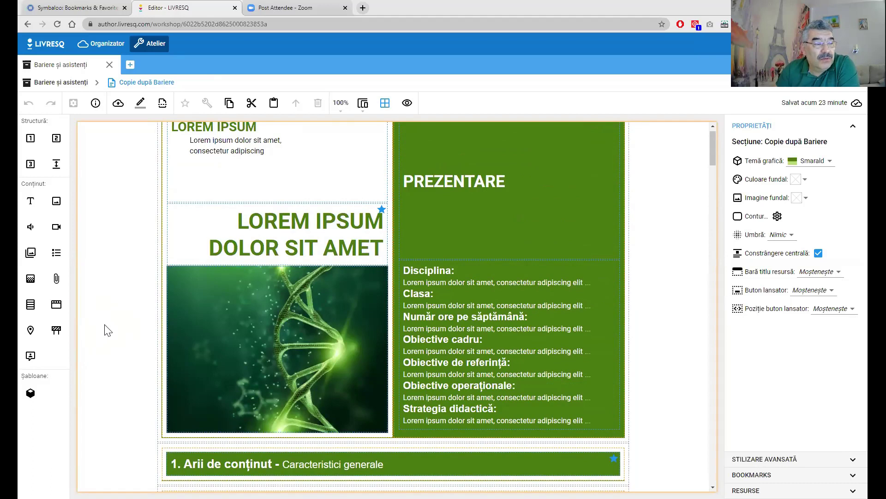
- Insert a barrier between the presentation block and the "1. Arii de conținut" heading
scroll(108, 330, "down", 3)
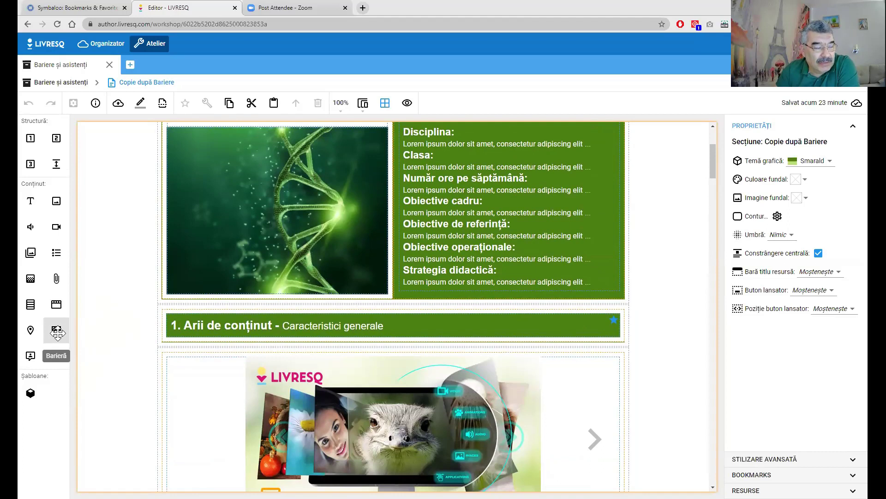
mouse_move(57, 333)
left_mouse_down()
mouse_move(148, 301)
mouse_move(168, 320)
left_mouse_up()
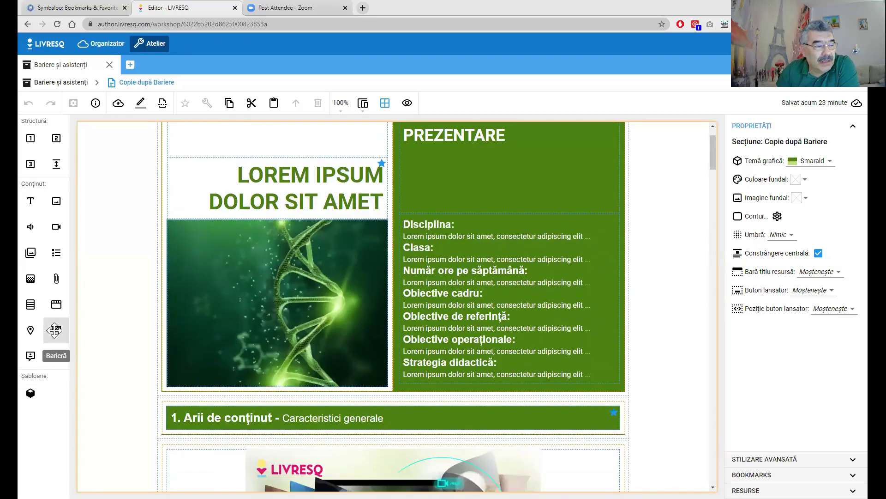
left_click_drag(57, 329, 188, 388)
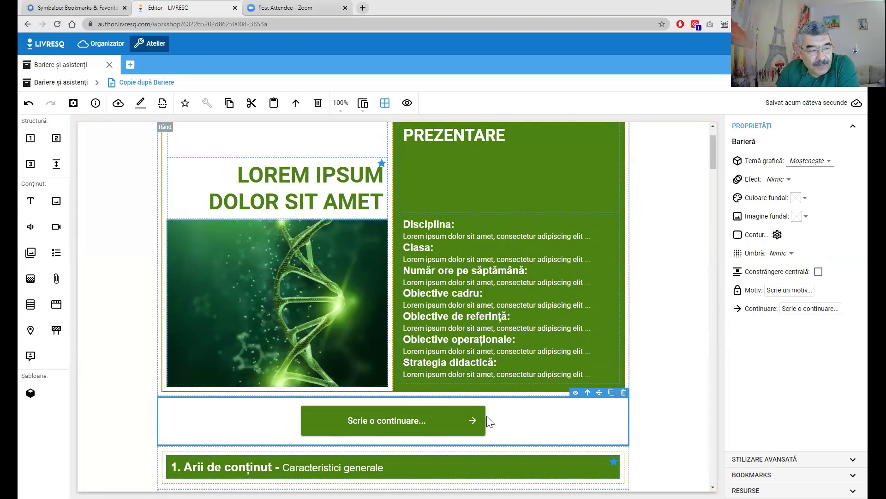
scroll(513, 388, "up", 2)
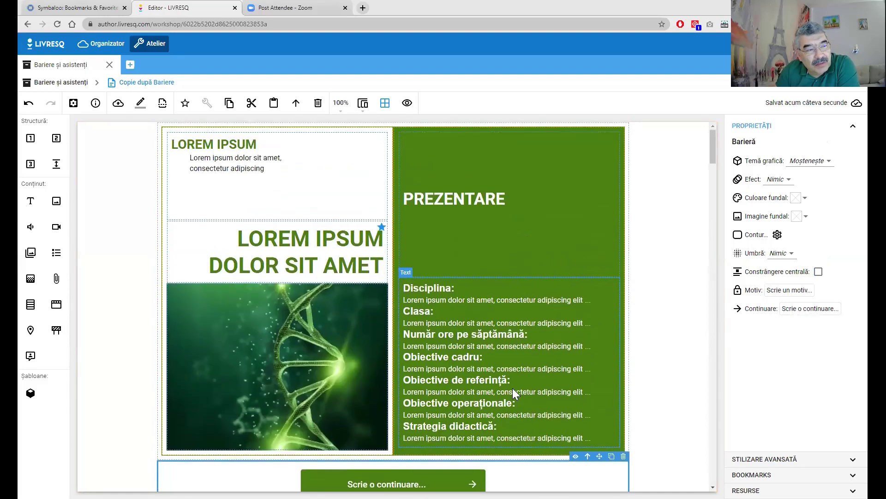
scroll(395, 300, "down", 3)
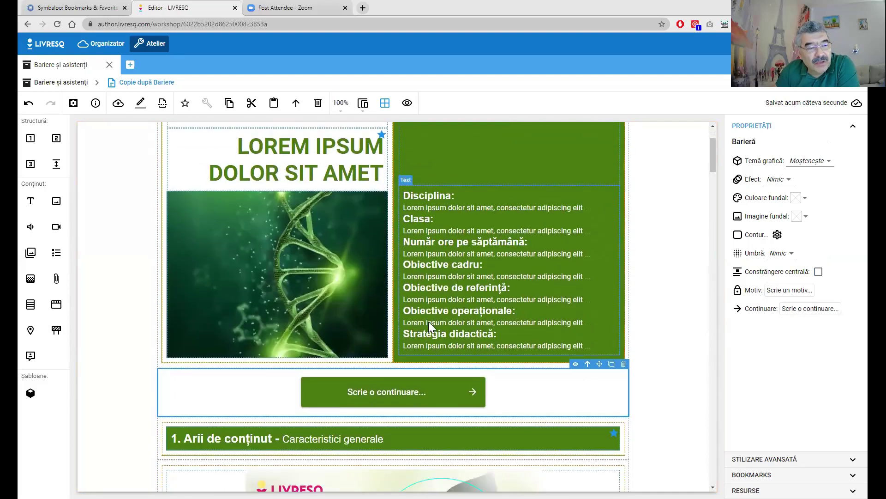
scroll(461, 357, "up", 3)
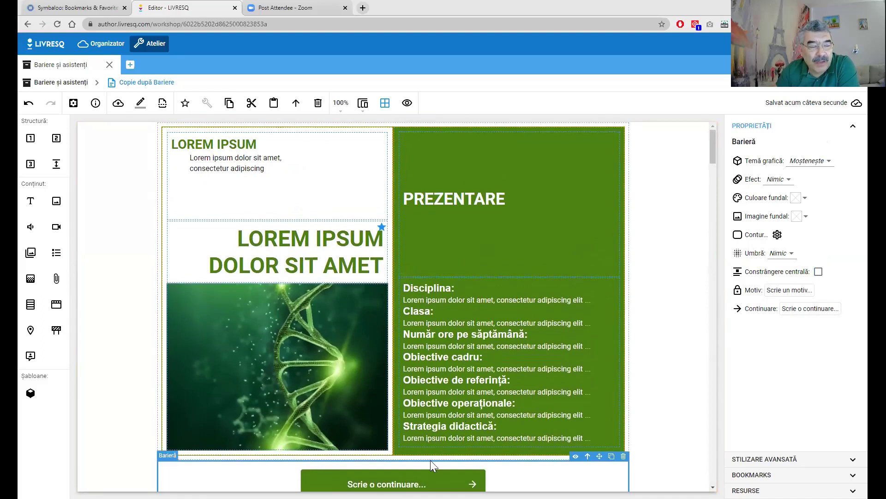
scroll(446, 387, "down", 4)
scroll(445, 386, "up", 4)
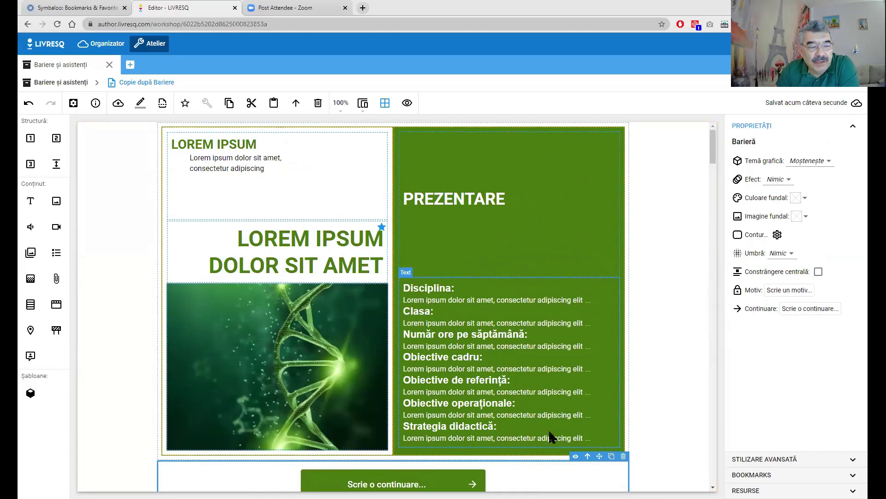
scroll(532, 434, "down", 3)
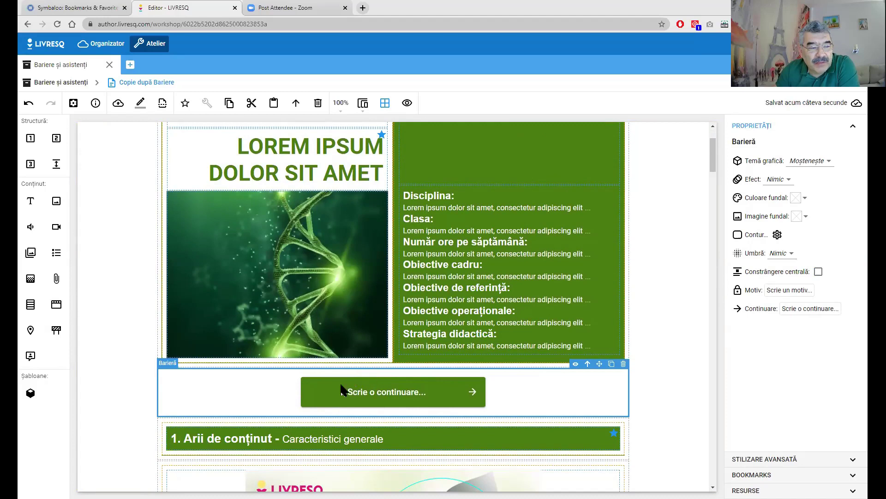
- Insert a second barrier between the image gallery and the "1.1 Subdiviziune de conținut" heading
scroll(409, 399, "down", 5)
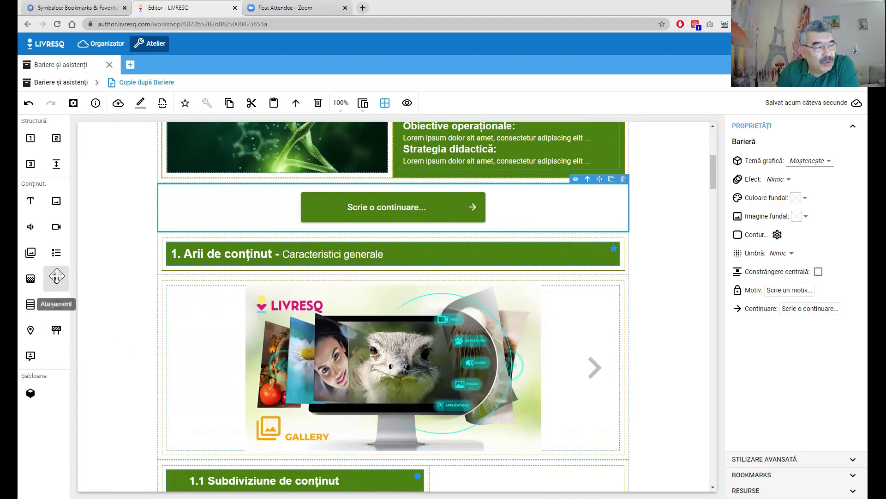
left_click_drag(56, 329, 266, 437)
scroll(266, 437, "up", 2)
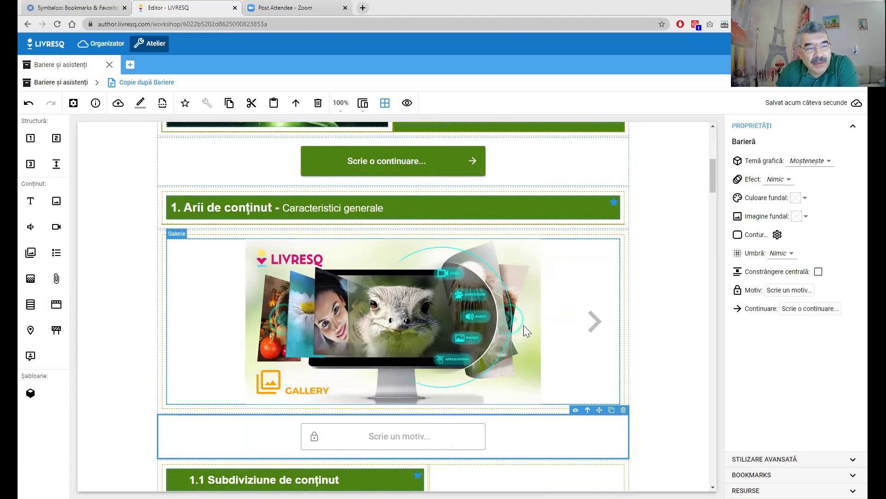
- Set the Continuare text of the barrier below the gallery to "DAcă ai citit mai sus, dă click să mergi mai departe"
left_click(459, 165)
scroll(476, 171, "up", 2)
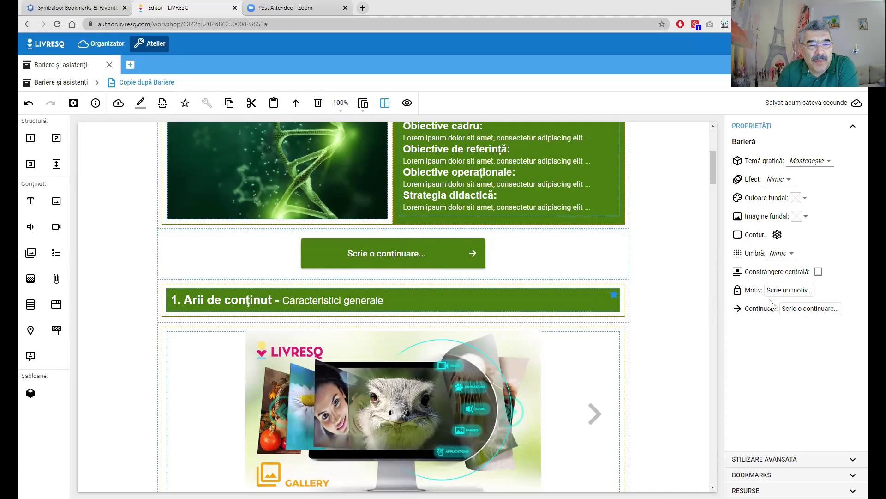
left_click(789, 309)
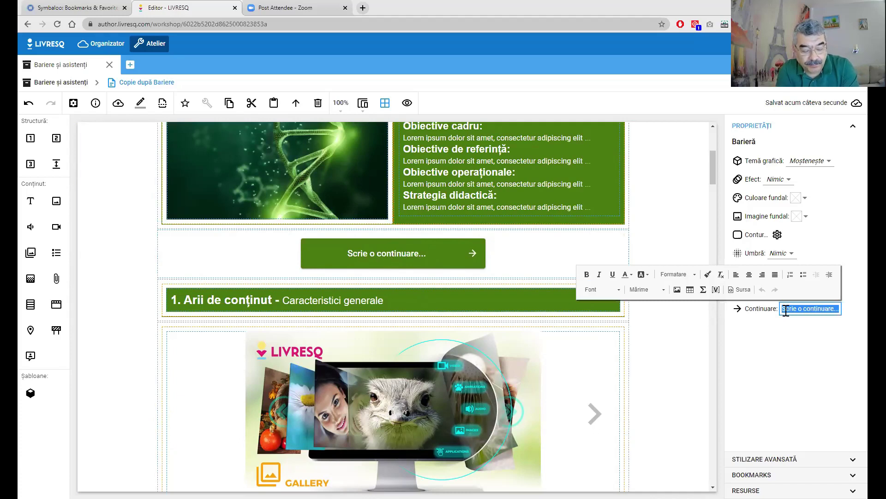
type("DAcă ai citit mai sus, dă")
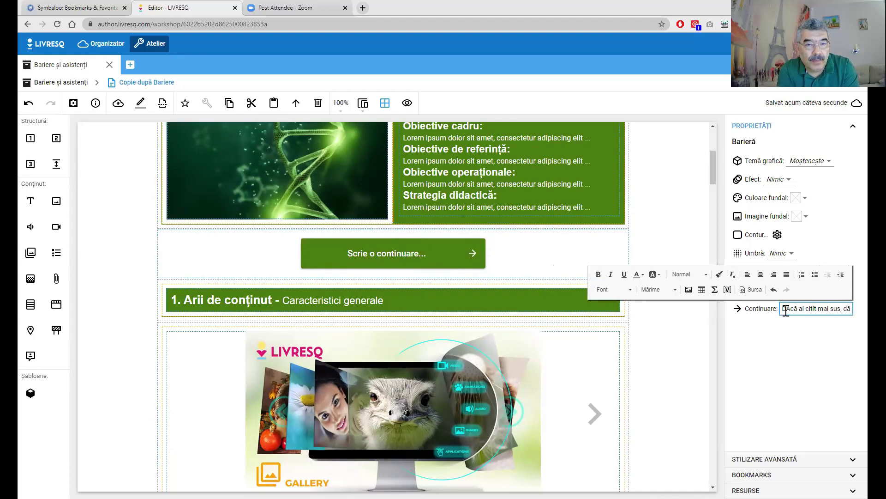
type(" cl")
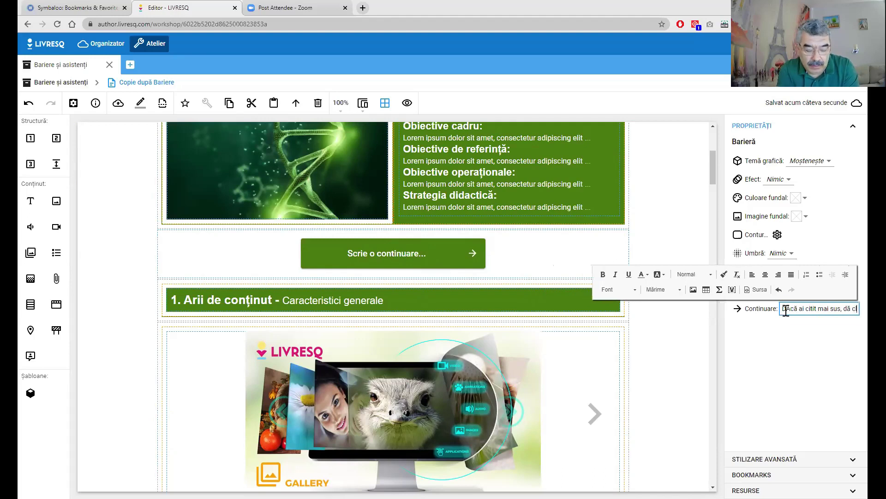
type("ick să mergi mai departe")
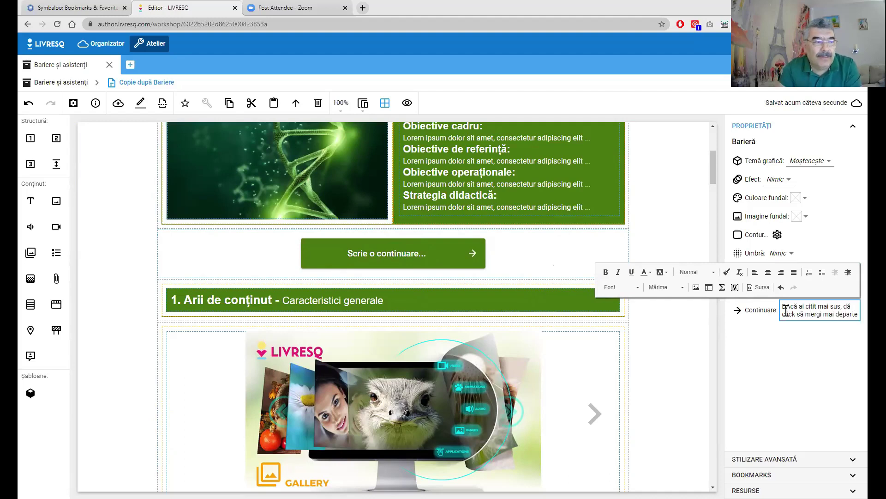
scroll(560, 415, "down", 4)
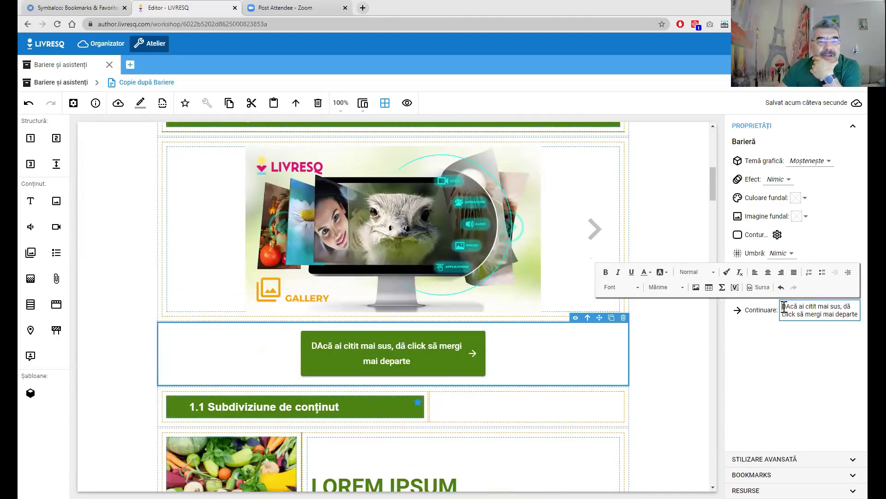
- Copy the gallery barrier's Continuare text to the barrier above "1. Arii de conținut" and correct its first word to "Dacă"
left_click_drag(782, 307, 857, 315)
key("ctrl+c")
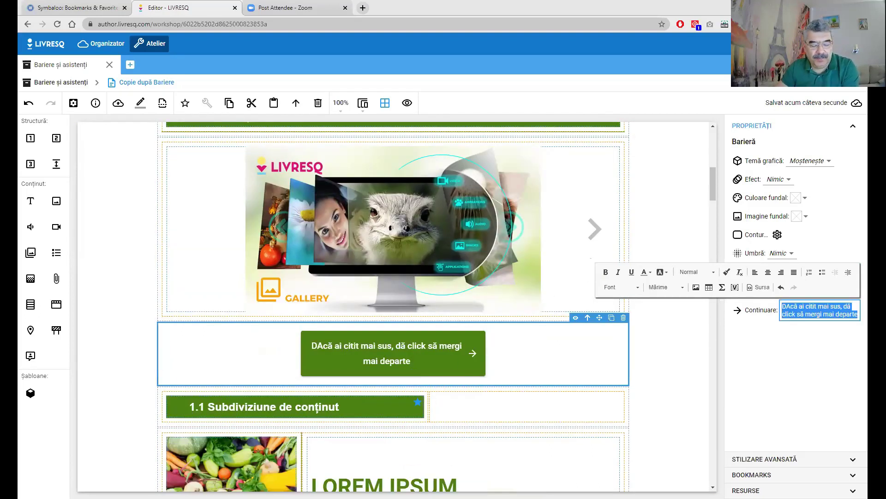
scroll(507, 175, "up", 3)
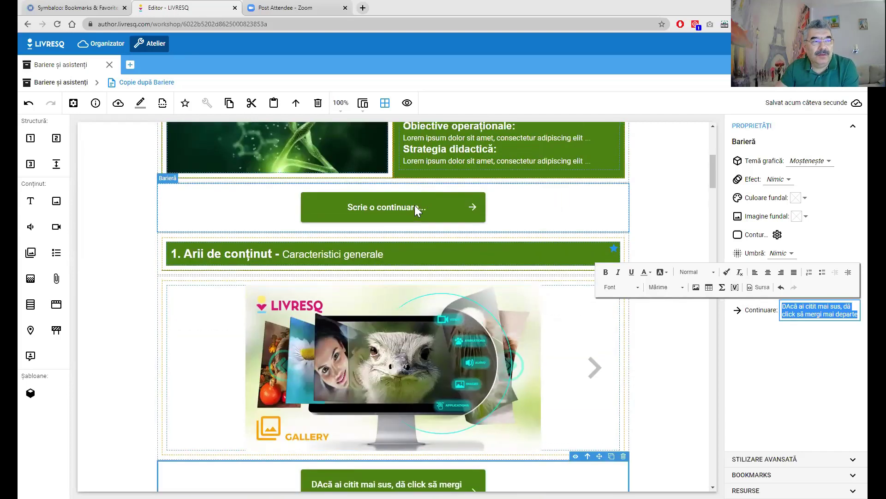
left_click(607, 226)
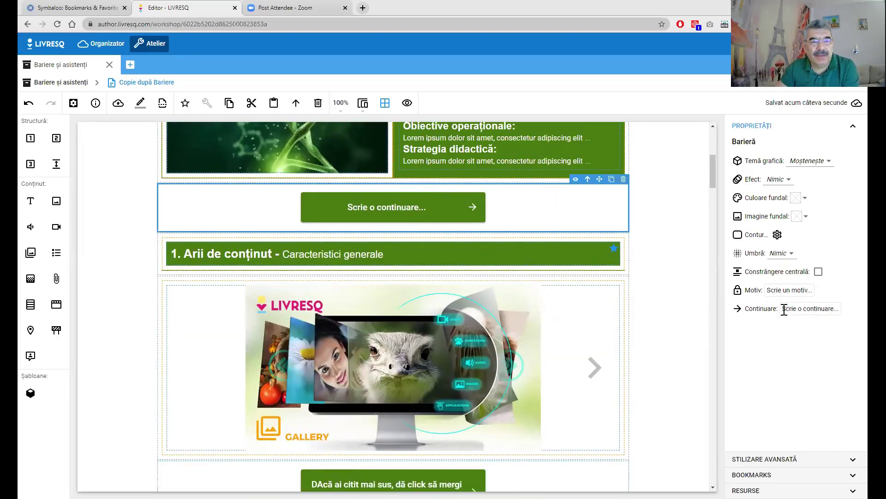
left_click_drag(782, 308, 860, 314)
key("ctrl+v")
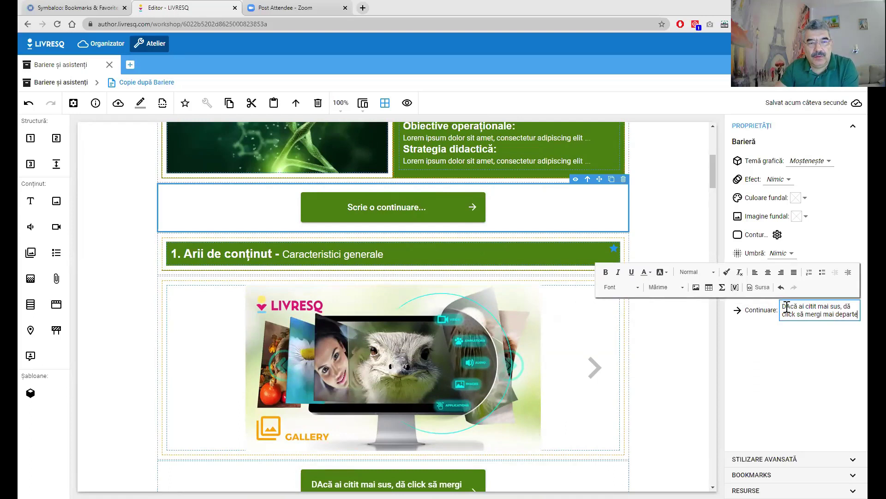
type("a")
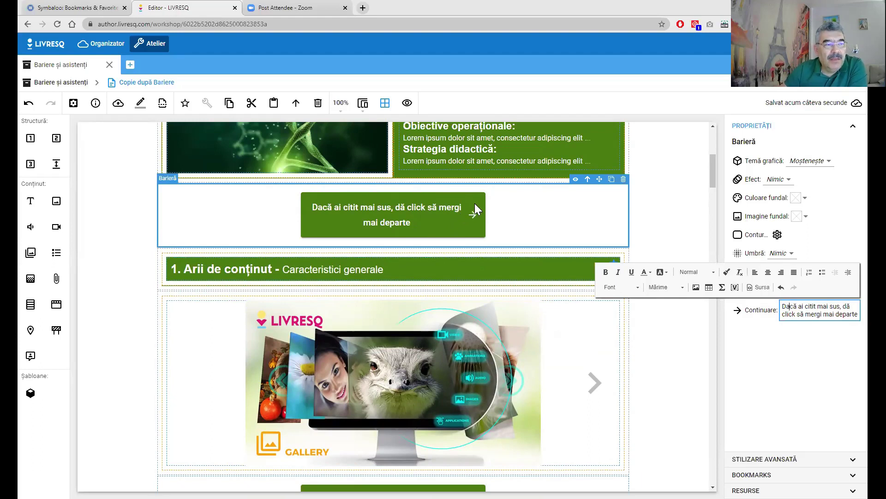
- Set the Motiv text of the barrier below the gallery to "Urmărește mai întâi imaginile din galerie!"
scroll(410, 217, "down", 3)
left_click(388, 358)
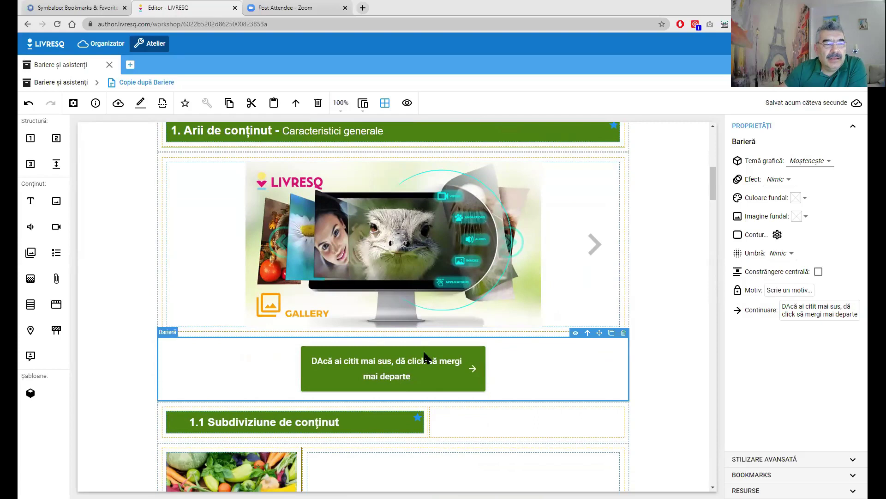
left_click(772, 290)
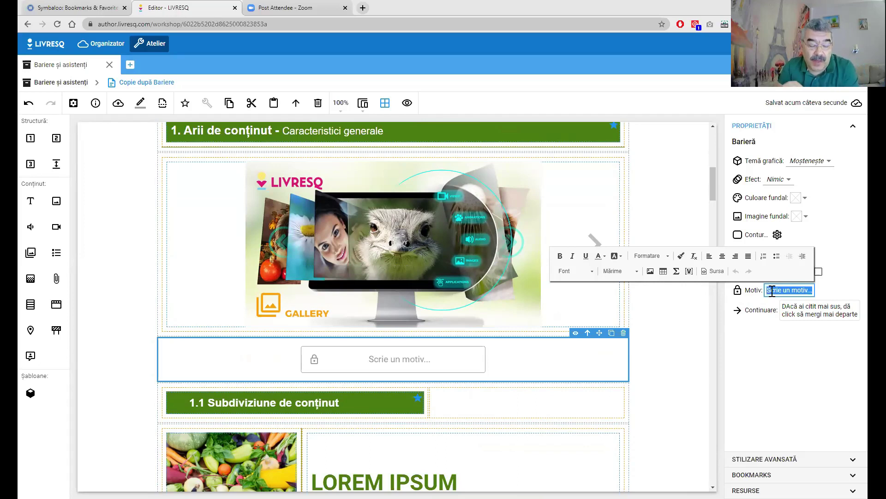
type("U")
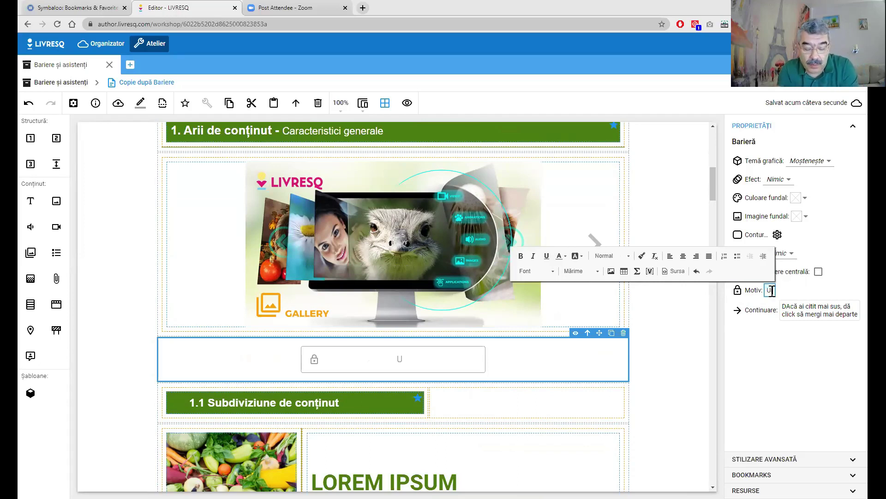
type("rmărește")
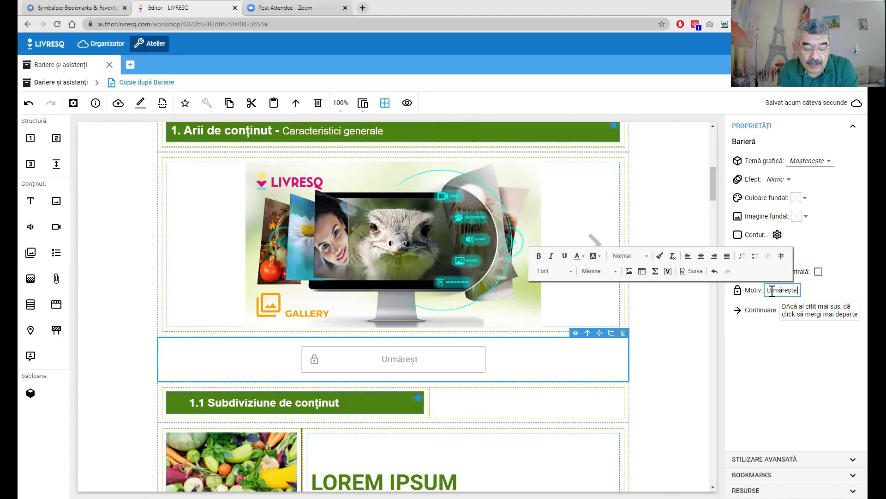
type(" mai î")
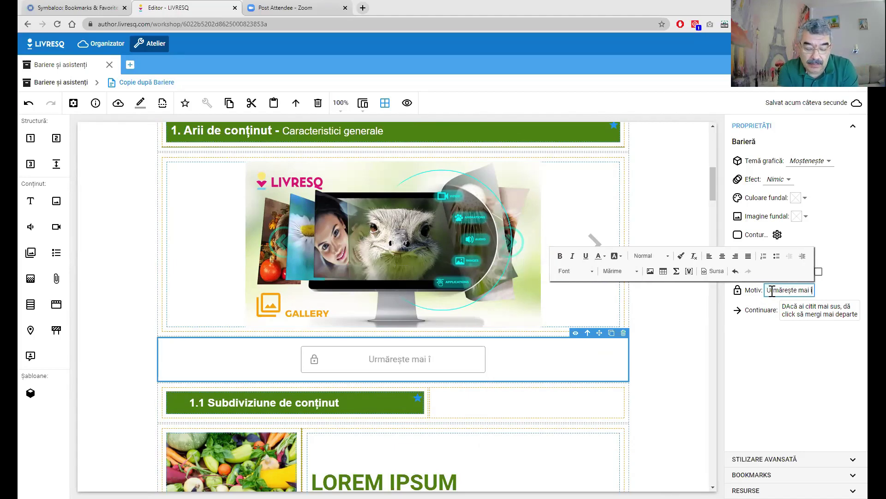
type("ntâi ima")
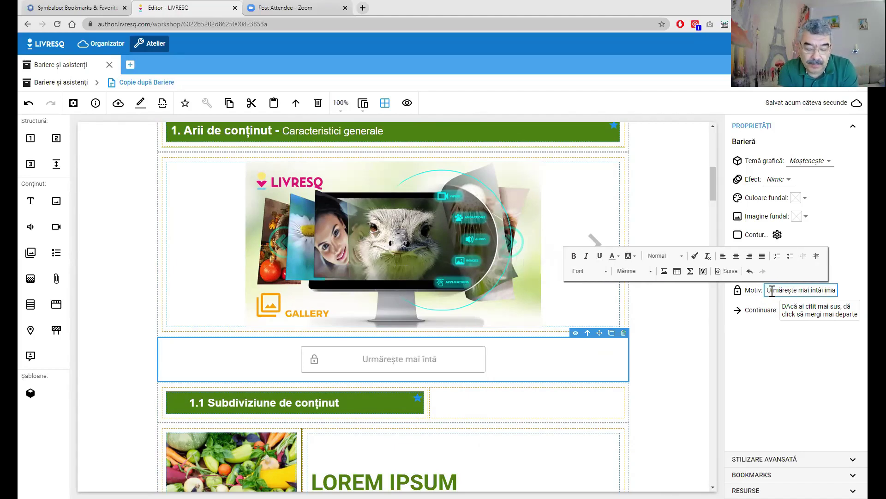
type("ginile di")
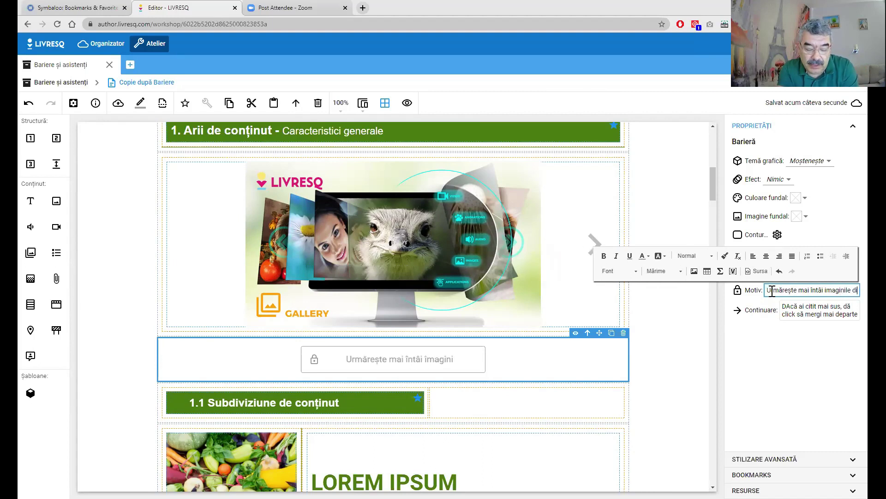
type("n galerie")
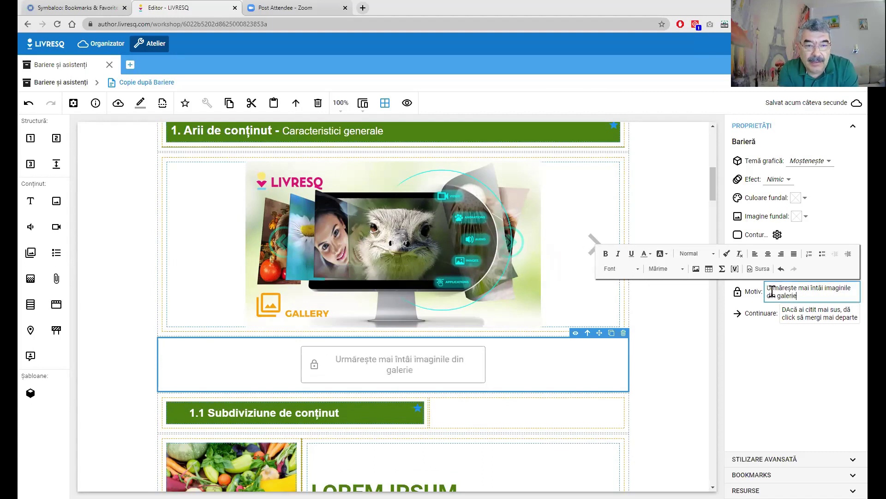
type("!")
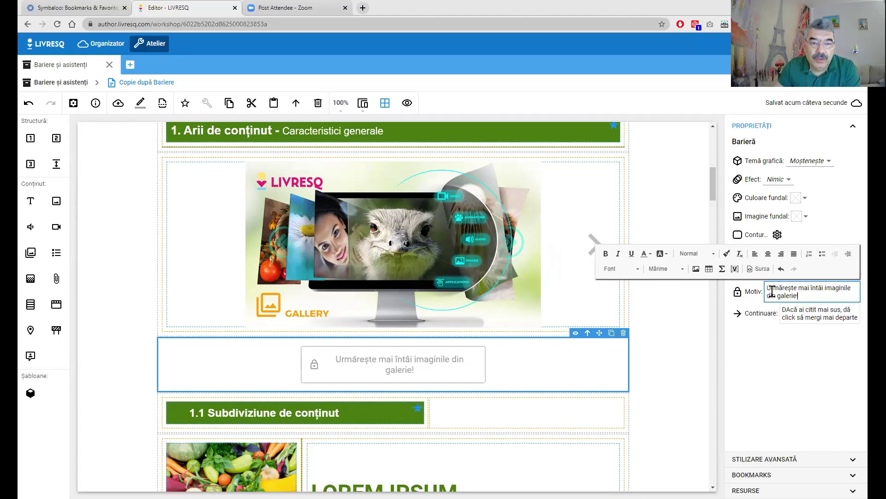
- Replace the Continuare text of the barrier below the gallery with "Acum dă click să mergi mai departe!"
left_click(784, 312)
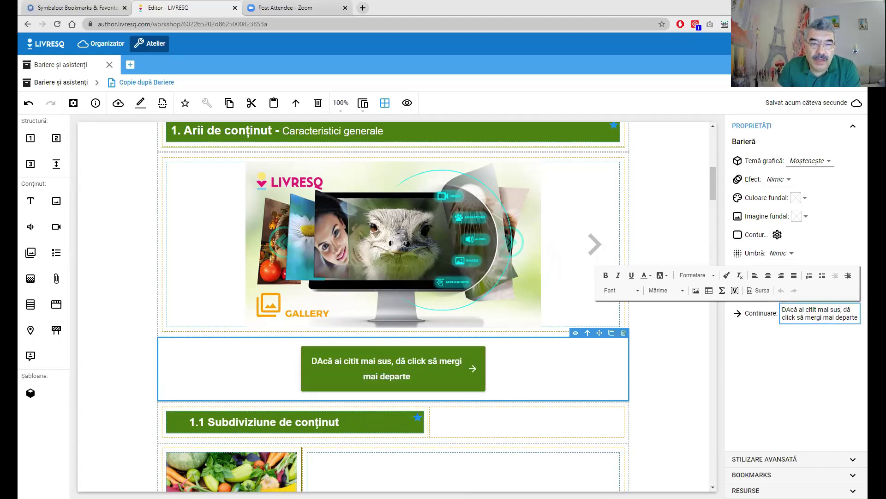
left_click_drag(859, 319, 770, 303)
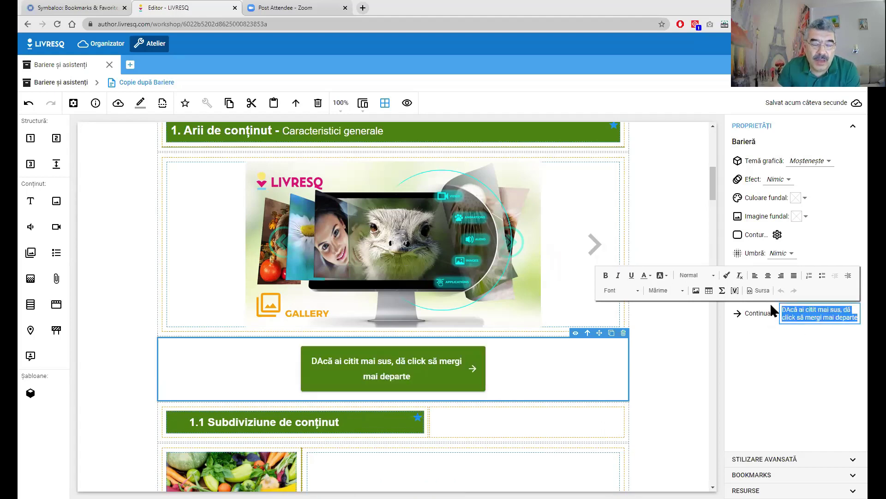
type("Acum")
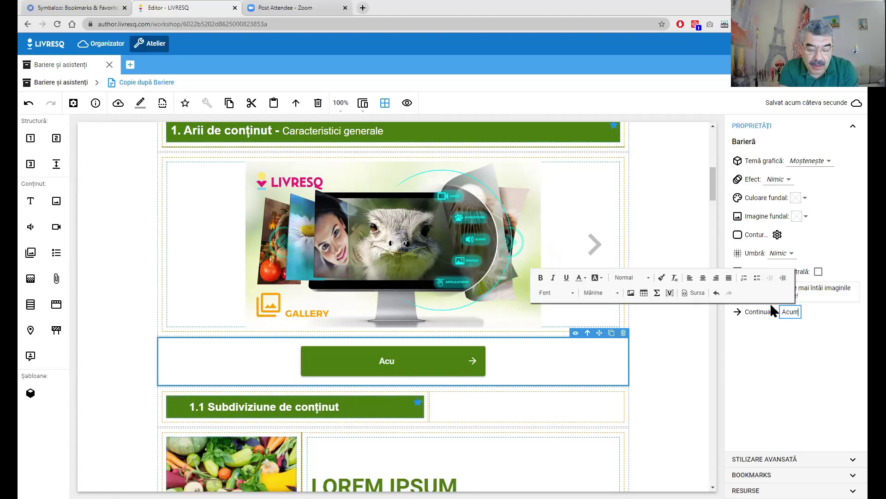
type(" dă c")
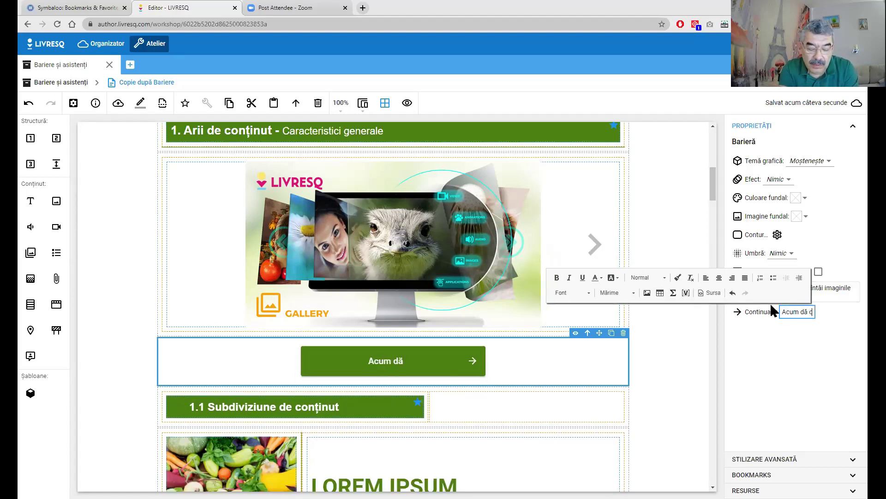
type("lick să me")
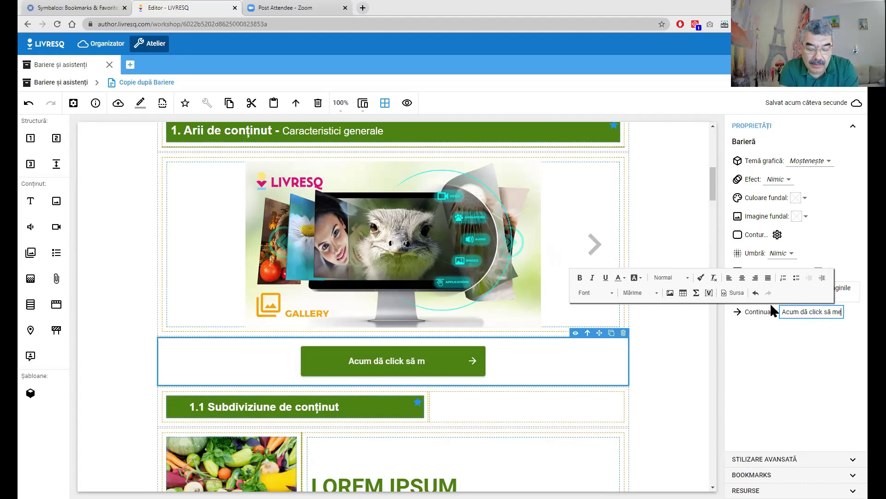
type("rgi mai departe!")
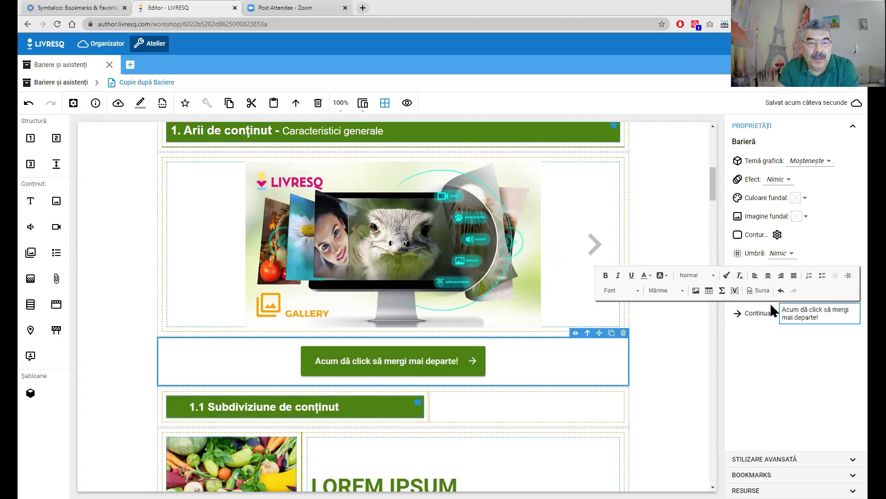
- Preview the lesson and continue past the first barrier below the presentation section
left_click(408, 104)
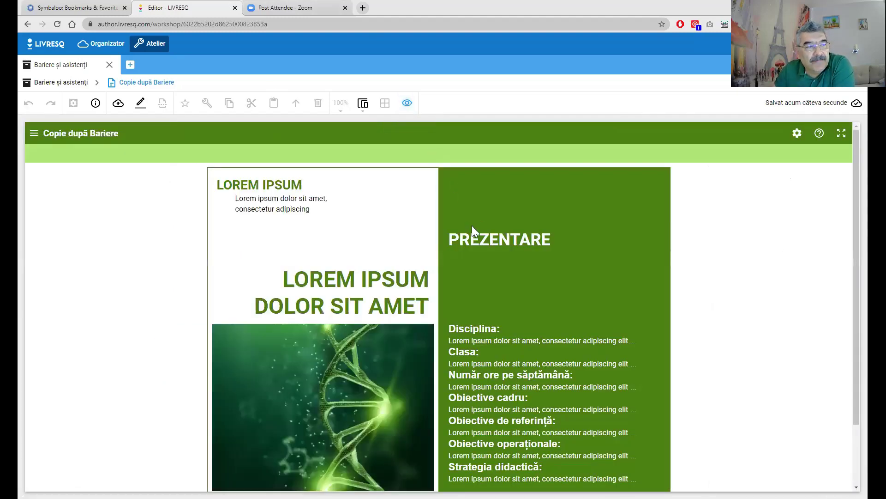
scroll(450, 269, "down", 2)
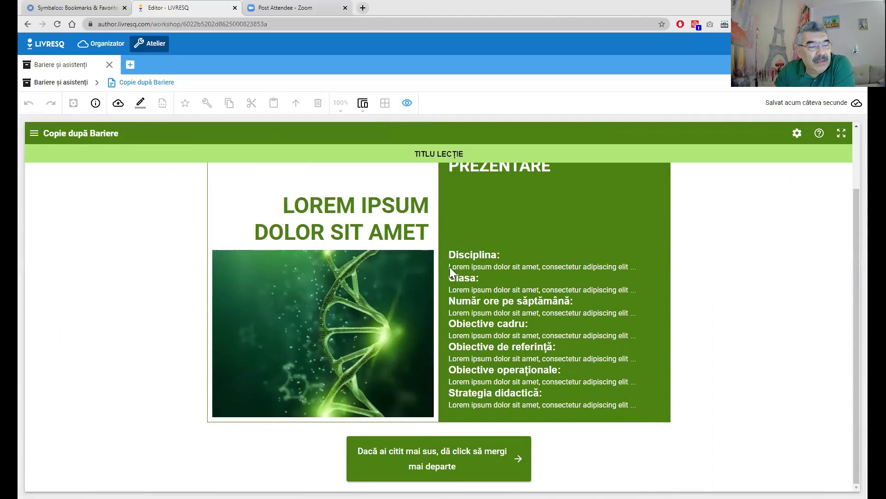
scroll(630, 435, "up", 2)
scroll(630, 435, "down", 2)
scroll(631, 435, "up", 2)
scroll(631, 434, "down", 2)
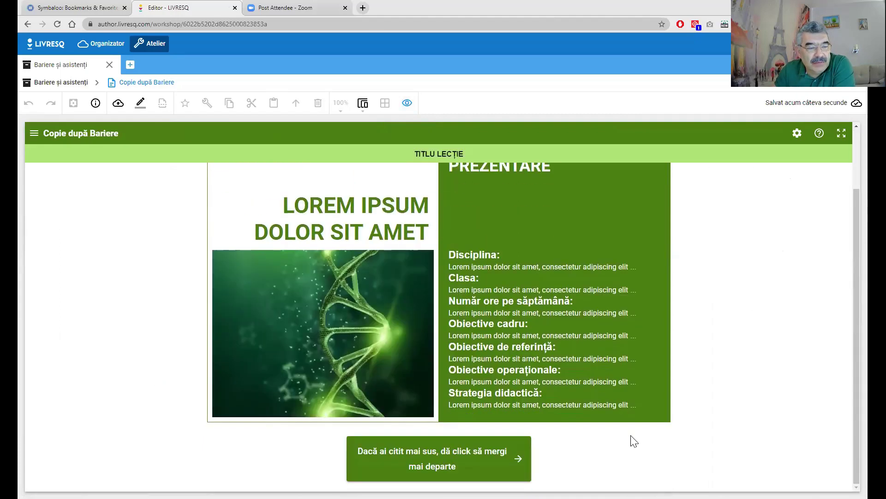
left_click(460, 462)
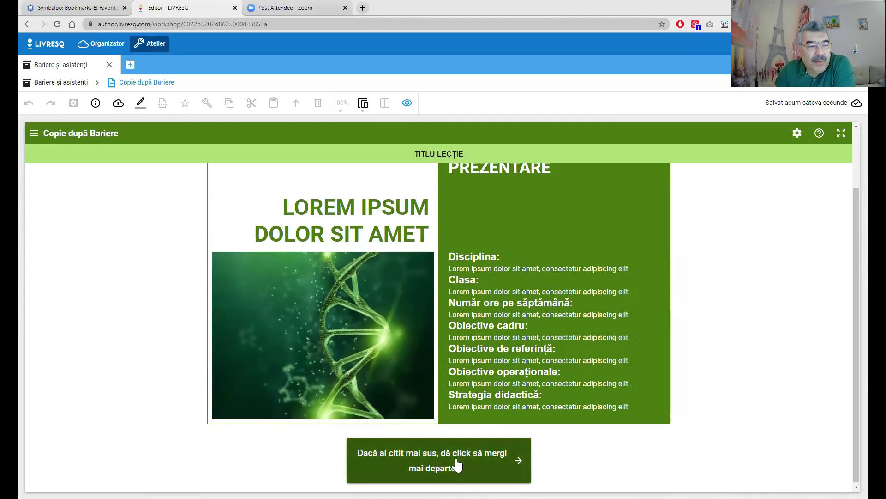
scroll(456, 458, "down", 1)
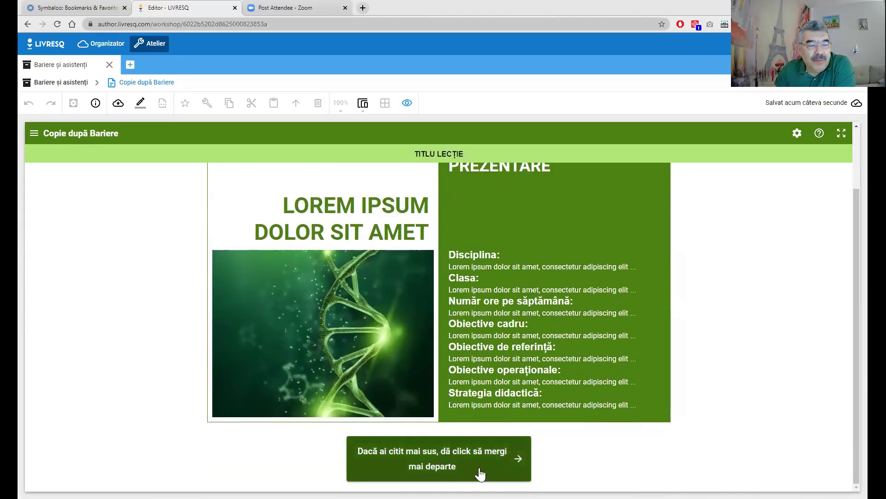
left_click(451, 466)
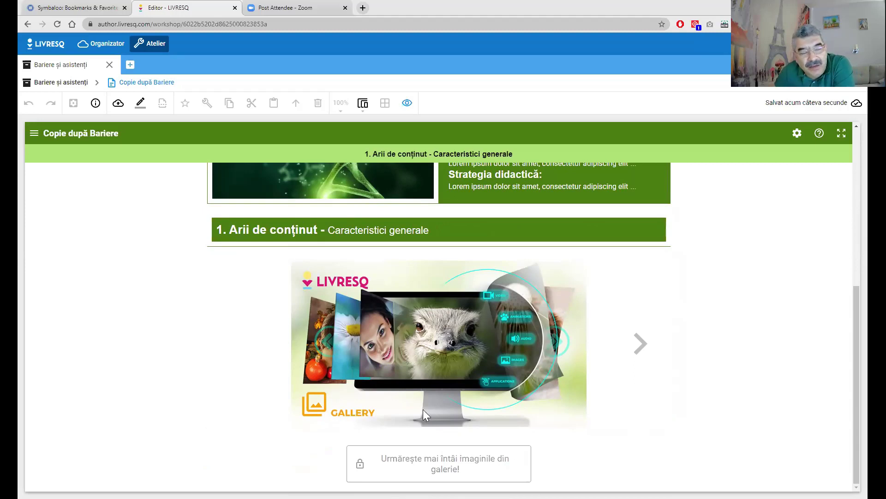
- Test the locked barrier below the gallery, advance the gallery to its last image and continue past the barrier
double_click(448, 464)
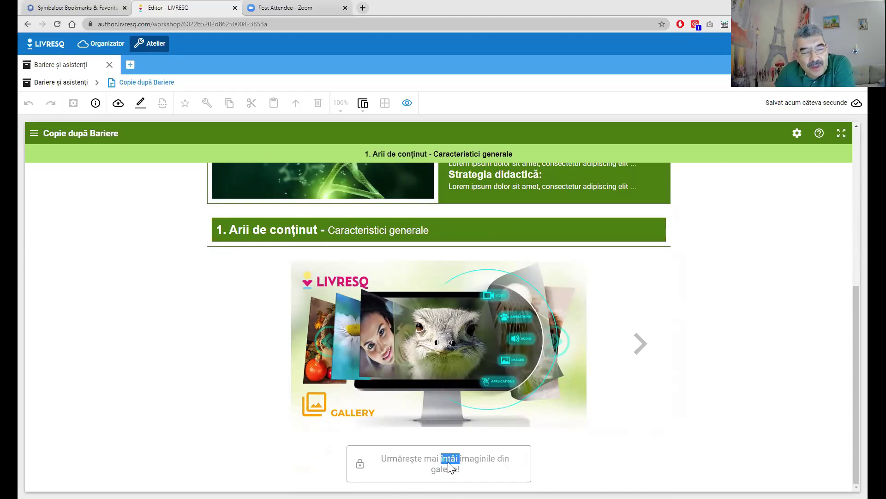
left_click(478, 464)
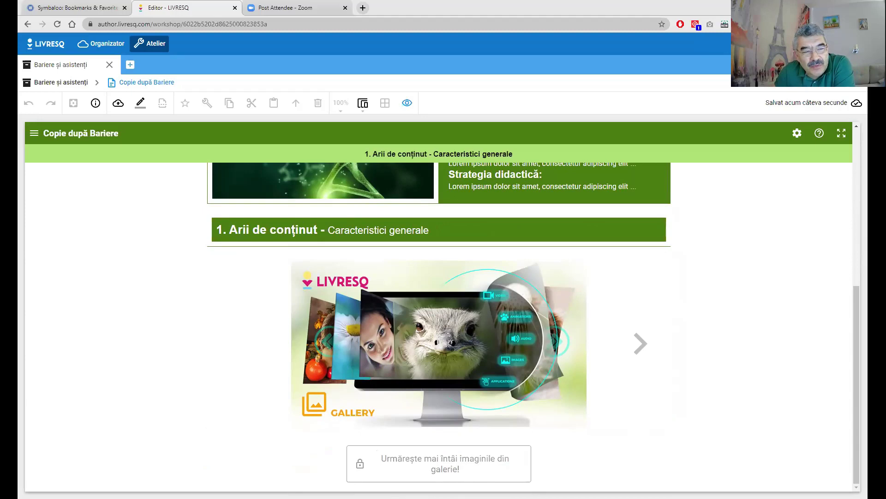
left_click(641, 347)
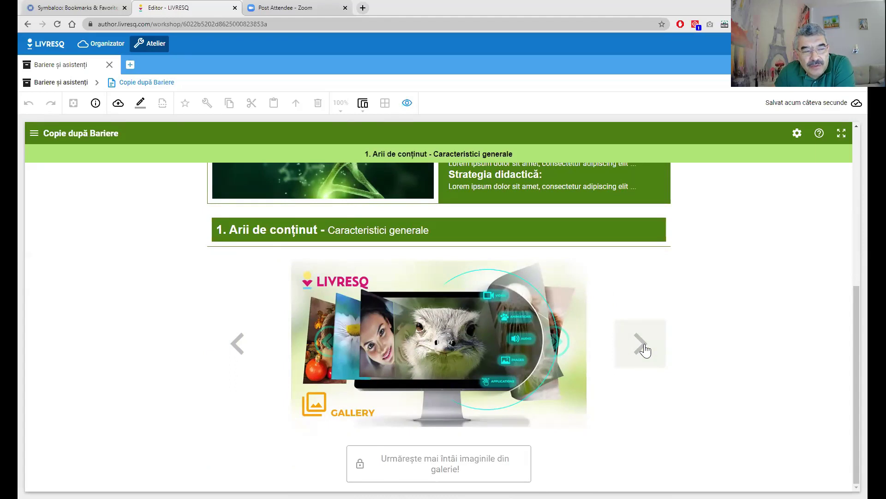
left_click(645, 344)
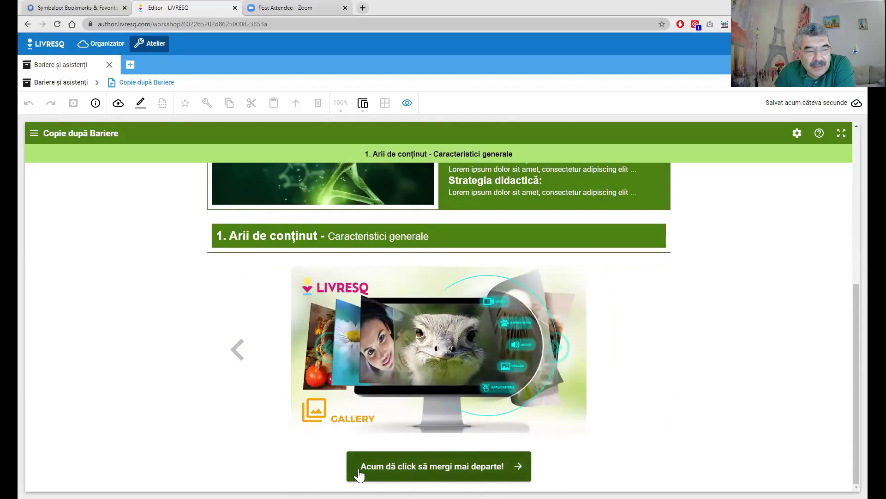
left_click(447, 467)
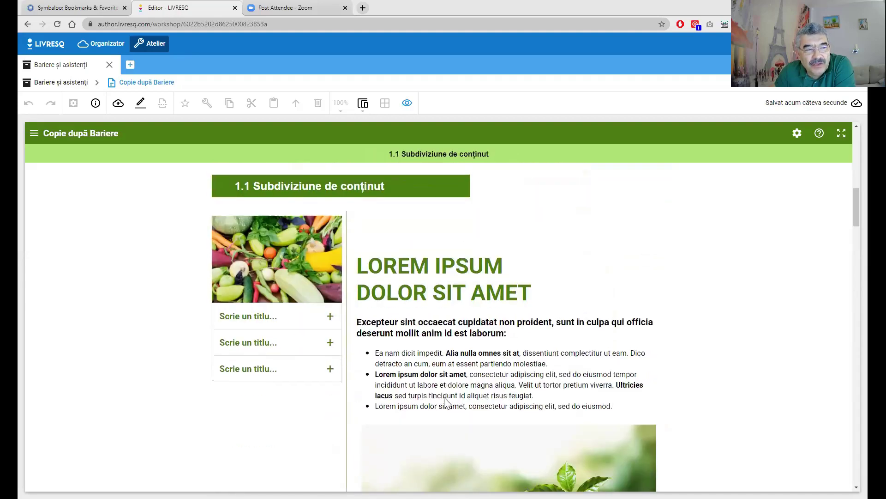
- Check the unlocked content under "1.1 Subdiviziune de conținut" and leave the preview
scroll(442, 397, "down", 8)
scroll(441, 398, "up", 11)
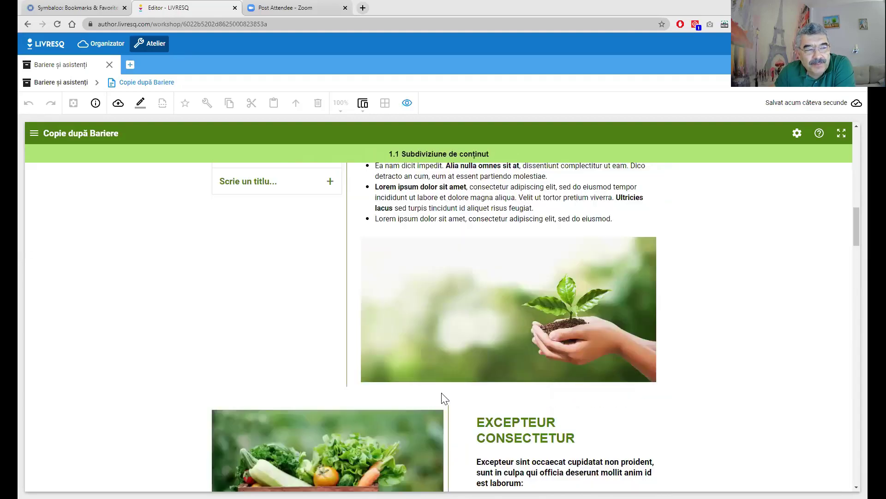
scroll(443, 396, "up", 4)
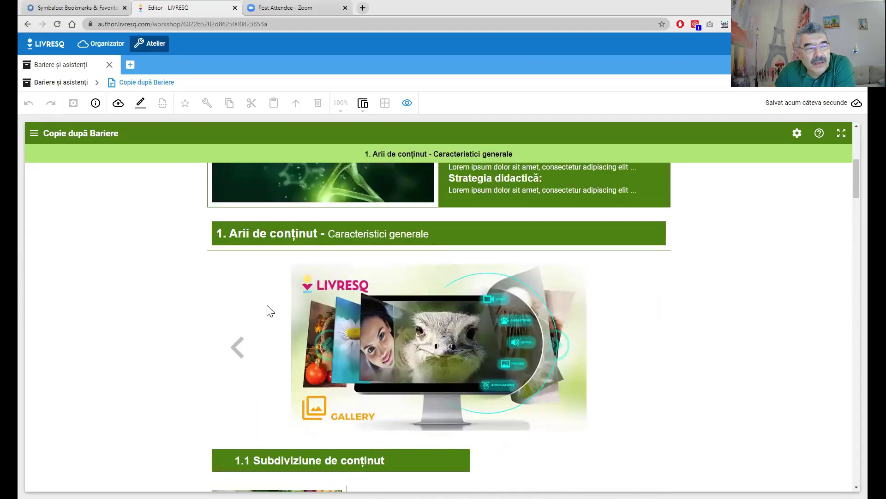
left_click(407, 104)
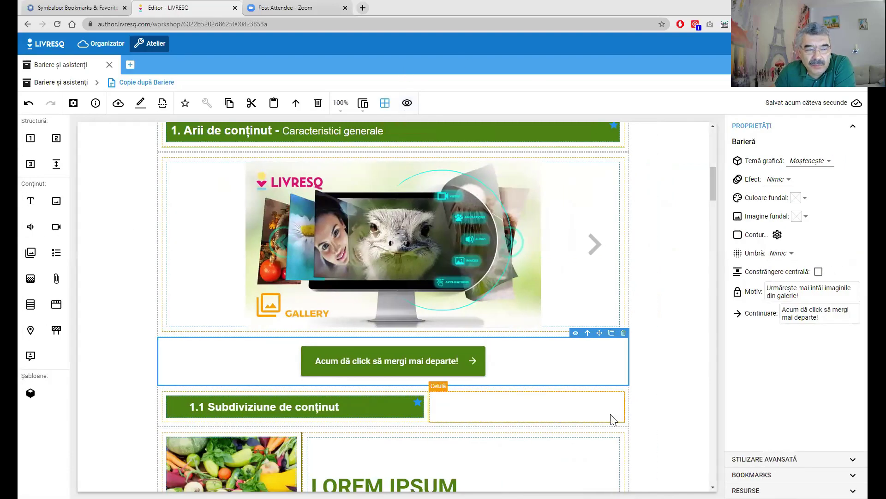
- Review the placement and texts of the two barriers around the "1. Arii de conținut" section in the editor
scroll(646, 411, "down", 2)
scroll(648, 411, "down", 3)
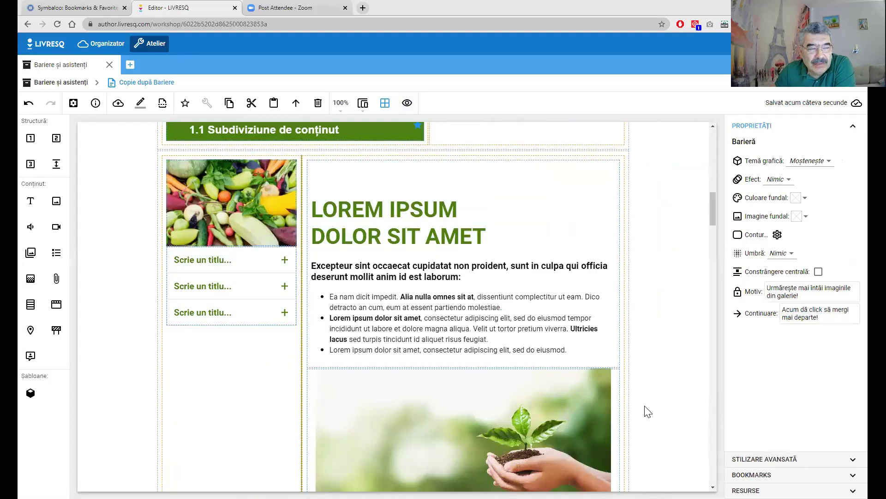
scroll(648, 411, "up", 4)
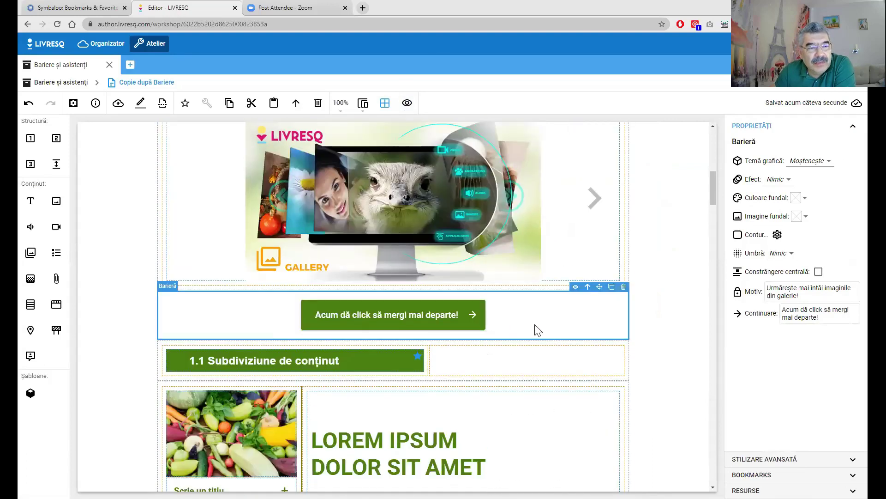
scroll(536, 333, "up", 3)
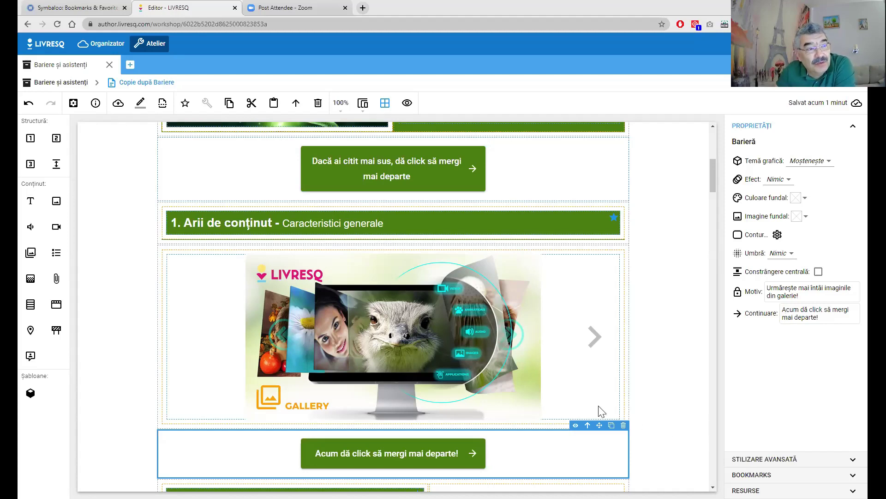
scroll(660, 302, "down", 2)
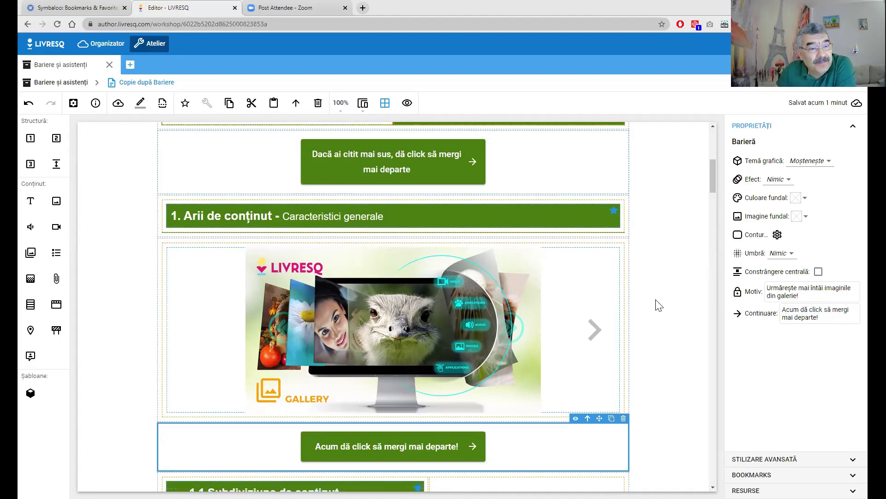
scroll(660, 302, "up", 3)
scroll(526, 228, "down", 1)
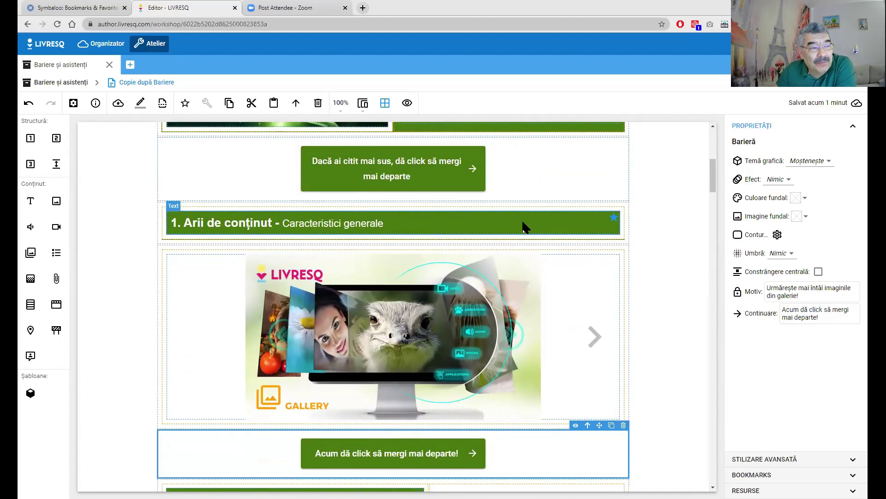
scroll(629, 247, "up", 3)
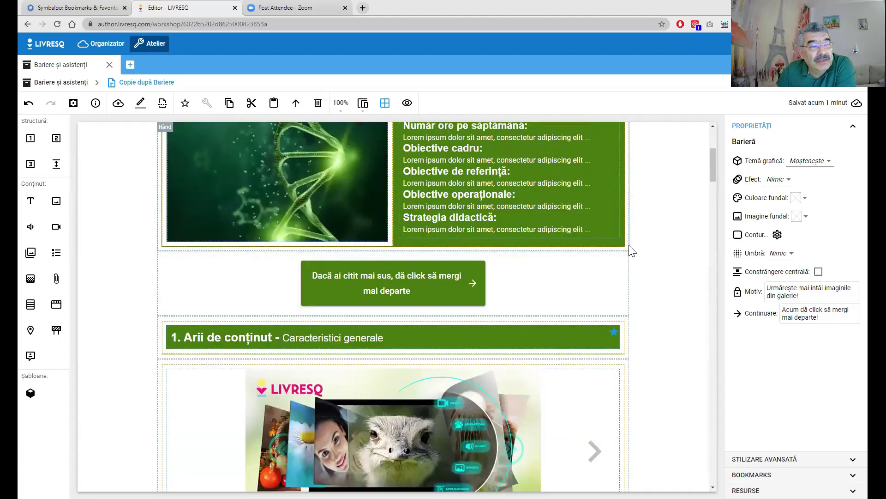
- Preview the lesson again and pass both barriers, advancing the gallery to its last image in between
left_click(407, 104)
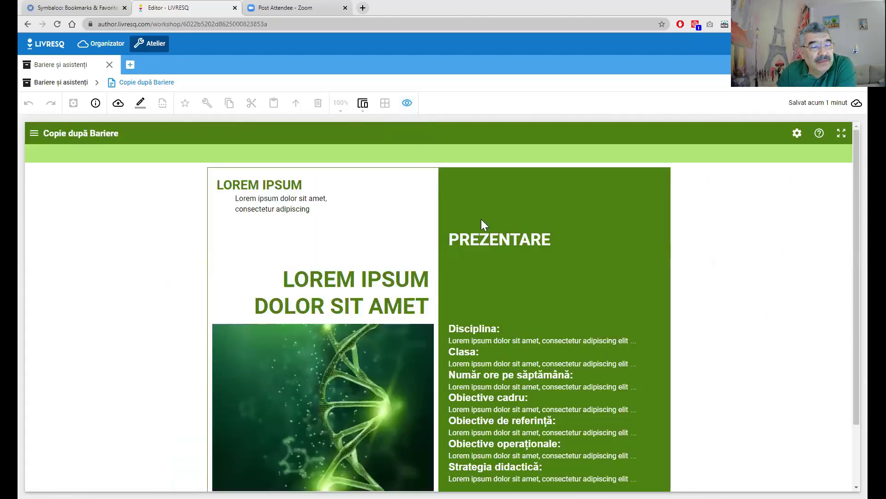
scroll(481, 219, "down", 2)
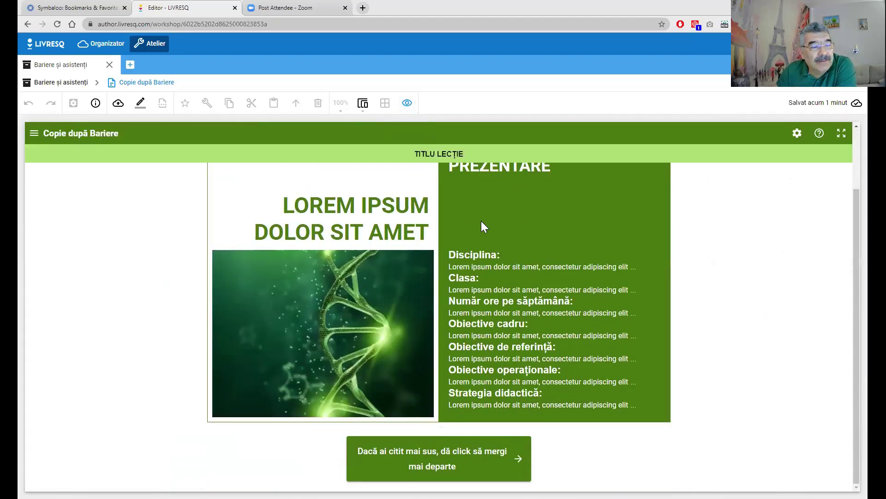
left_click(440, 457)
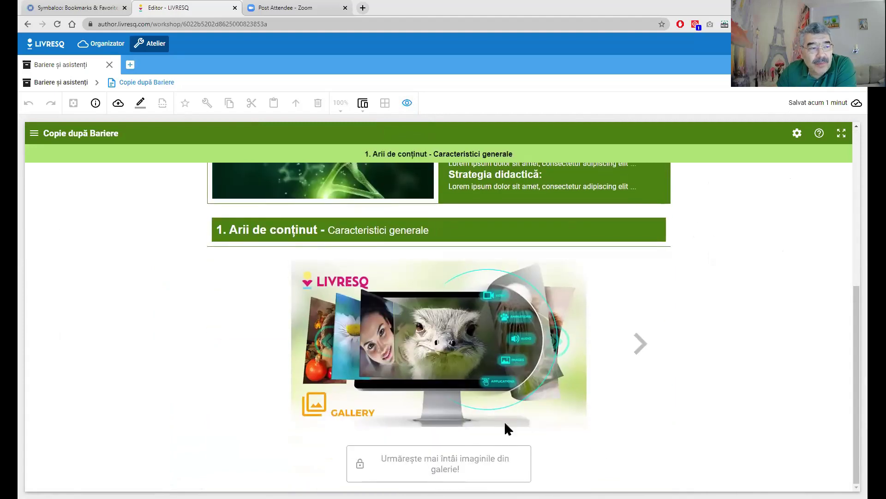
left_click(640, 352)
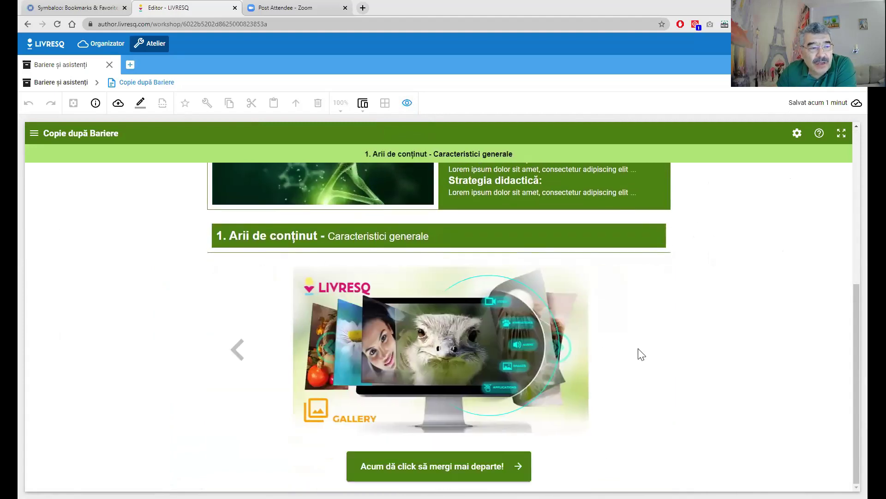
left_click(475, 467)
- Examine the fully unlocked lesson from the presentation section through "1.2 Subdiviziune de conținut"
scroll(501, 273, "down", 10)
scroll(500, 273, "up", 20)
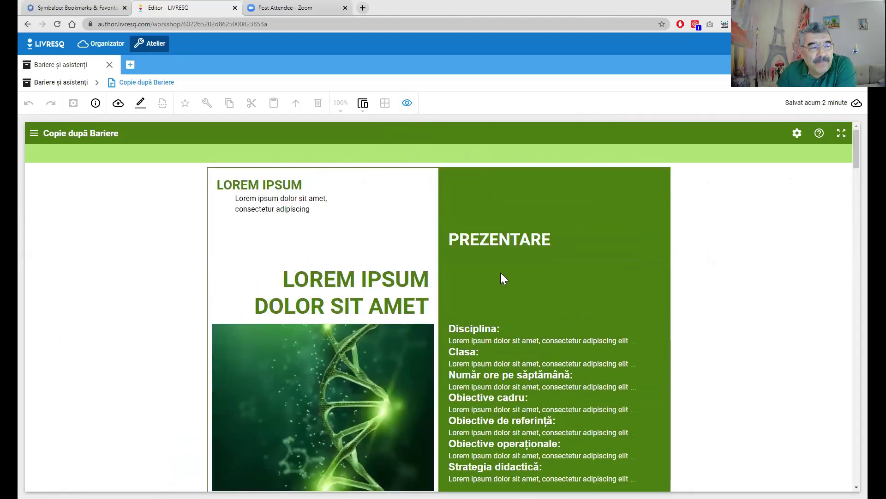
scroll(500, 273, "down", 15)
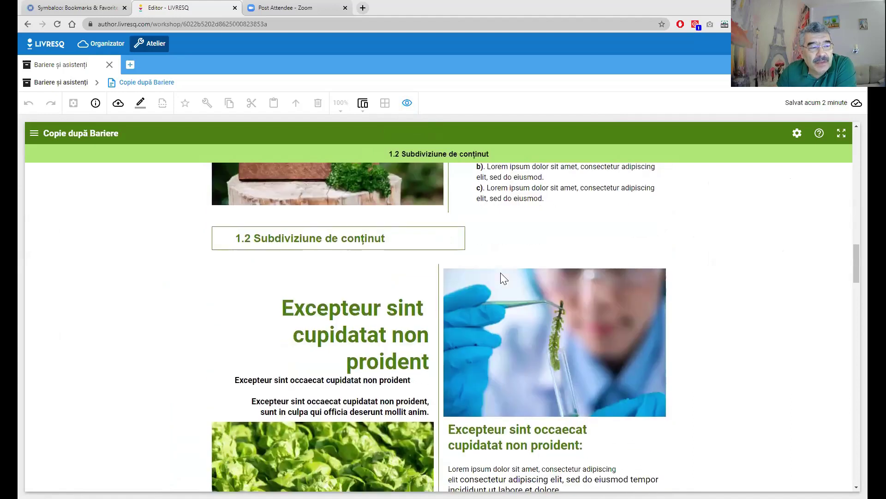
scroll(500, 273, "up", 8)
scroll(500, 272, "up", 6)
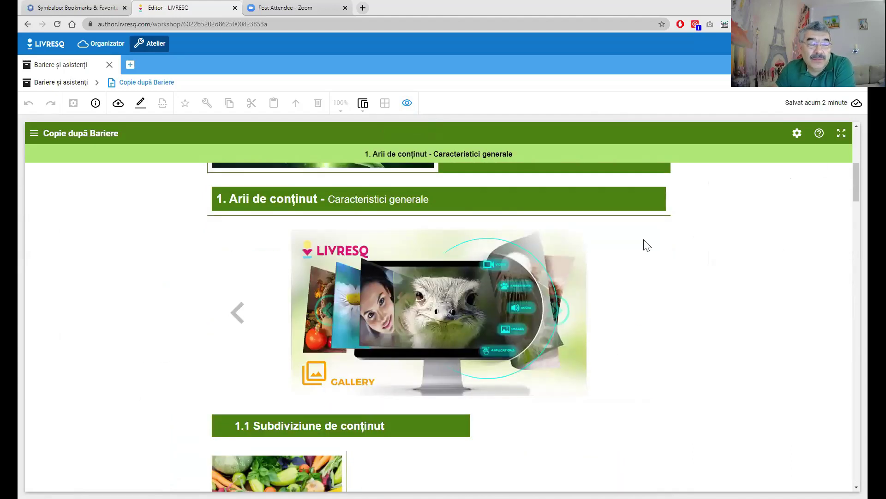
- Reset the course progress of the lesson preview and confirm the irreversible deletion
left_click(798, 133)
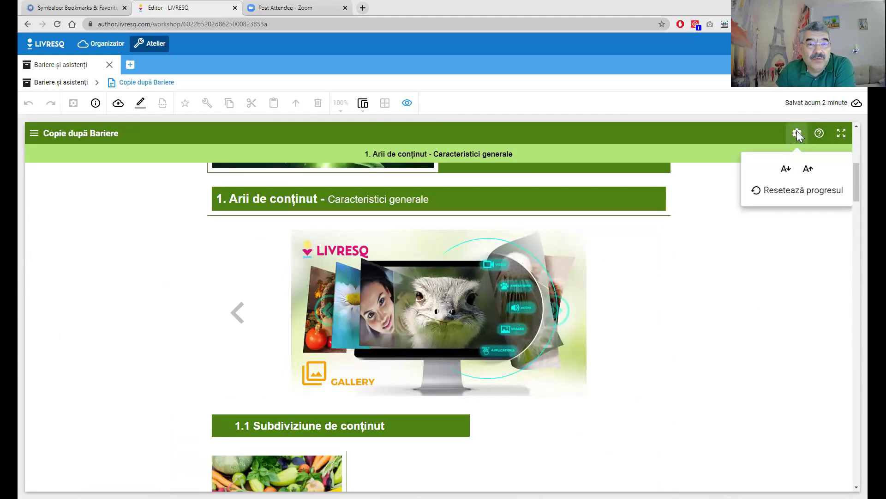
left_click(795, 198)
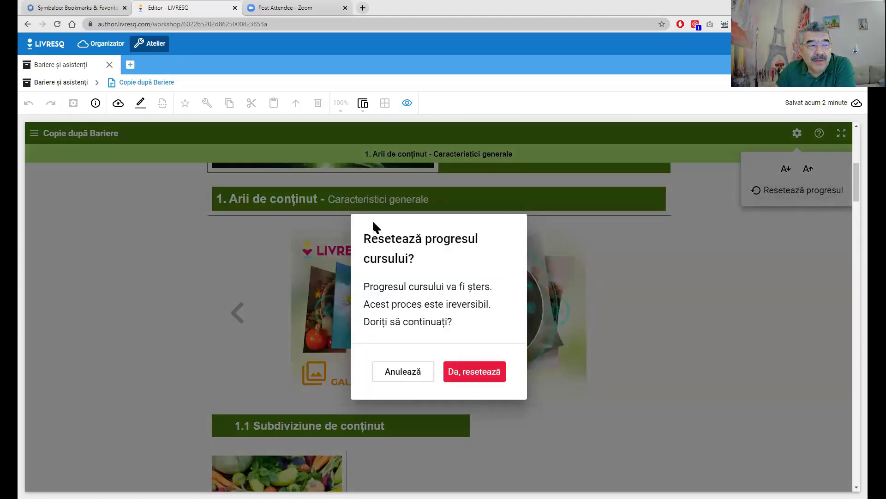
left_click(480, 373)
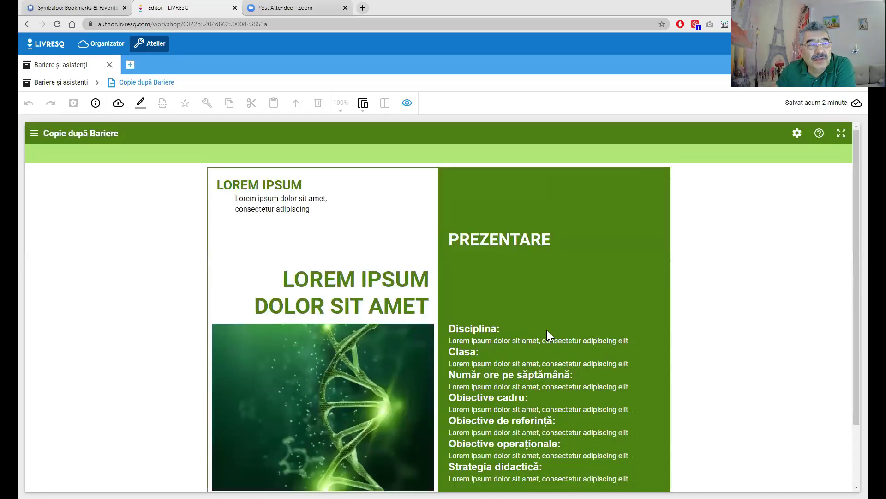
- Pass the first barrier below the presentation section again and check the section "1. Arii de conținut" with its gallery
scroll(542, 317, "down", 2)
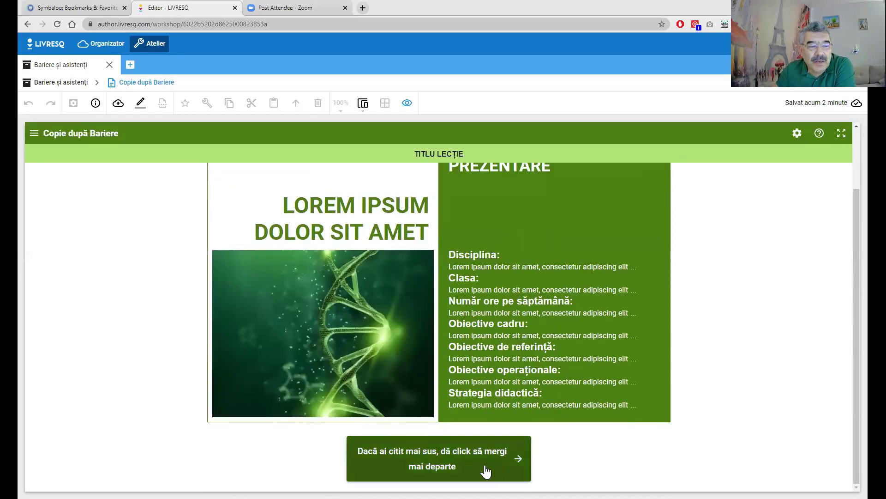
left_click(465, 458)
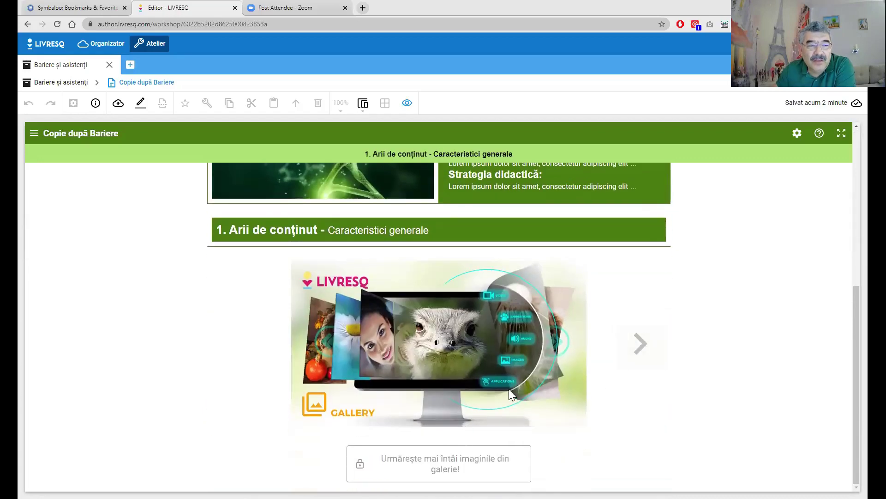
scroll(373, 344, "up", 4)
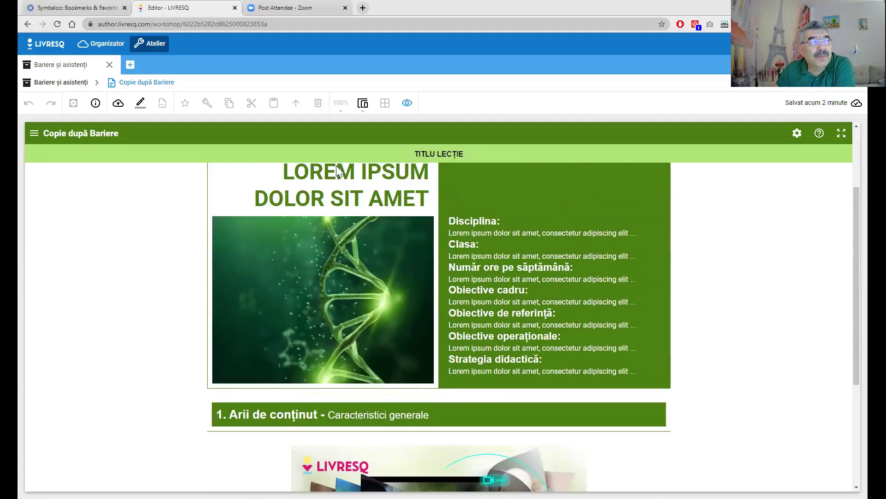
- Open the LIVRESQ library from the Symbaloo bookmarks page and browse its recommended and newly added publications
left_click(95, 9)
left_click(356, 233)
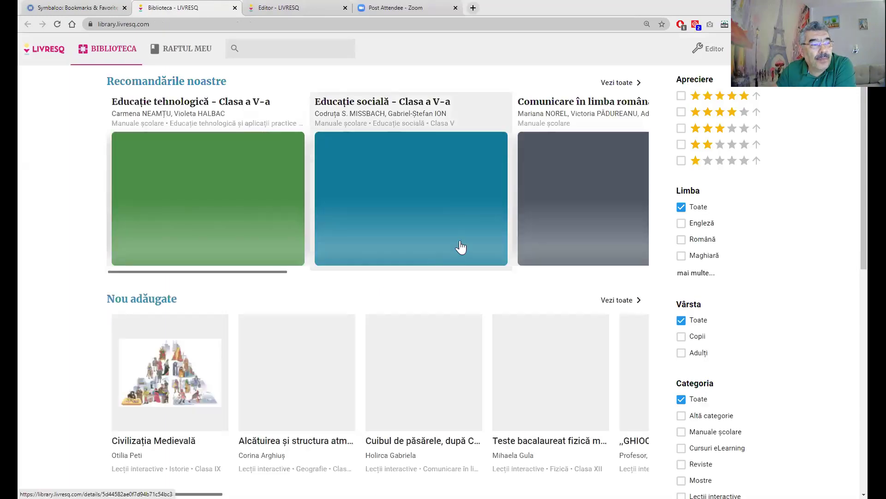
scroll(451, 247, "right", 4)
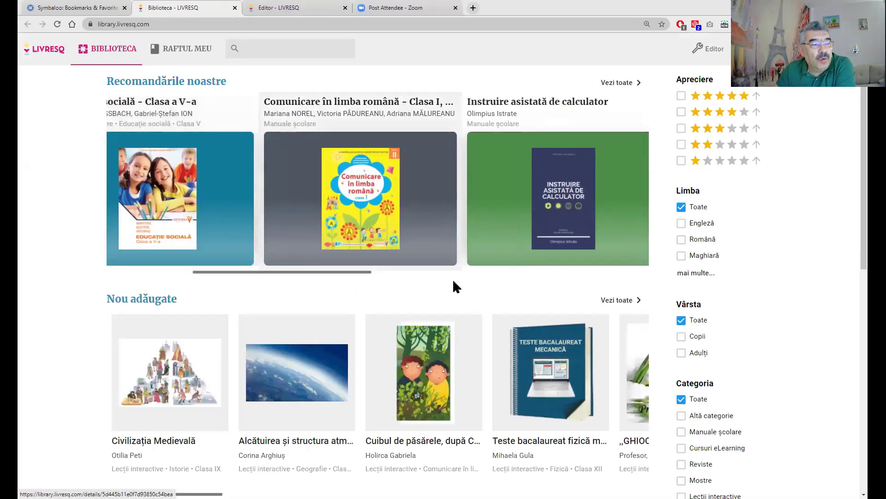
scroll(455, 286, "down", 5)
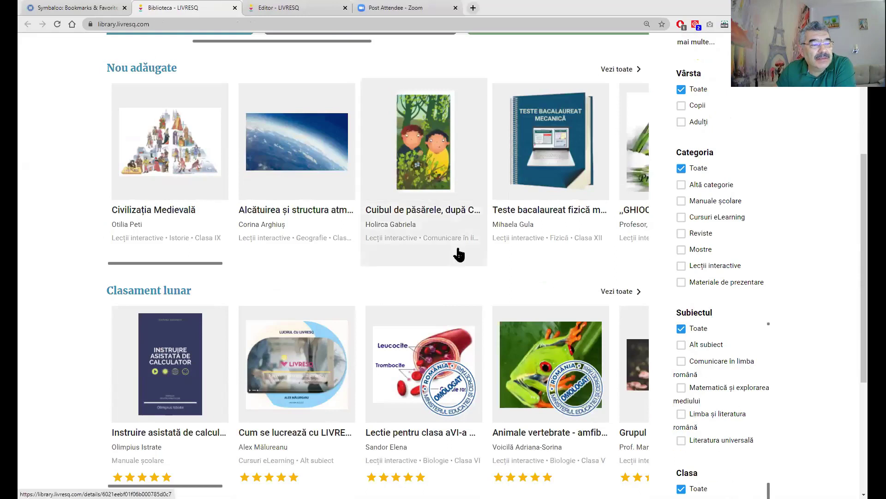
left_click(279, 10)
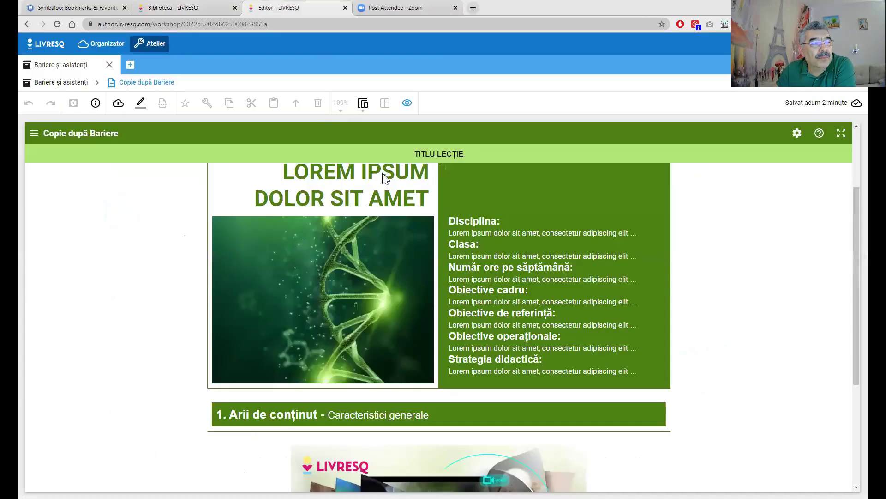
left_click(211, 7)
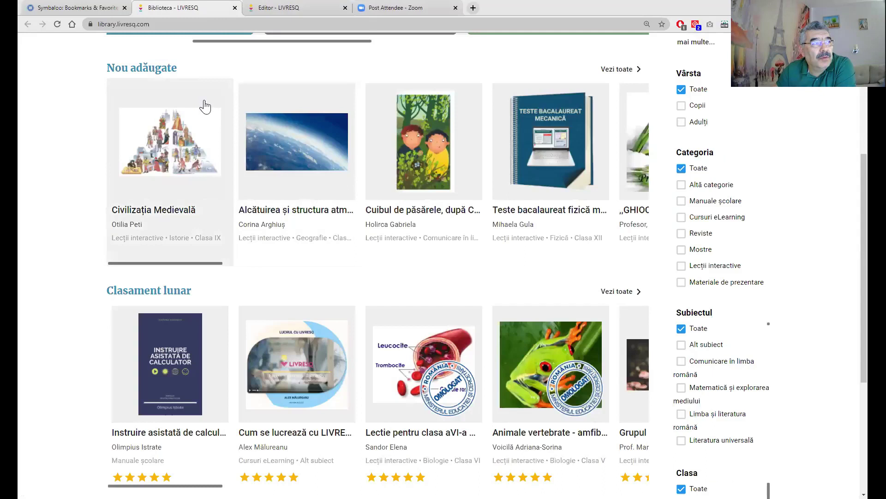
scroll(158, 63, "up", 1)
scroll(69, 83, "up", 3)
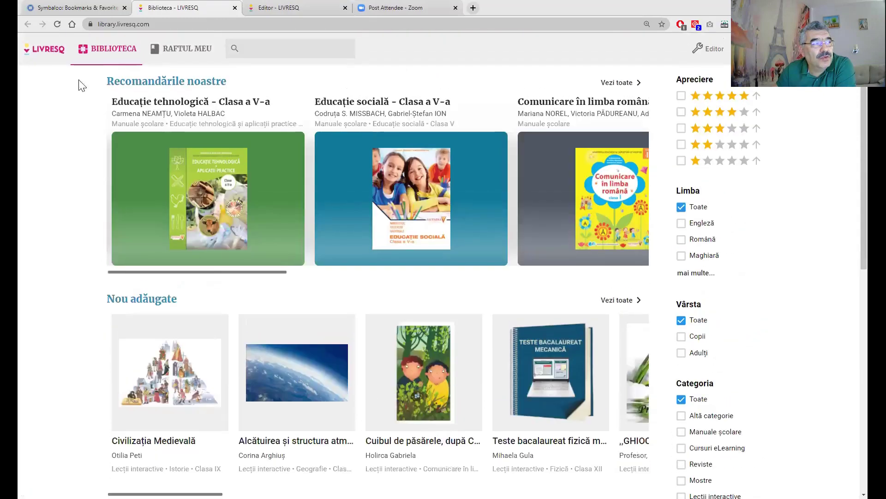
- Open the Shakespeare lesson "A feast of languages" from the personal shelf and delete its saved progress
left_click(187, 54)
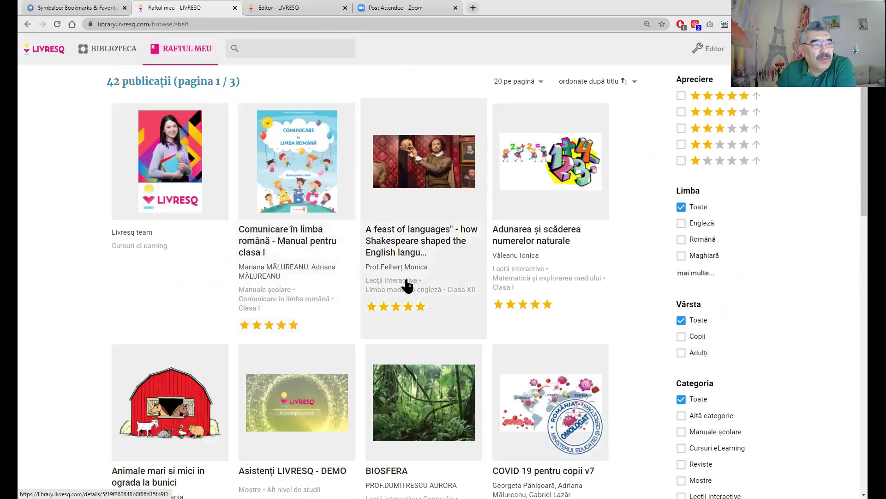
left_click(419, 242)
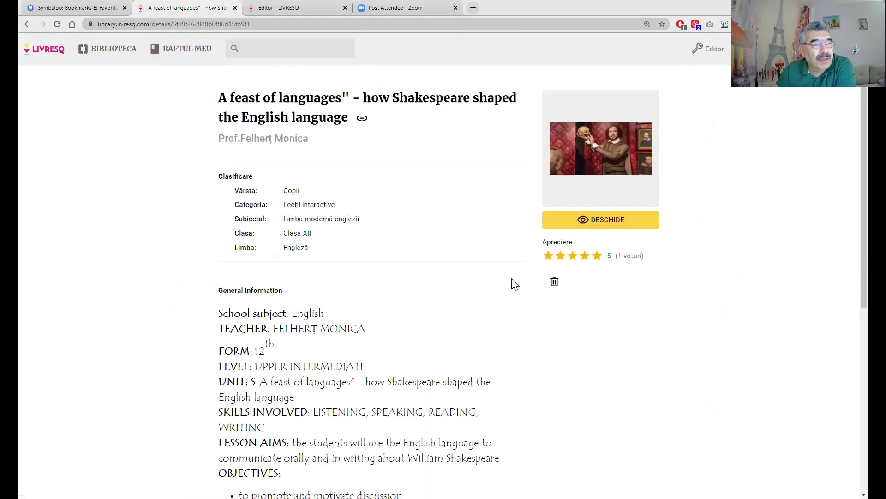
left_click(599, 227)
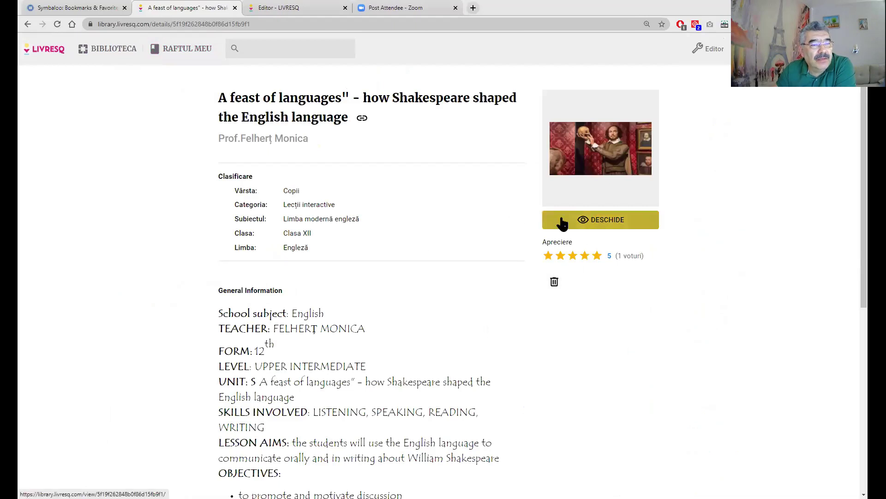
left_click(555, 283)
key("Return")
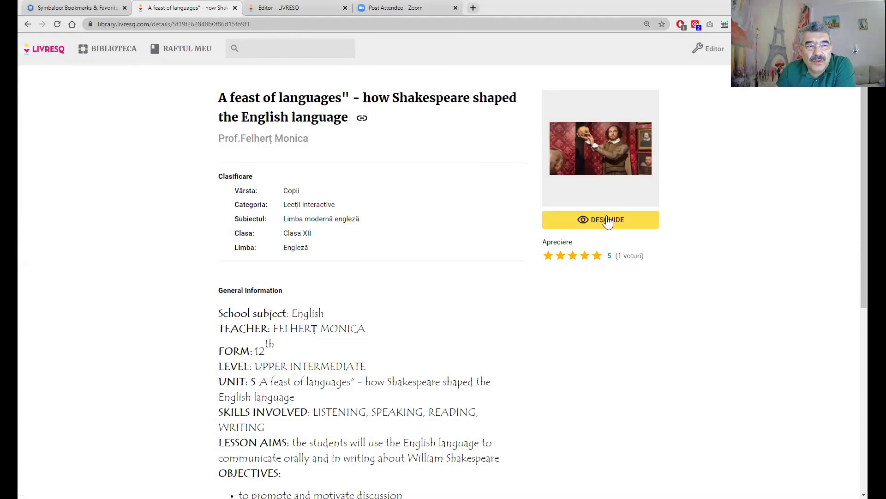
- View the Shakespeare lesson through to the "English Expressions from Shakespeare" video, checking whether its content is unlocked, and close it
left_click(607, 221)
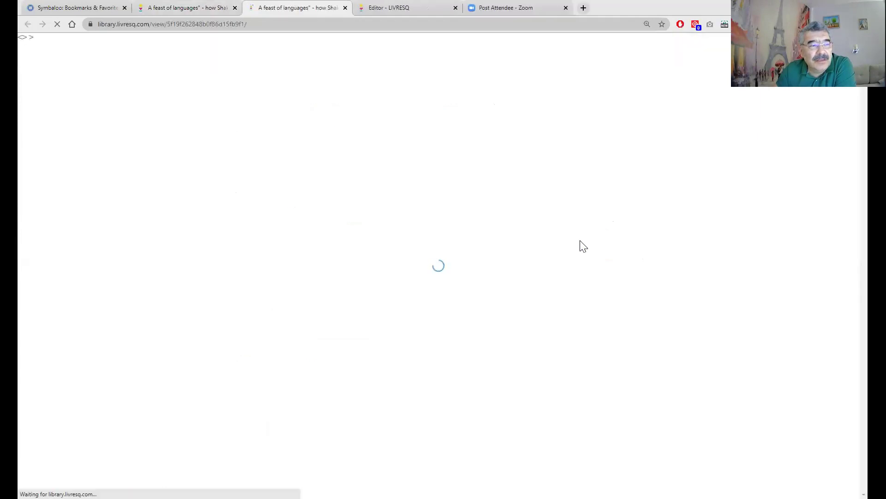
scroll(568, 241, "down", 10)
scroll(567, 241, "down", 10)
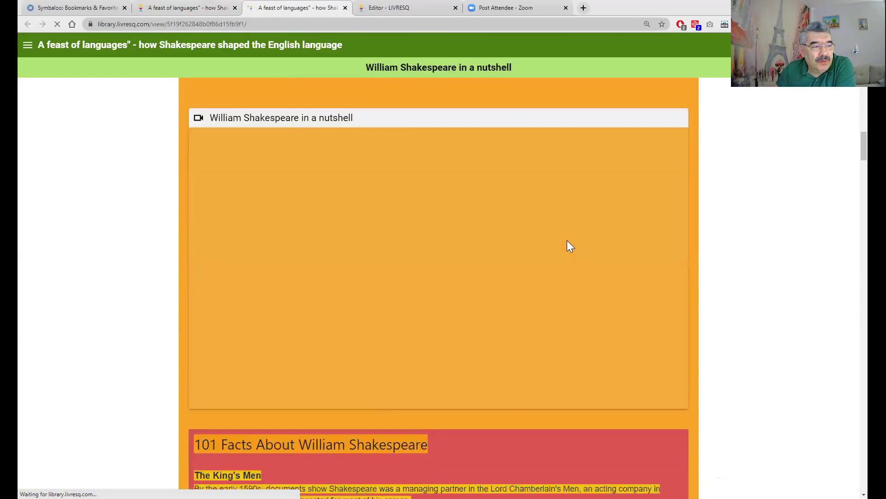
scroll(567, 240, "down", 10)
scroll(567, 240, "down", 15)
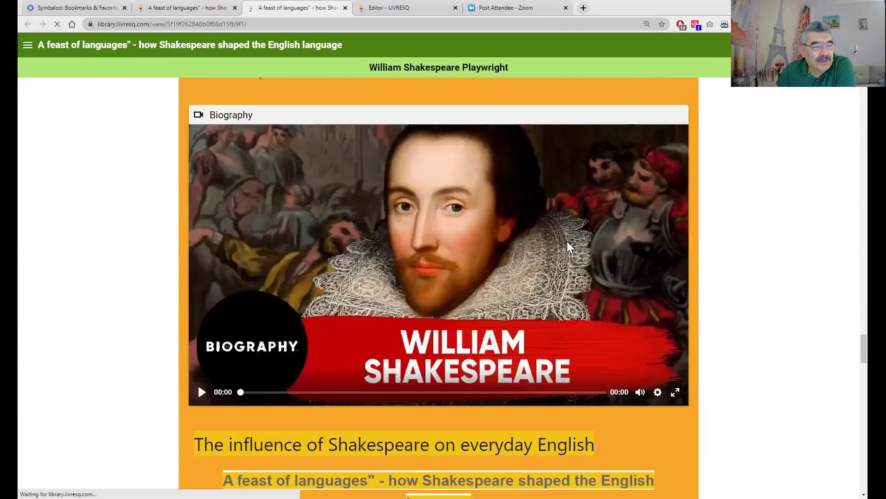
scroll(566, 241, "down", 15)
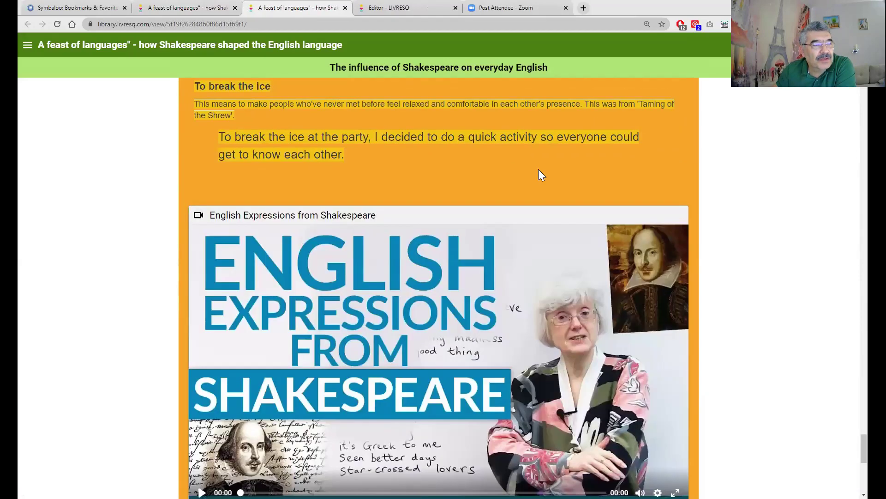
left_click(345, 8)
- Open the BIOSFERA publication from the personal shelf and delete its saved progress
left_click(190, 50)
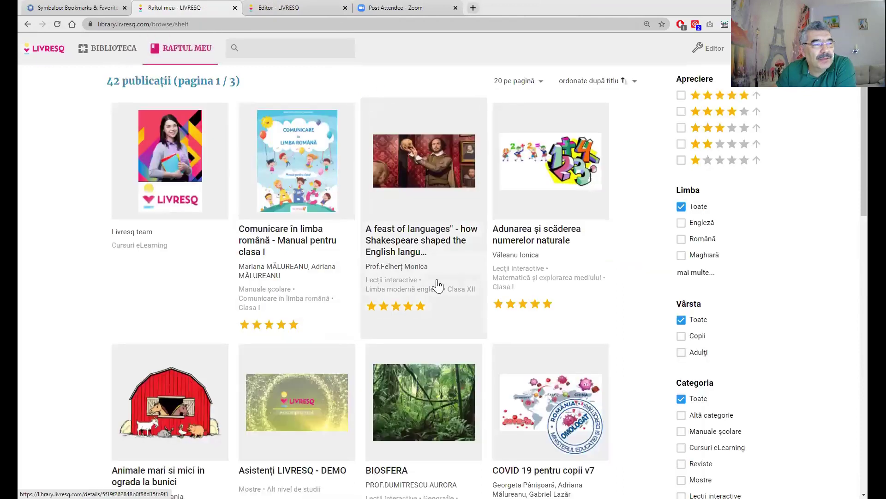
scroll(438, 286, "down", 4)
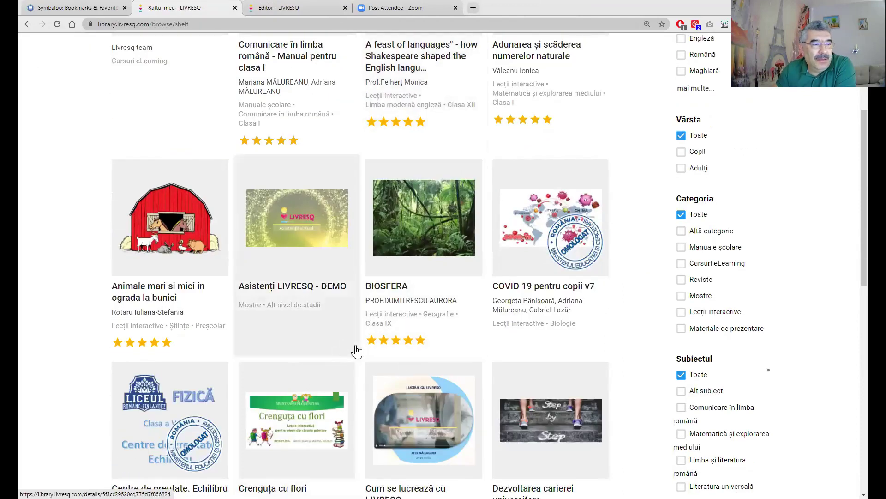
left_click(397, 291)
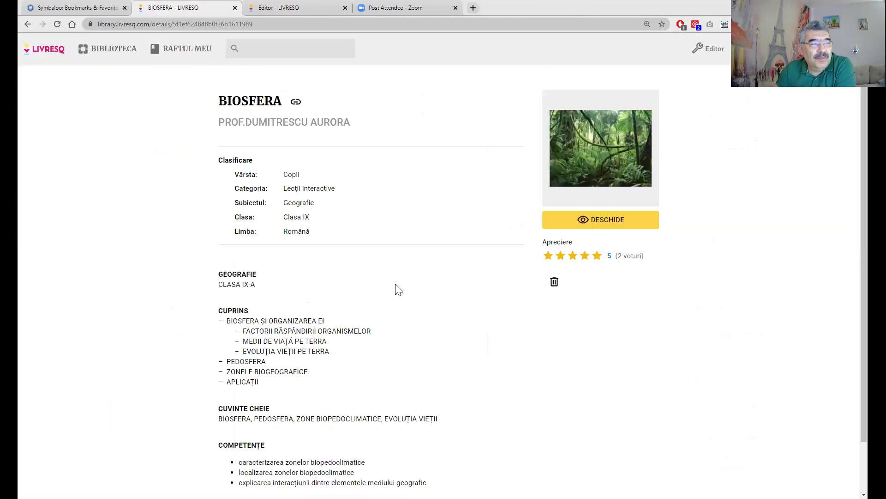
scroll(408, 302, "down", 2)
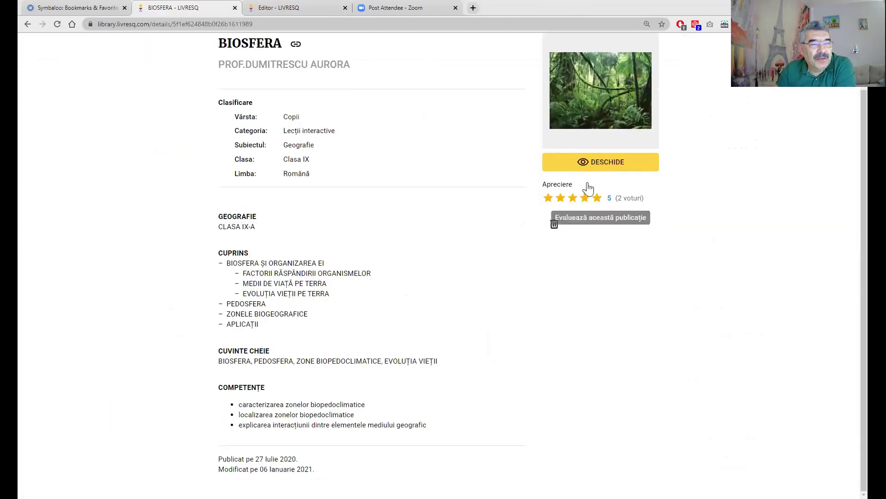
left_click(554, 225)
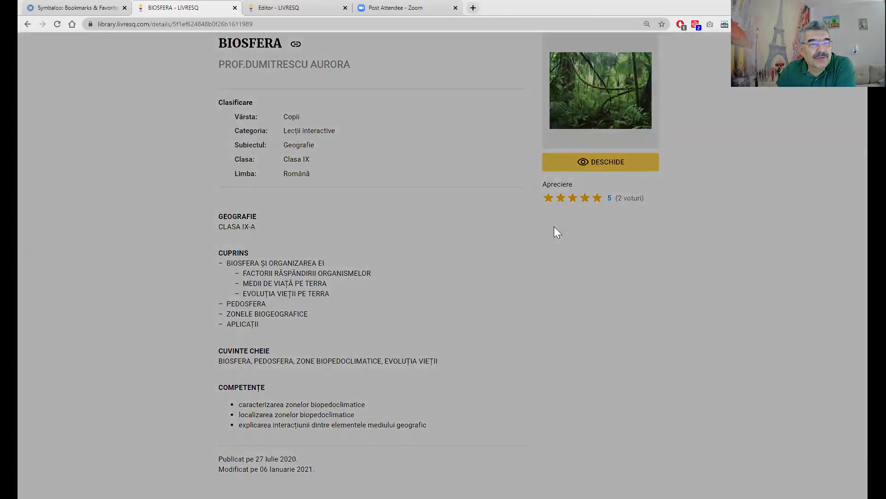
- View the BIOSFERA lesson from its first section through to "APLICAȚII-TESTE", checking whether its content is unlocked, and close it
left_click(599, 162)
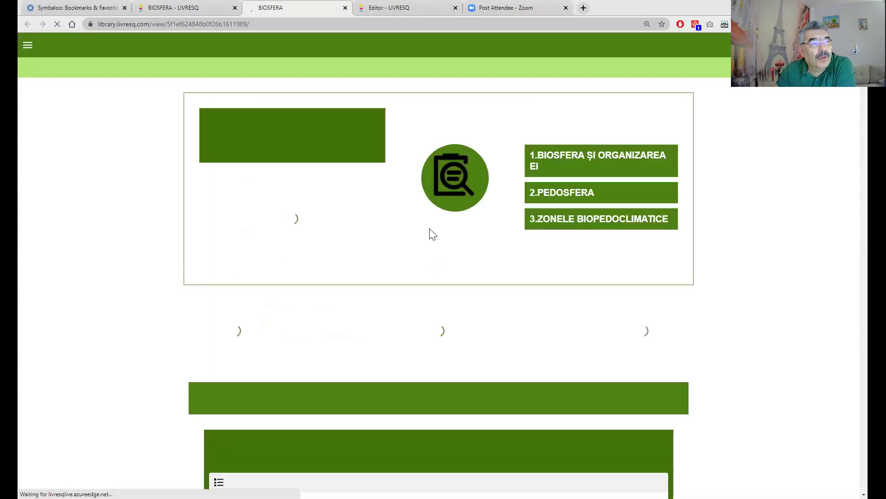
scroll(431, 234, "down", 1)
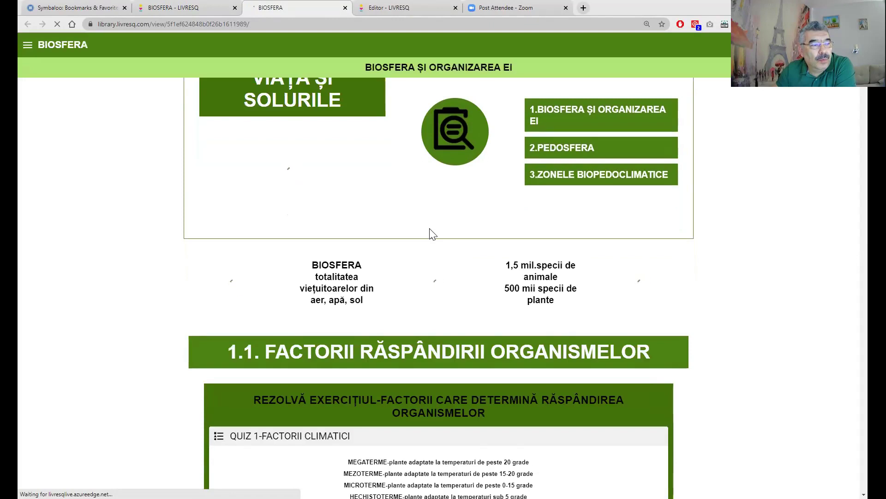
scroll(432, 233, "down", 14)
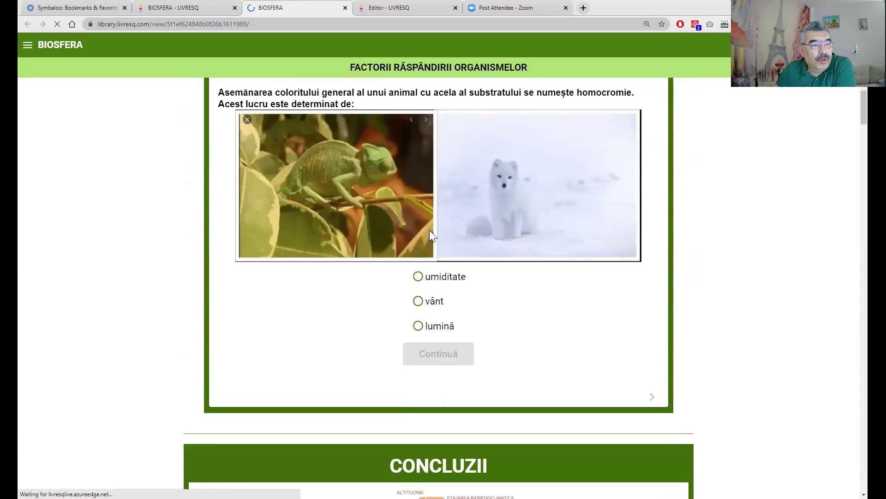
scroll(429, 230, "down", 20)
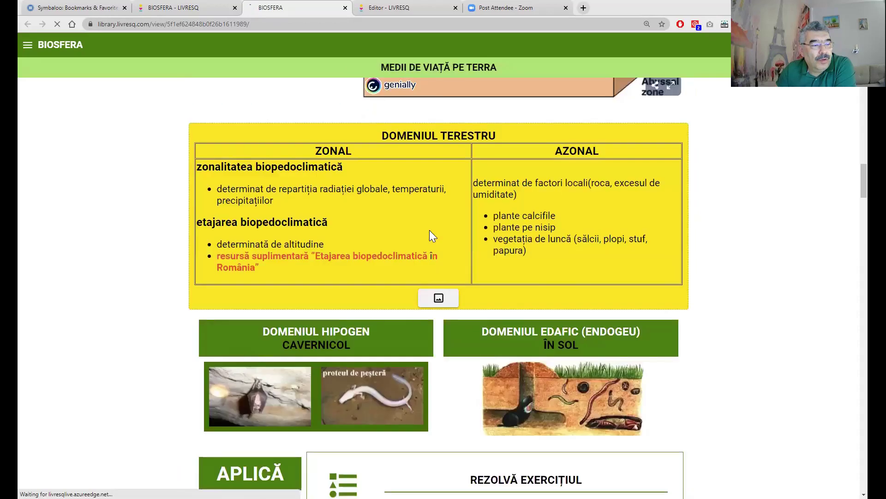
scroll(430, 230, "down", 20)
scroll(429, 230, "down", 12)
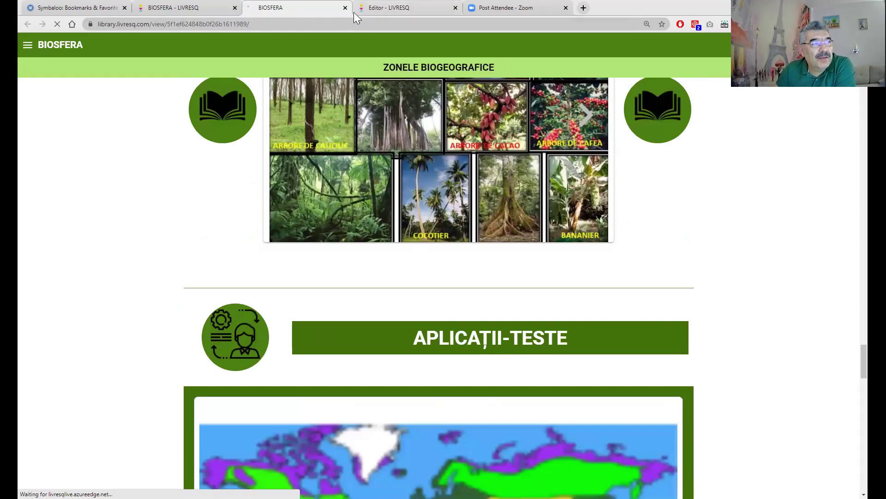
left_click(345, 8)
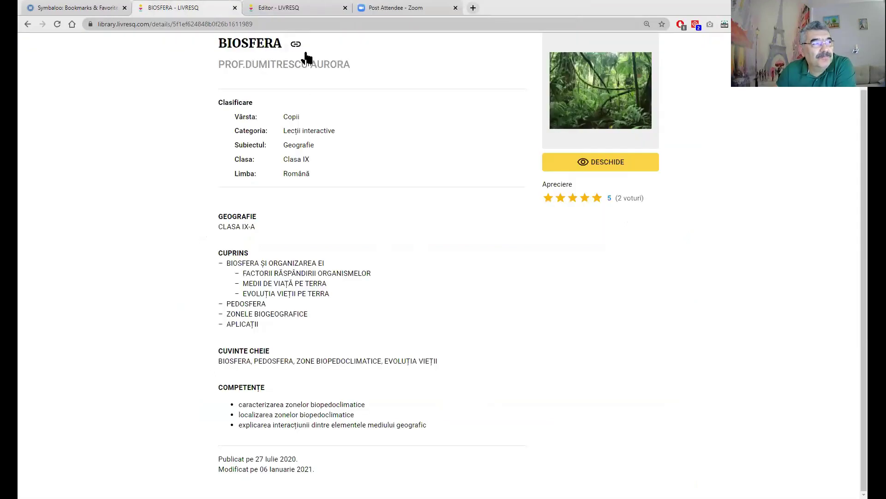
- Find the lesson "Diferențiere "Ș" - "S". Exemple de BUNE PRACTICI" on the personal shelf and open its details
scroll(307, 58, "up", 2)
left_click(186, 51)
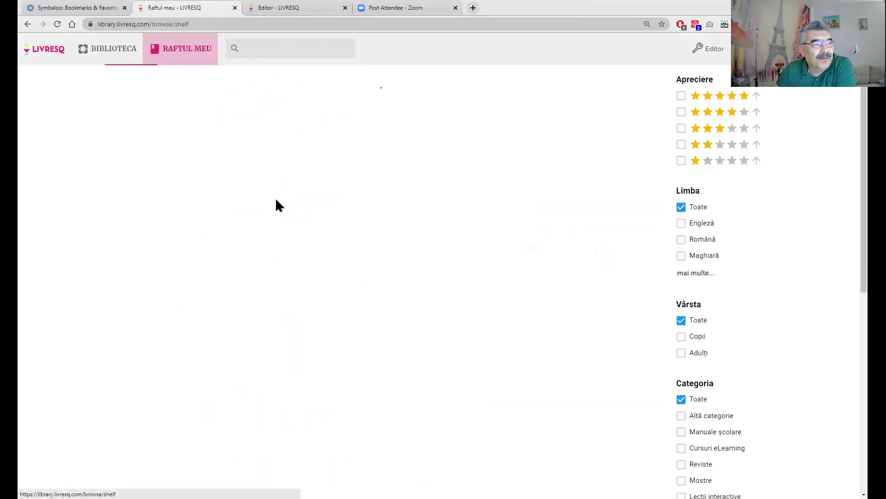
scroll(340, 285, "down", 1)
scroll(341, 285, "down", 8)
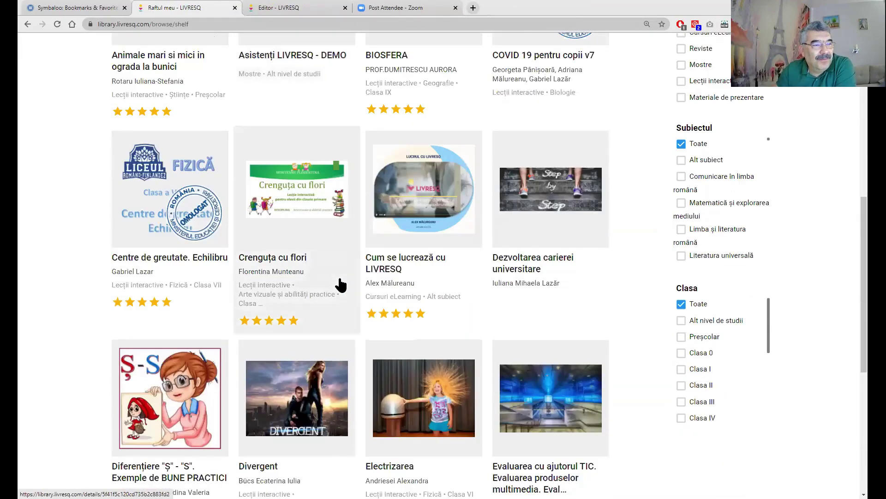
scroll(341, 285, "down", 4)
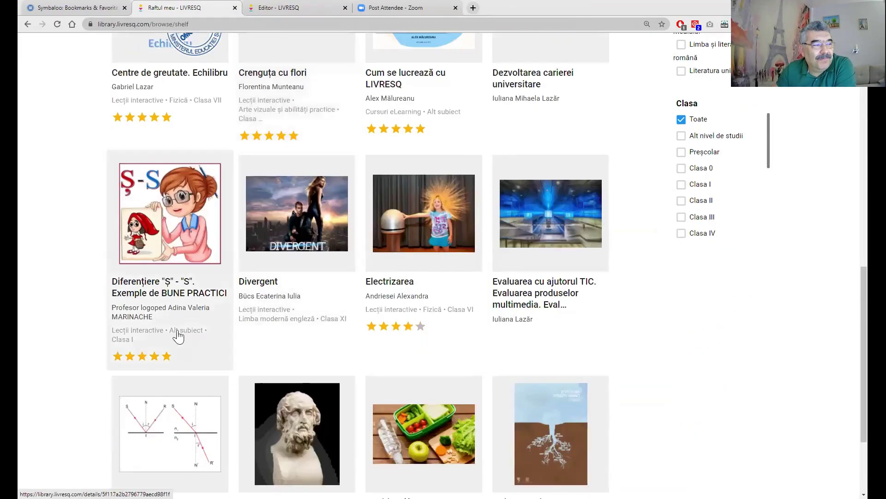
left_click(169, 286)
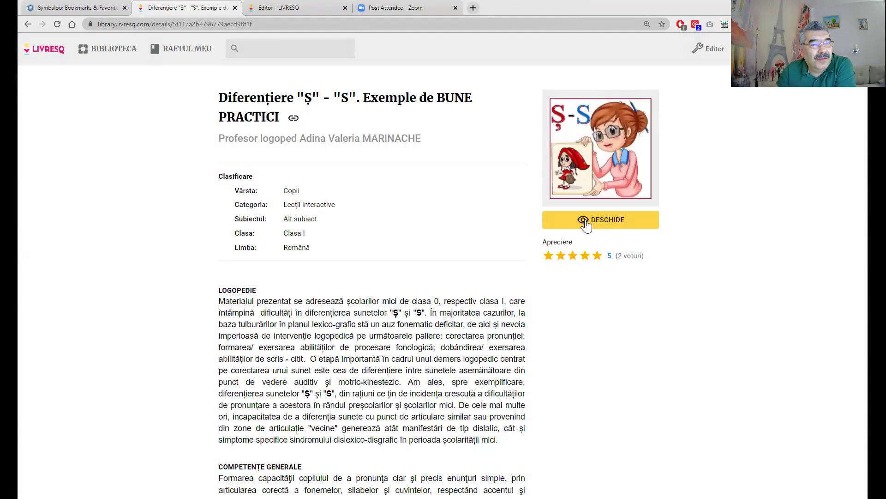
- View the "Diferențiere "Ș" - "S"" lesson from its first section through to the bibliography, checking whether its content is unlocked, and close it
left_click(592, 220)
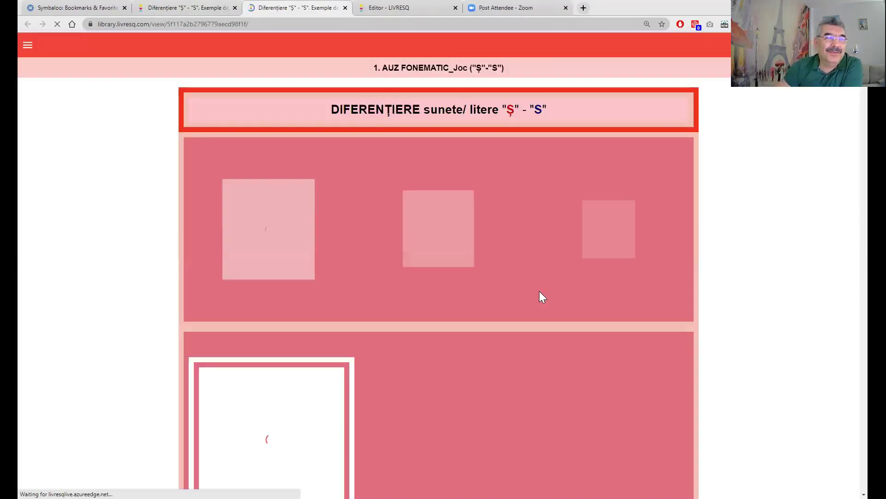
scroll(543, 297, "down", 4)
scroll(541, 293, "down", 15)
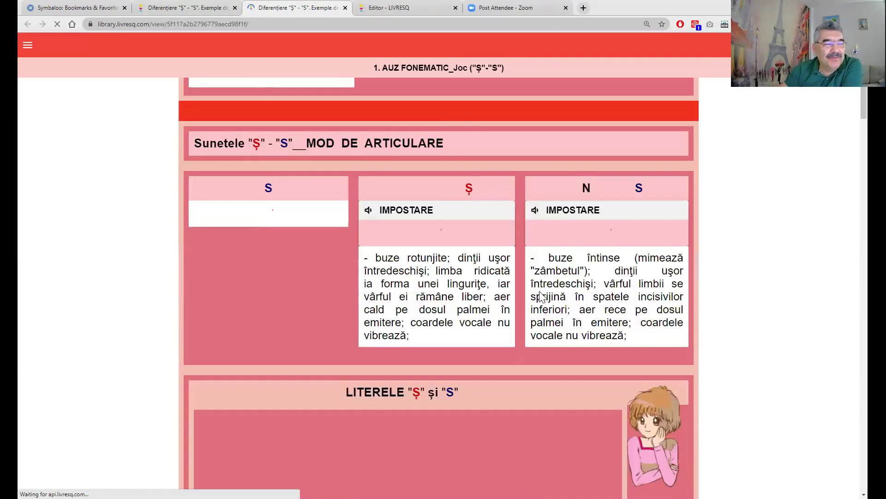
scroll(543, 297, "down", 10)
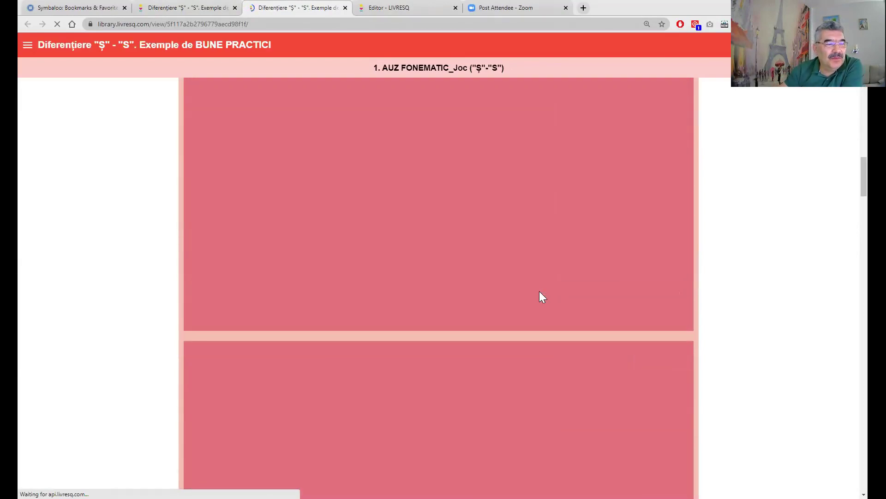
scroll(565, 349, "down", 7)
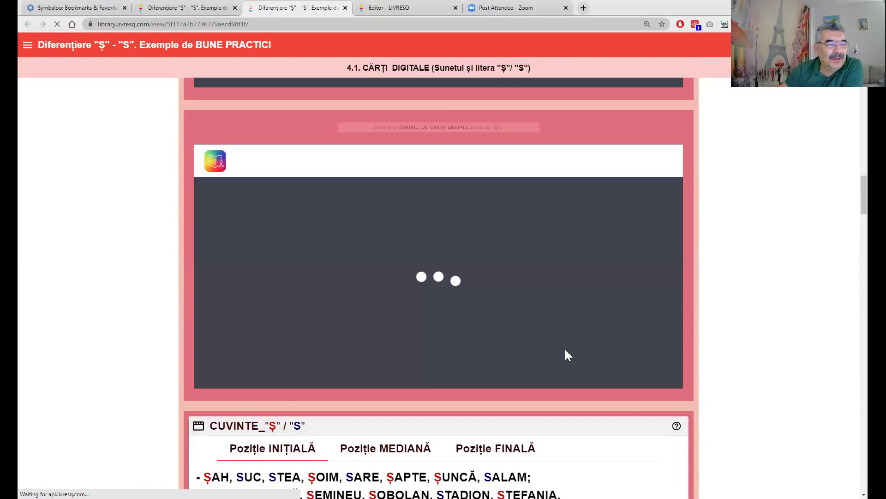
scroll(595, 360, "down", 12)
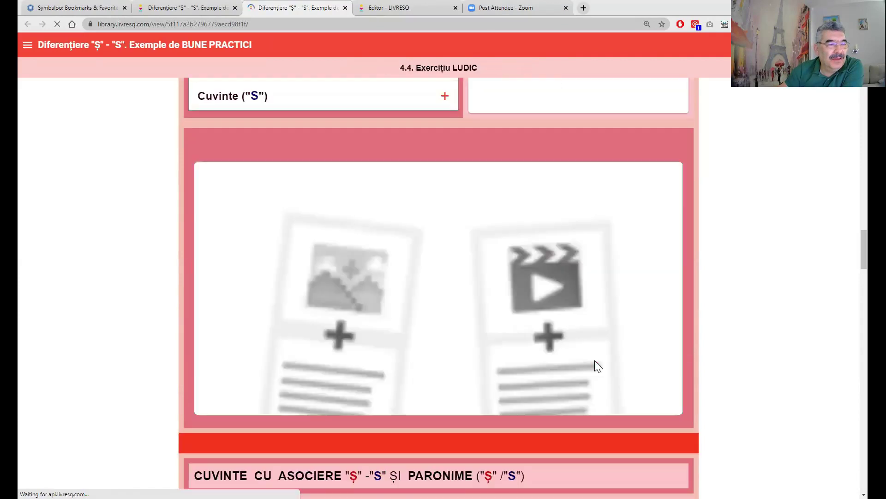
scroll(598, 366, "down", 15)
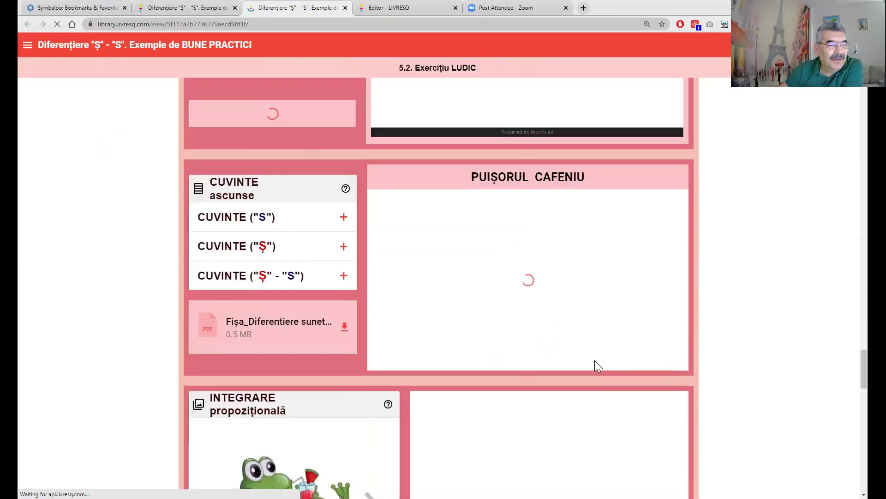
scroll(594, 360, "down", 15)
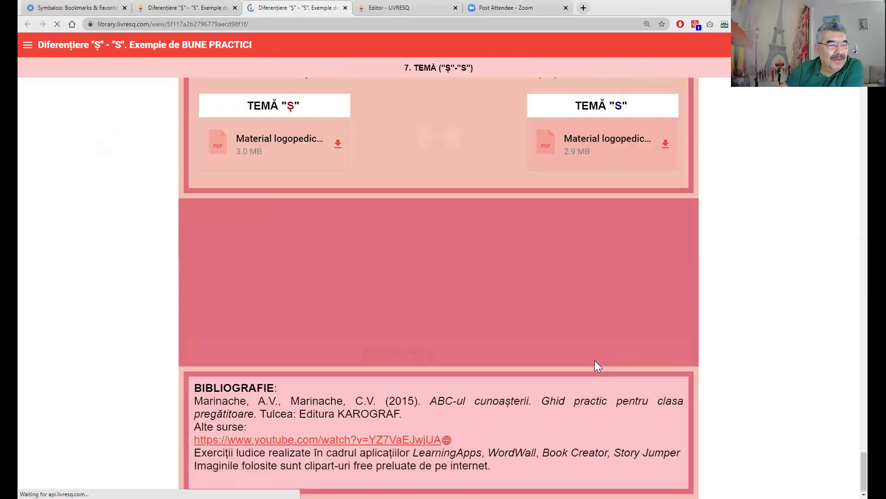
left_click(346, 8)
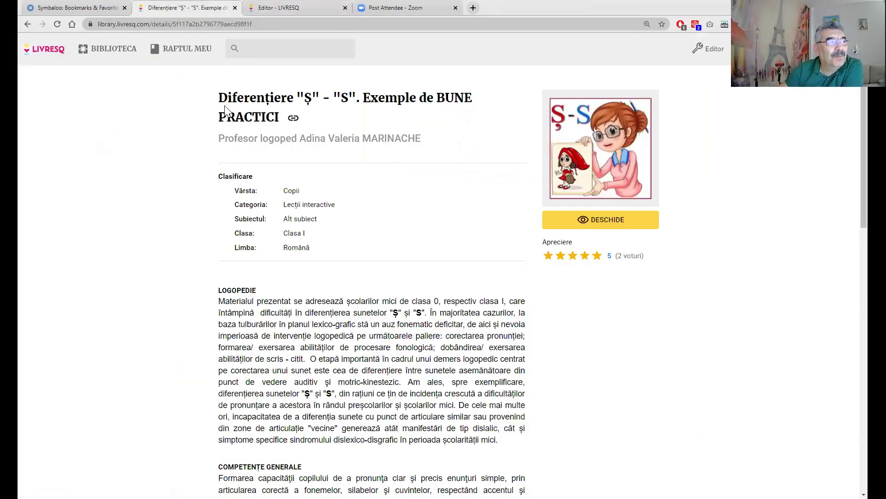
- Open the Electrizarea lesson from the personal shelf, look over its first page for barriers, and close it
left_click(187, 49)
scroll(378, 285, "down", 12)
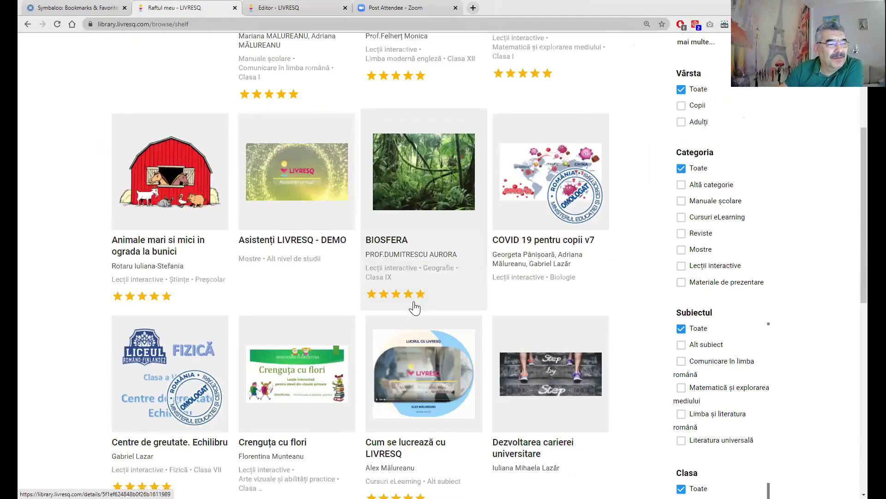
scroll(414, 308, "down", 3)
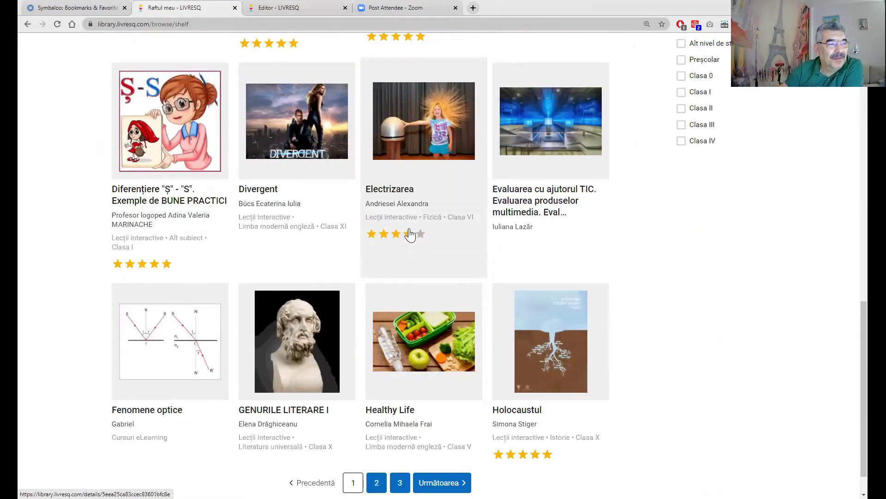
left_click(385, 193)
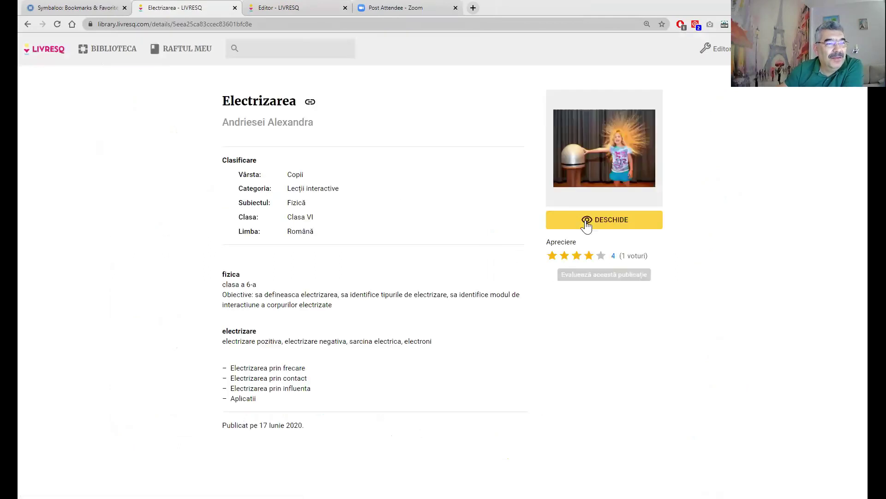
left_click(595, 221)
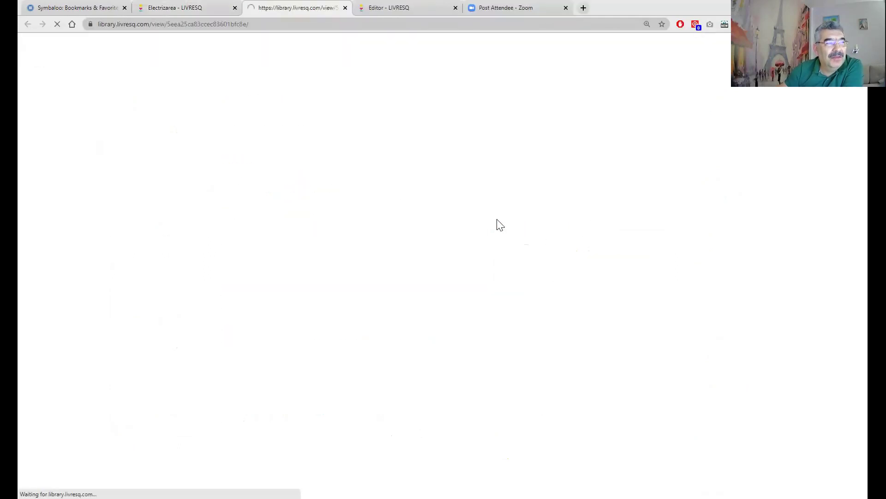
scroll(365, 208, "down", 1)
scroll(365, 209, "up", 1)
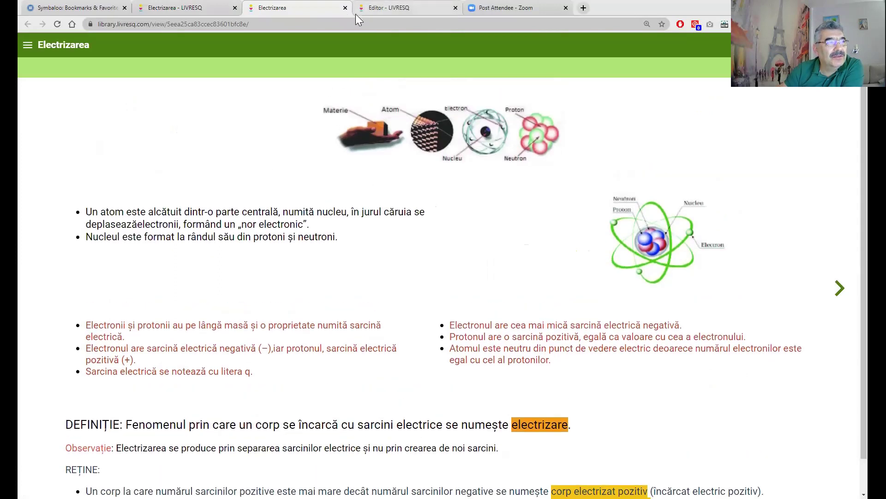
left_click(345, 8)
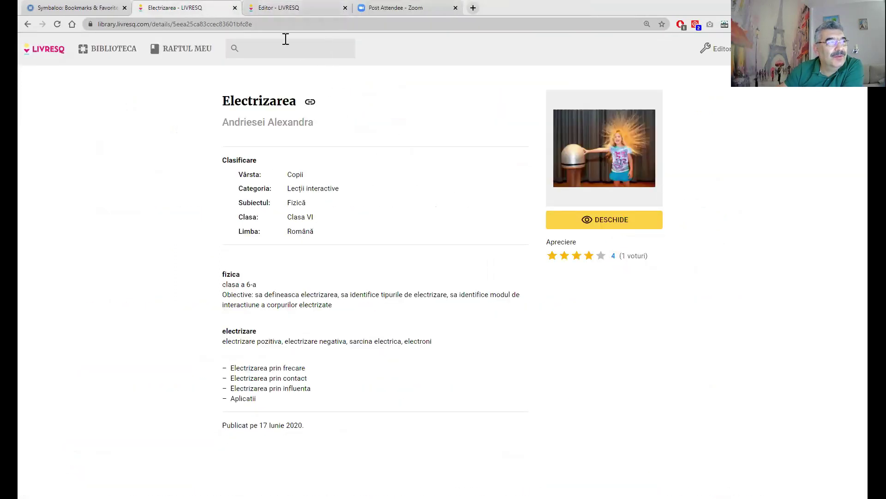
- Find the Healthy Life lesson on the personal shelf and open it for viewing
left_click(187, 54)
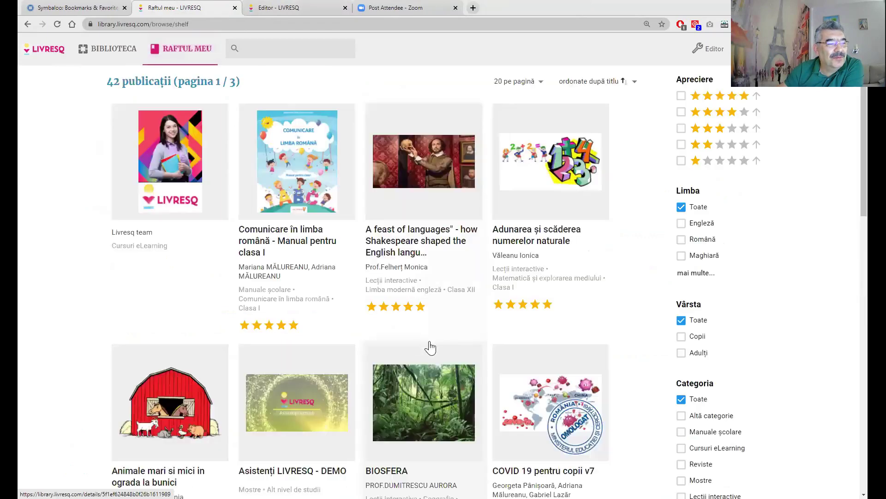
scroll(425, 344, "down", 9)
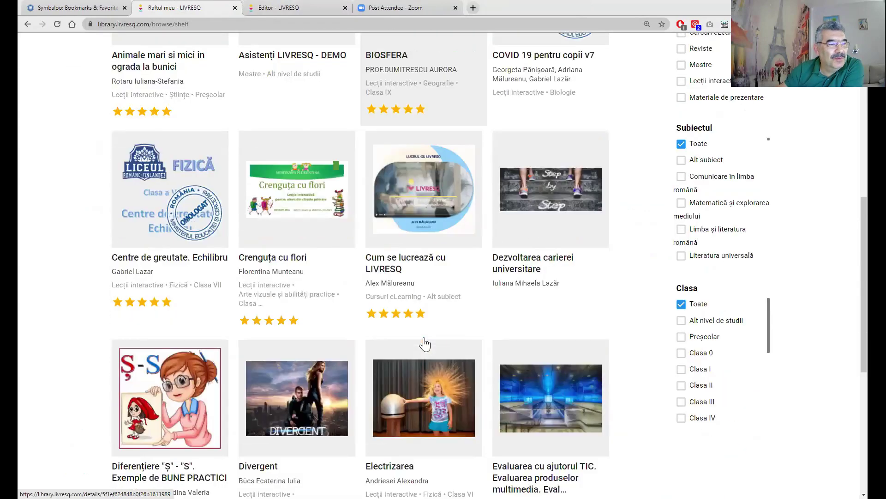
scroll(424, 344, "down", 7)
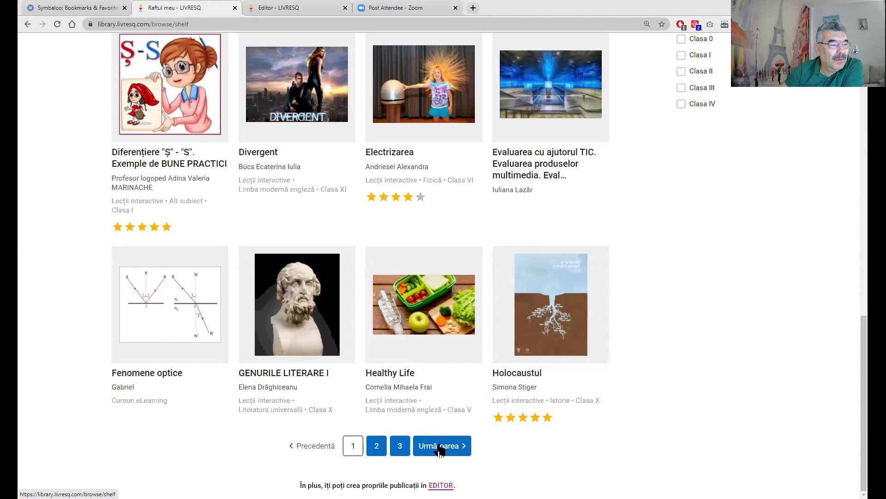
left_click(392, 380)
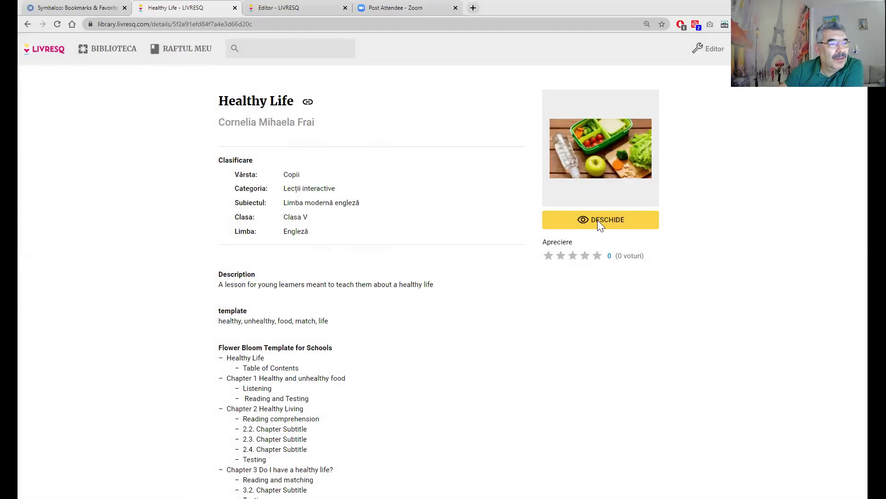
left_click(597, 220)
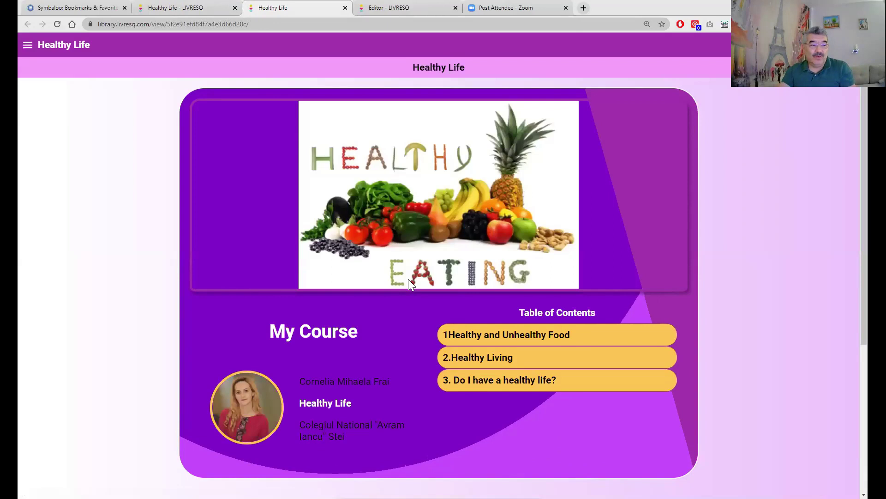
- Look over the Healthy Life cover page and pass its "Begin" barrier to unlock Chapter 1
scroll(439, 282, "down", 5)
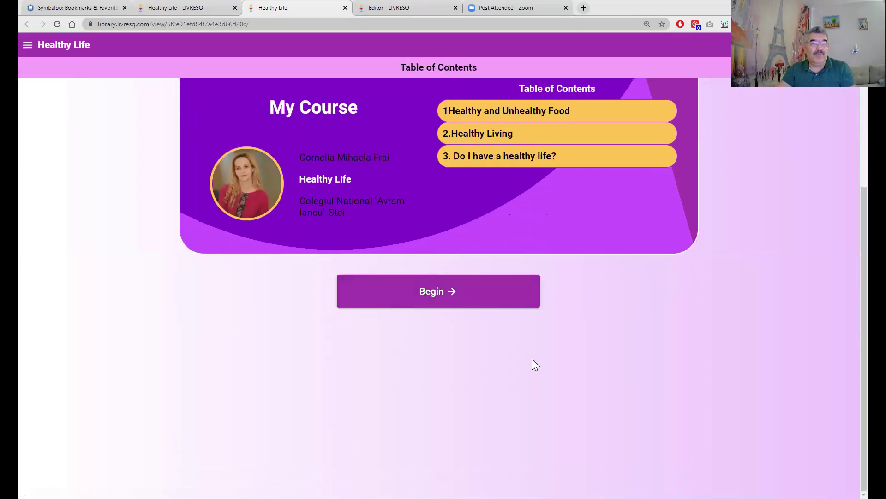
scroll(532, 358, "up", 3)
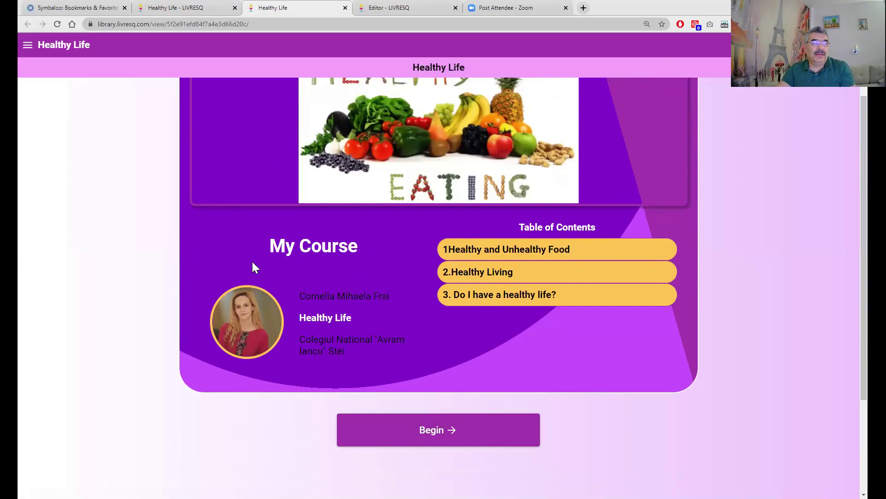
scroll(244, 317, "down", 3)
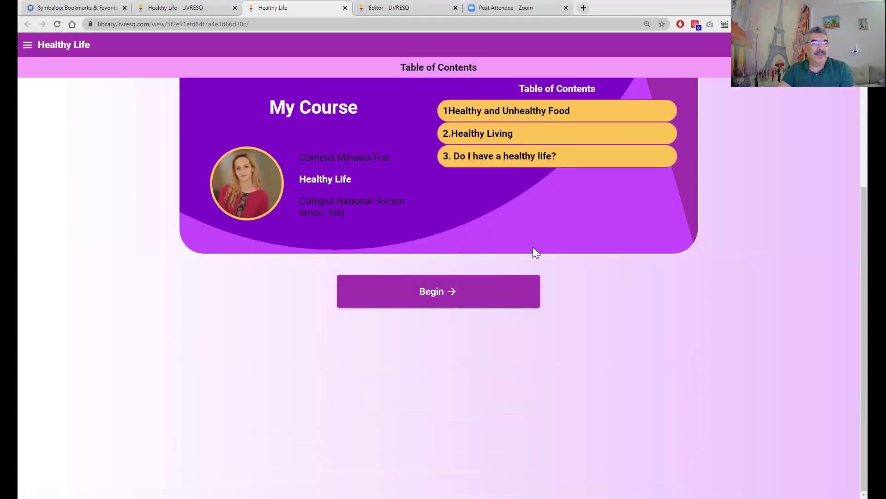
scroll(453, 281, "up", 4)
scroll(453, 279, "down", 4)
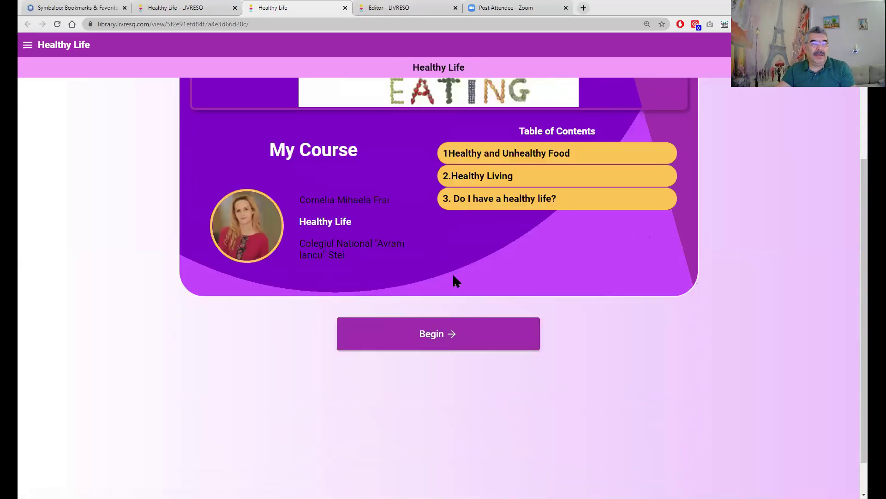
left_click(439, 295)
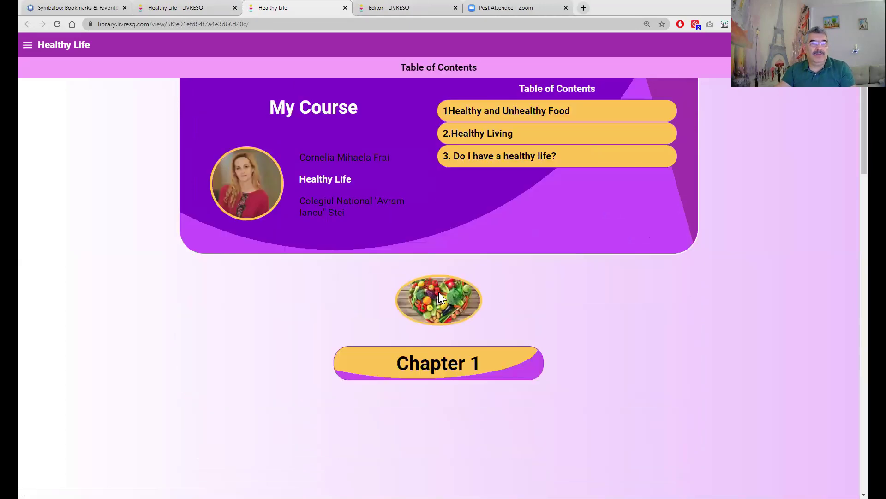
- Go through the Healthy Life chapters, pass both "Continue" barriers up to the end-of-lesson congratulations, and close the lesson
scroll(438, 296, "down", 10)
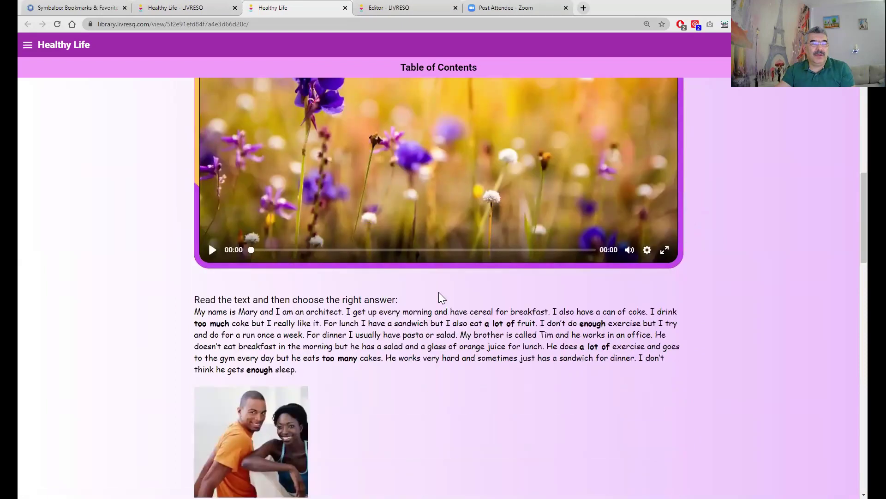
scroll(439, 296, "down", 15)
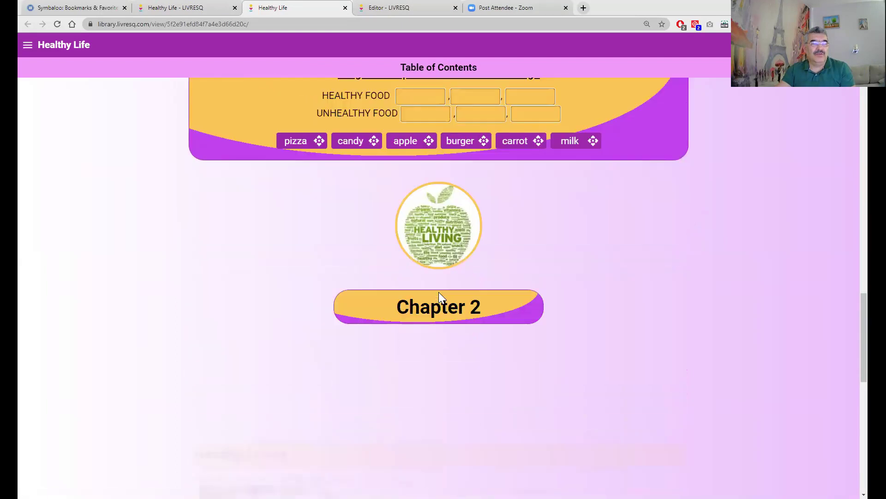
scroll(438, 292, "down", 2)
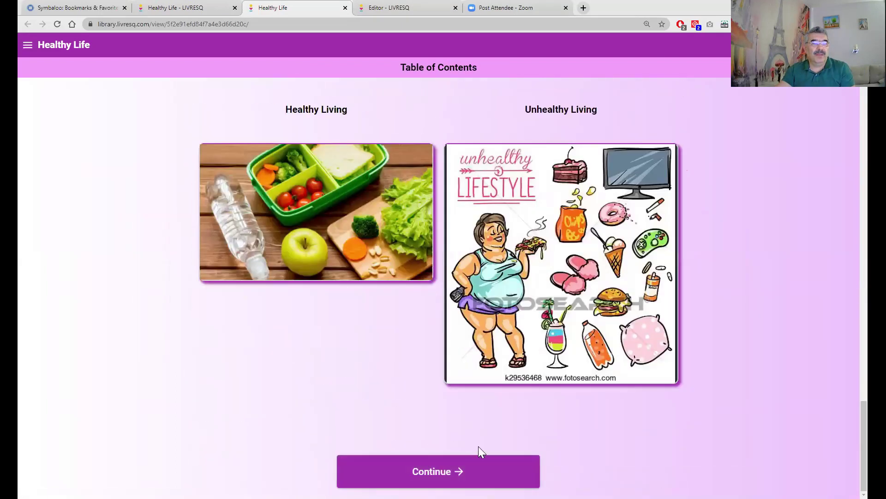
left_click(435, 468)
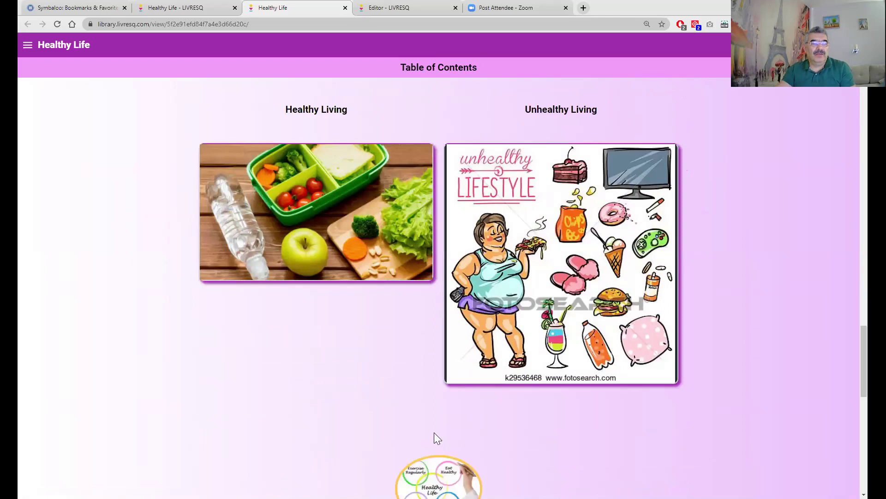
scroll(436, 425, "down", 6)
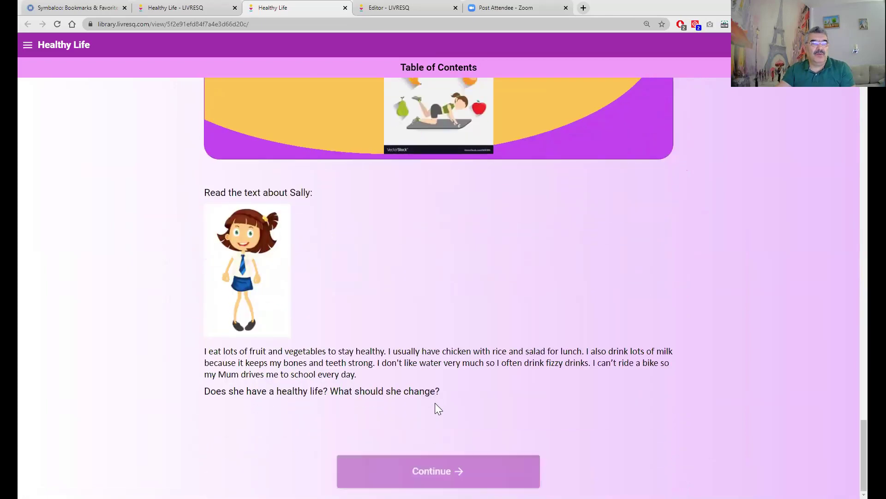
left_click(435, 472)
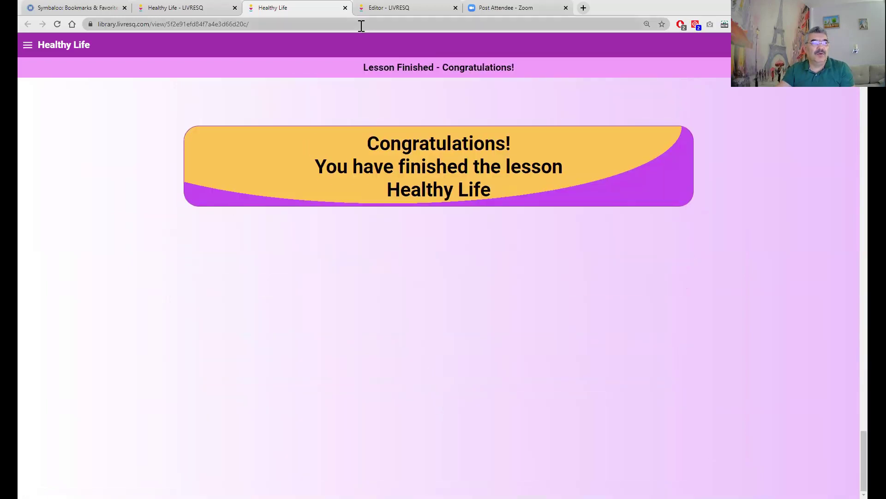
left_click(345, 7)
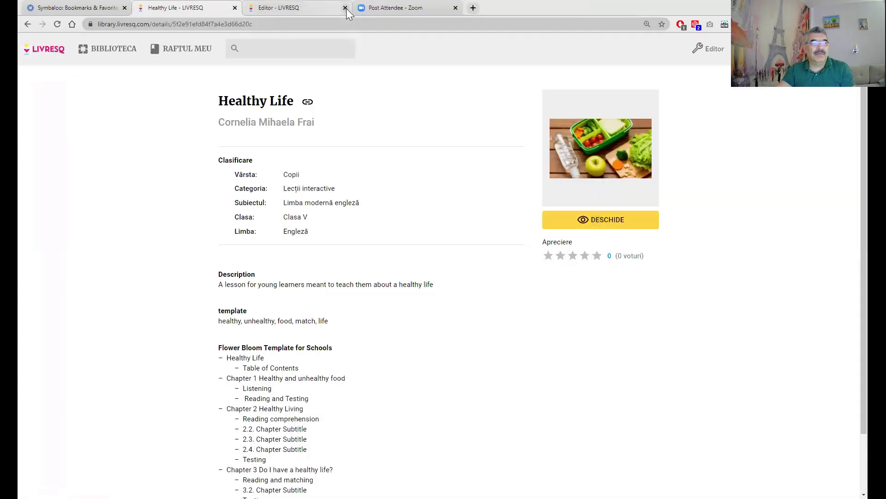
- Reopen the Healthy Life lesson, look through its chapters to check the already passed barriers, and close it
left_click(598, 224)
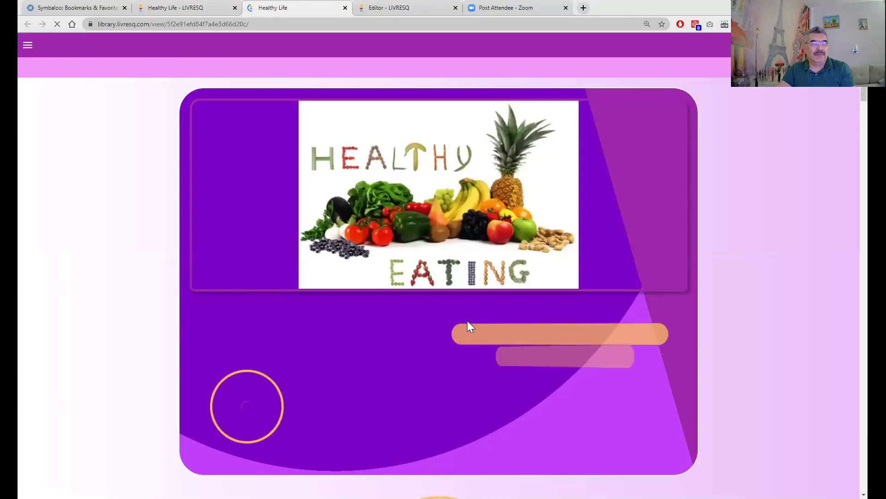
scroll(467, 320, "down", 5)
scroll(467, 320, "down", 15)
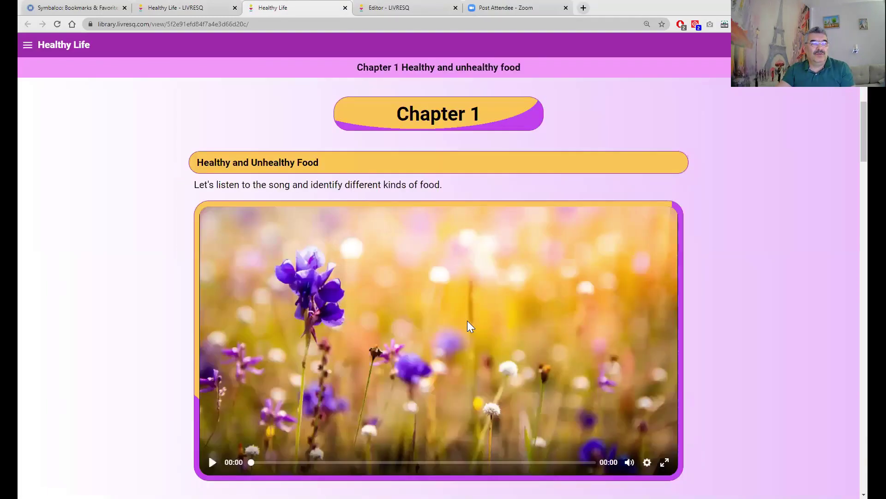
scroll(467, 321, "down", 20)
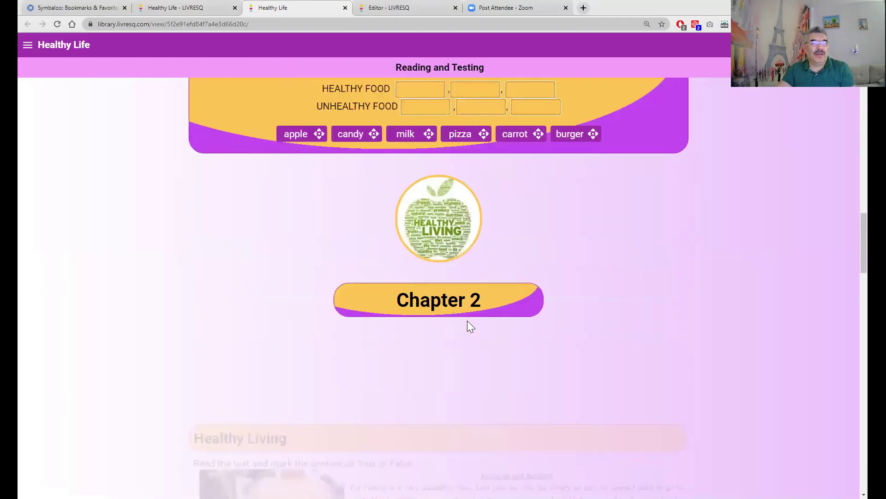
scroll(468, 321, "down", 14)
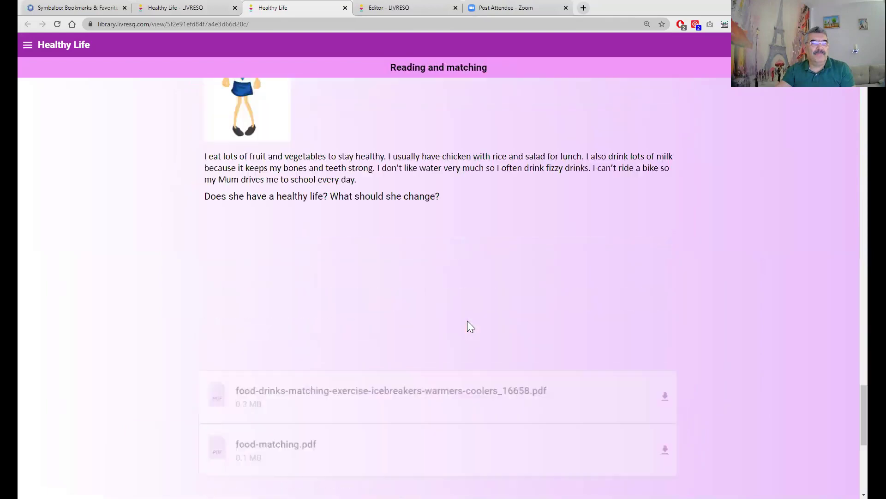
scroll(467, 320, "up", 6)
scroll(467, 320, "up", 15)
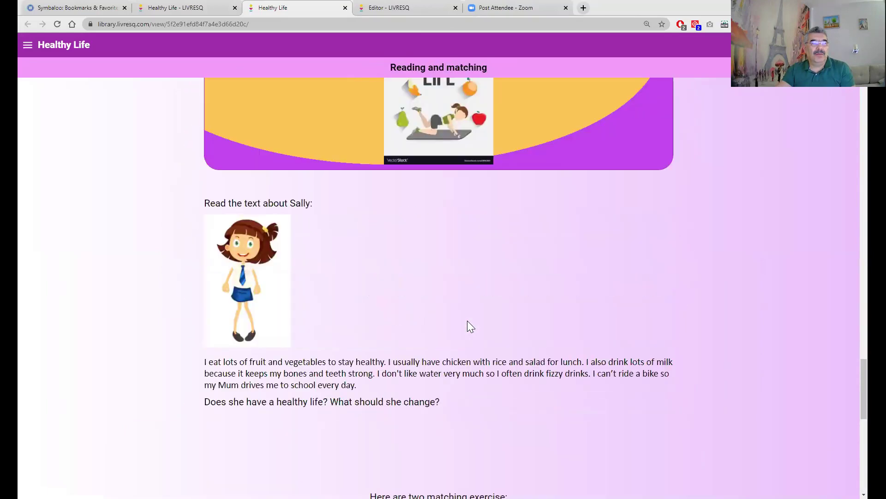
scroll(468, 322, "up", 15)
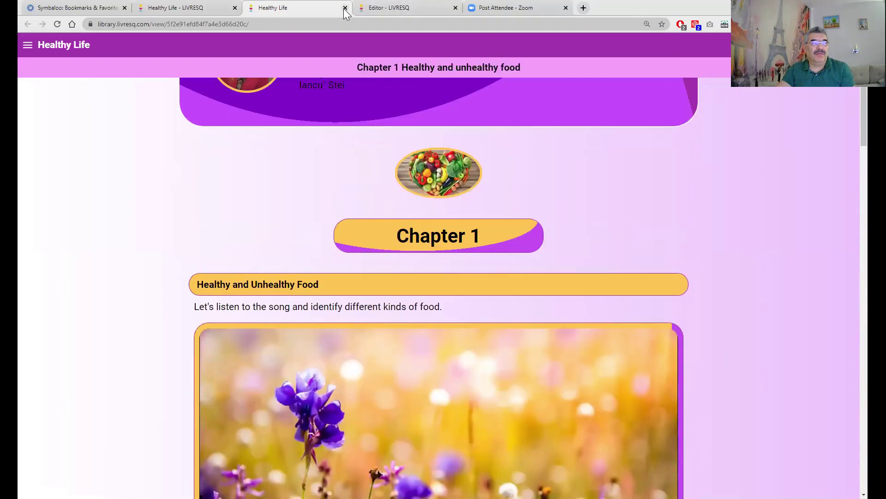
left_click(345, 8)
- Open and close the Healthy Life lesson once more, and delete the activity recorded for it on its refreshed details page
left_click(595, 225)
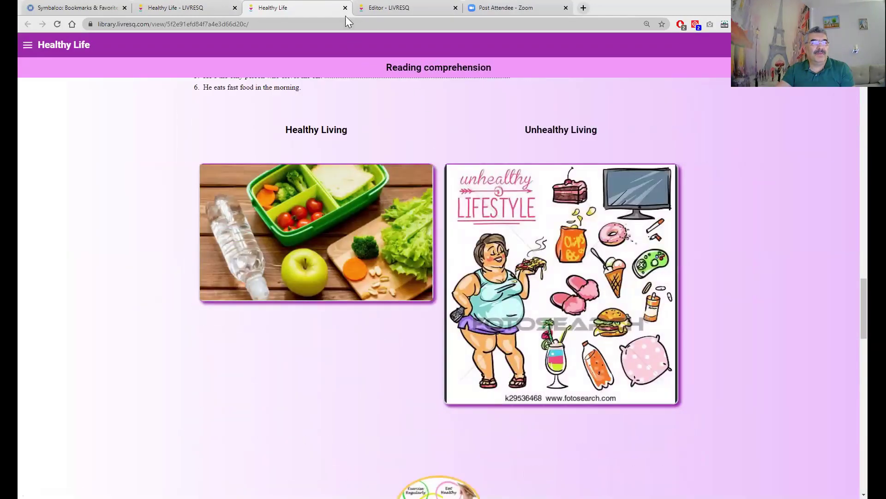
left_click(346, 8)
left_click(55, 25)
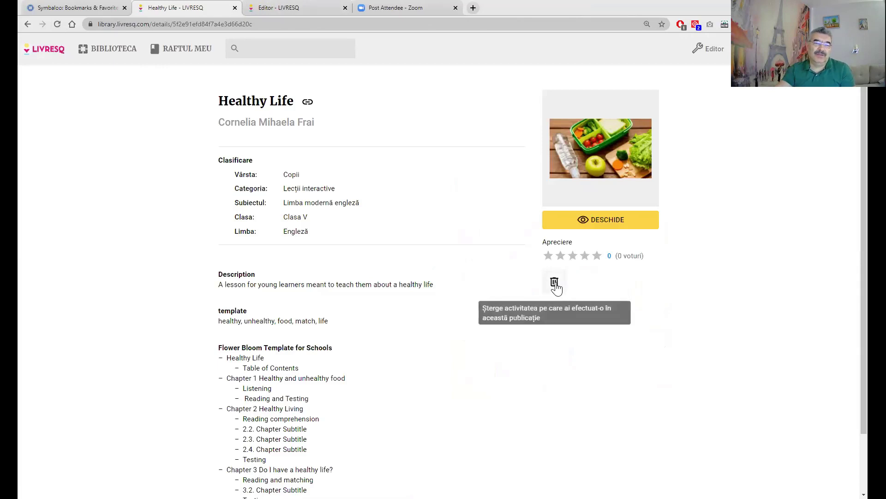
left_click(555, 283)
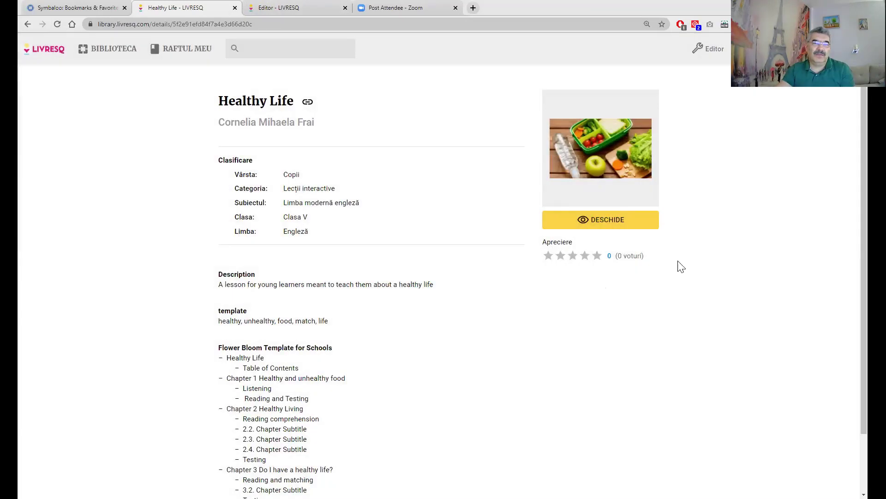
- Reopen the Healthy Life lesson and pass its starting barrier and both following barriers to the end of the lesson
left_click(608, 226)
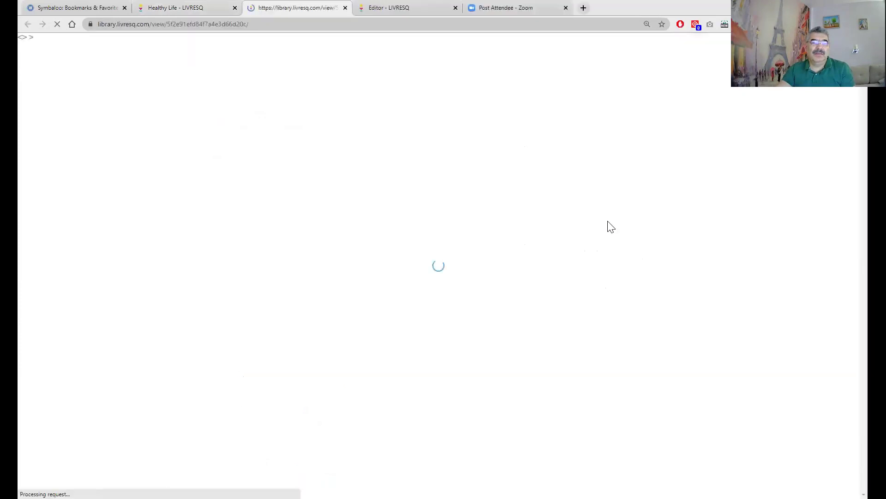
scroll(491, 326, "down", 4)
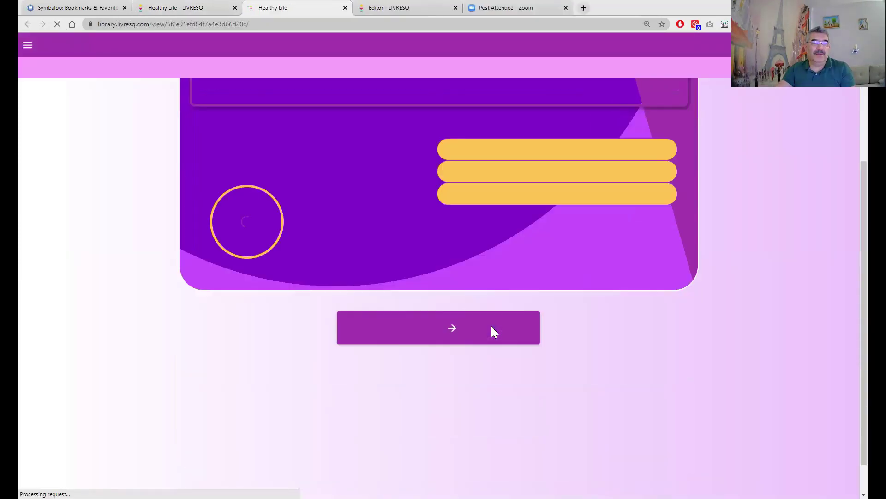
left_click(434, 299)
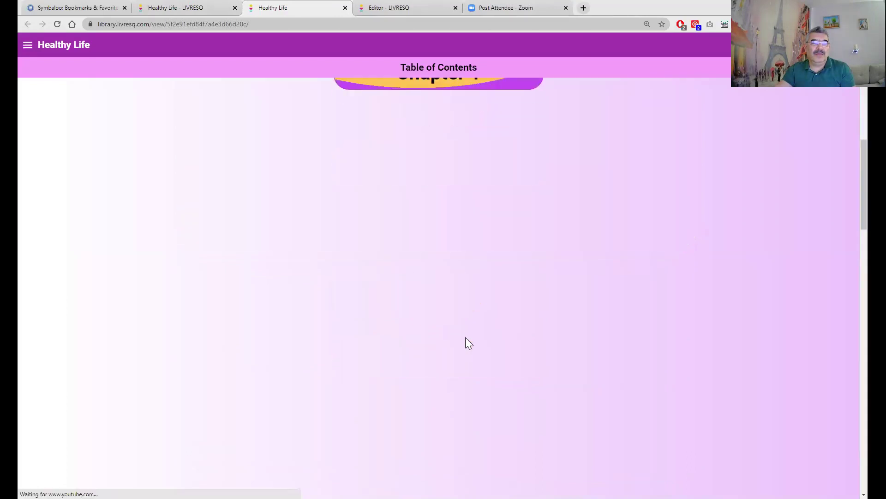
scroll(466, 337, "down", 14)
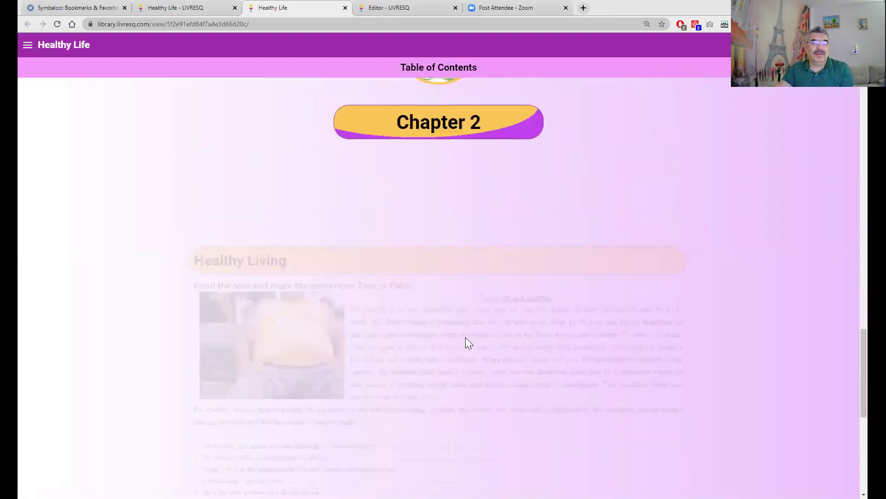
scroll(465, 337, "down", 8)
left_click(449, 470)
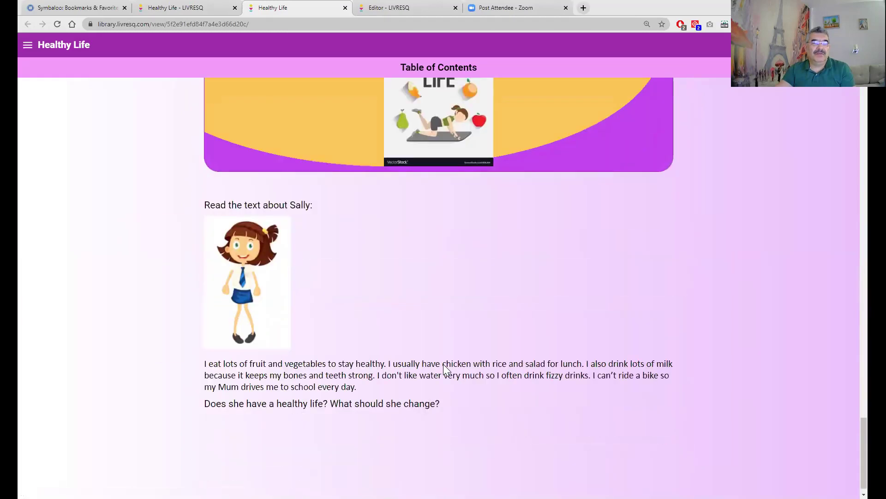
left_click(462, 471)
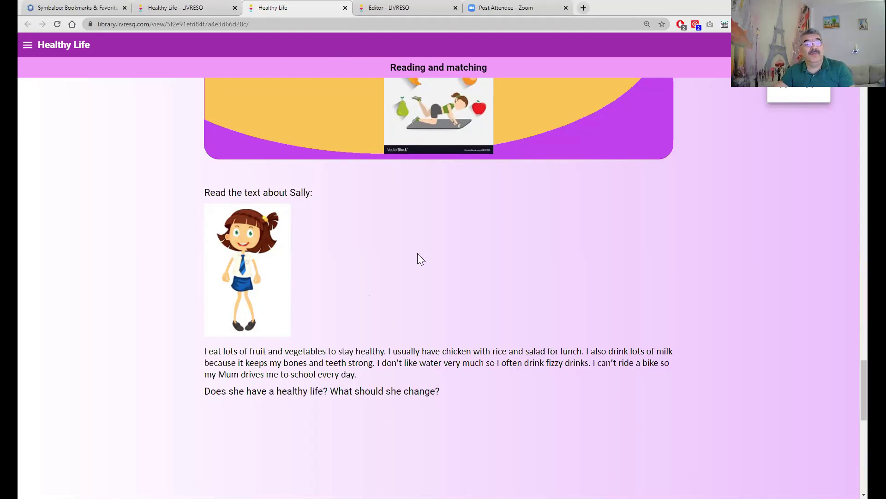
- Switch to the lesson editor and display the main bar options in the preferences of the "Bariere și asistenți" project
left_click(381, 9)
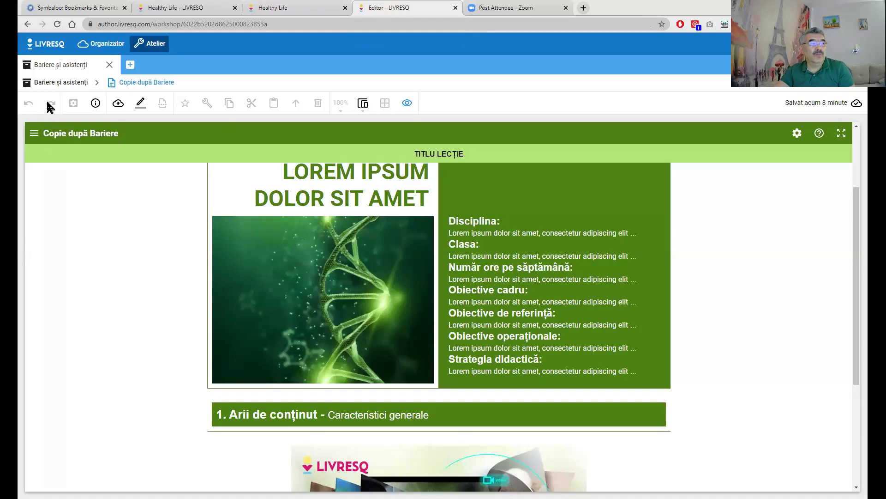
left_click(59, 83)
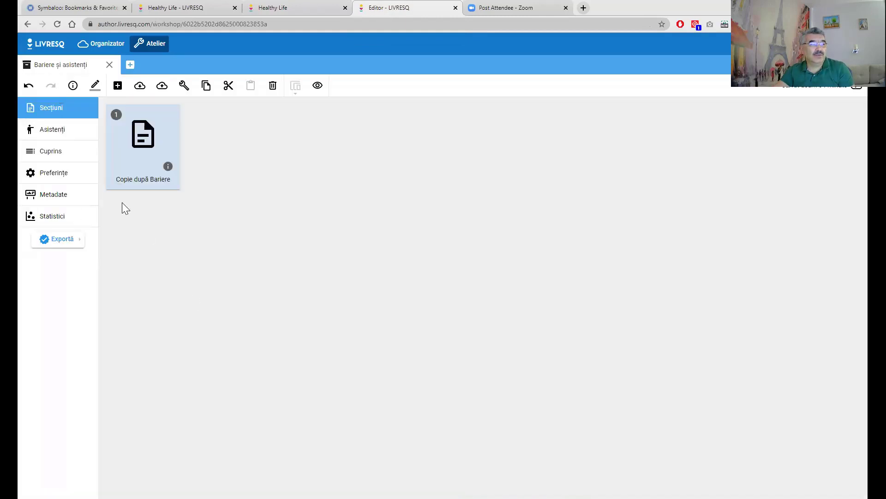
left_click(53, 172)
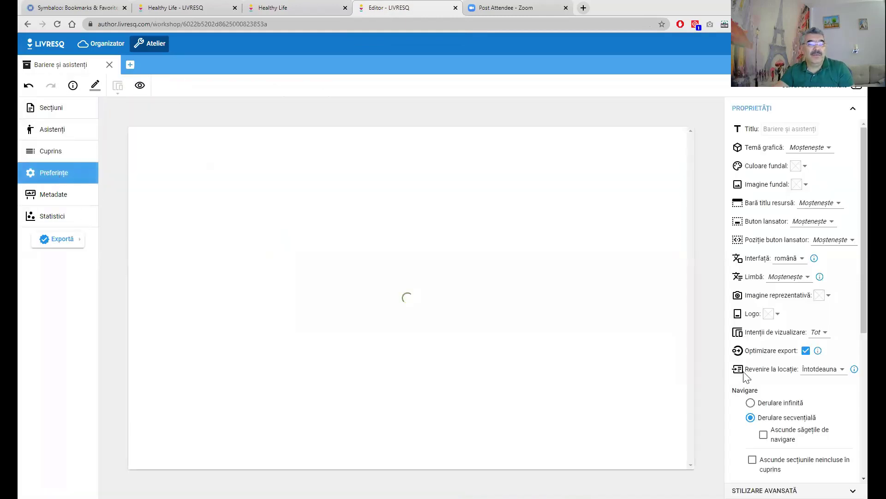
scroll(741, 360, "down", 5)
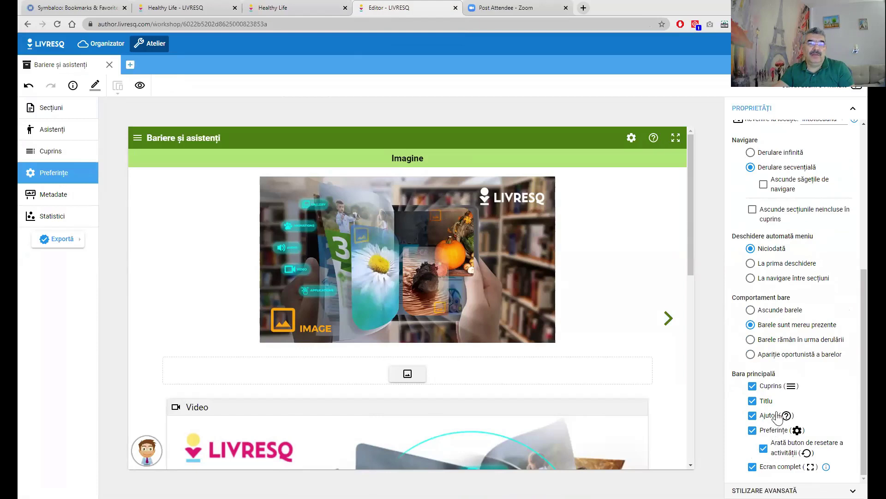
- Disable the activity reset button option, check the preview's settings menu, and enable the option again
left_click(762, 450)
left_click(631, 138)
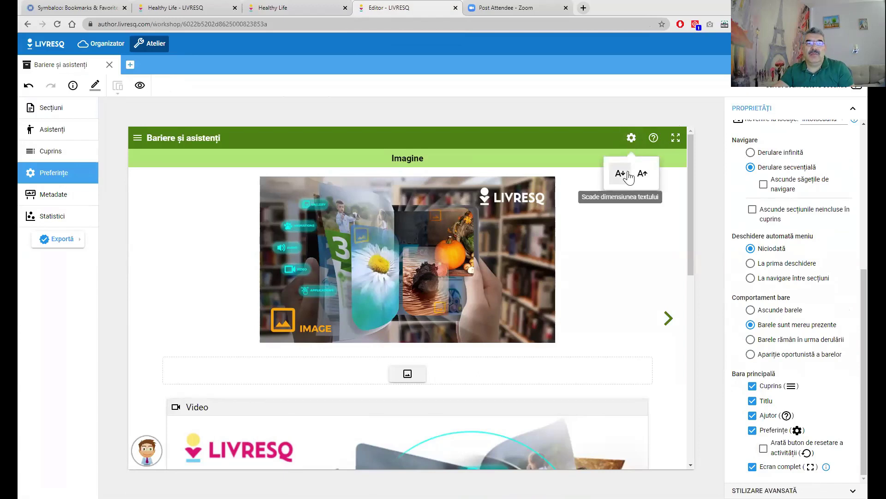
left_click(764, 450)
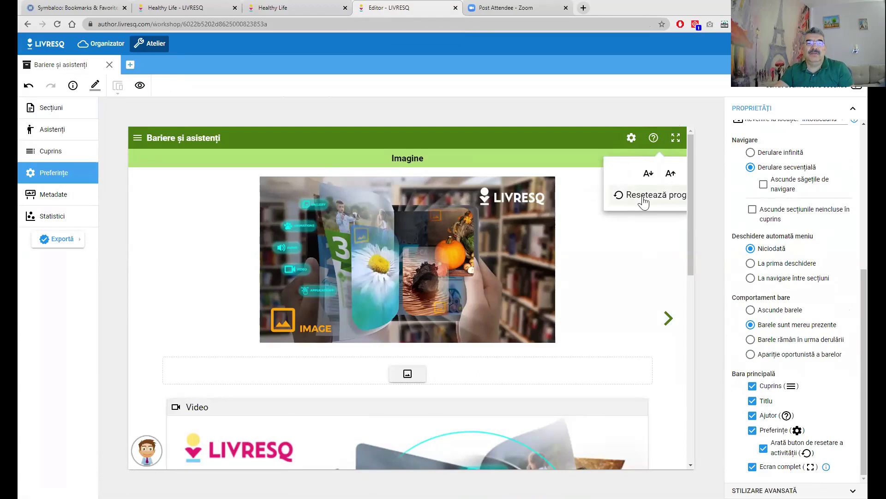
left_click(634, 246)
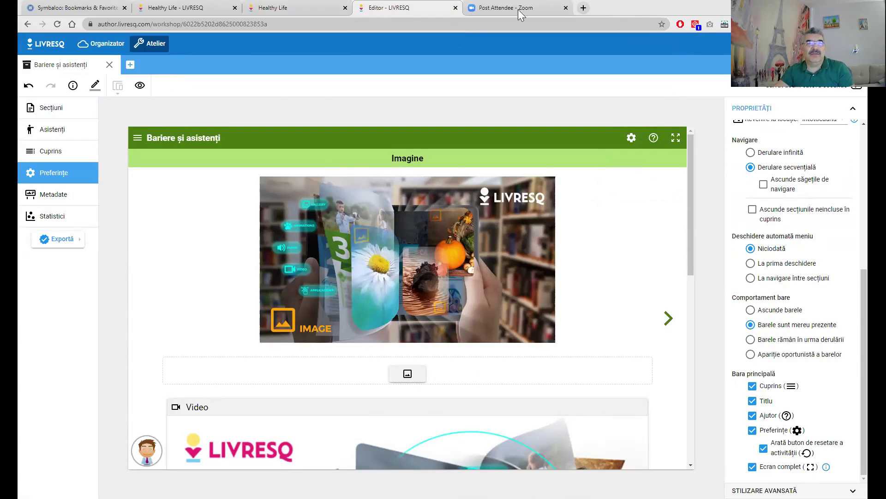
- Return to the open Healthy Life lesson and look over Chapter 3 and its matching exercises
left_click(279, 12)
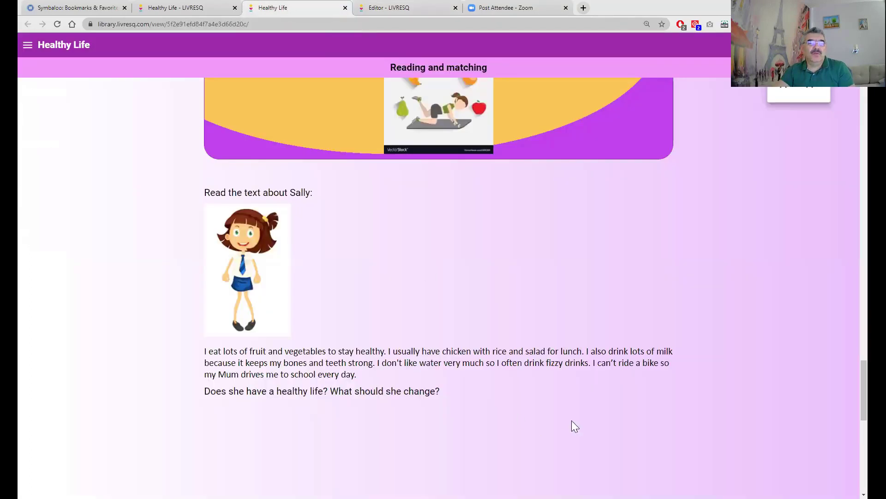
scroll(583, 403, "down", 5)
scroll(583, 403, "down", 1)
scroll(584, 403, "up", 5)
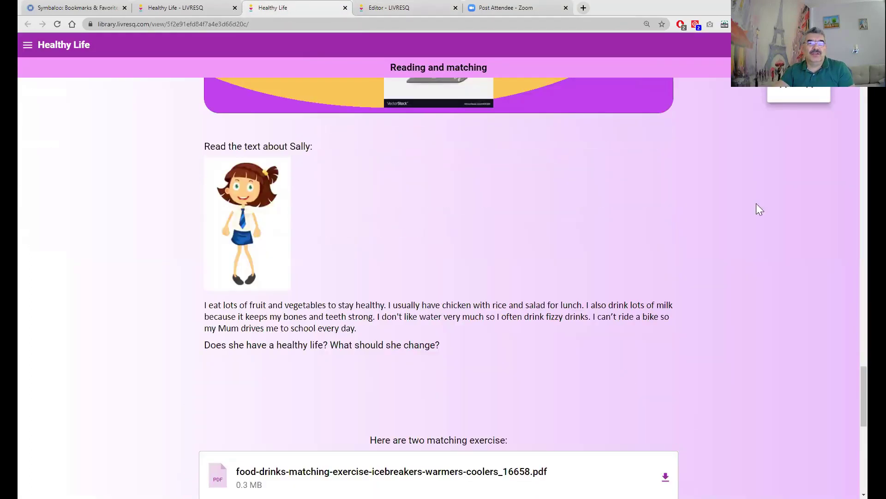
scroll(676, 168, "up", 4)
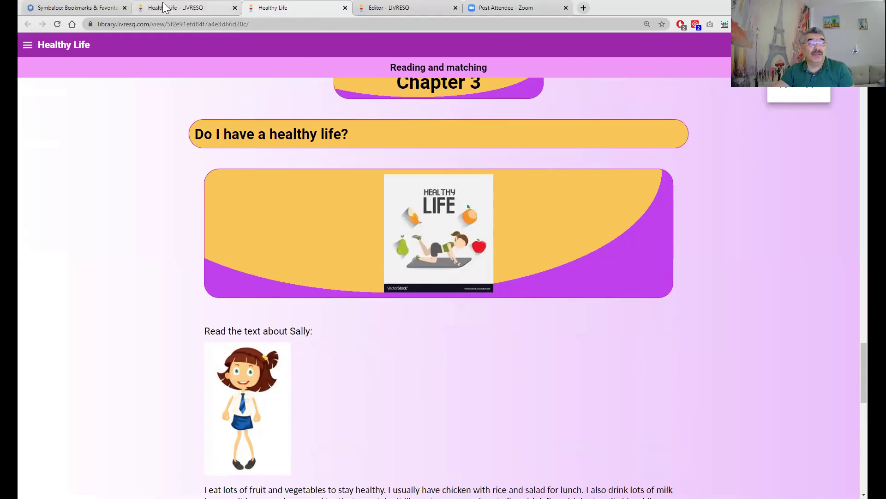
- Refresh the Healthy Life details page and delete the activity recorded for the lesson
left_click(187, 8)
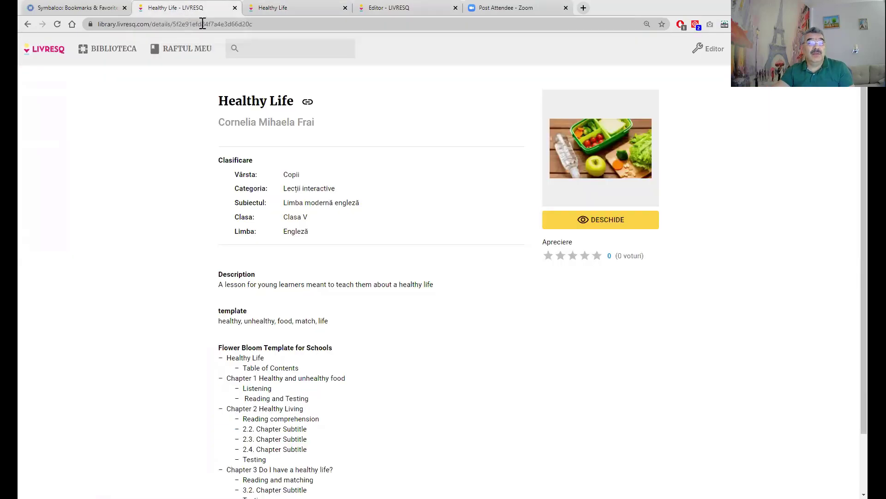
left_click(58, 24)
left_click(556, 282)
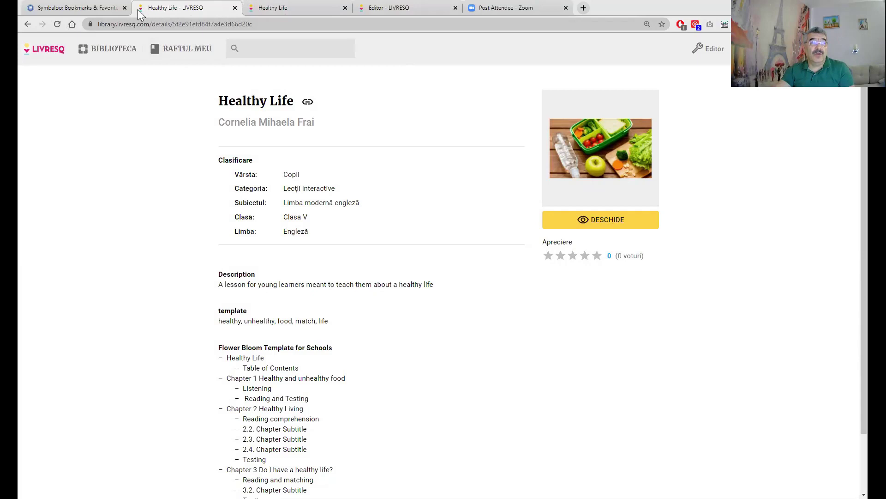
- Open the personal shelf and look through the first page of its published lessons
left_click(182, 52)
scroll(457, 284, "down", 2)
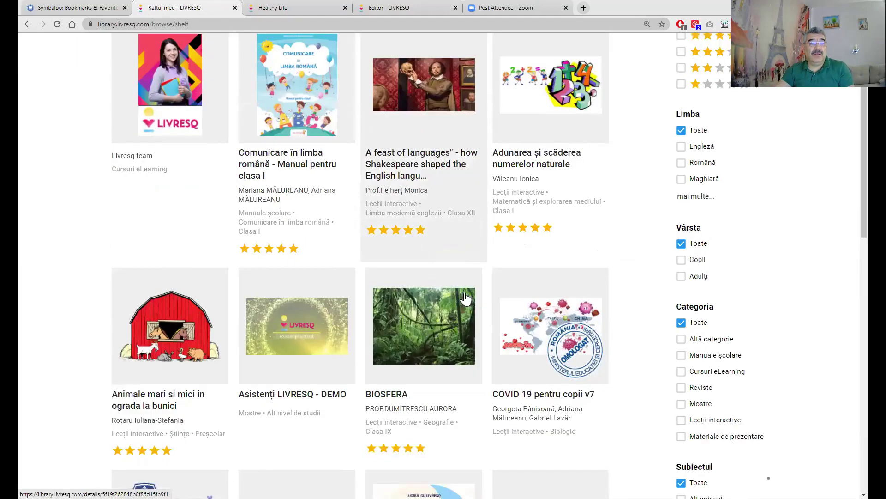
scroll(466, 297, "down", 10)
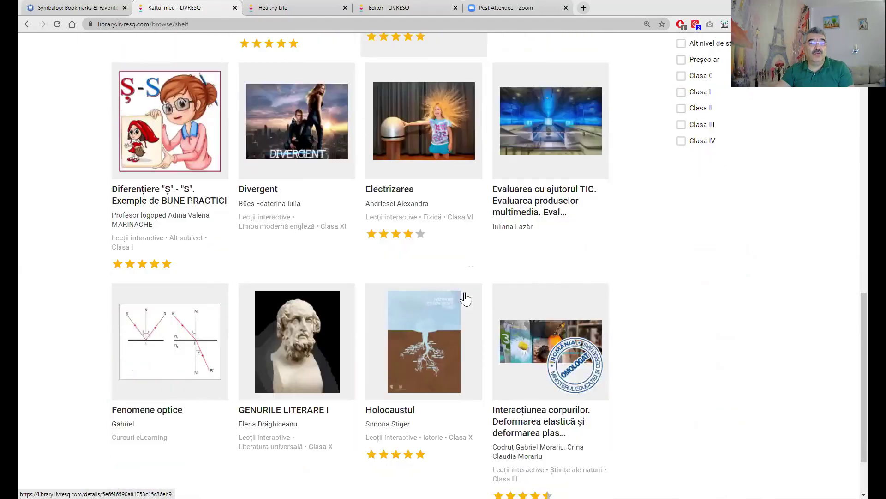
scroll(524, 223, "down", 2)
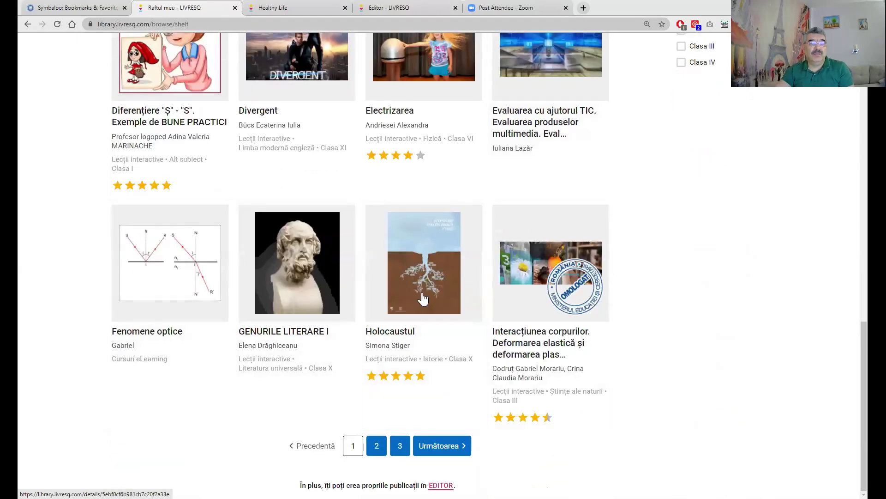
scroll(504, 181, "up", 12)
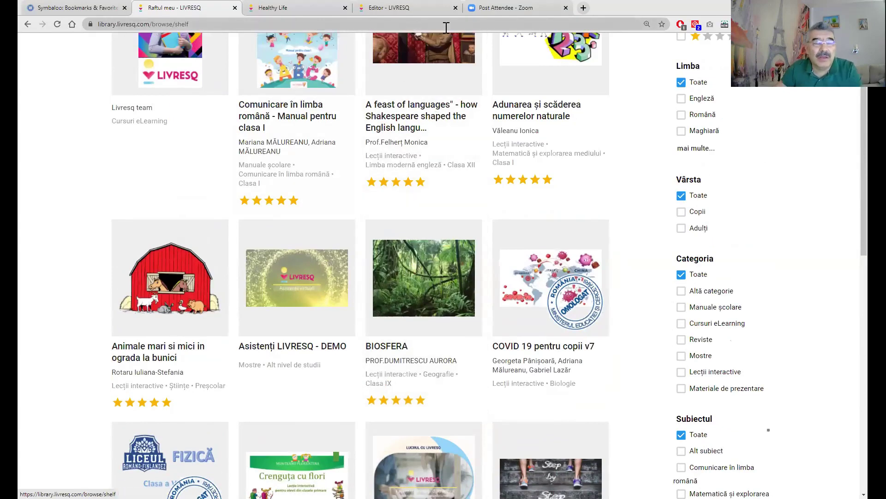
- Go back to the editor, open the "Copie după Bariere" section for editing, and show the gallery barrier
left_click(395, 9)
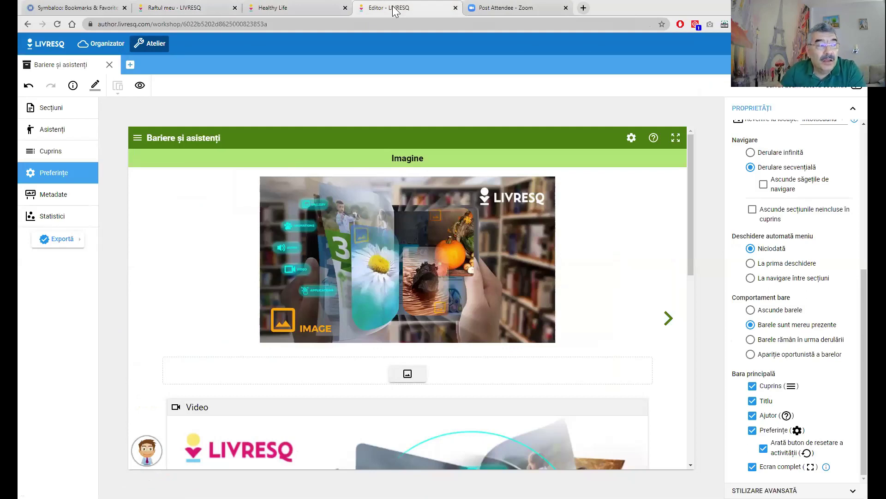
left_click(43, 113)
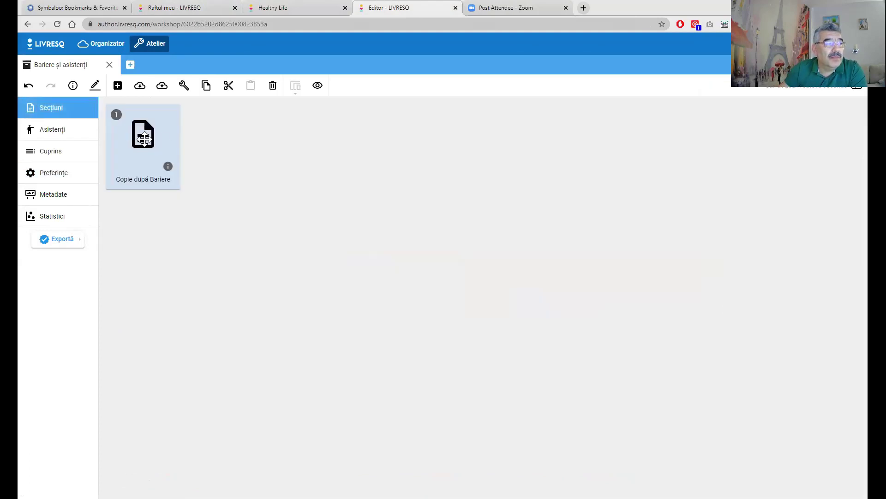
double_click(145, 137)
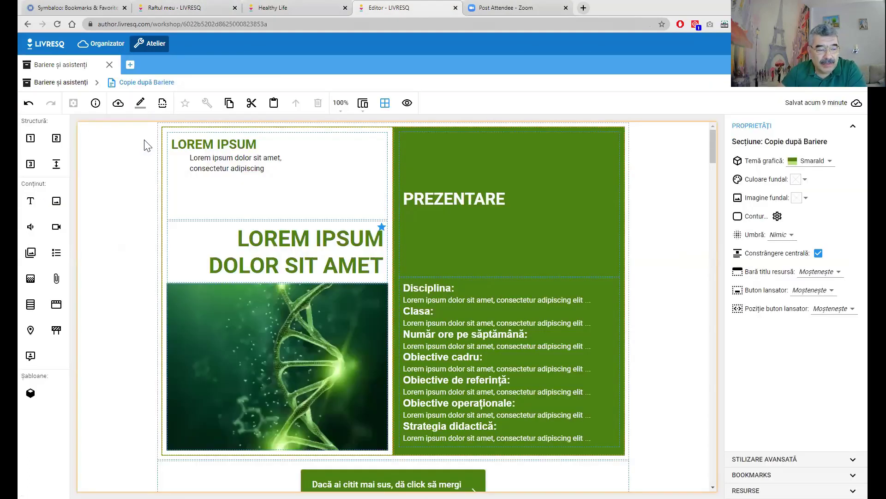
scroll(445, 222, "down", 8)
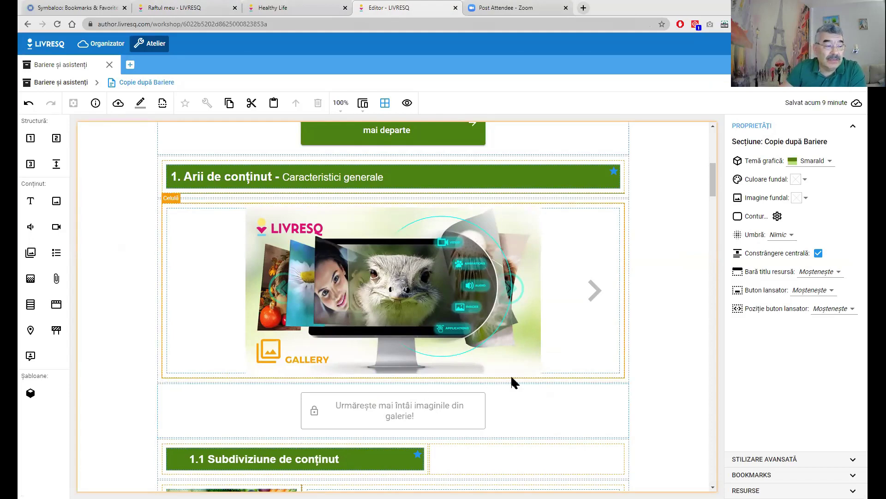
- Add a questionnaire (Chestionar) directly below the gallery, above its barrier, and set its resource title bar to "Nu arăta"
scroll(512, 380, "down", 5)
scroll(459, 359, "up", 3)
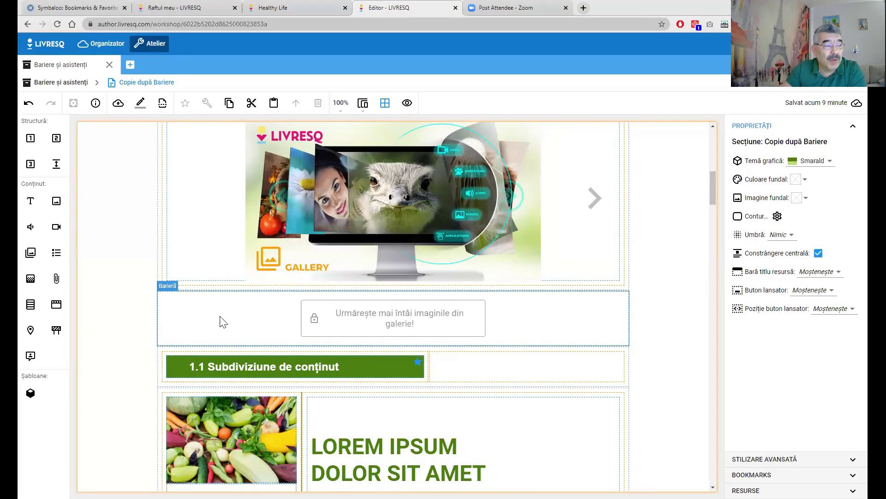
scroll(388, 261, "up", 2)
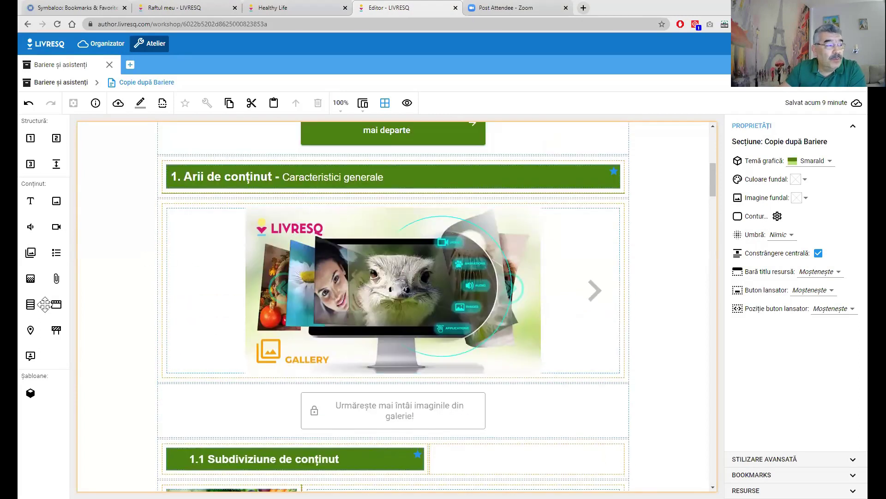
left_click_drag(57, 253, 199, 374)
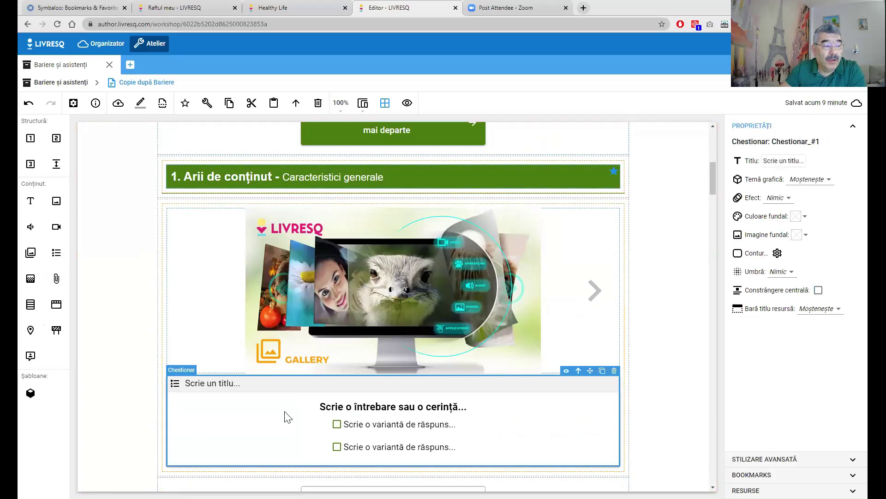
scroll(286, 416, "down", 4)
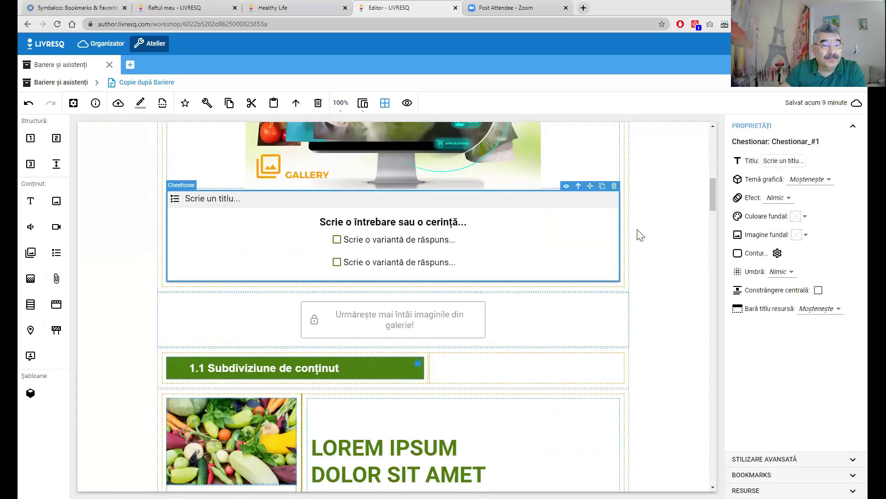
left_click(826, 310)
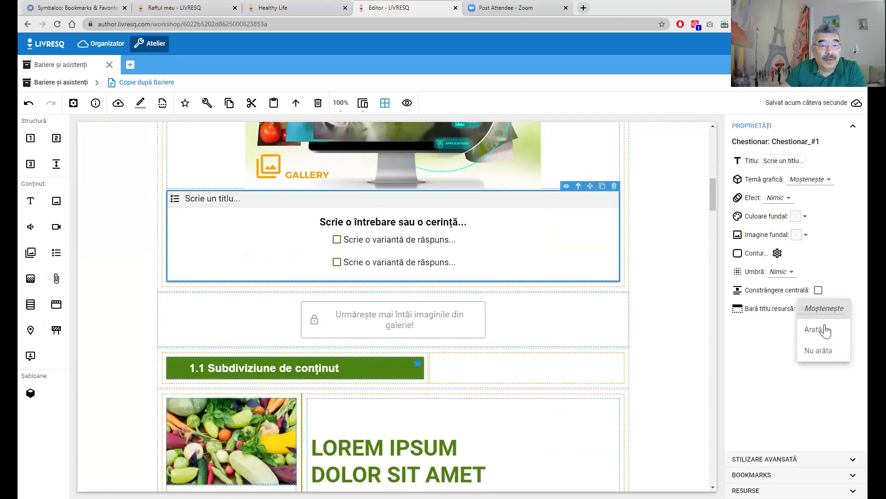
left_click(819, 352)
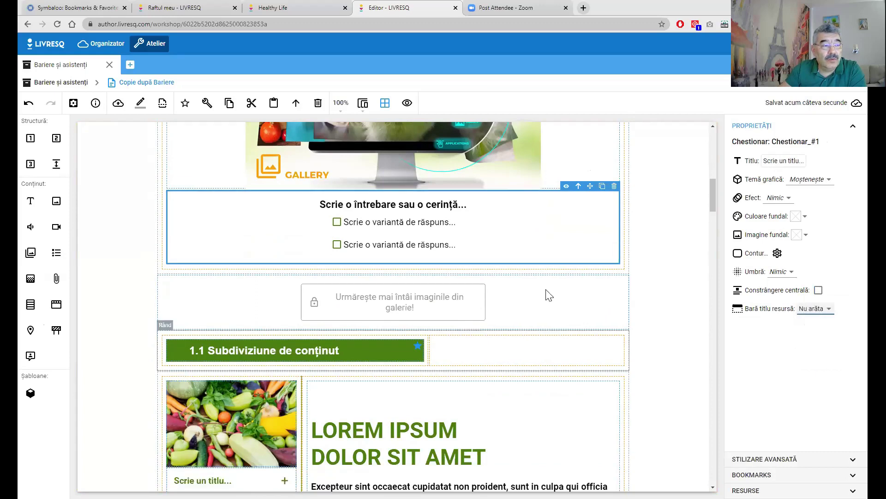
- Open the questionnaire for editing, set its question type to "Răspuns liber", and enter the question "Scrie trei obiecte de culoare verde"
double_click(409, 214)
left_click(301, 146)
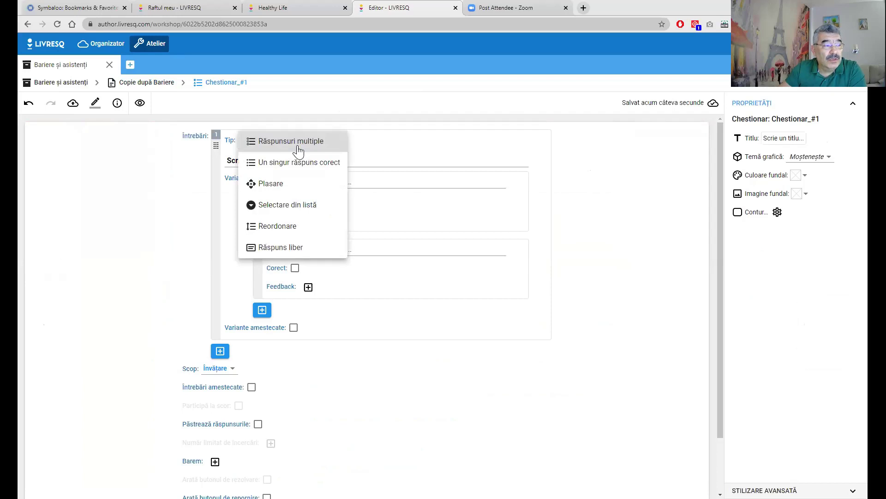
left_click(280, 251)
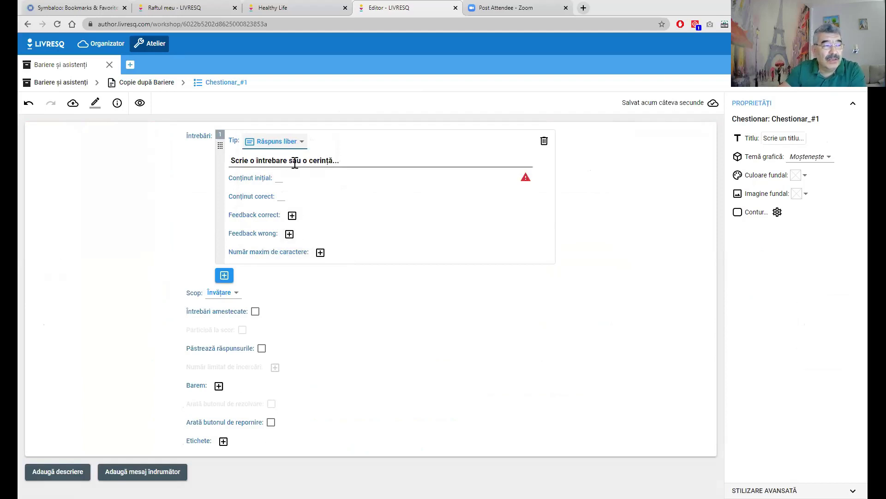
left_click(280, 160)
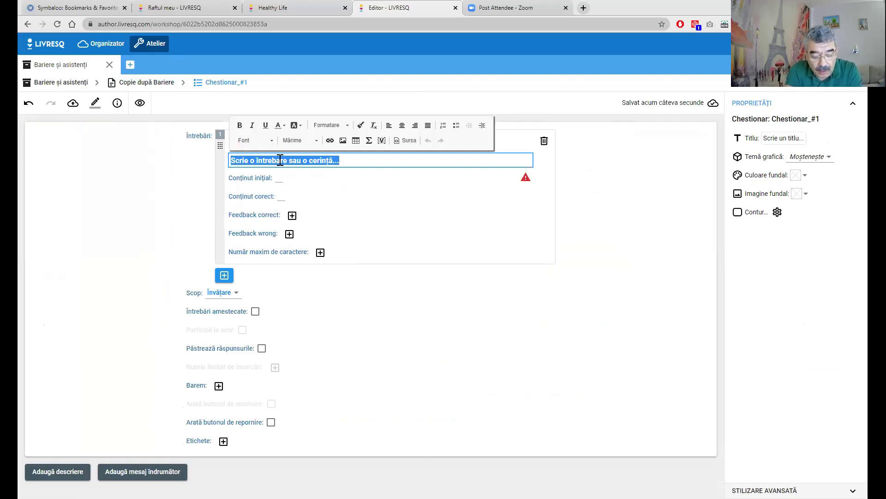
type("Scrie trei o")
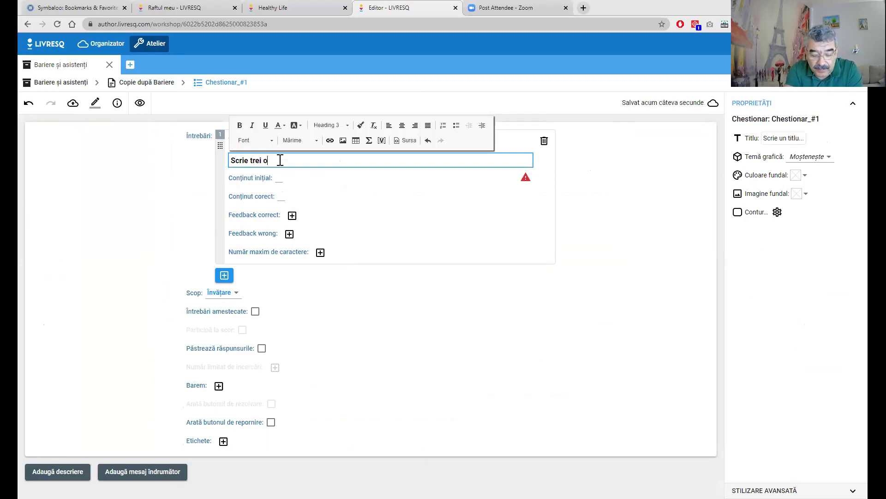
type("biecte de culoare verde")
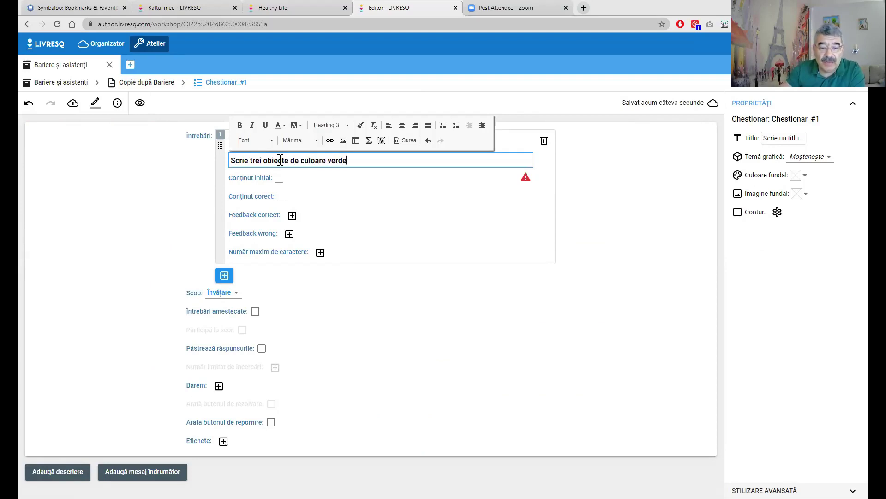
- Enter "frunză, salată, iarbă" as the question's correct content and return to the "Copie după Bariere" section
left_click(280, 195)
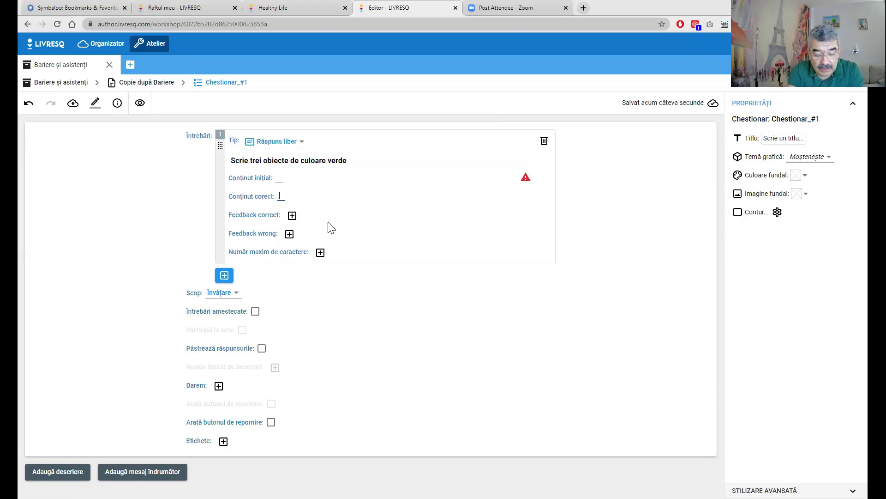
type("frunză, salată, iarbă")
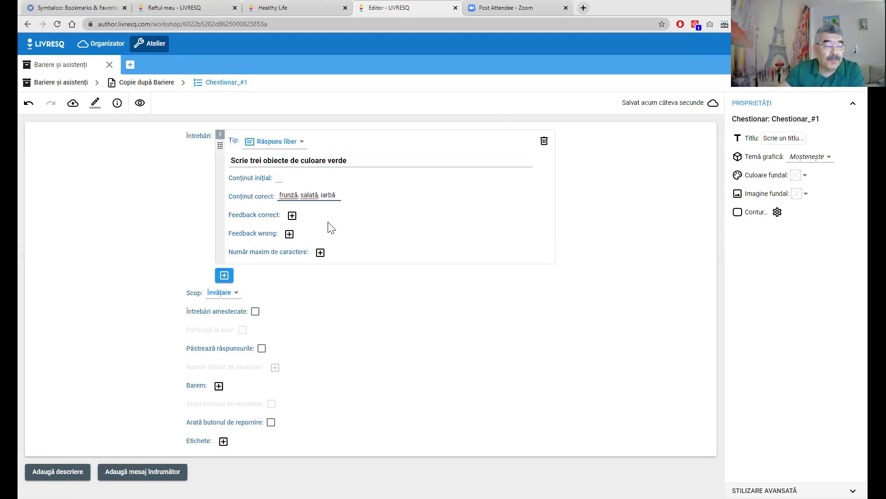
left_click(146, 84)
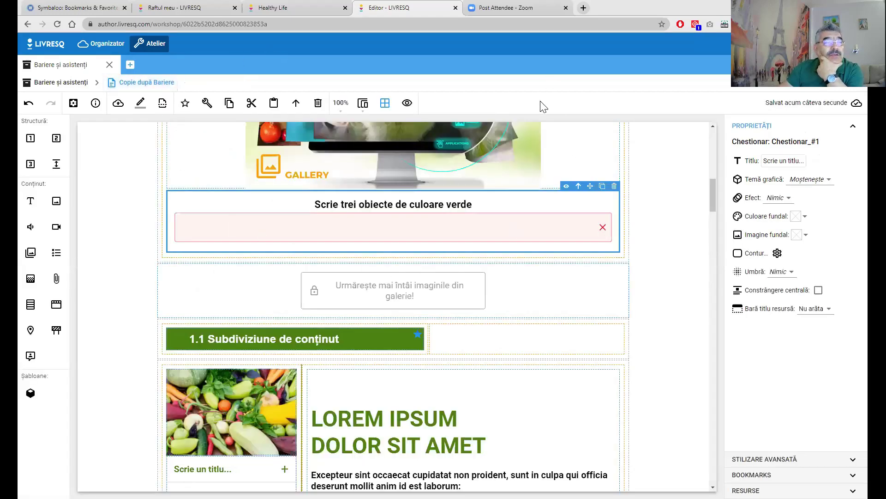
- Preview the section, pass the first barrier, and answer the free-response question with "iarbă, frunză, salată"
left_click(407, 103)
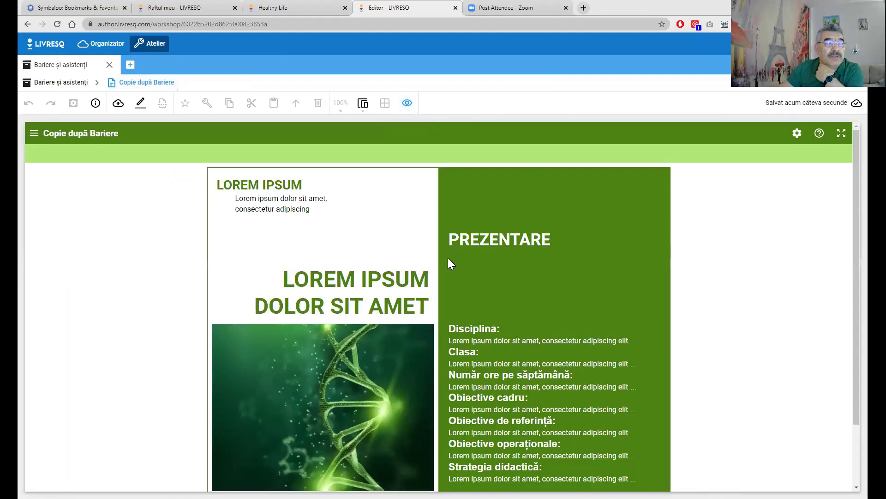
scroll(469, 282, "down", 2)
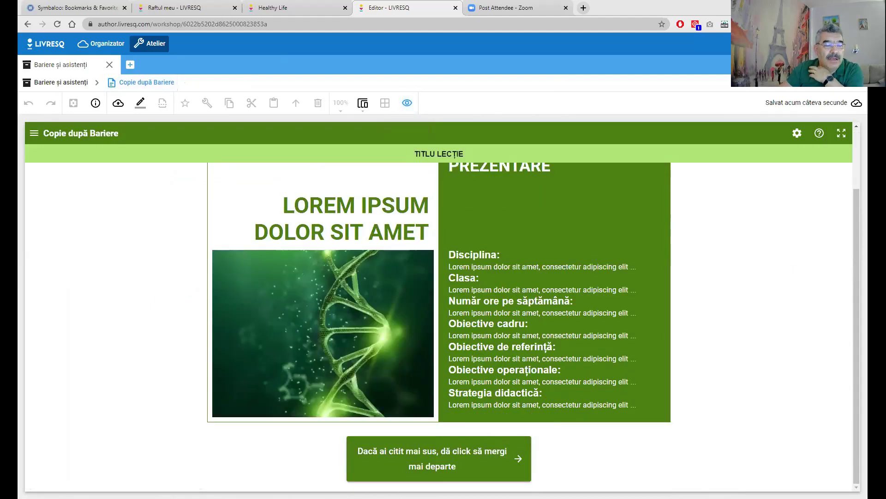
left_click(462, 473)
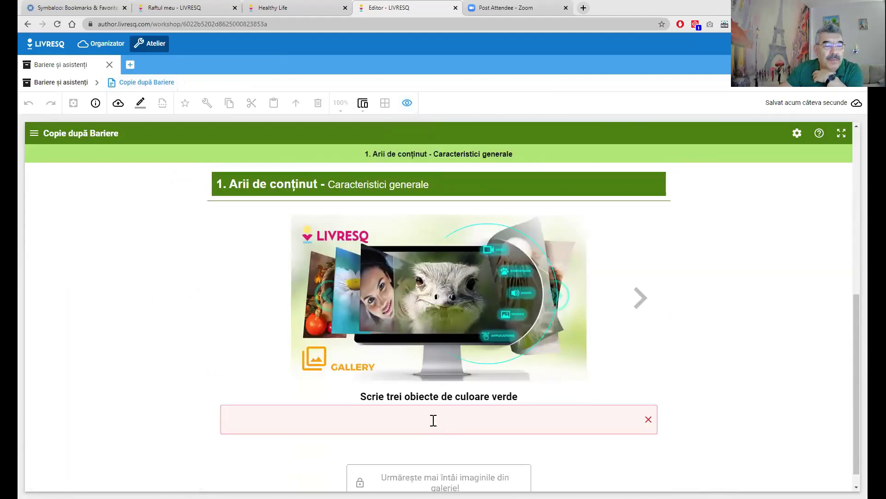
scroll(434, 420, "down", 1)
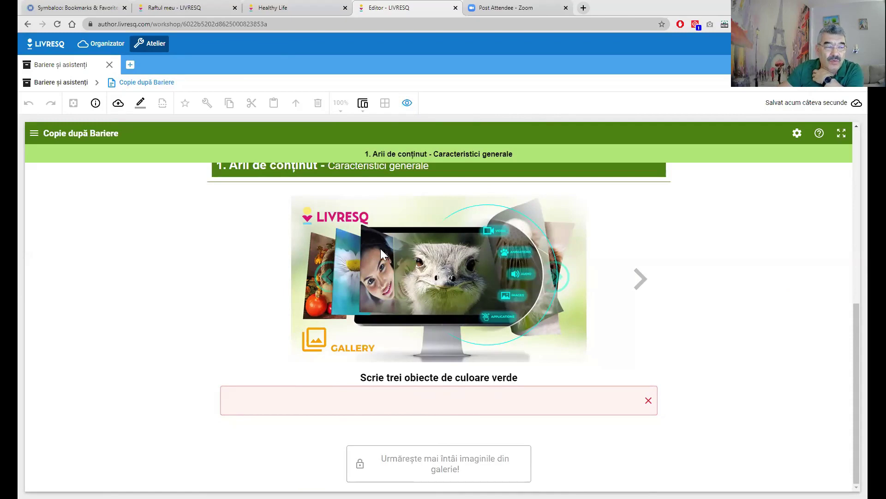
left_click(372, 404)
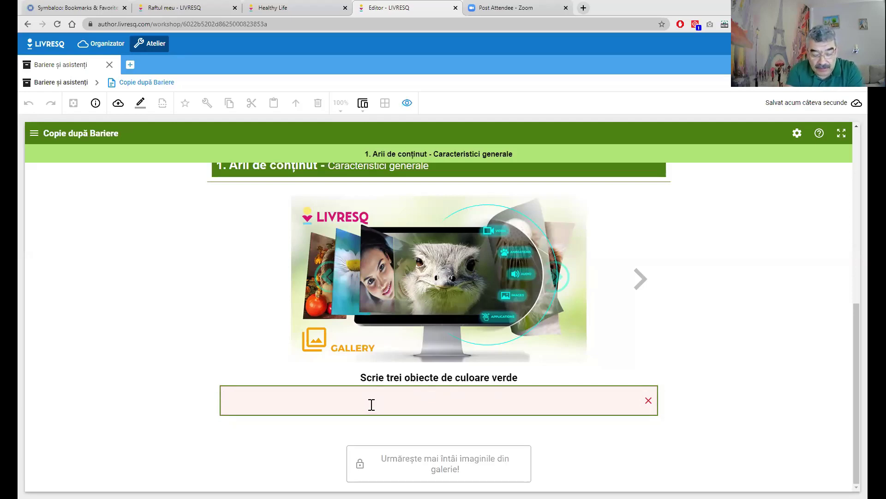
type("iarbă, frunză, ")
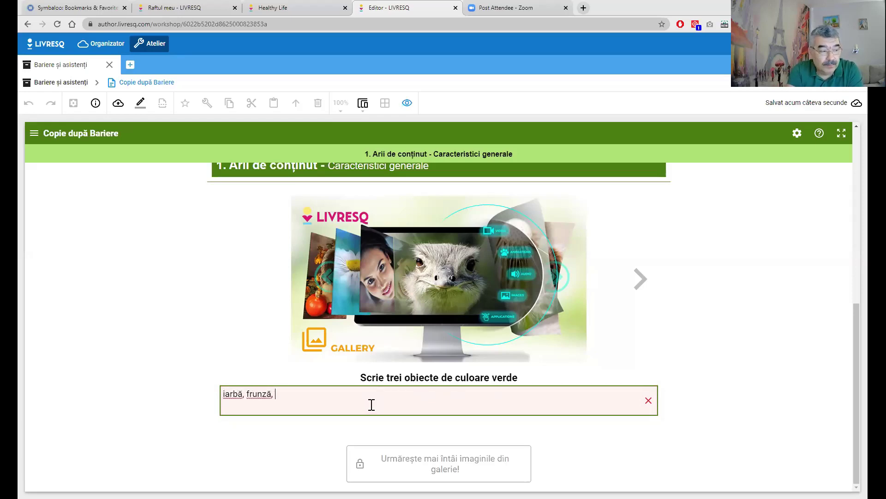
type("salată")
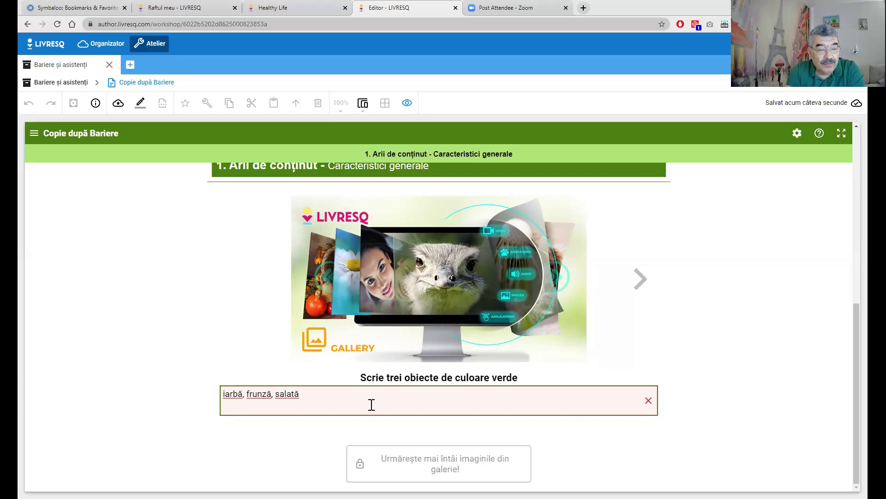
- Clear the test answer from the free-response field and leave the section preview
key("BackSpace")
key("BackSpace")
key("BackSpace")
key("BackSpace")
key("BackSpace")
key("BackSpace")
key("BackSpace")
key("BackSpace")
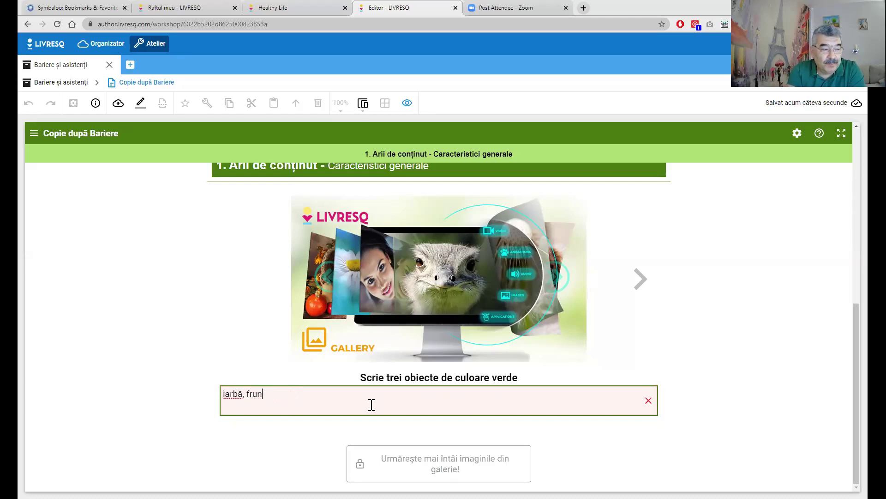
key("BackSpace")
key("BackSpace")
key("BackSpace")
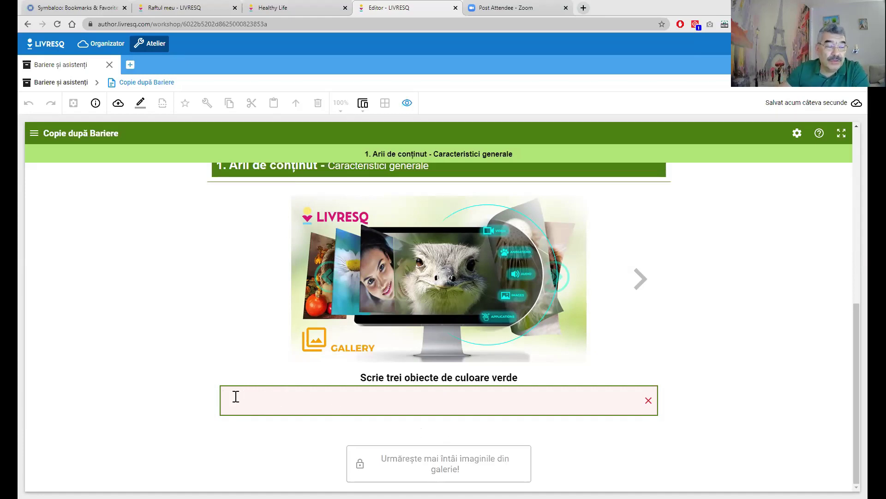
left_click(295, 395)
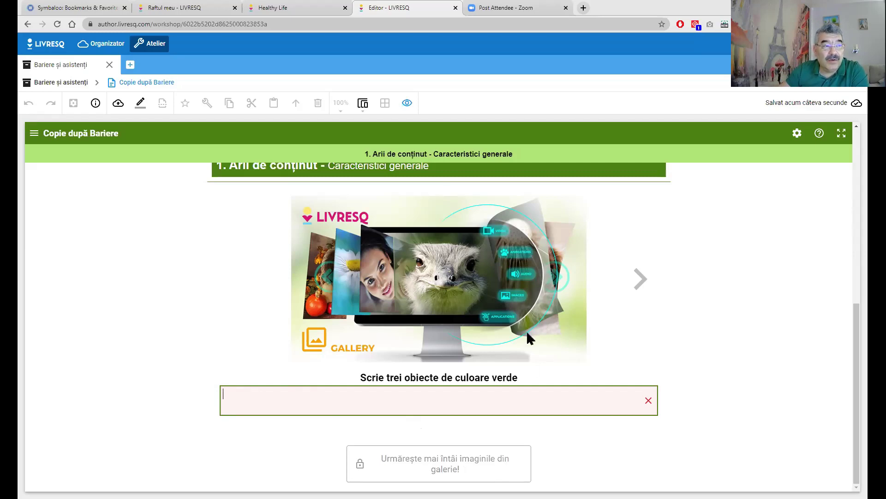
left_click(407, 105)
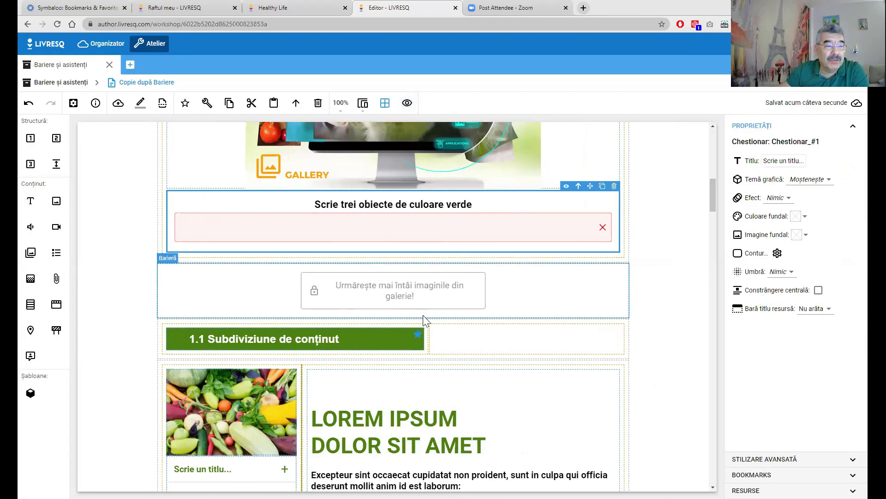
- Change the questionnaire's question type to "Răspunsuri multiple" and enter "Verde" as the first, correct variant and "Albastru" as the second
double_click(429, 207)
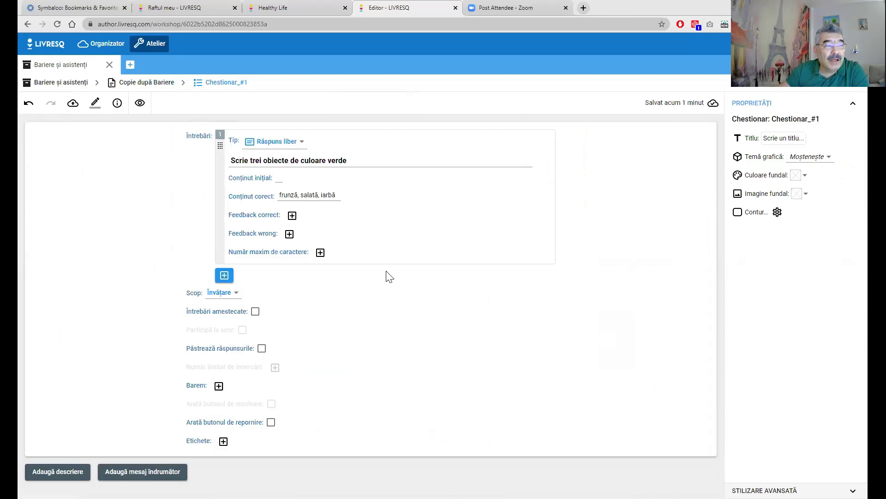
left_click(302, 143)
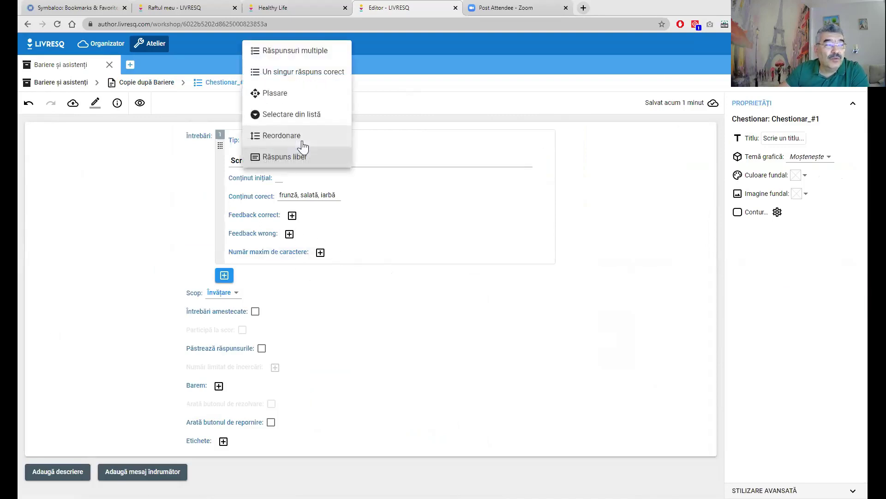
left_click(283, 51)
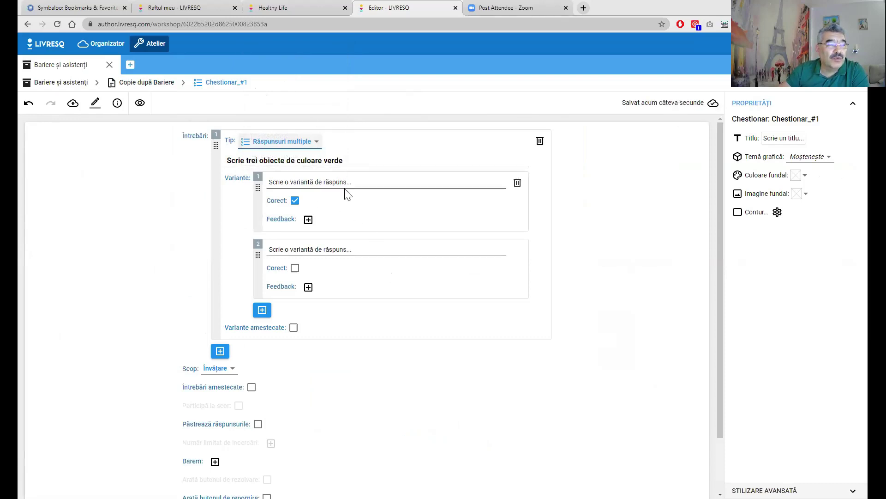
left_click(351, 161)
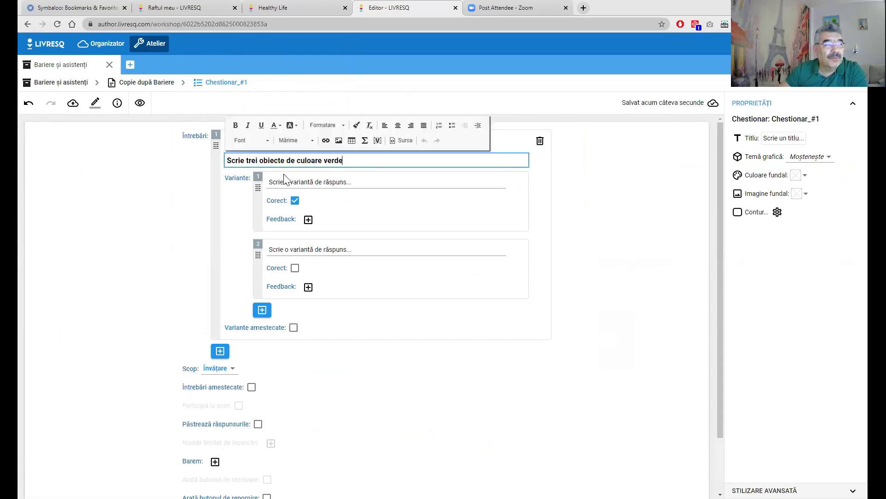
left_click(306, 181)
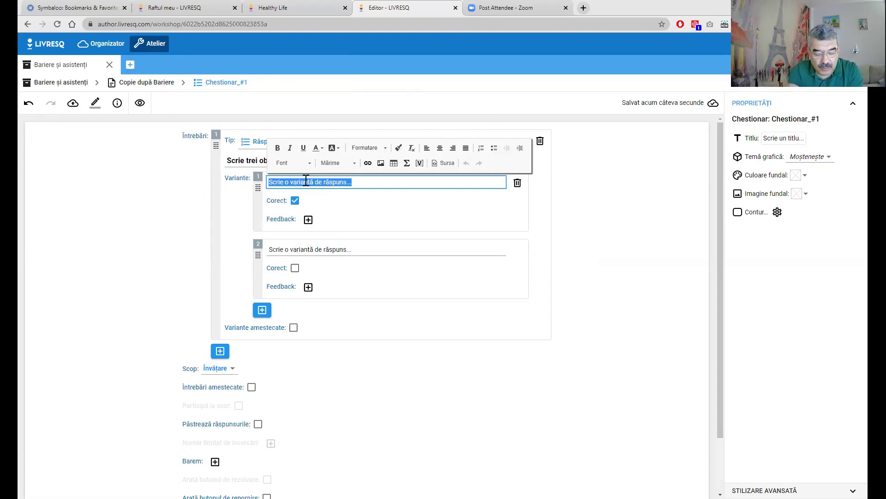
type("Verde")
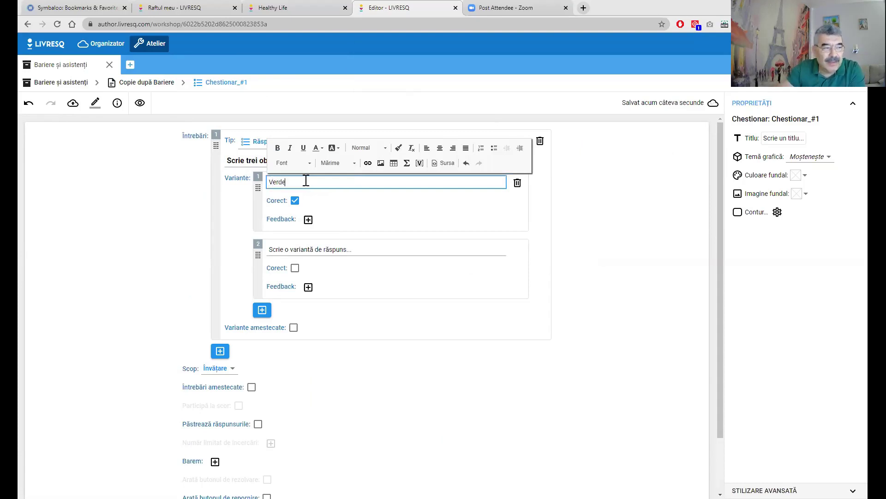
left_click(300, 250)
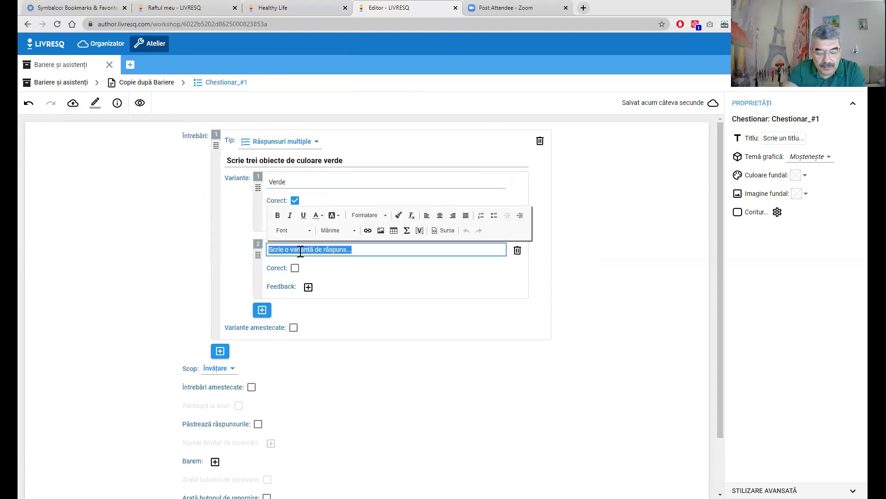
type("Albastru")
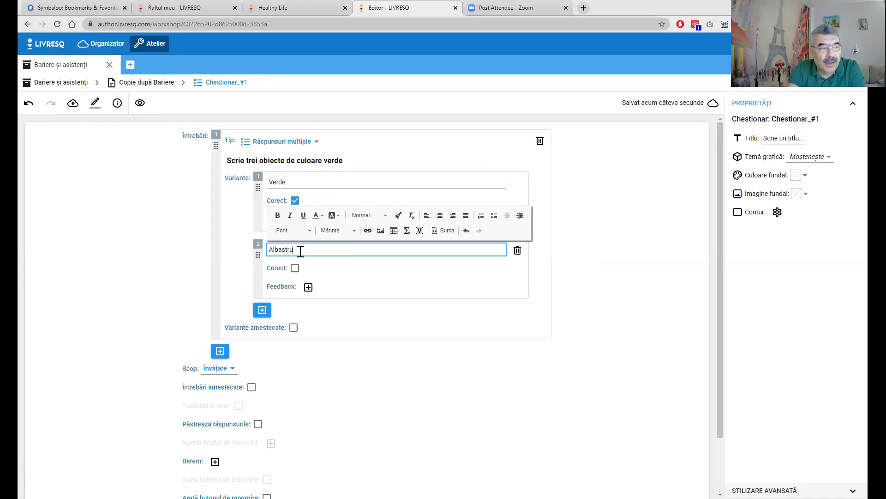
- Set the questionnaire's purpose (Scop) to "Evaluare"
scroll(290, 362, "down", 2)
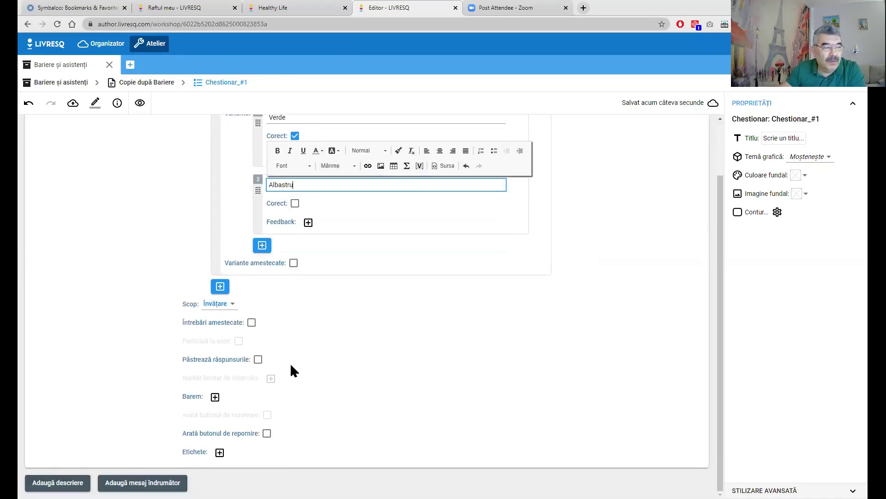
left_click(231, 305)
left_click(225, 323)
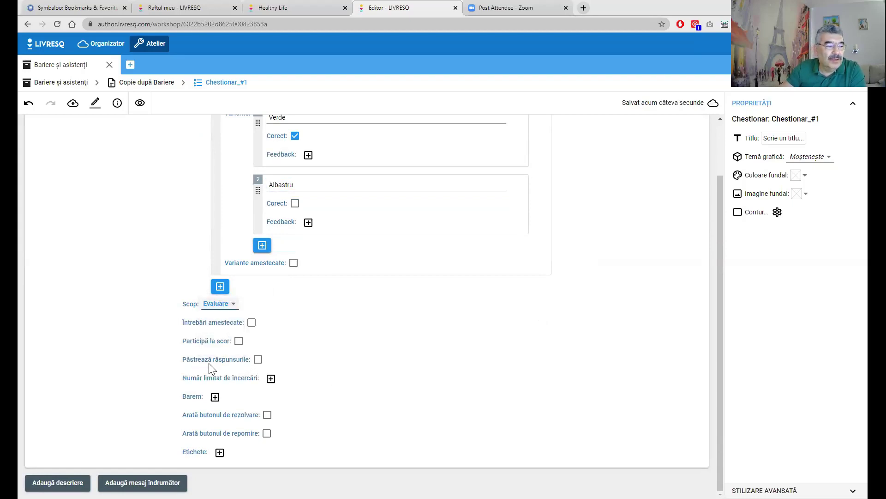
- Add a grading threshold (Barem) with a 50% pass mark and the pass message "Bravo!", and return to the section "Copie după Bariere"
left_click(212, 398)
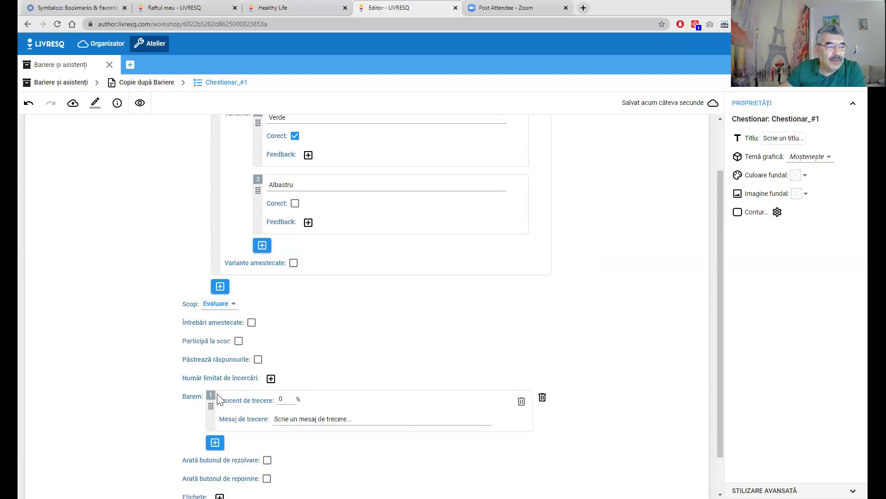
double_click(279, 400)
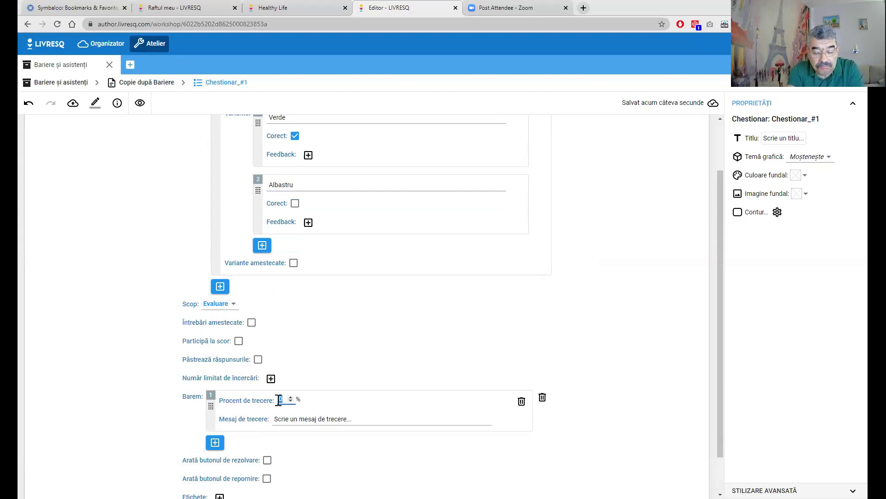
type("50")
left_click(303, 419)
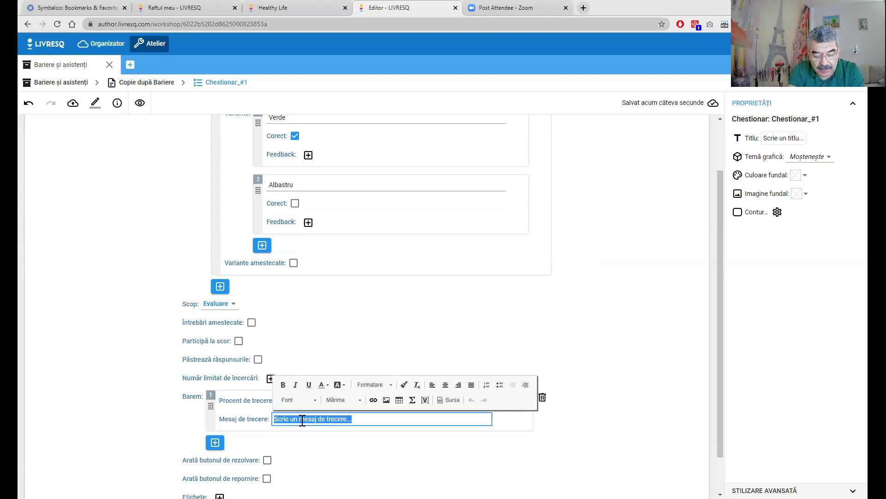
type("Bravo!")
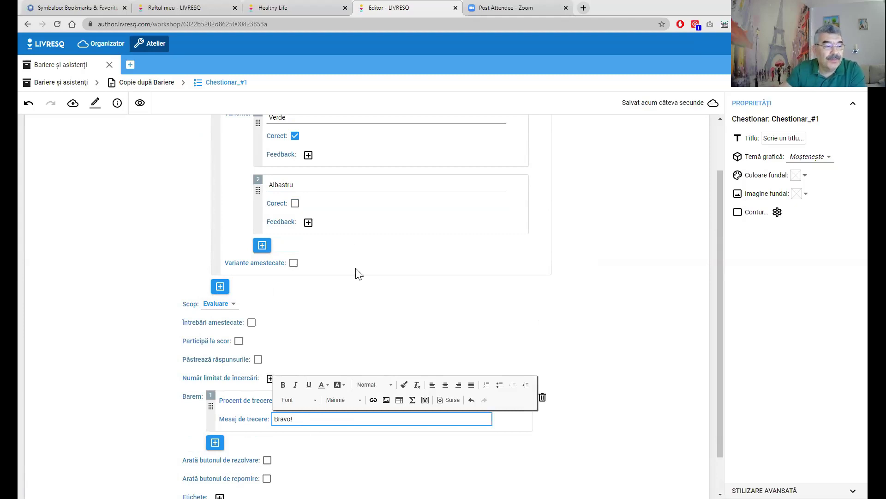
left_click(152, 83)
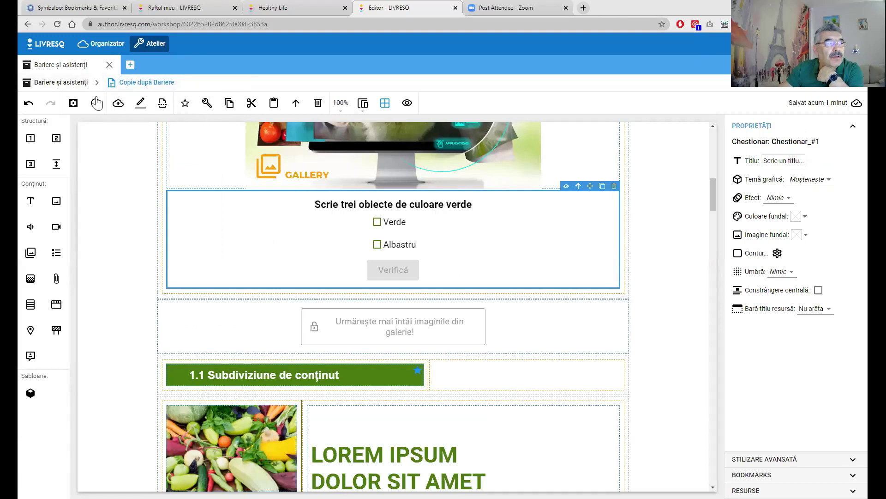
- Preview the section, pass the first barrier, and check the answer "Albastru" in the questionnaire under the gallery
left_click(406, 105)
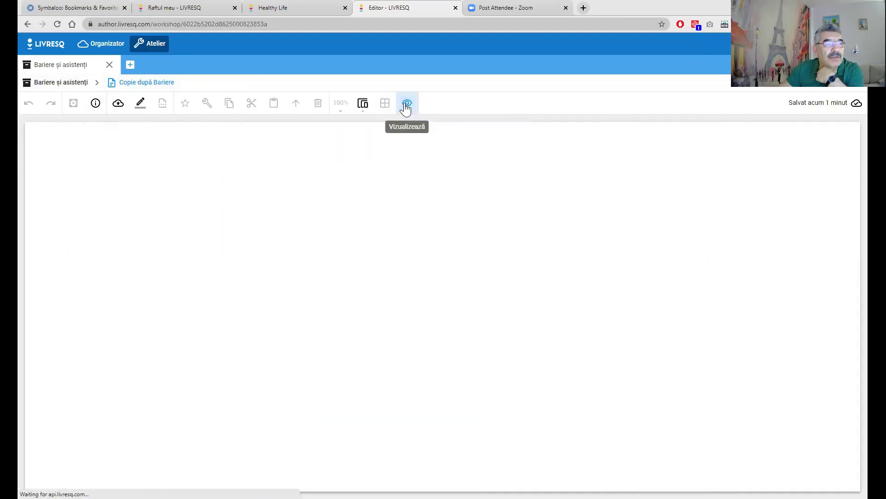
scroll(456, 328, "down", 2)
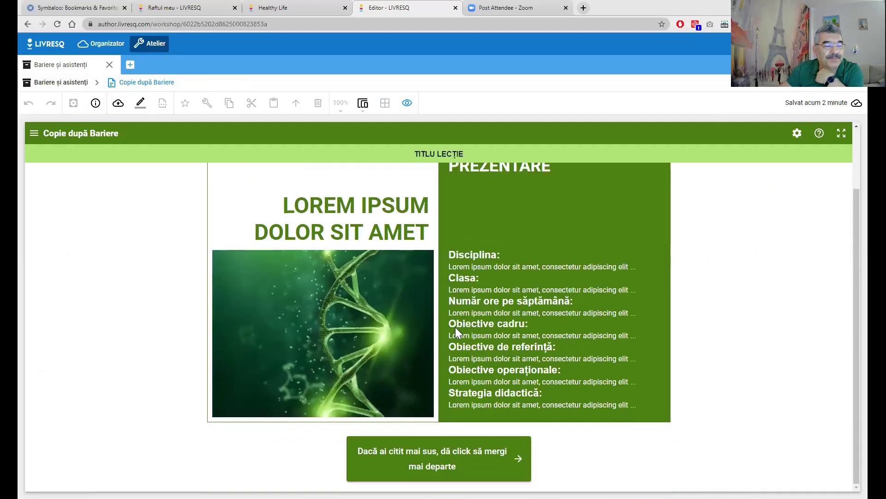
left_click(475, 459)
scroll(474, 458, "down", 2)
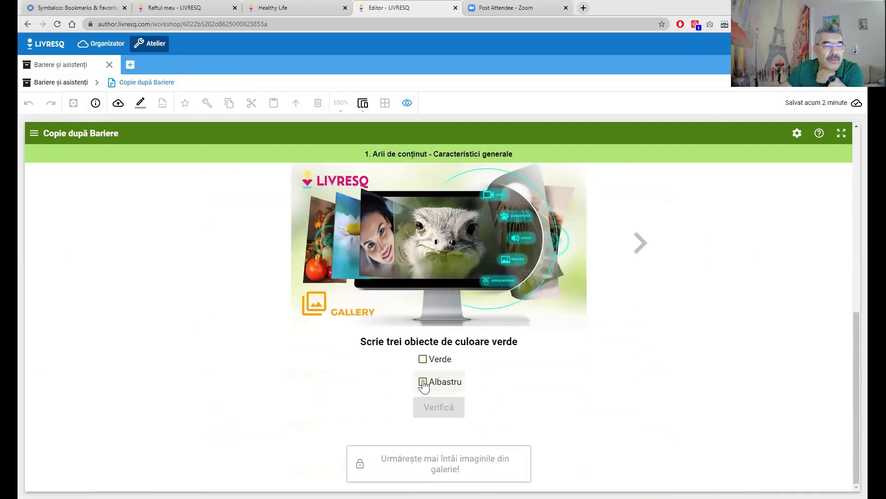
left_click(423, 382)
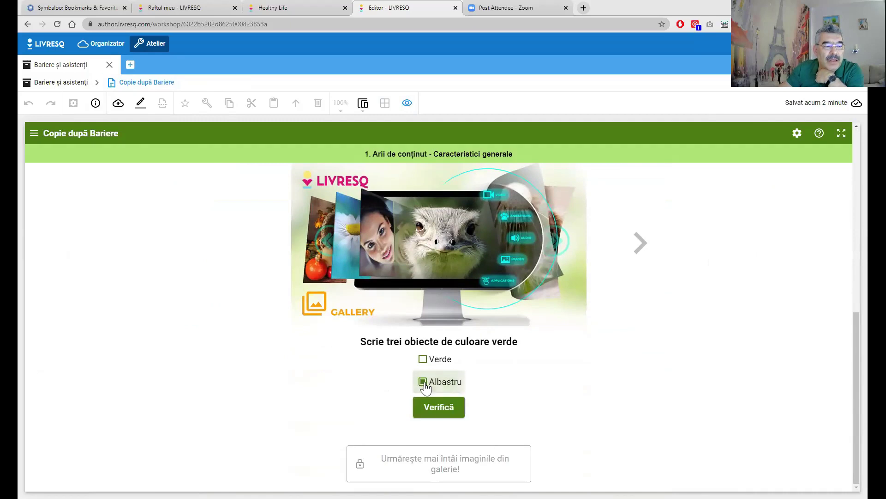
left_click(441, 408)
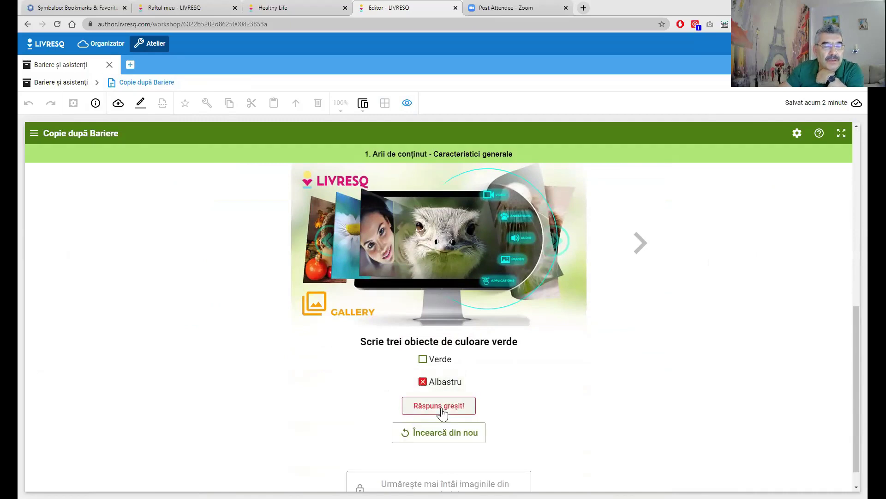
- Retry the questionnaire, check the answer "Albastru" again, and leave the section preview
scroll(442, 410, "down", 1)
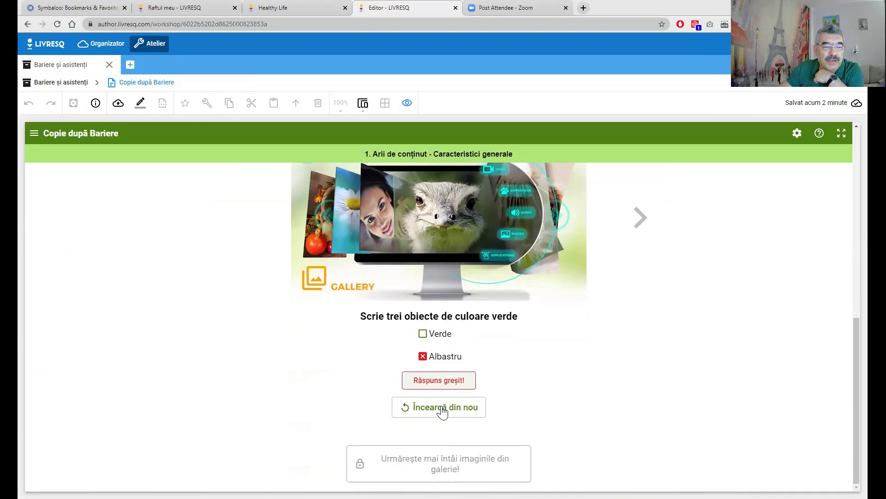
left_click(441, 409)
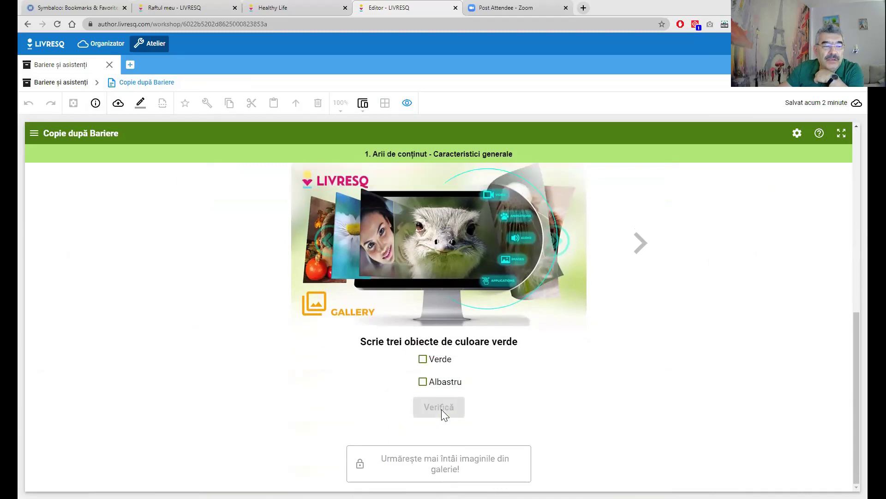
left_click(425, 384)
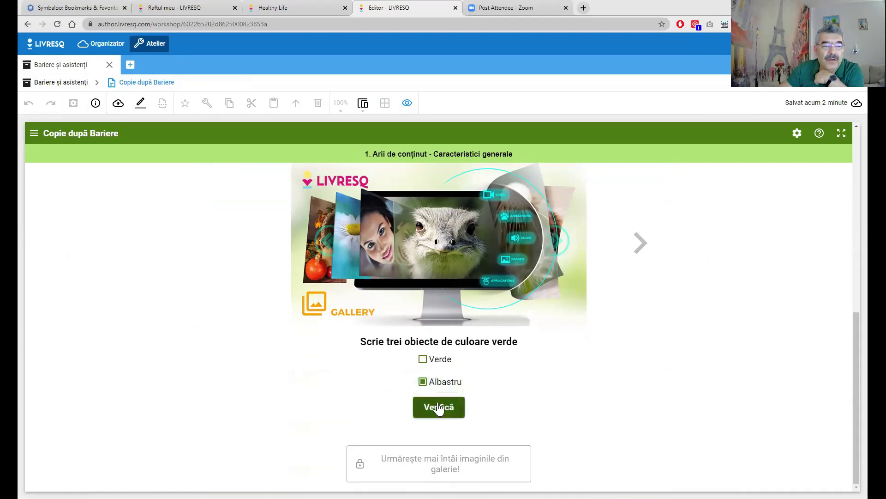
left_click(439, 406)
scroll(441, 424, "down", 1)
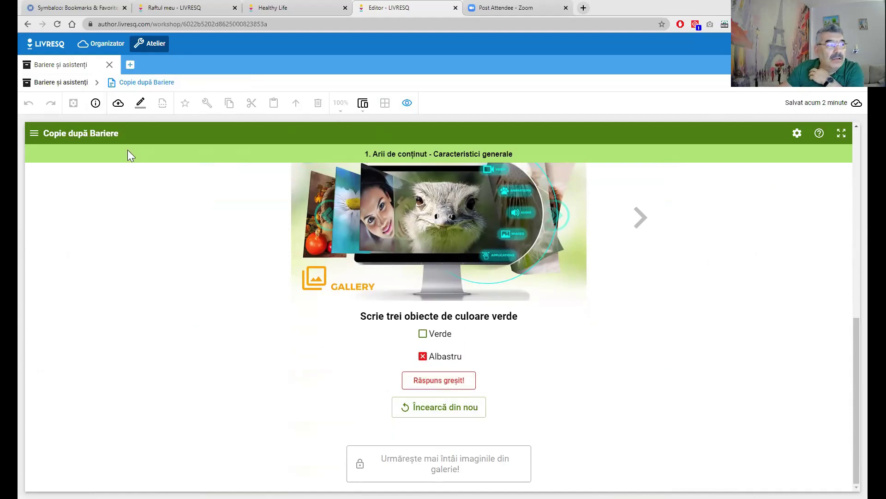
left_click(404, 104)
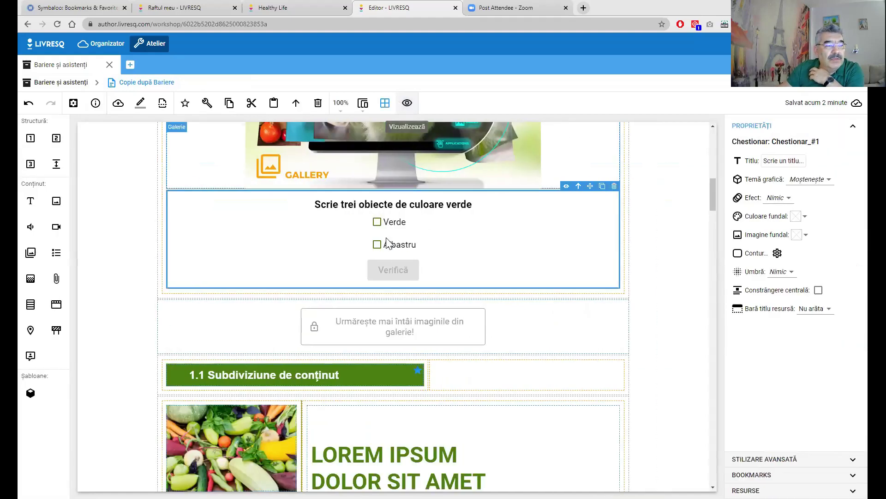
- Reopen the questionnaire for editing, limit the number of attempts to 1, and return to the section
double_click(429, 248)
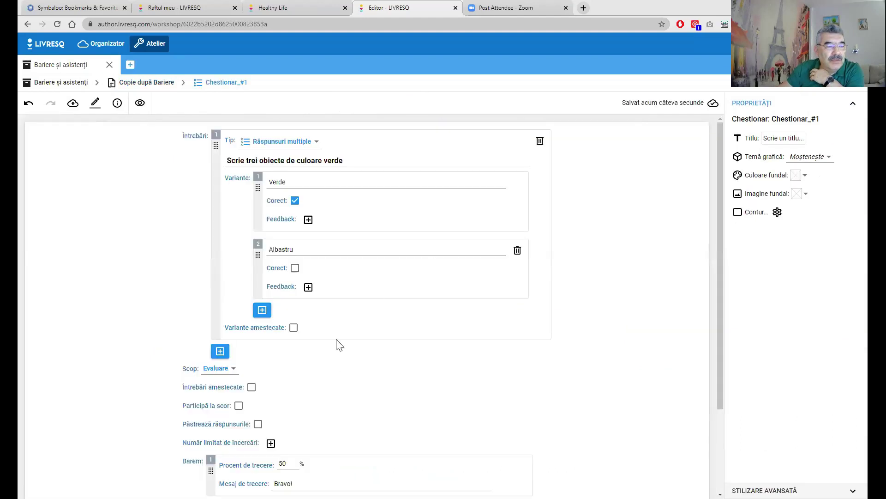
scroll(336, 342, "down", 3)
left_click(271, 333)
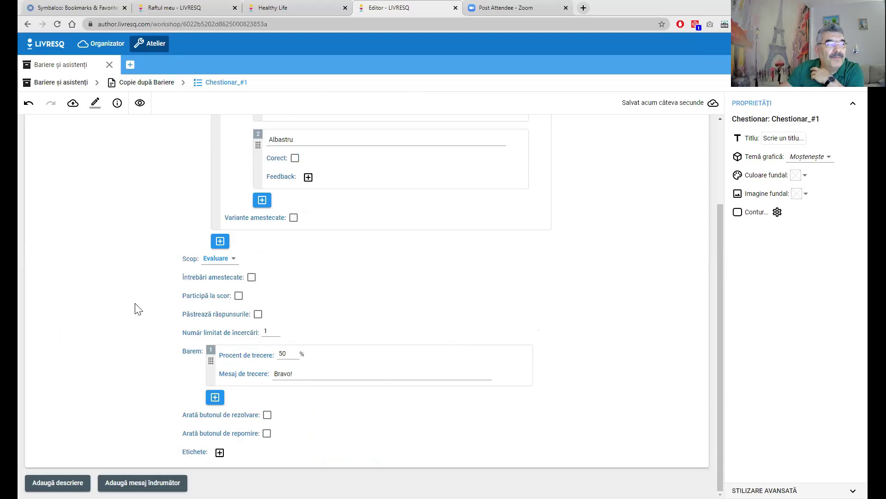
left_click(110, 83)
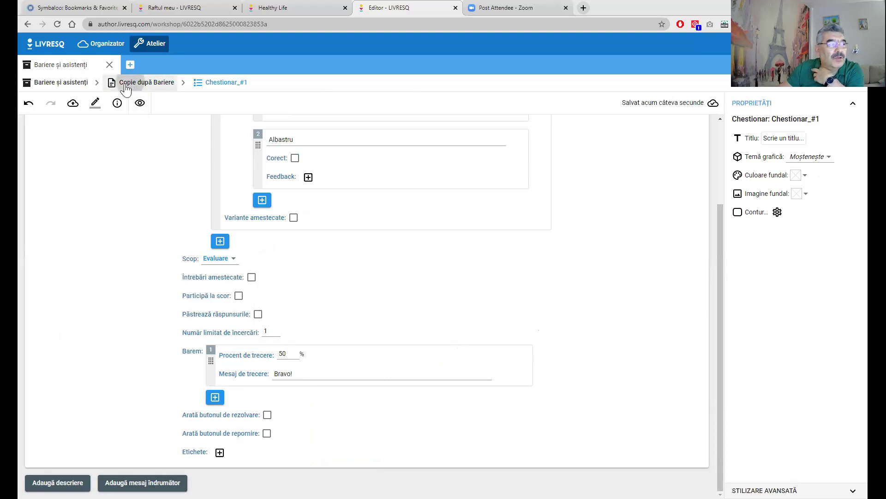
- Preview the section, pass the first barrier, submit "Albastru" in the questionnaire, and go through the barrier below it
left_click(407, 104)
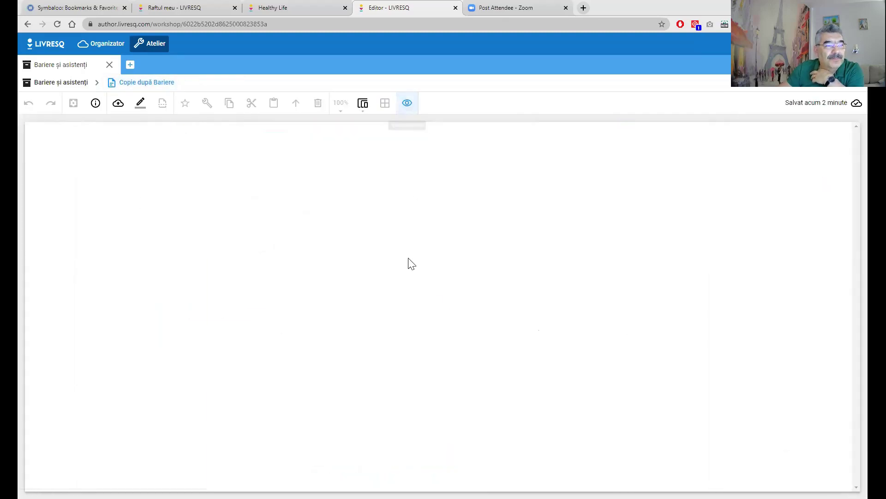
scroll(426, 312, "down", 2)
left_click(445, 447)
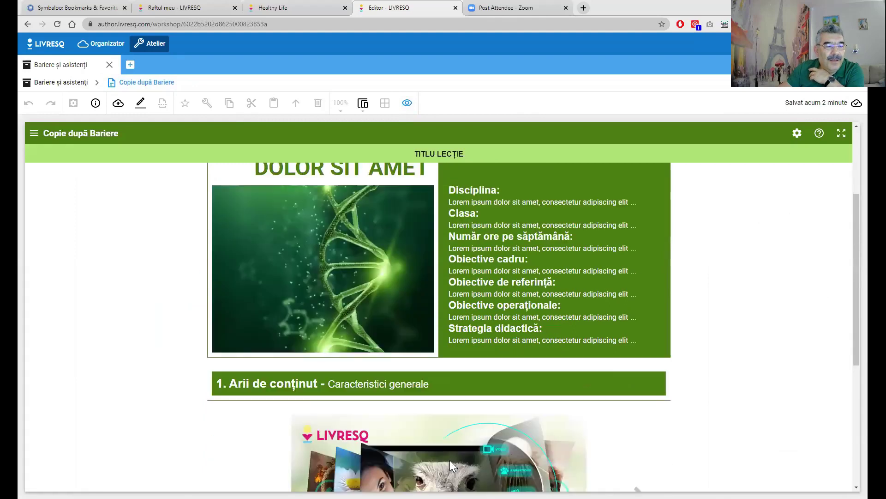
left_click(424, 437)
left_click(438, 462)
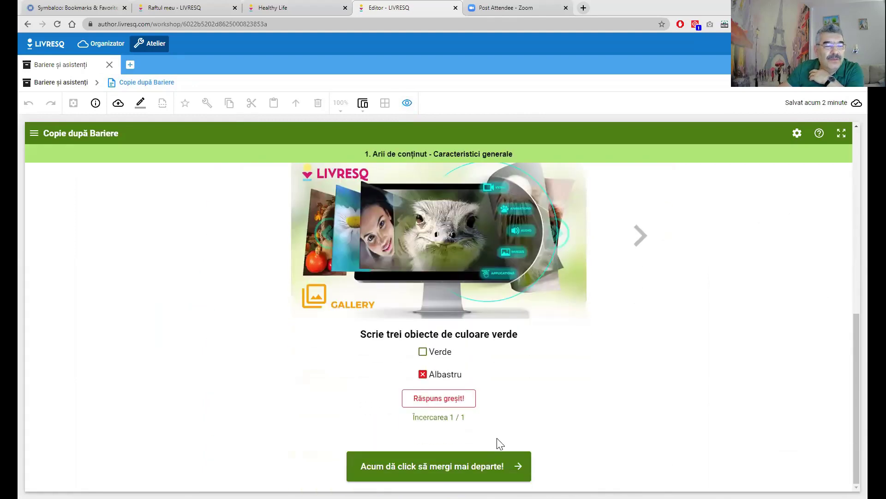
left_click(439, 464)
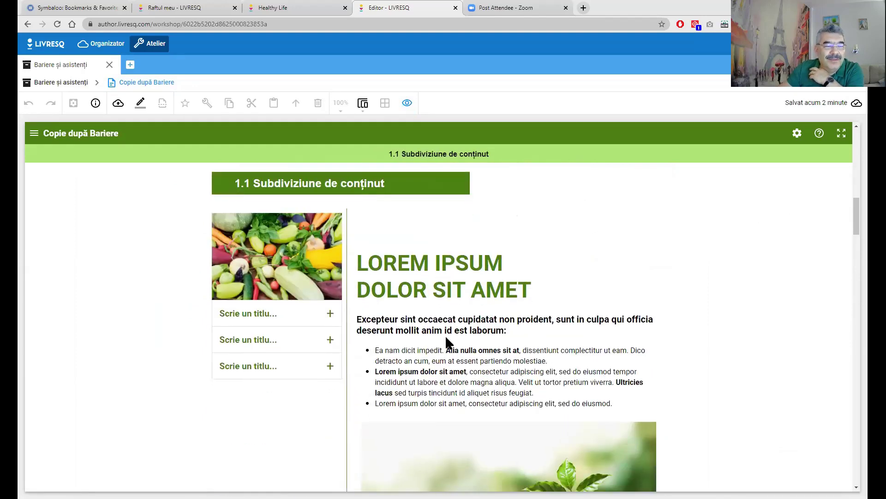
- Examine the answered questionnaire and the content under "1.1 Subdiviziune de conținut", and leave the preview
scroll(497, 313, "up", 4)
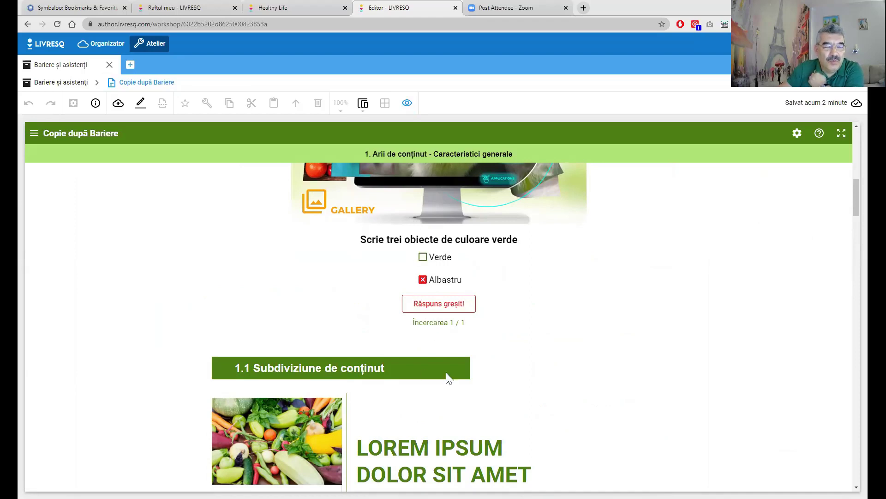
scroll(482, 400, "down", 10)
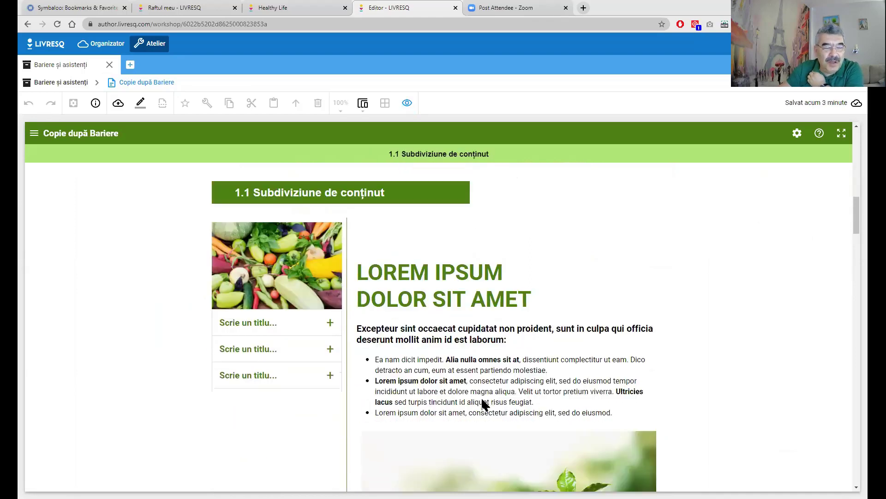
scroll(482, 399, "up", 10)
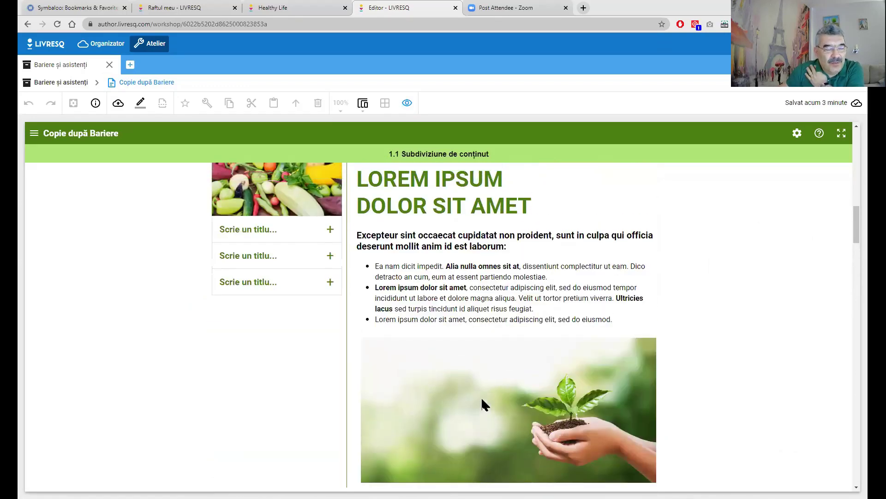
scroll(445, 398, "down", 2)
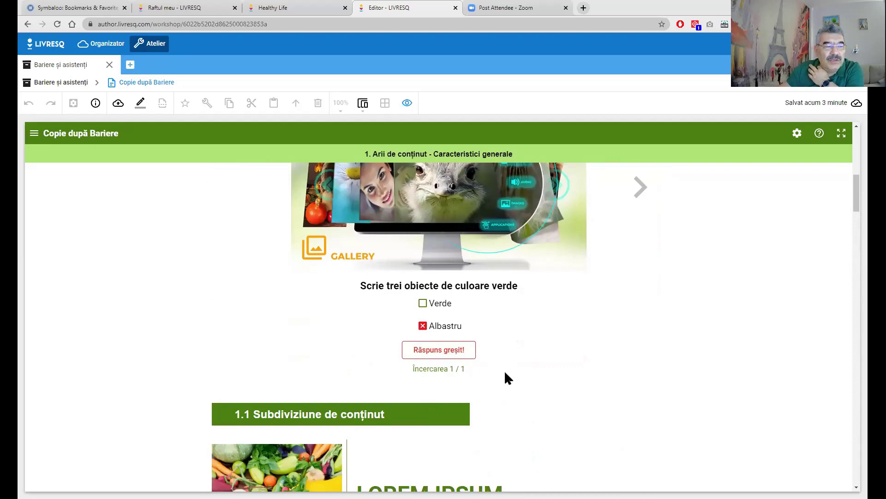
scroll(505, 373, "up", 2)
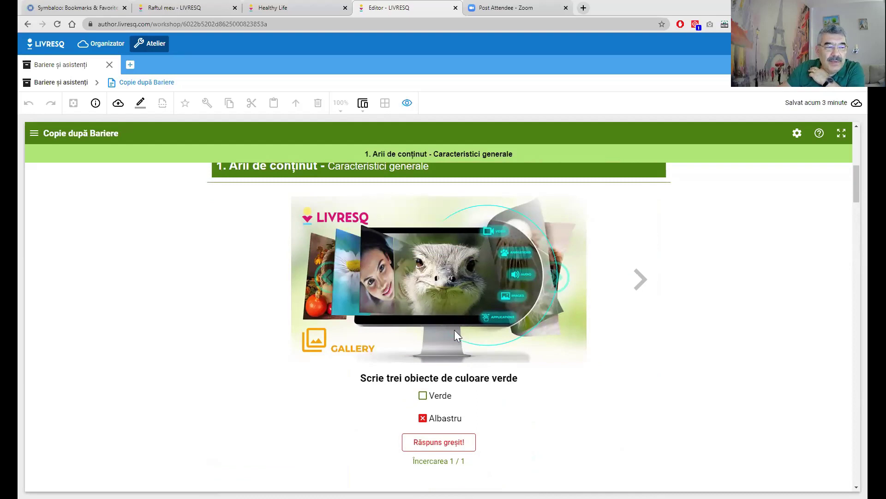
scroll(415, 353, "down", 1)
scroll(415, 355, "down", 1)
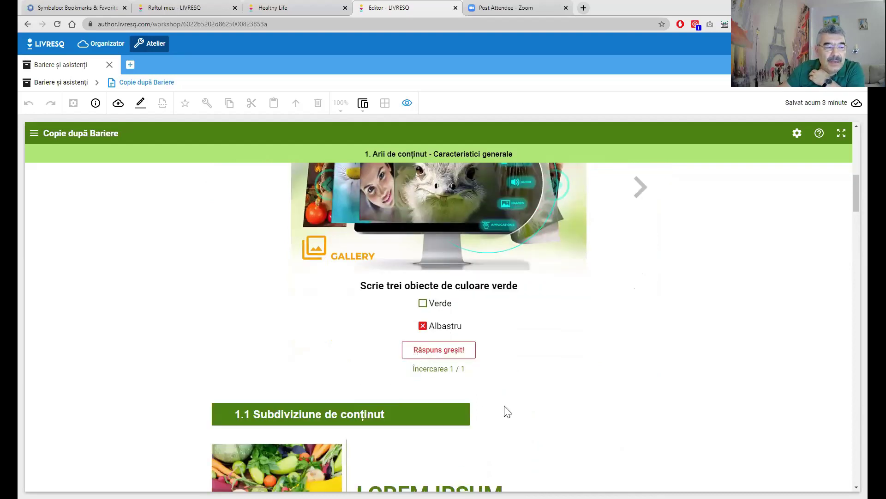
left_click(408, 105)
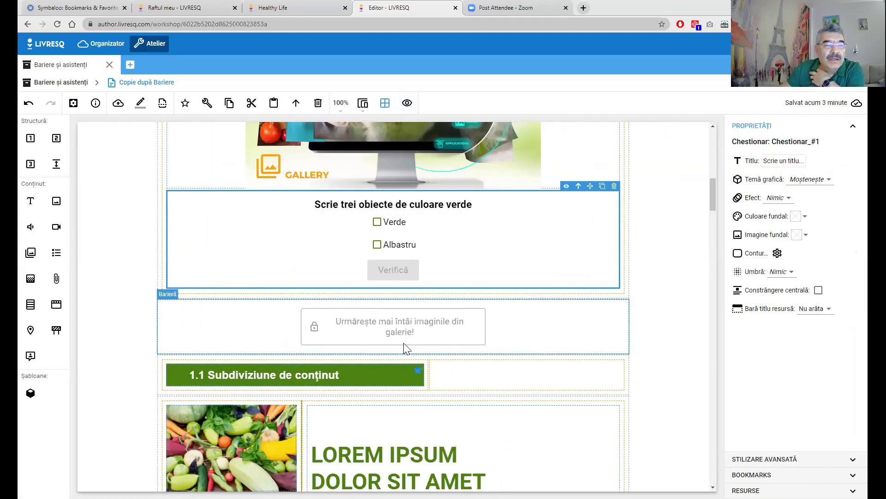
scroll(404, 348, "up", 1)
scroll(424, 363, "up", 5)
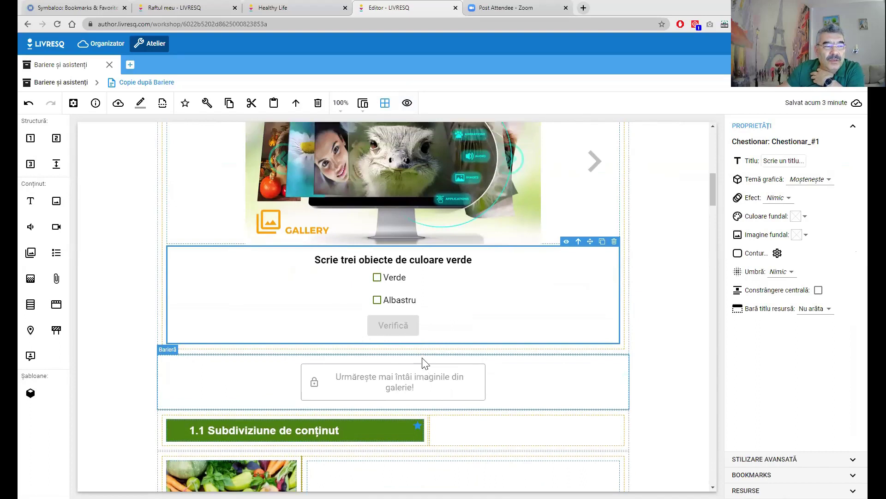
scroll(422, 358, "down", 4)
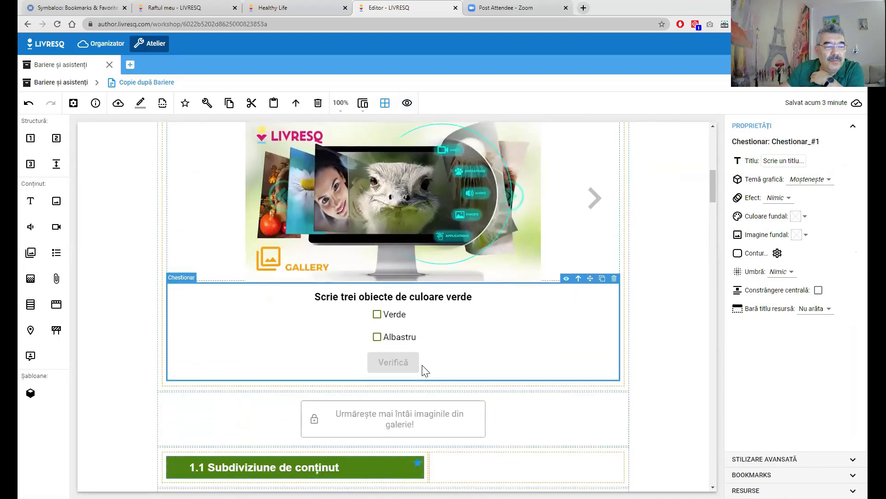
- Clear the lock reason text (Motiv) of the barrier below the quiz
left_click(397, 423)
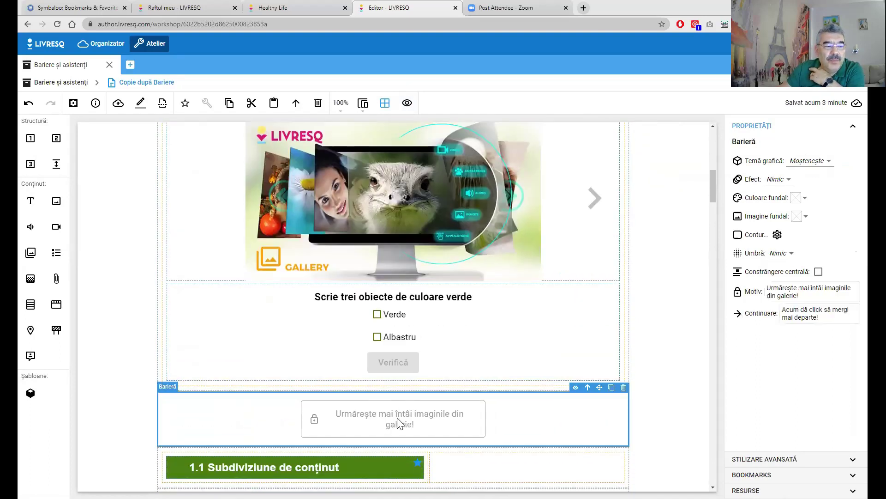
left_click(768, 289)
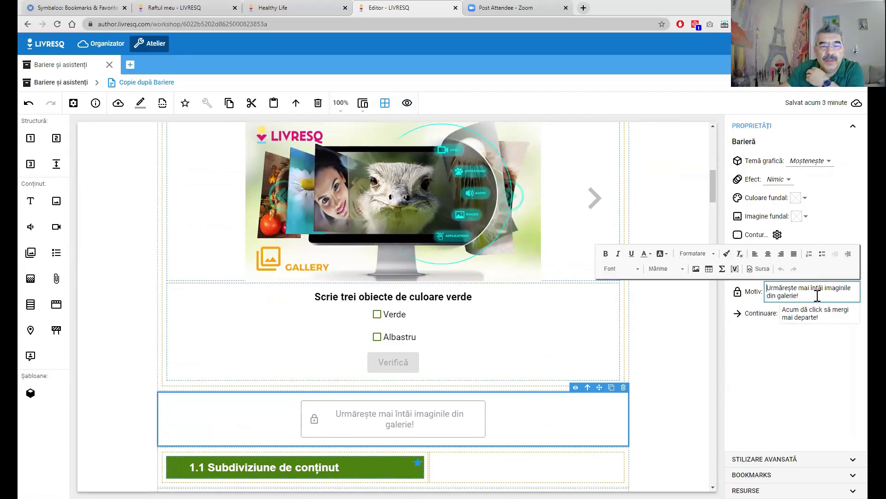
left_click_drag(800, 296, 762, 287)
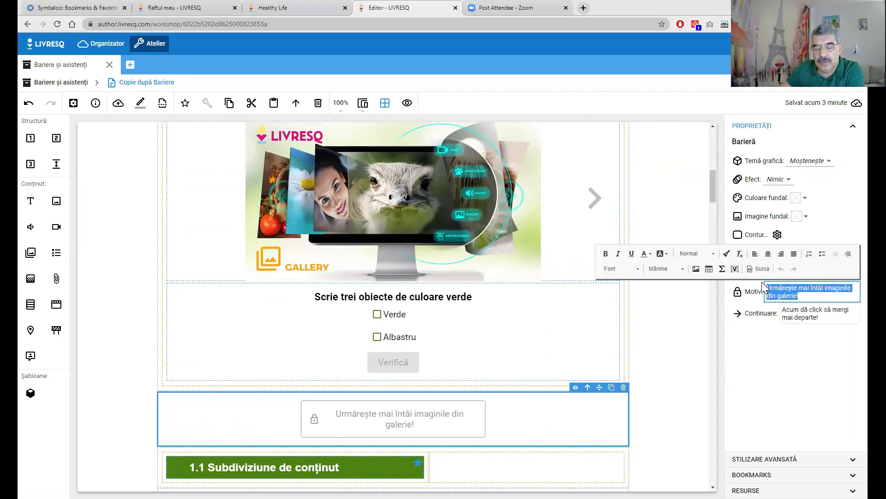
key("BackSpace")
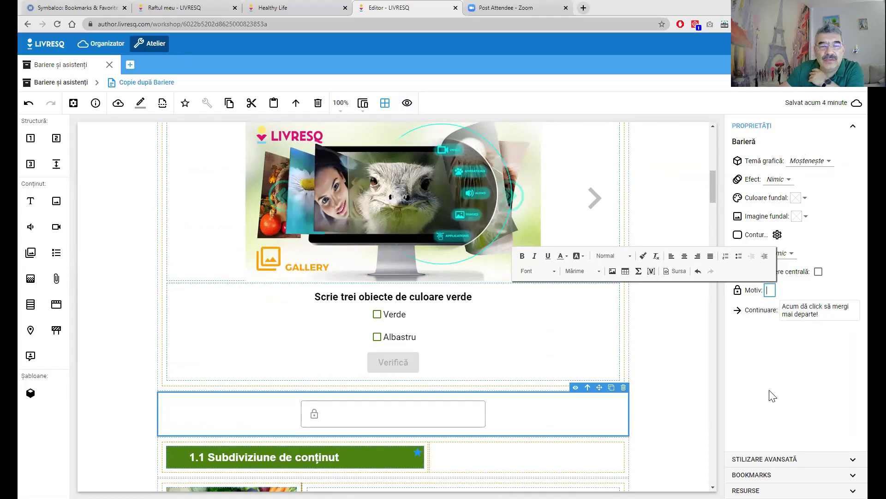
left_click(665, 323)
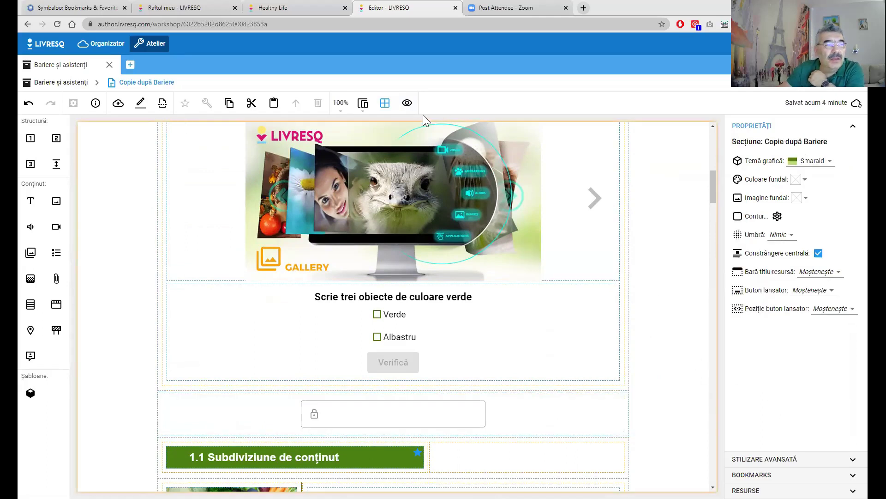
- Preview the lesson and pass the first barrier to check how the barrier below the quiz appears, then return to editing
left_click(406, 103)
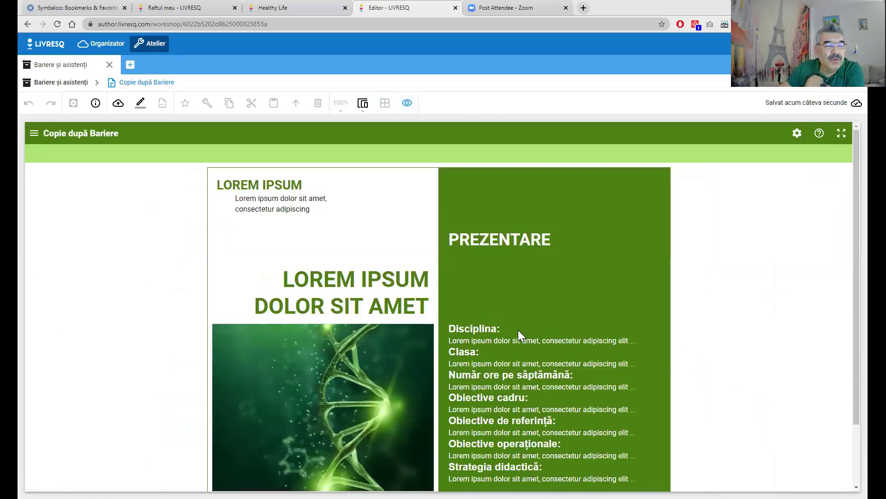
scroll(518, 330, "down", 2)
left_click(457, 457)
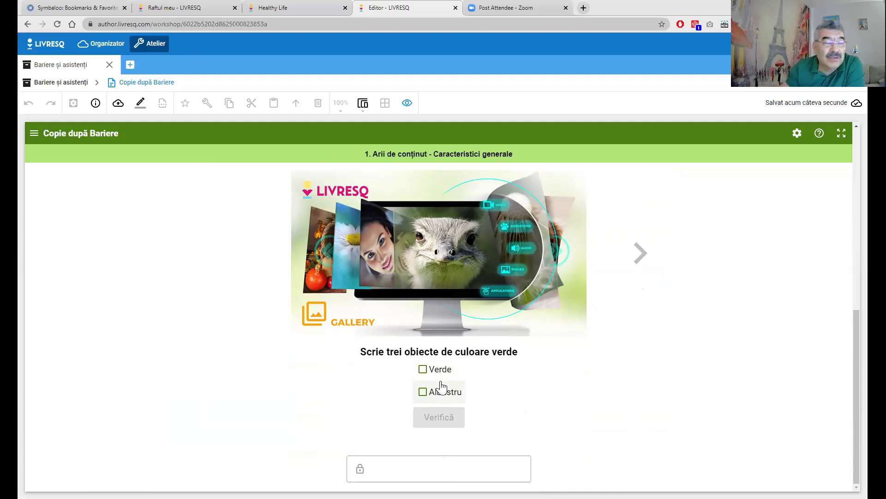
left_click(407, 105)
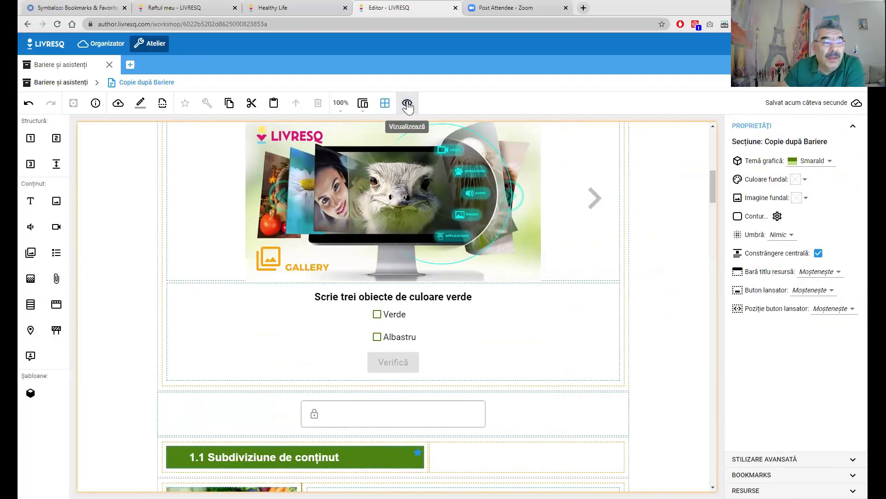
- Delete the barrier below the quiz and the barrier above the "1. Arii de conținut" heading
left_click(397, 403)
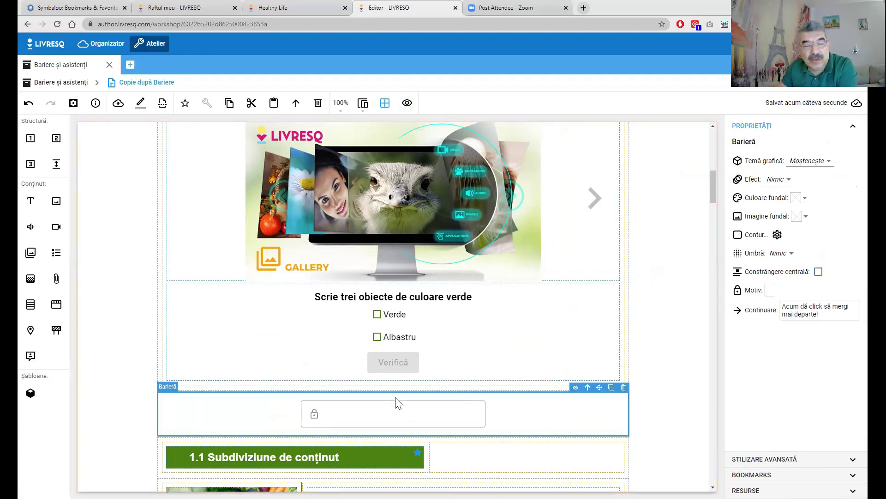
key("Delete")
scroll(395, 397, "up", 4)
left_click(520, 236)
key("Delete")
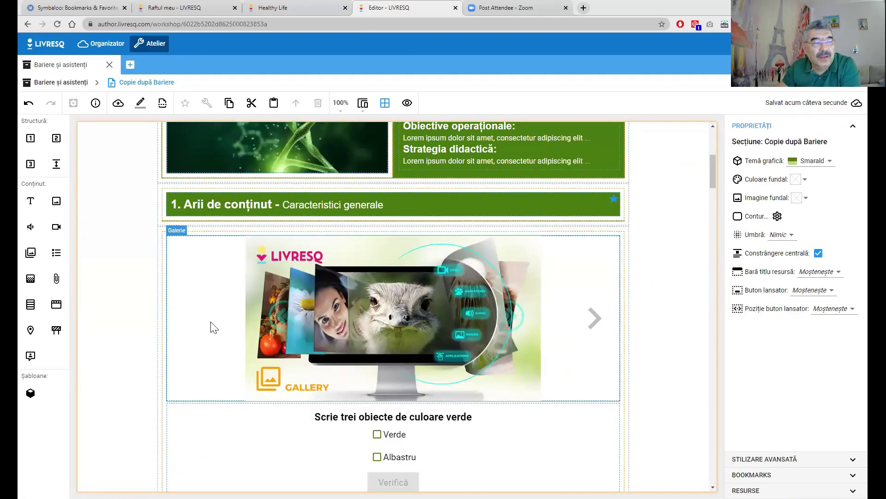
- Add a Mesaj (assistant message) element directly below the DNA image in the presentation section
scroll(120, 369, "down", 1)
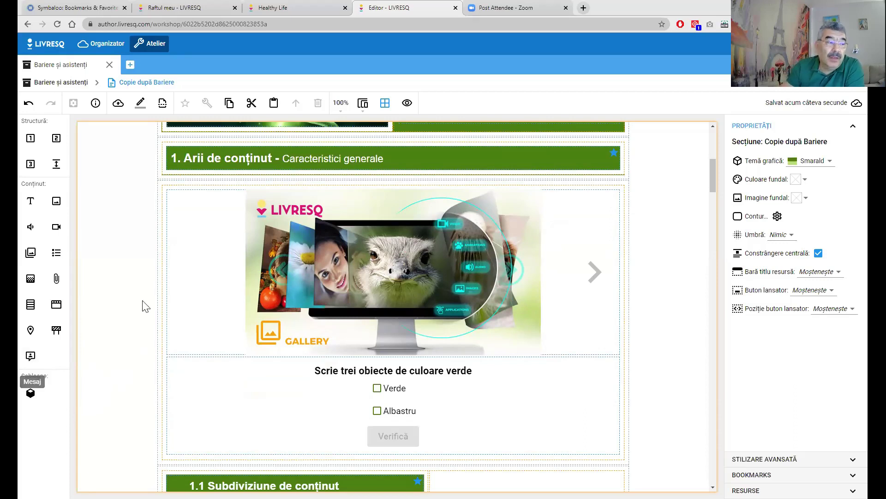
scroll(258, 401, "up", 4)
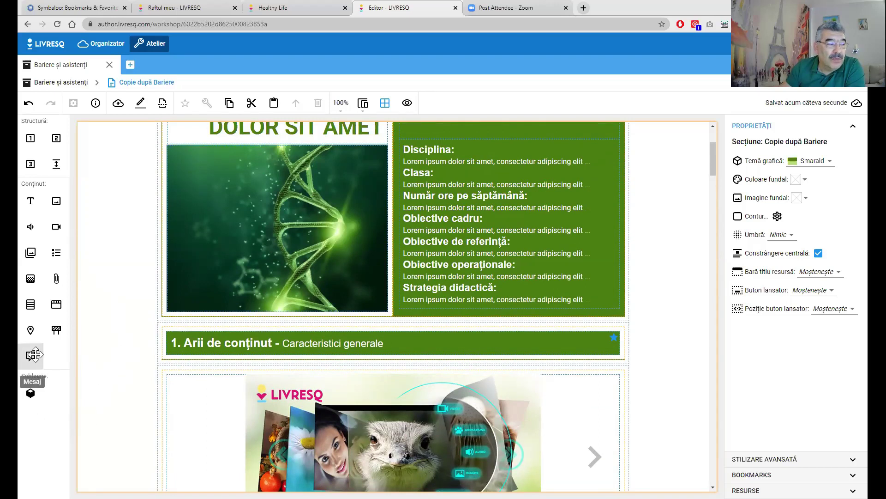
left_click_drag(33, 354, 56, 332)
left_click_drag(212, 296, 365, 444)
left_click_drag(350, 408, 232, 314)
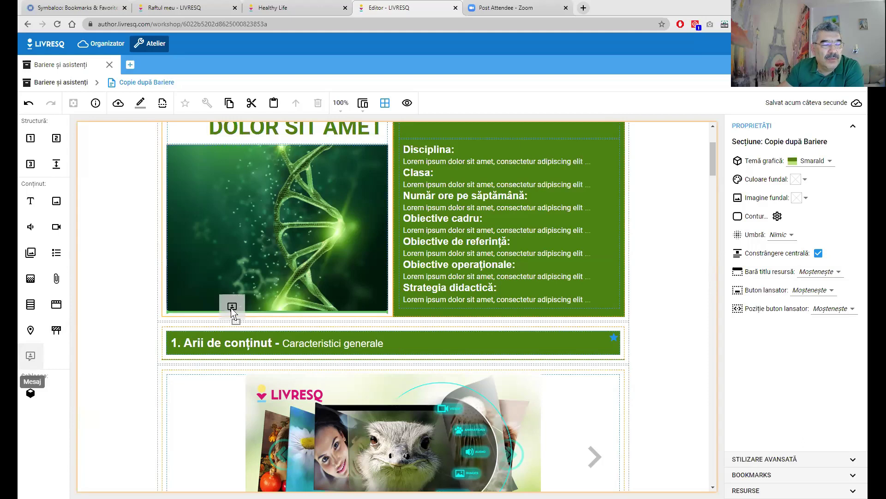
left_click_drag(233, 314, 233, 314)
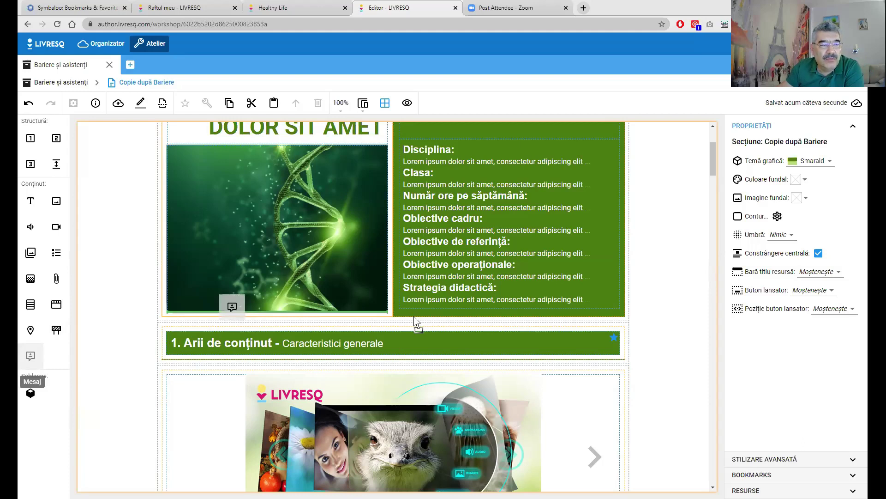
left_click_drag(417, 320, 250, 312)
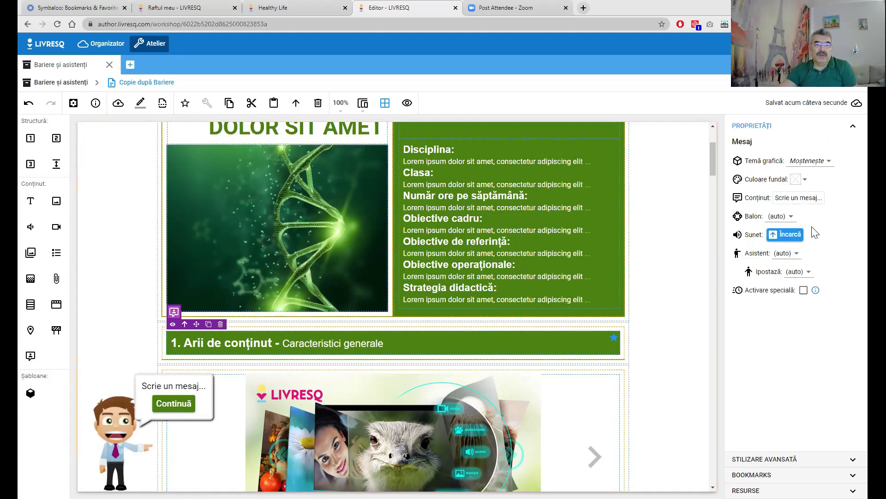
- Set the message's content to "In această lecție vom studia..."
left_click(789, 197)
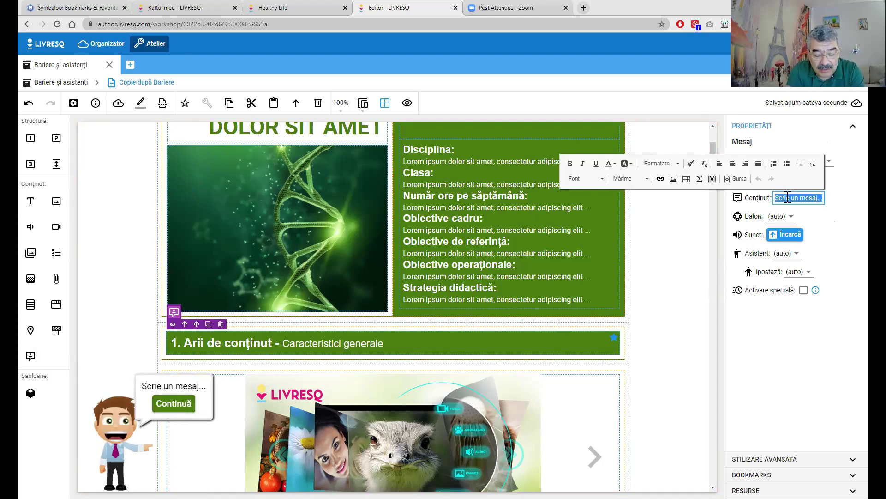
type("In ace")
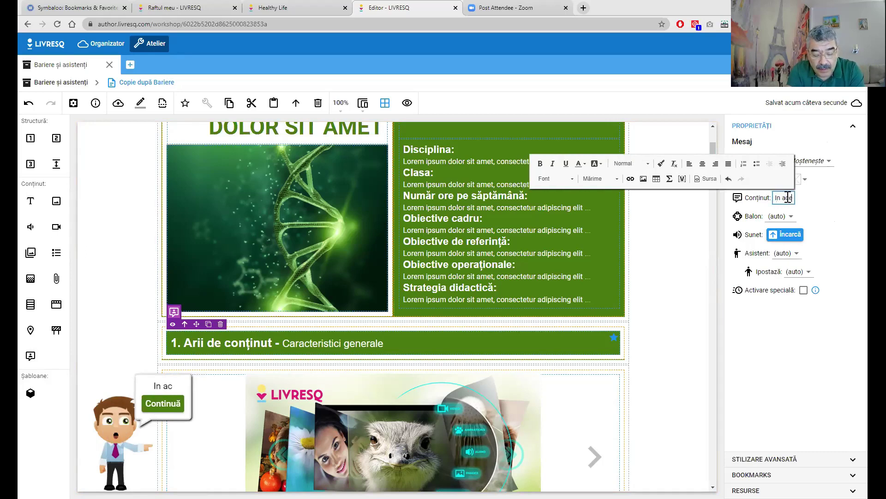
type("astă lecție v")
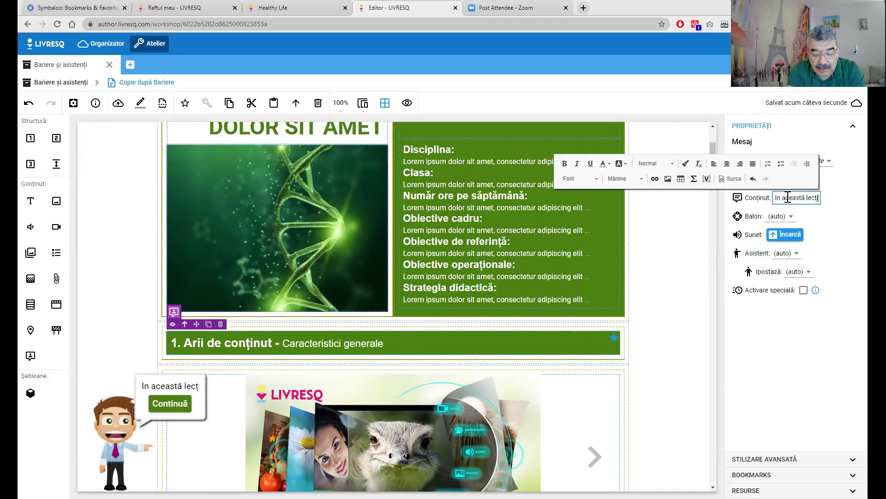
type("om st")
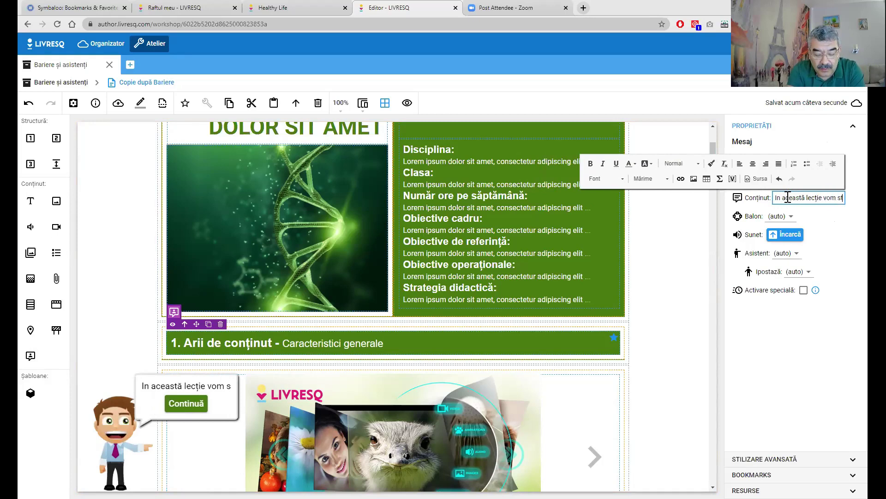
type("udia...")
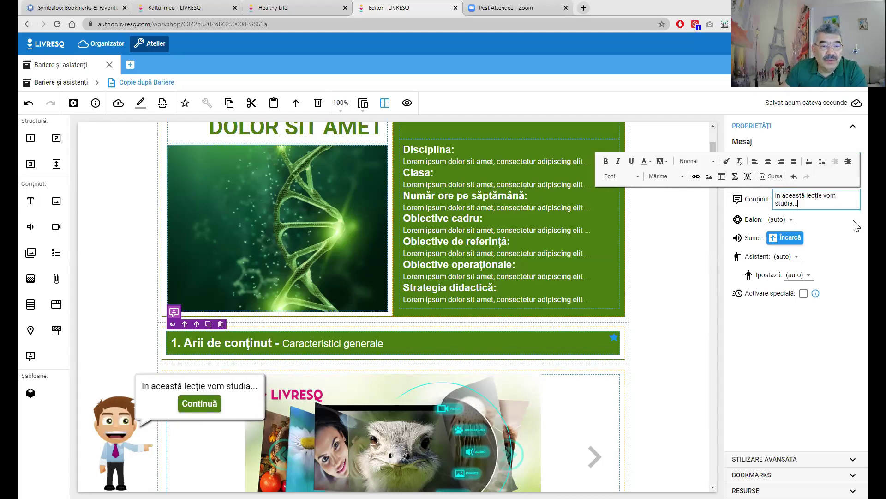
- Try the Gândire, Țipăt and Șoaptă balloon styles on the message, then set its balloon to Normal
left_click(795, 223)
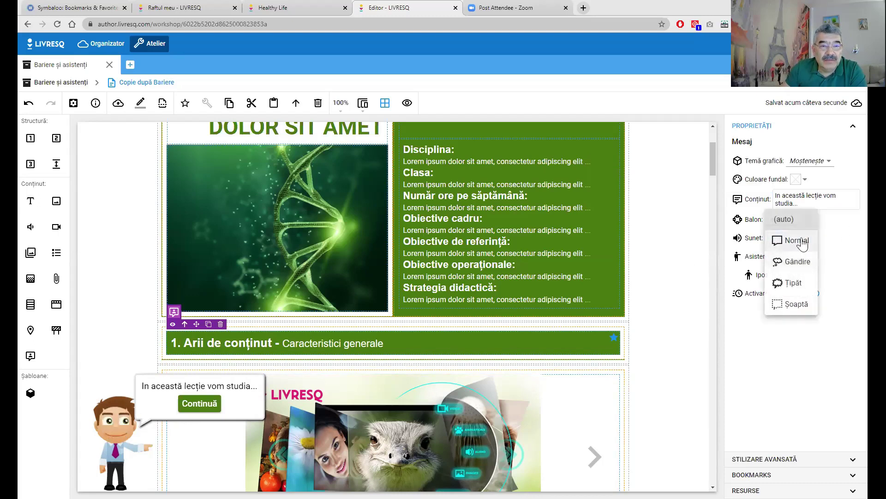
left_click(797, 262)
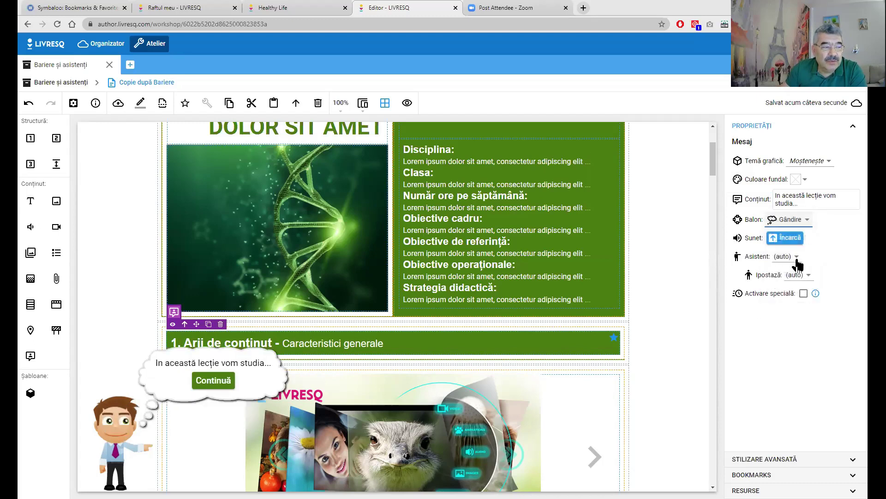
left_click(800, 225)
left_click(794, 240)
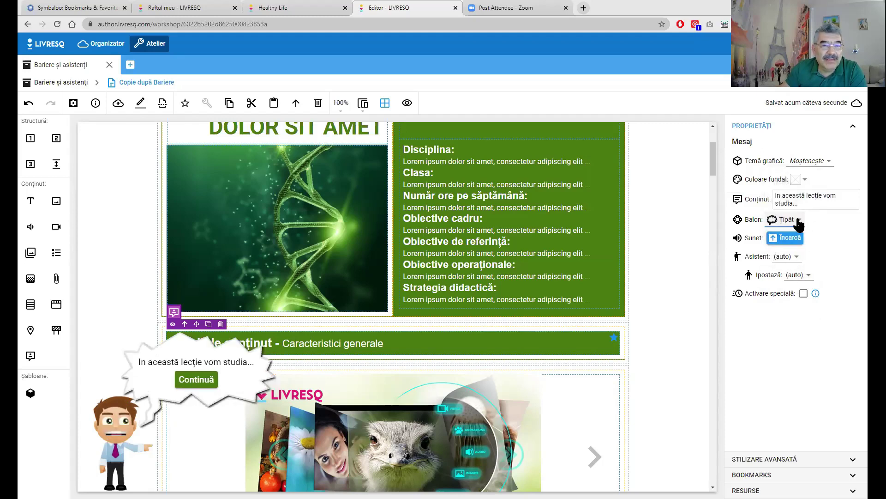
left_click(798, 223)
left_click(797, 242)
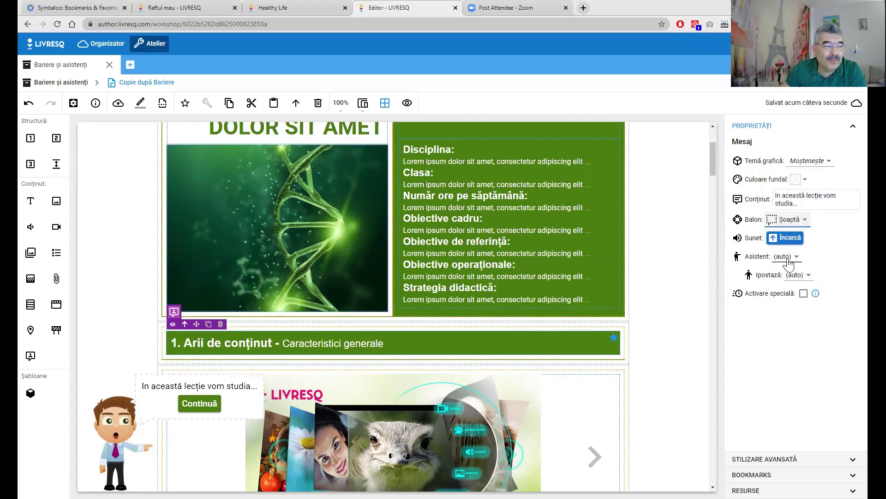
left_click(796, 224)
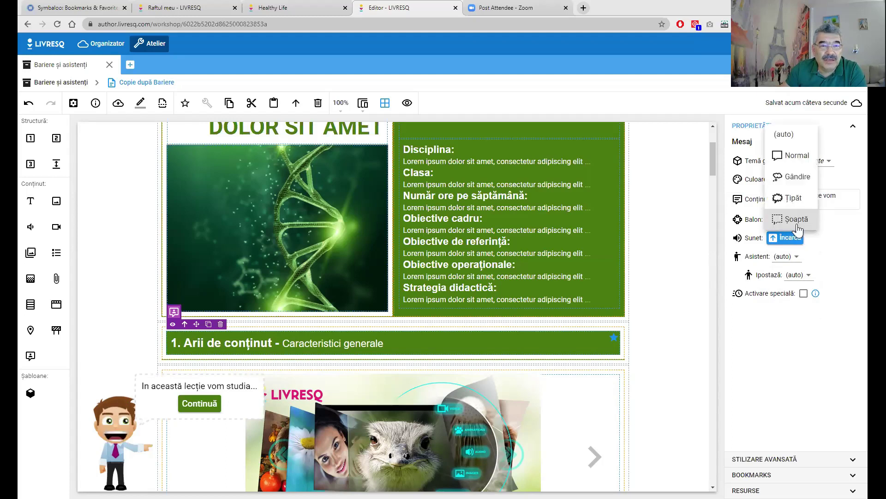
left_click(799, 156)
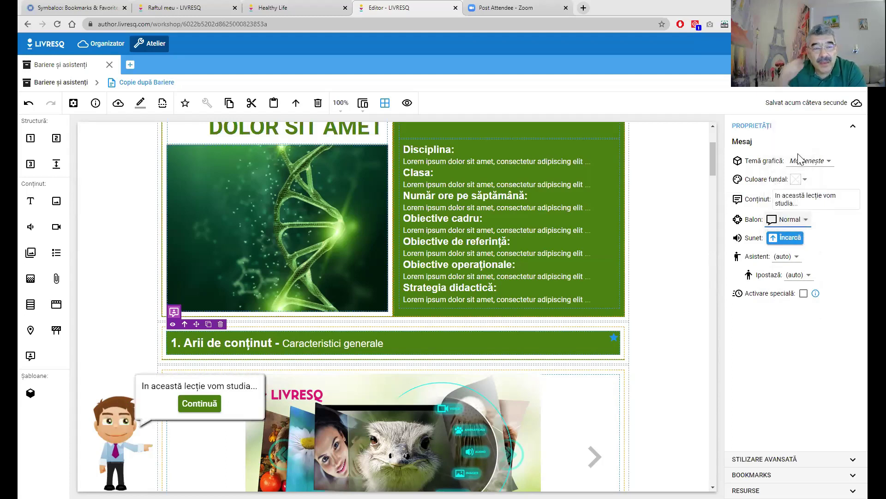
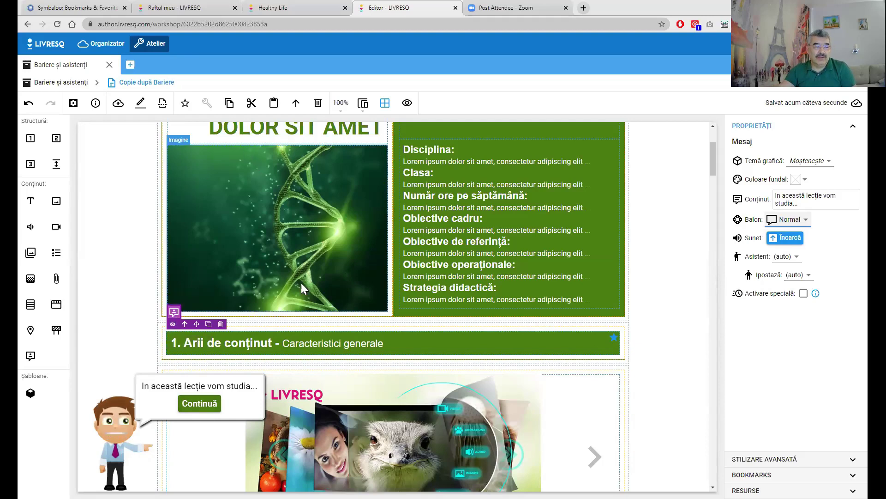
- Preview the lesson, continue past the assistant's message, look through the content that follows, and return to editing
scroll(349, 212, "up", 3)
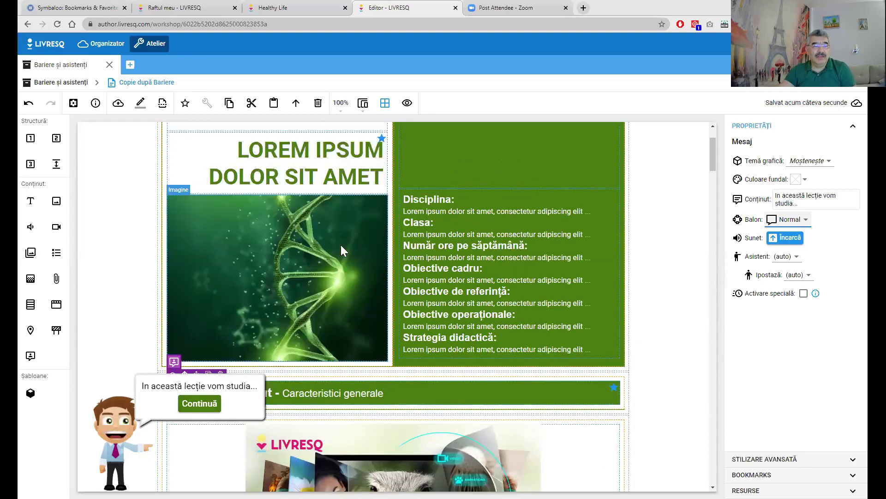
left_click(407, 103)
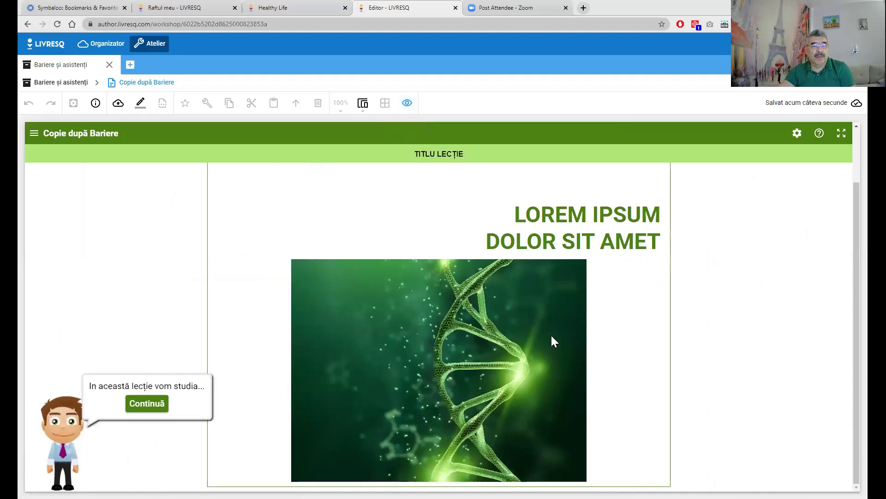
scroll(552, 341, "up", 1)
scroll(552, 336, "down", 1)
left_click(146, 405)
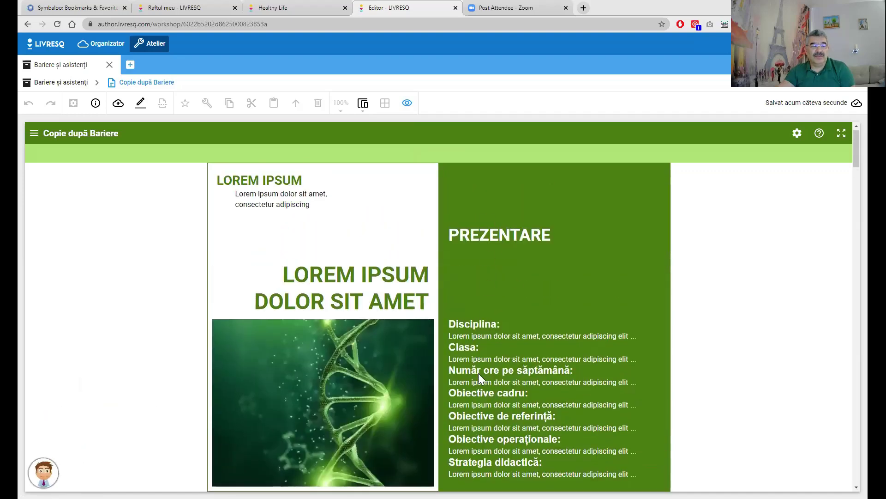
scroll(478, 374, "down", 4)
scroll(479, 377, "down", 4)
scroll(480, 376, "up", 4)
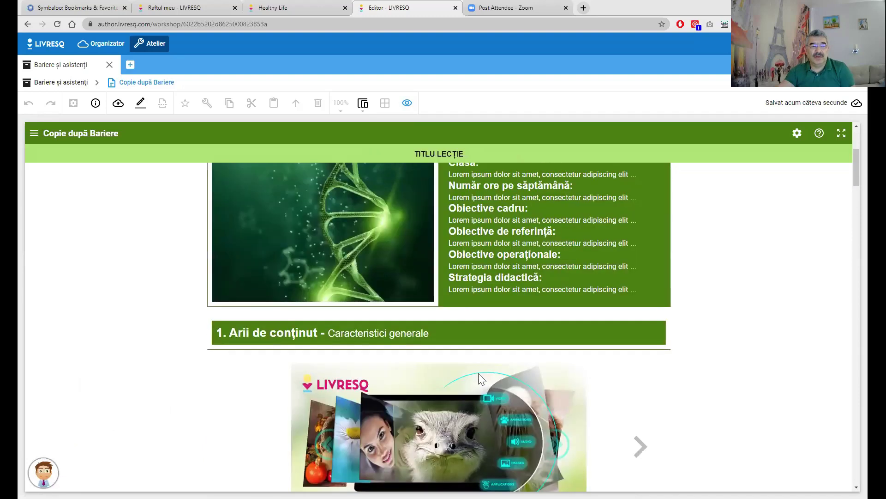
scroll(479, 377, "up", 2)
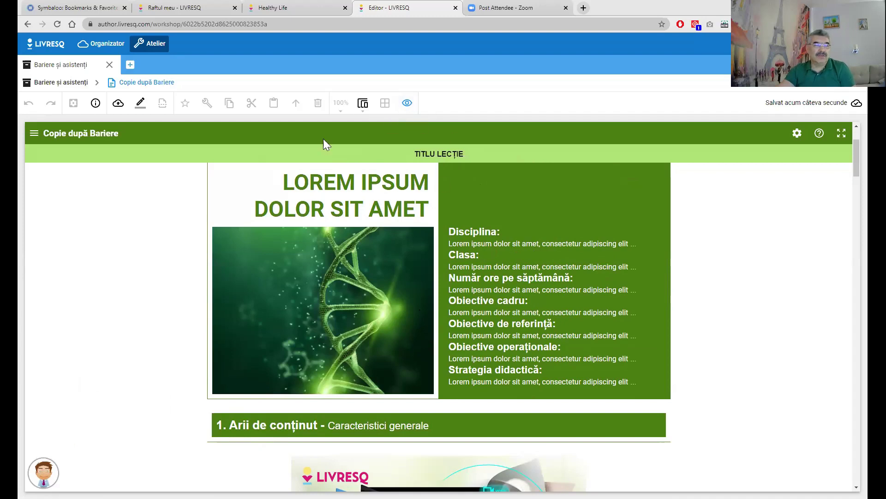
left_click(406, 102)
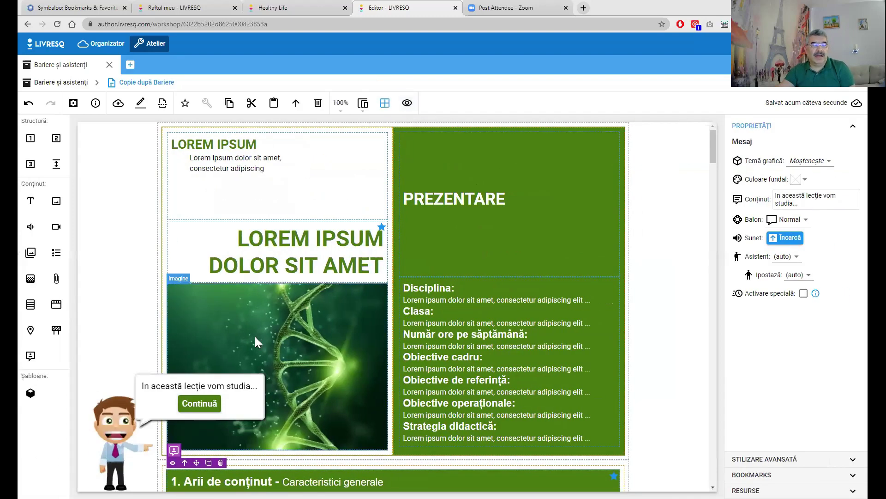
- Add a second Mesaj element beside the existing message below the DNA image
scroll(256, 342, "down", 2)
scroll(300, 323, "down", 2)
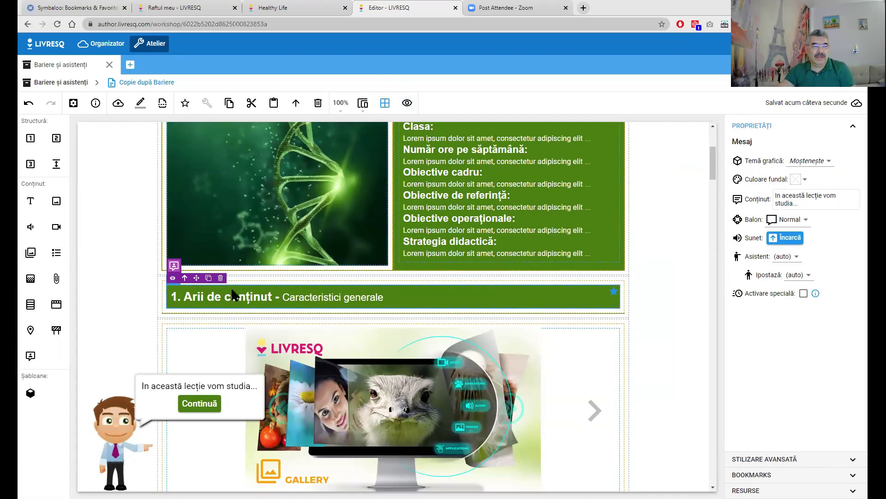
left_click_drag(32, 354, 204, 344)
left_click_drag(203, 269, 202, 269)
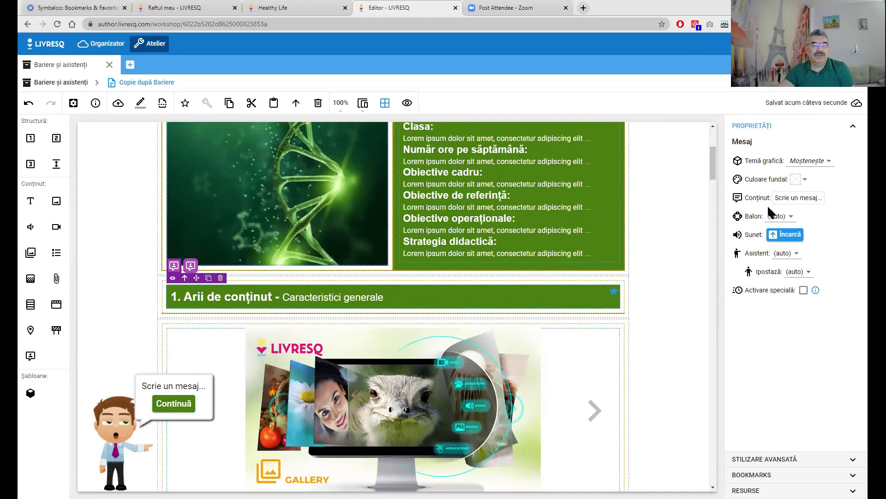
- Set the new message's content to "Mesaj 2"
left_click(791, 200)
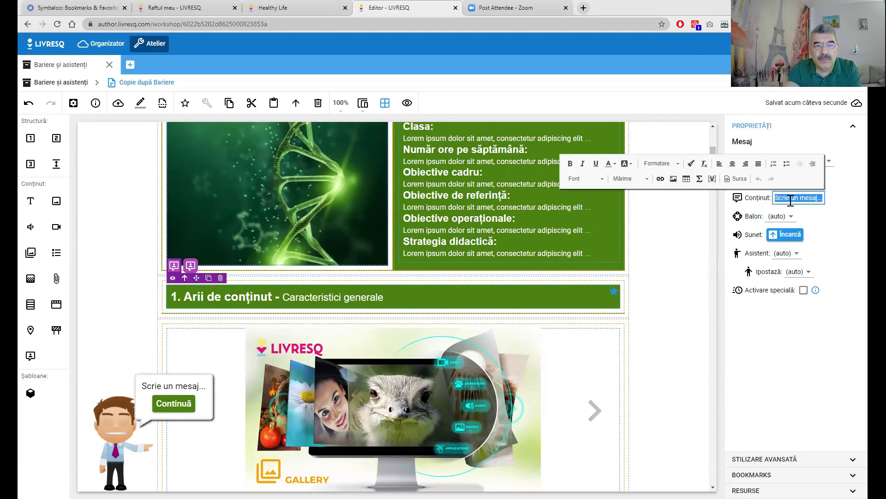
type("Mesaj 2")
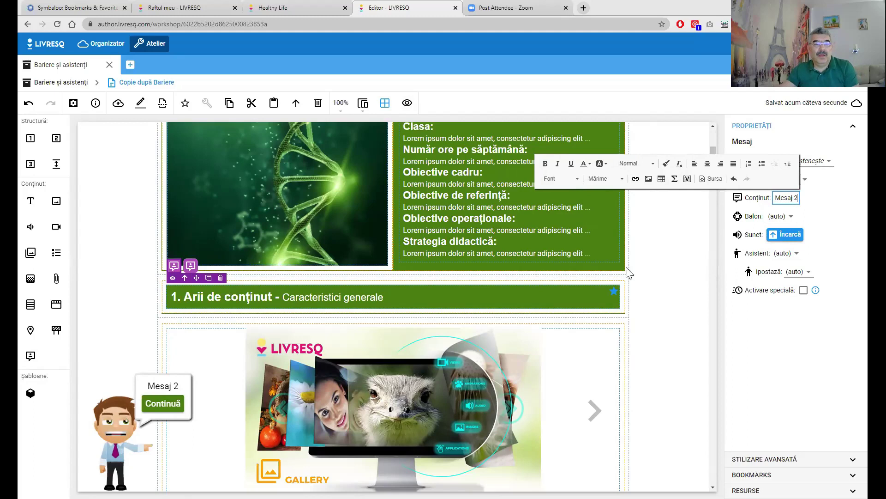
- Add a Mesaj element between the gallery and the quiz, with the content "Mesaj 3"
scroll(200, 320, "down", 4)
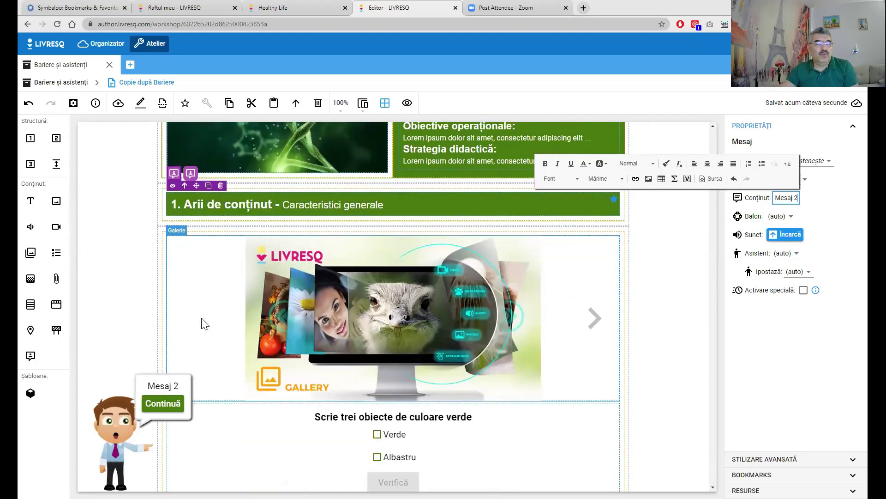
left_click_drag(30, 356, 192, 314)
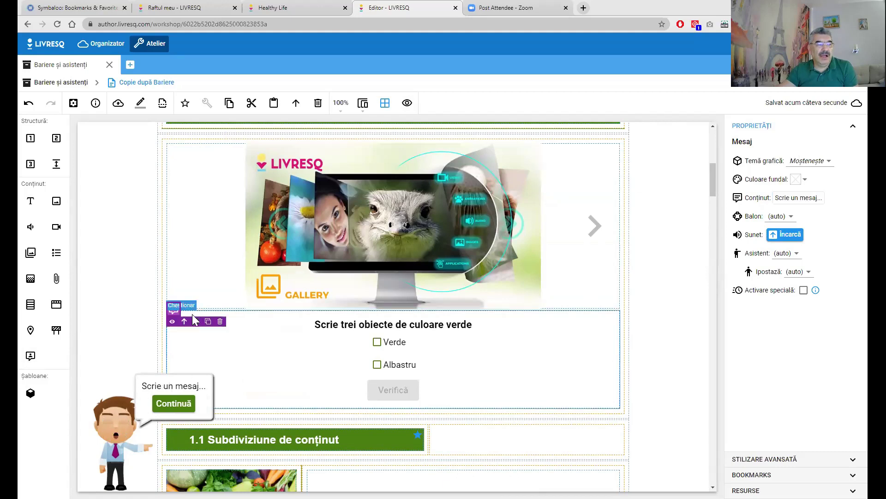
left_click(798, 198)
type("Mesaj 3")
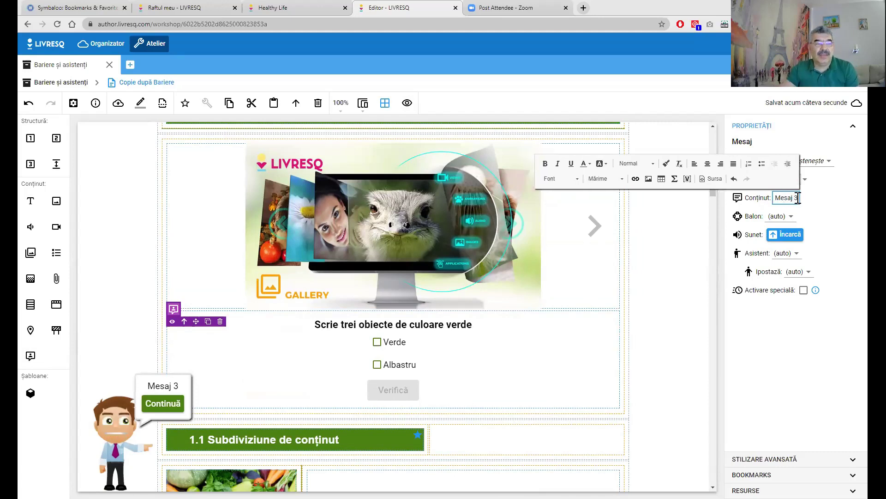
- Add a Mesaj element below the quiz, above the 1.1 Subdiviziune de conținut heading, with the content "mesaj 4"
scroll(269, 432, "down", 2)
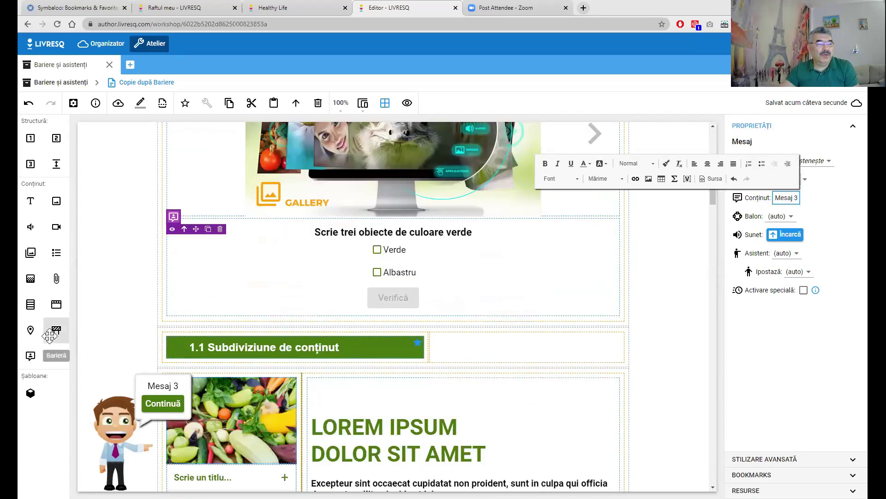
left_click_drag(30, 356, 187, 320)
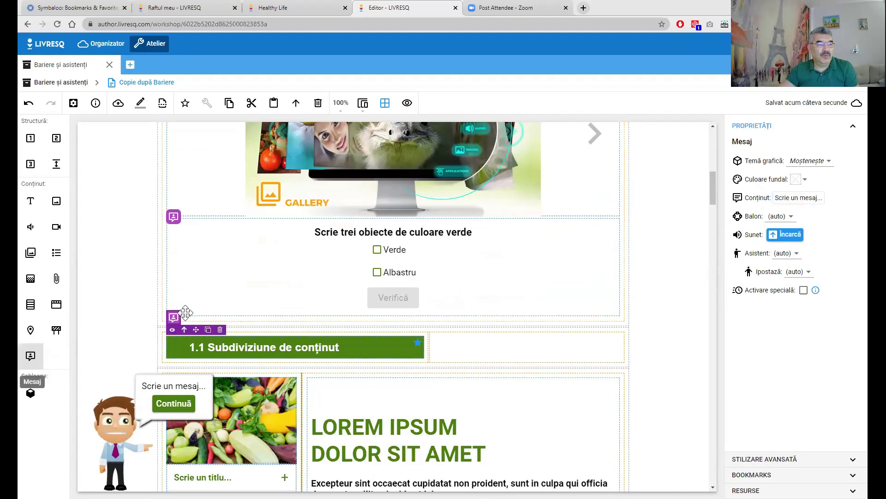
left_click(793, 198)
type("m")
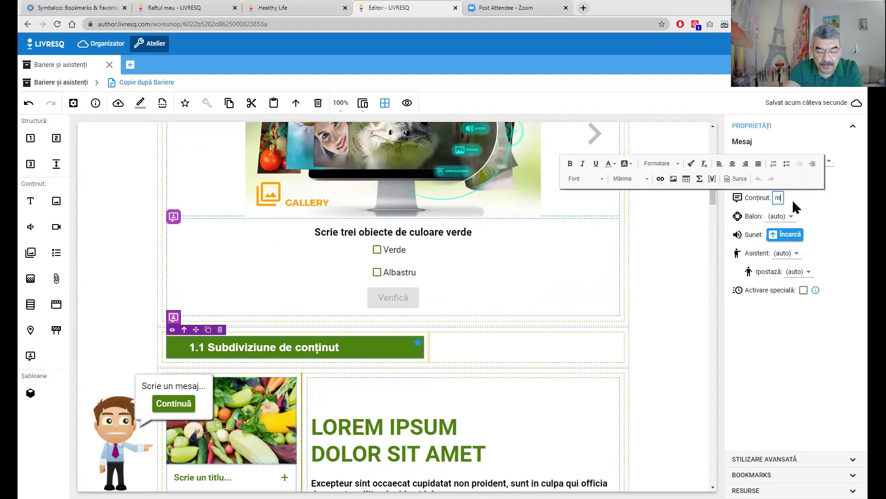
type("esaj 4")
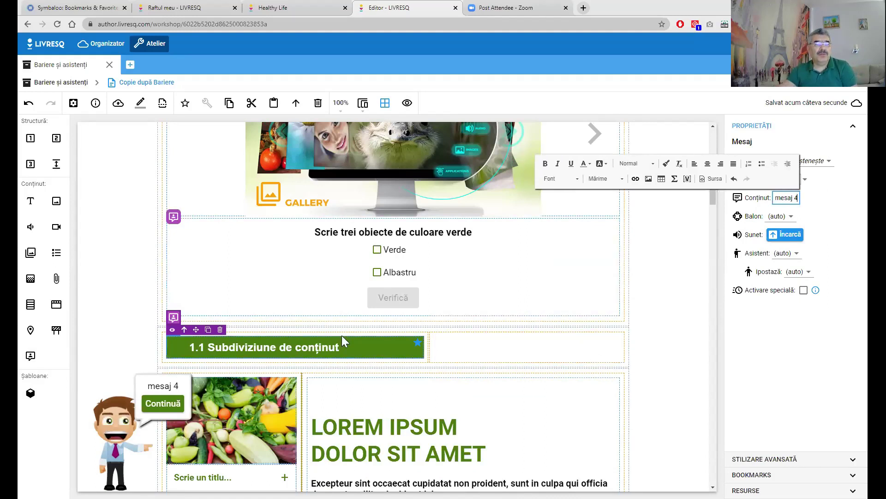
- Preview the lesson, continue past the first two assistant messages, and look through the content down to the gallery
left_click(405, 103)
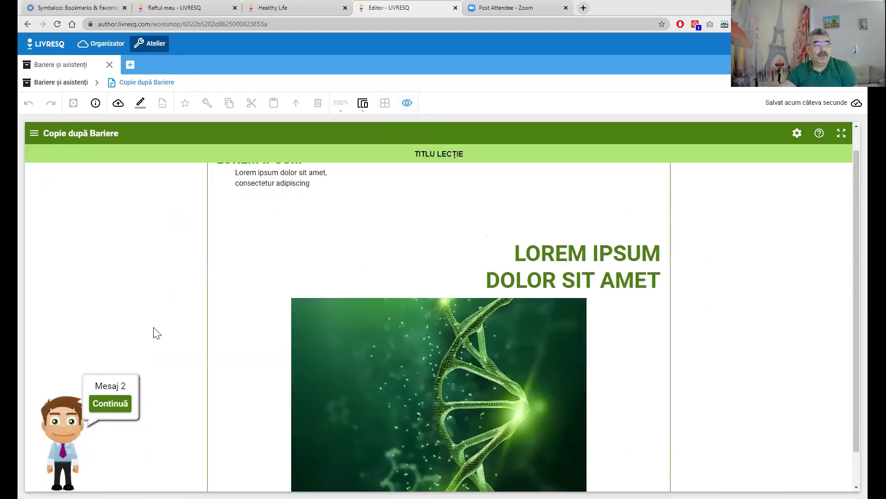
left_click(118, 406)
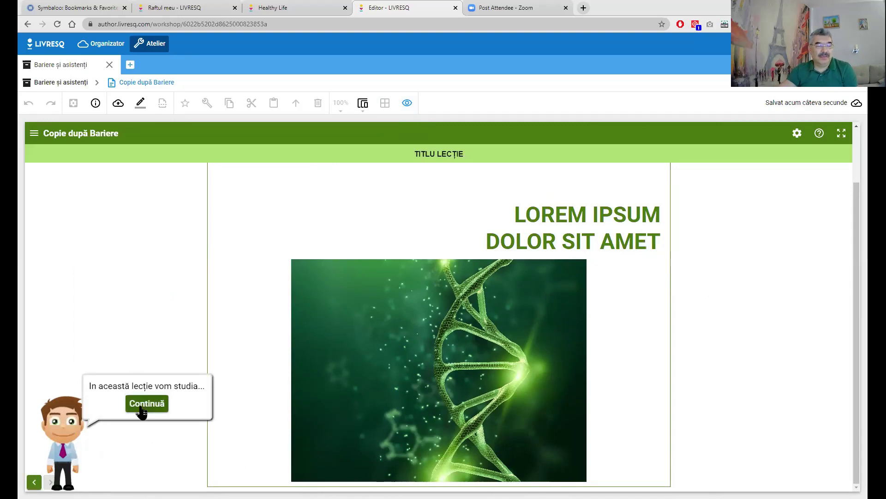
left_click(146, 404)
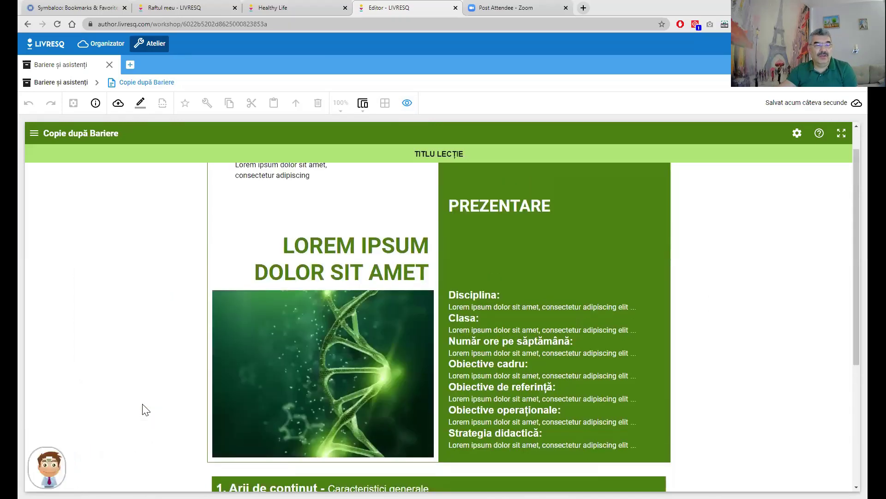
scroll(281, 404, "down", 5)
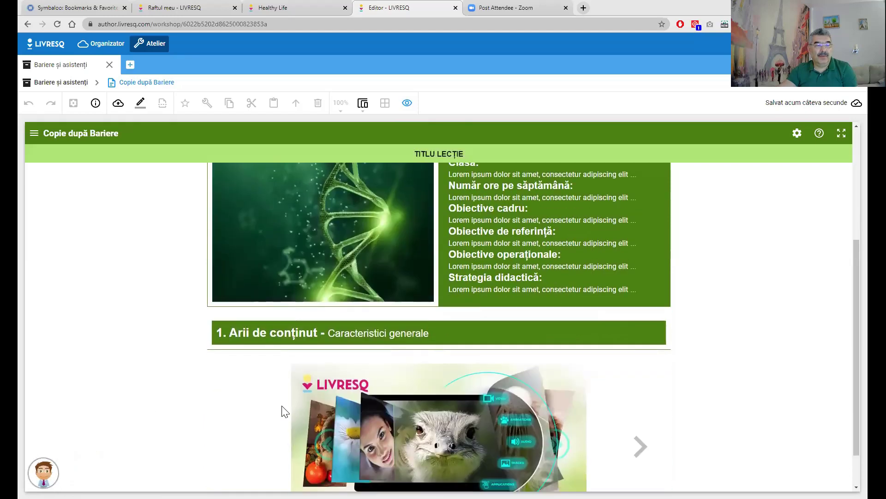
scroll(282, 410, "up", 2)
scroll(283, 410, "down", 2)
scroll(282, 410, "up", 4)
scroll(283, 410, "down", 4)
scroll(282, 410, "up", 1)
scroll(283, 411, "down", 1)
scroll(283, 411, "up", 1)
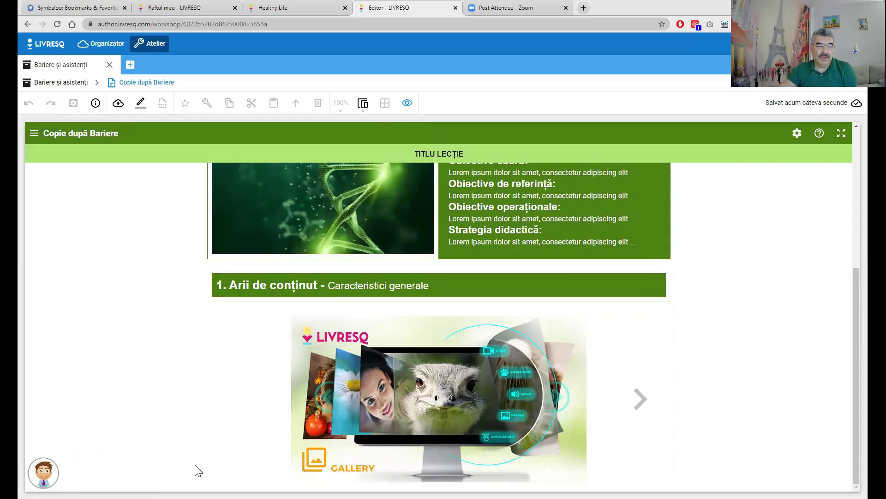
- Test the gallery and answer the quiz with Verde in the preview, continuing past the assistant message after each one
left_click(639, 401)
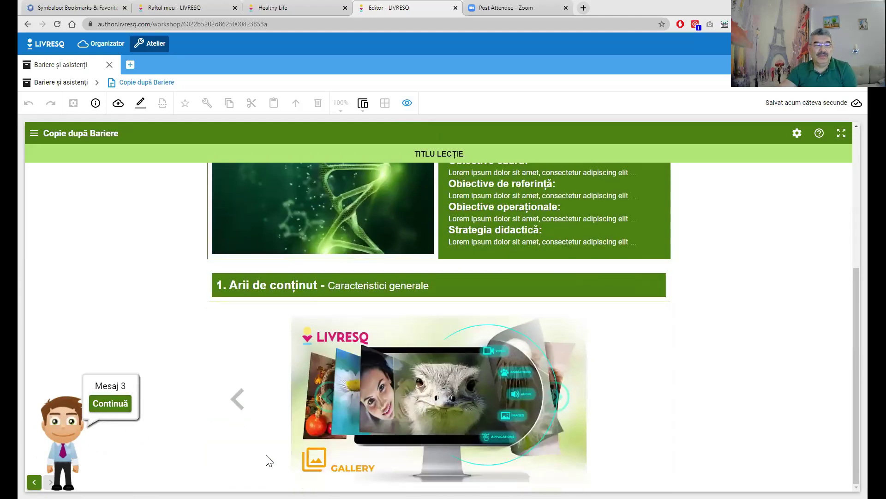
left_click(111, 403)
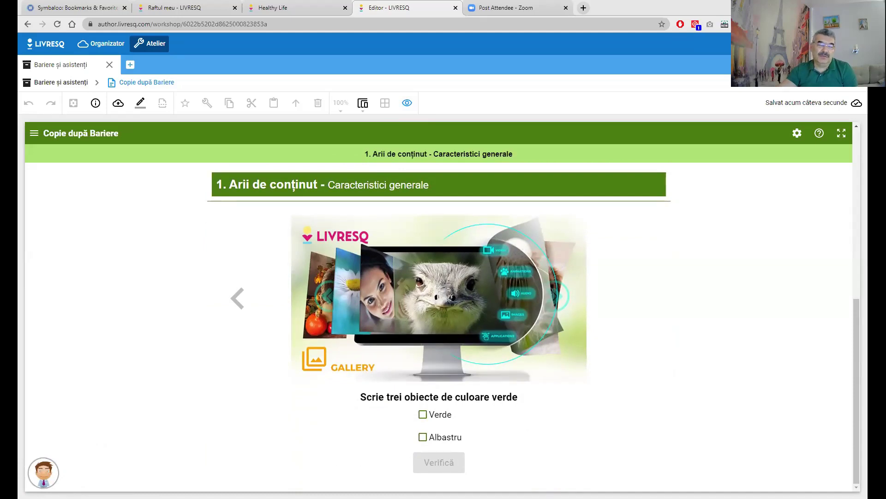
left_click(430, 417)
left_click(452, 461)
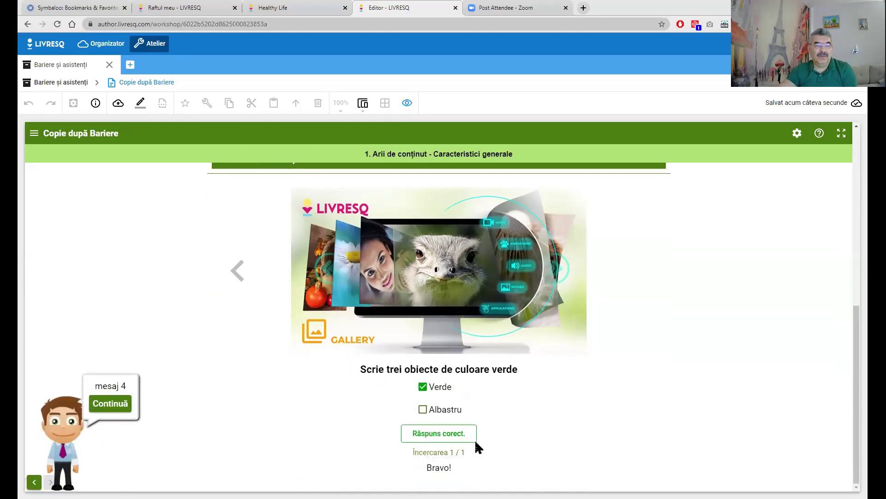
left_click(119, 406)
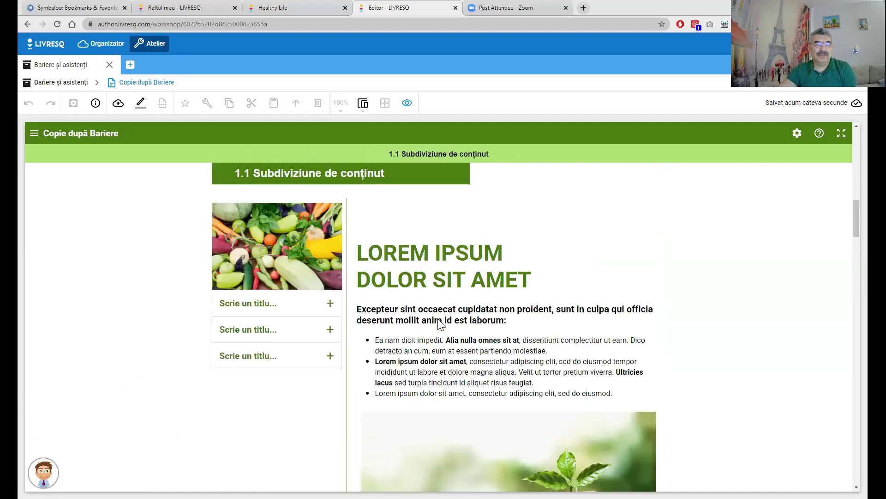
- Reopen the minimized assistant and browse back and forth through its earlier messages
left_click(45, 474)
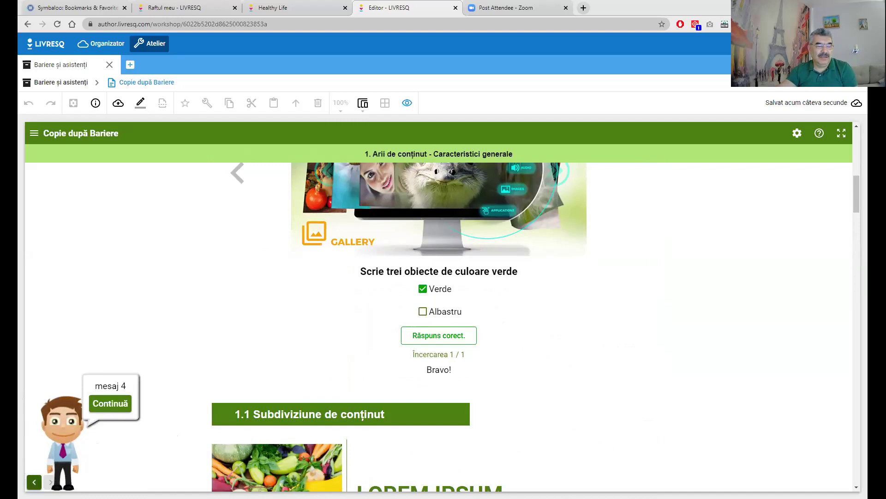
left_click(34, 481)
left_click(33, 481)
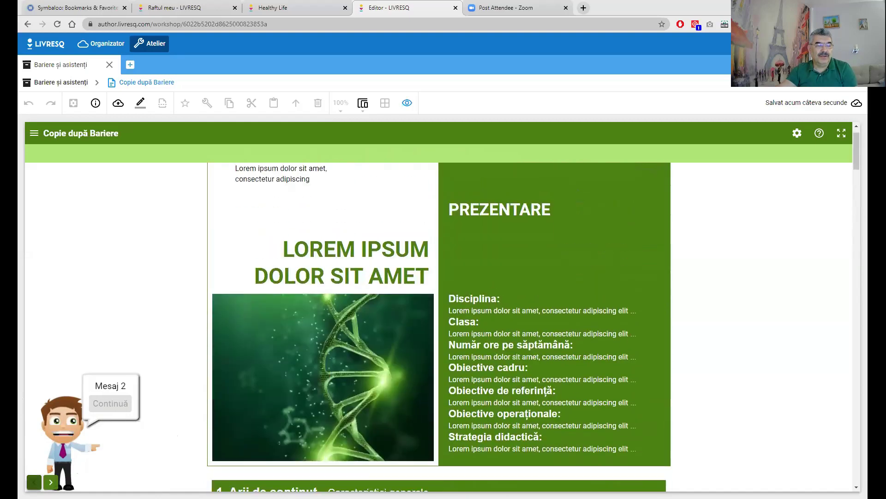
left_click(50, 482)
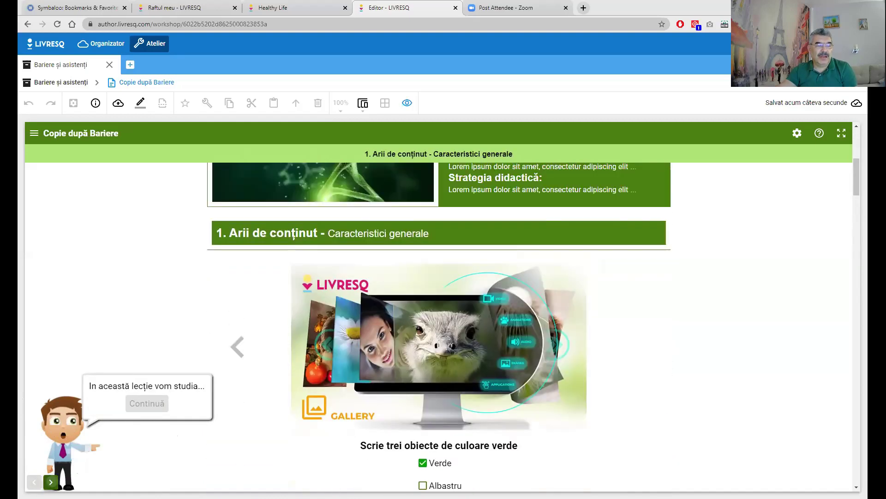
left_click(50, 481)
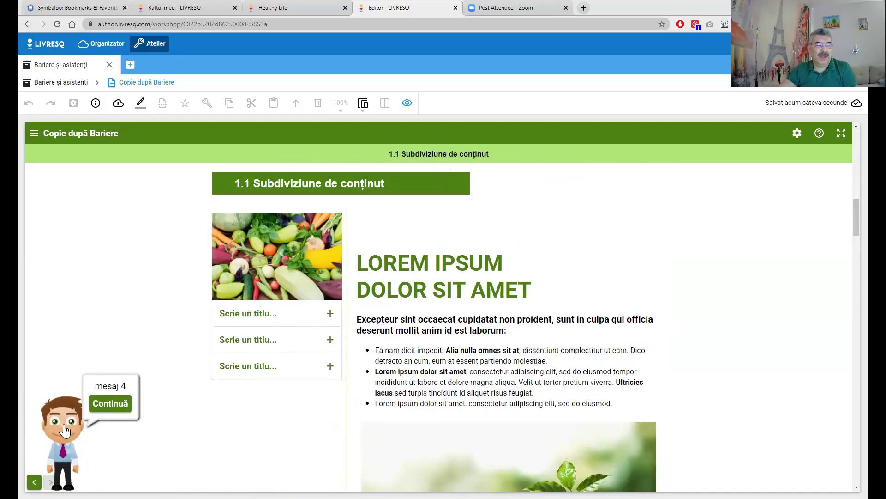
- Try moving the assistant up the page and back down, then leave the preview
left_click_drag(116, 239, 83, 276)
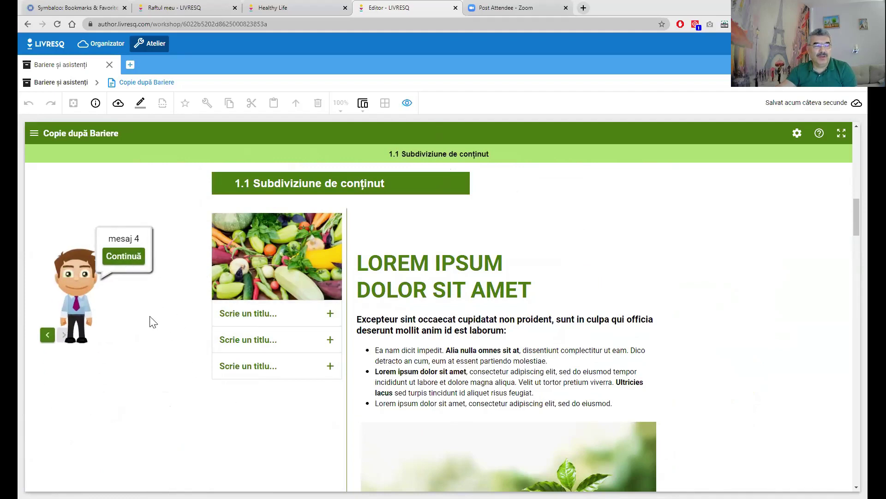
left_click_drag(78, 268, 75, 403)
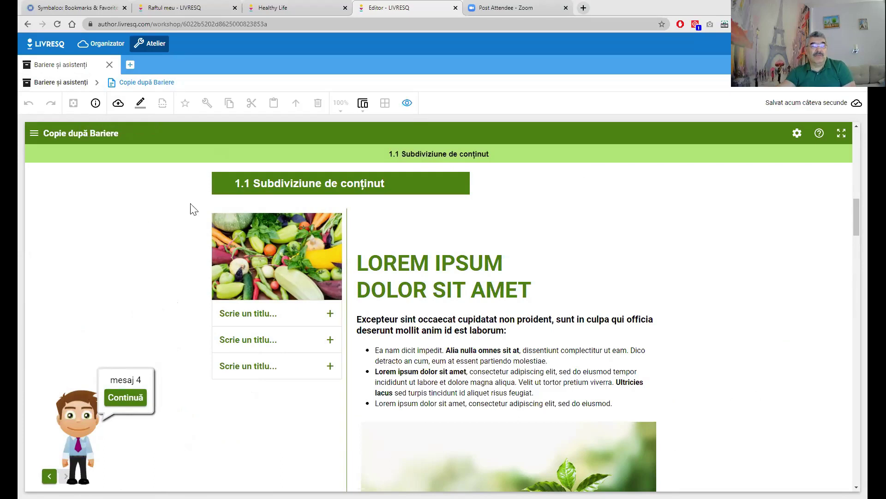
left_click(407, 103)
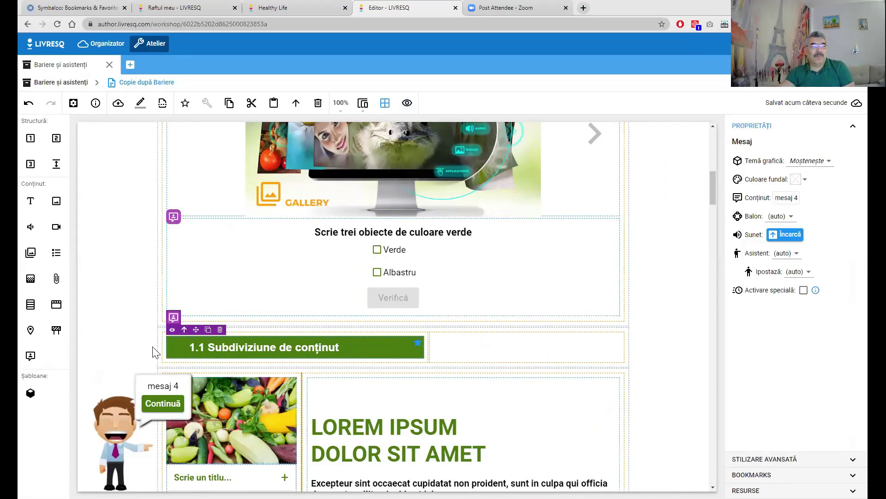
- Open the assistant Asistent_#1 of the Bariere și asistenți project for editing
scroll(139, 277, "up", 4)
left_click(60, 82)
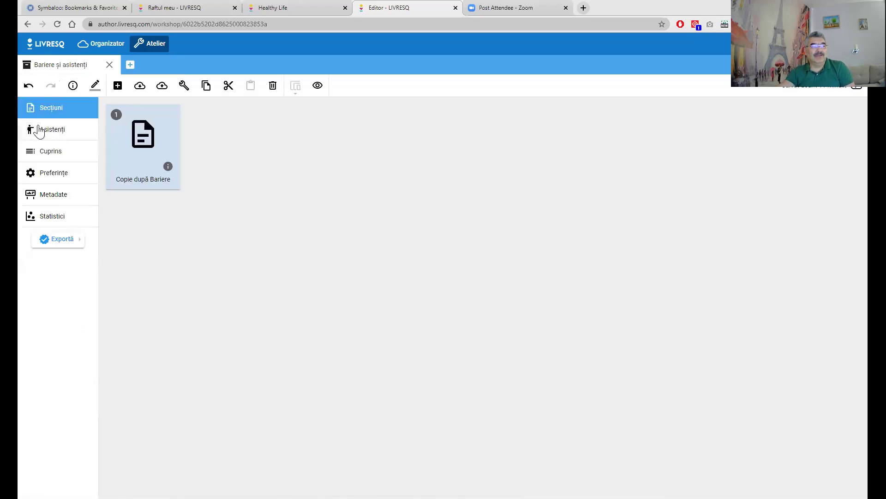
left_click(51, 135)
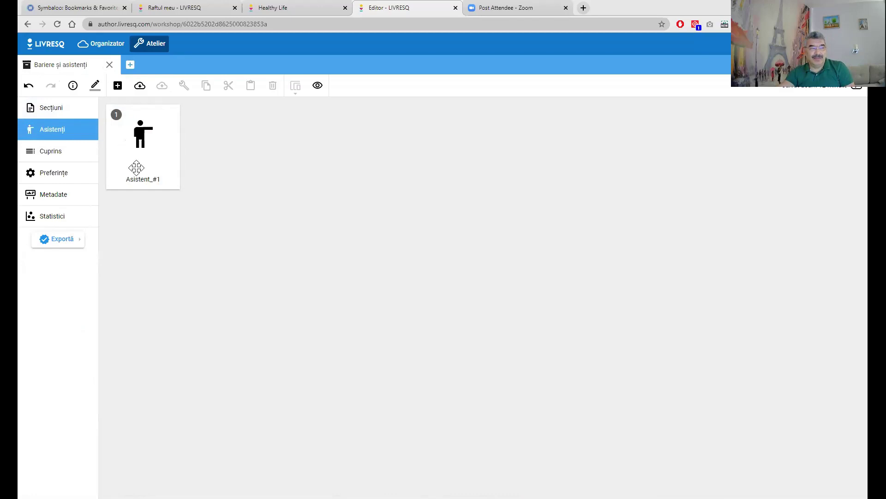
double_click(149, 146)
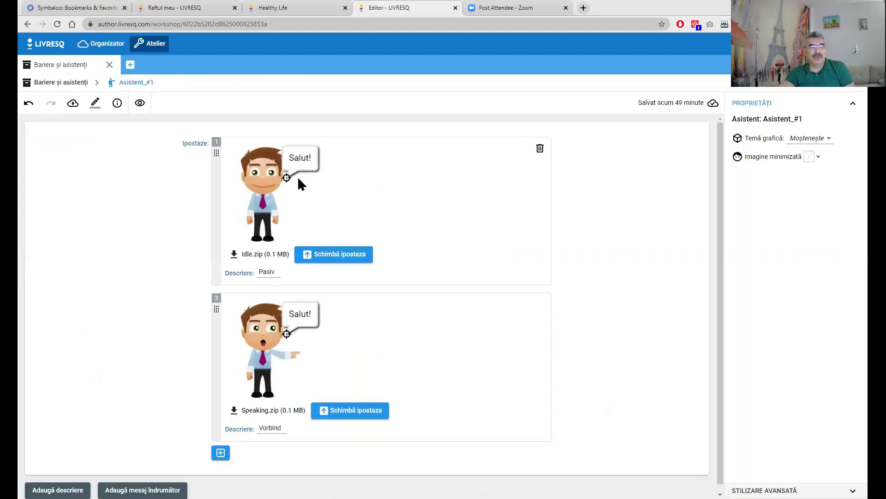
- Replace the assistant's Pasiv pose with the image 1am.png from the Imagini Livresq 2 folder
left_click(338, 256)
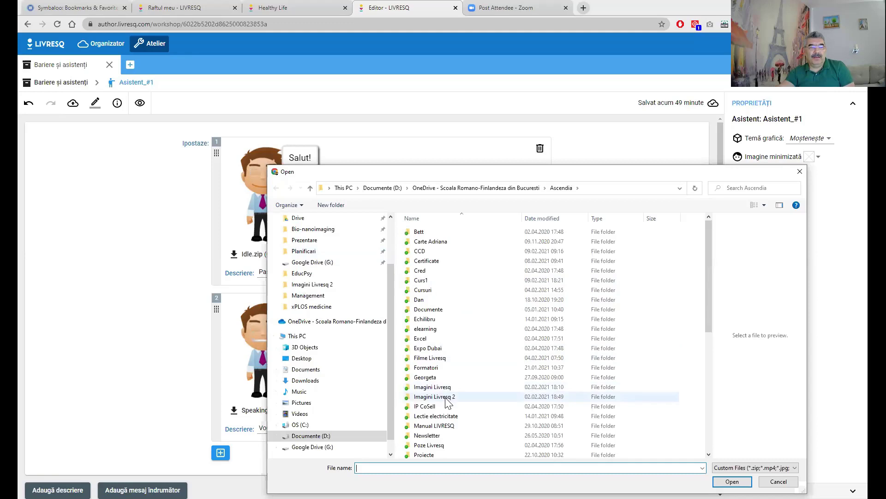
double_click(447, 397)
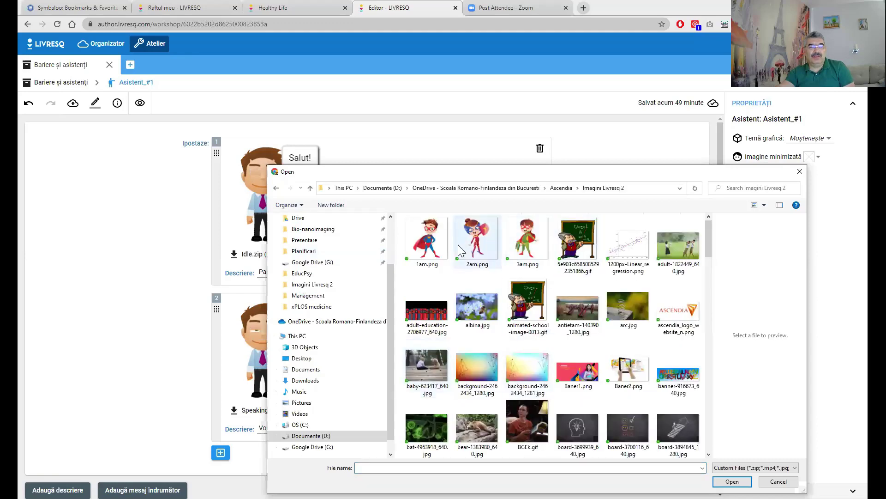
left_click(425, 243)
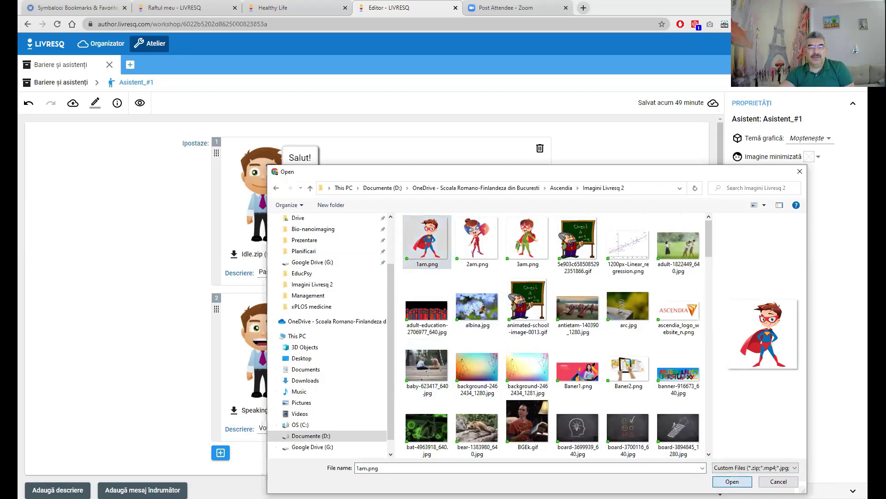
key("Return")
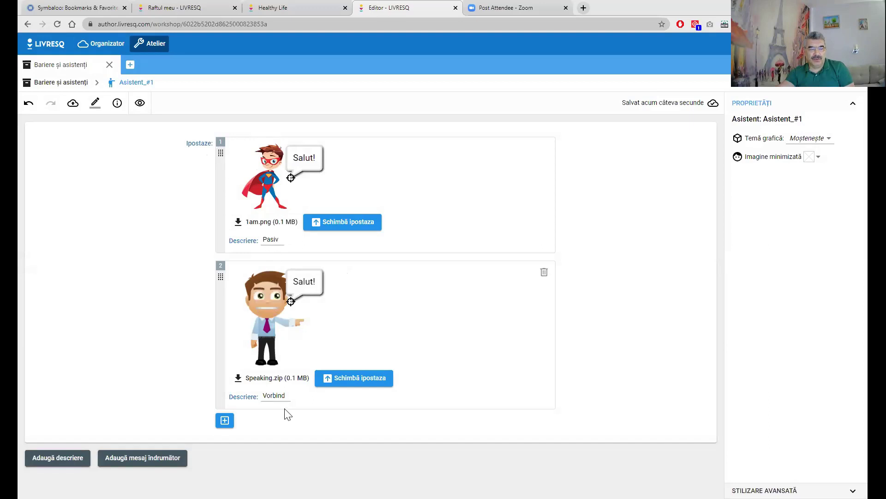
- Replace the assistant's Vorbind pose with the image 1am.png
left_click(356, 380)
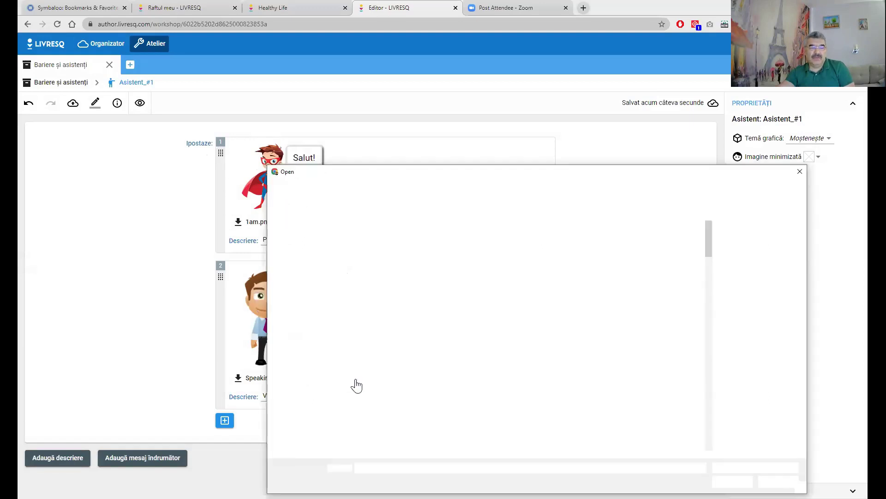
left_click(427, 240)
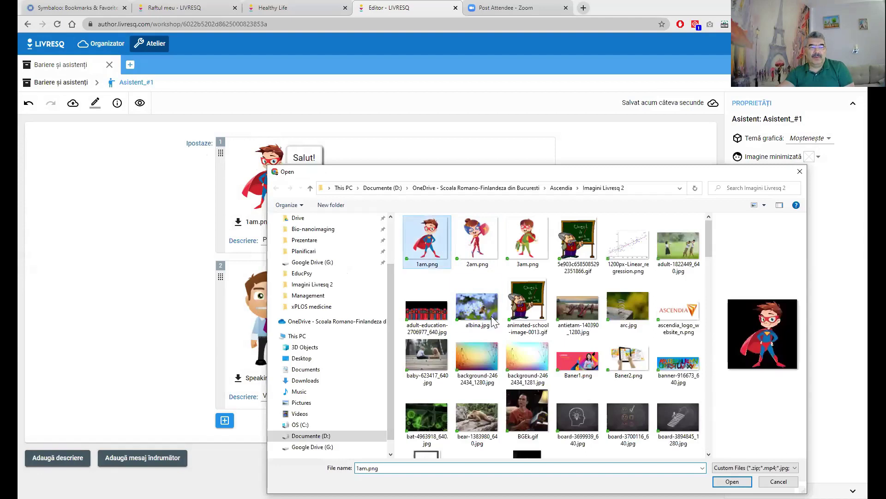
left_click(733, 481)
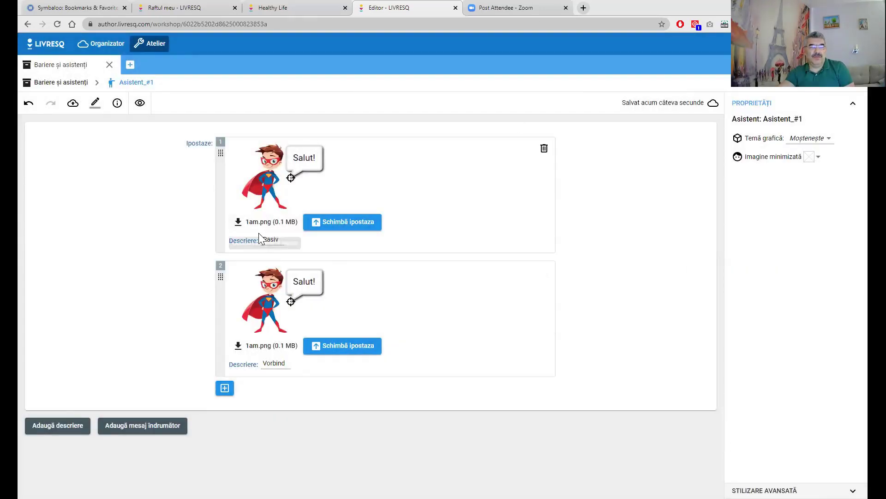
- Add a second assistant to the Bariere și asistenți project and open it for editing
left_click(74, 84)
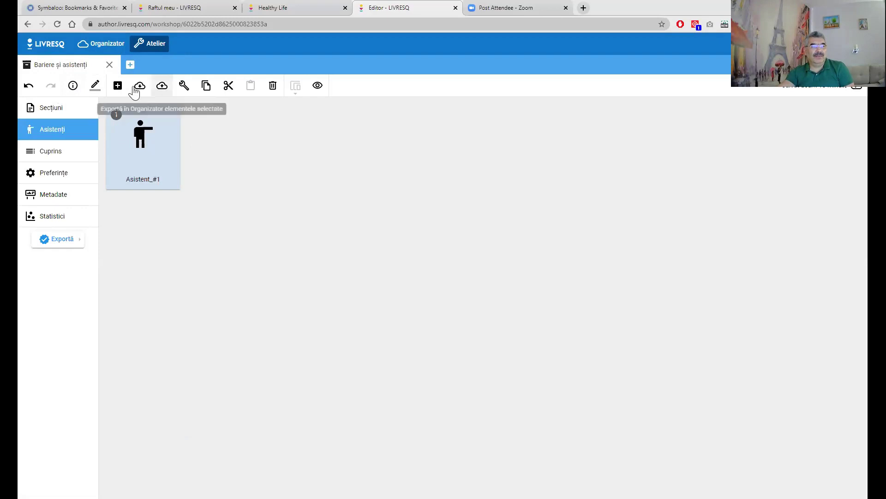
left_click(117, 86)
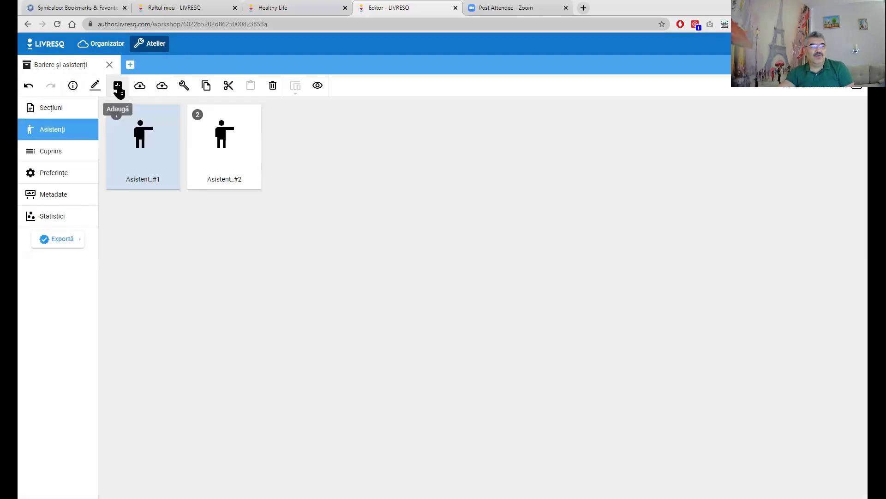
double_click(227, 159)
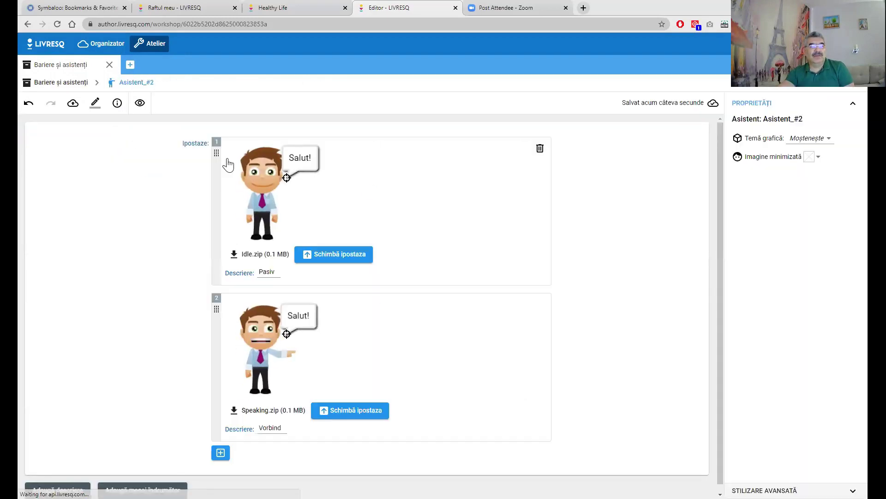
- Replace the second assistant's Pasiv pose with animated-school-image-0013.gif from the Imagini Livresq 2 folder
left_click(345, 260)
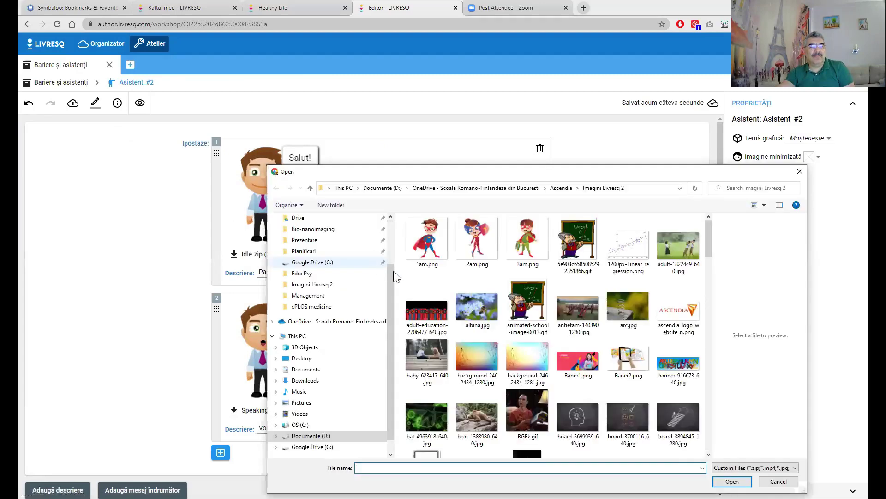
left_click(528, 305)
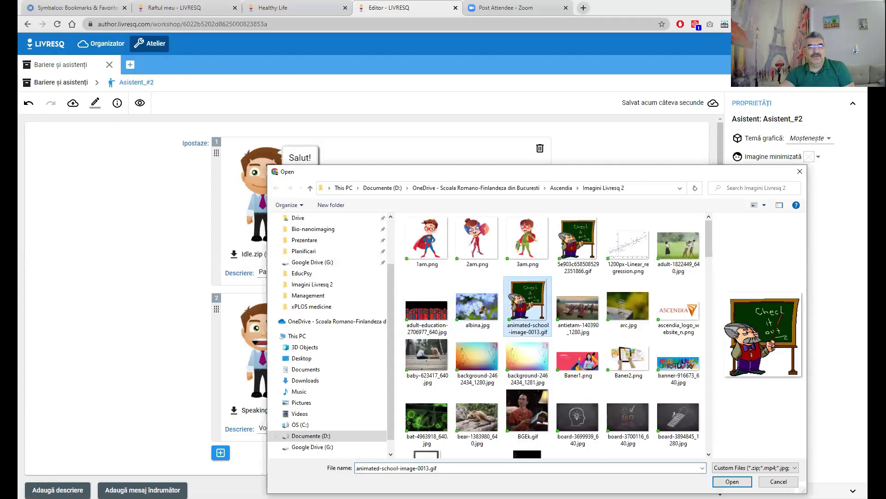
left_click(732, 482)
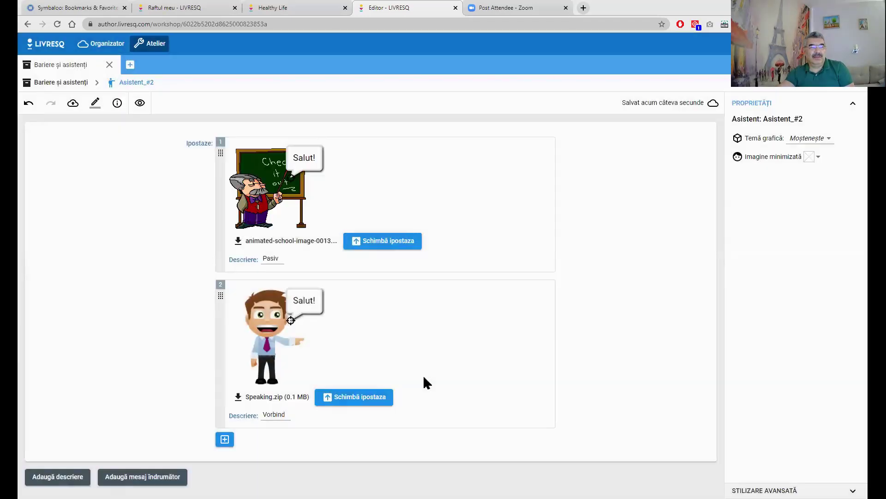
- Replace the second assistant's Vorbind pose with animated-school-image-0013.gif
left_click(359, 397)
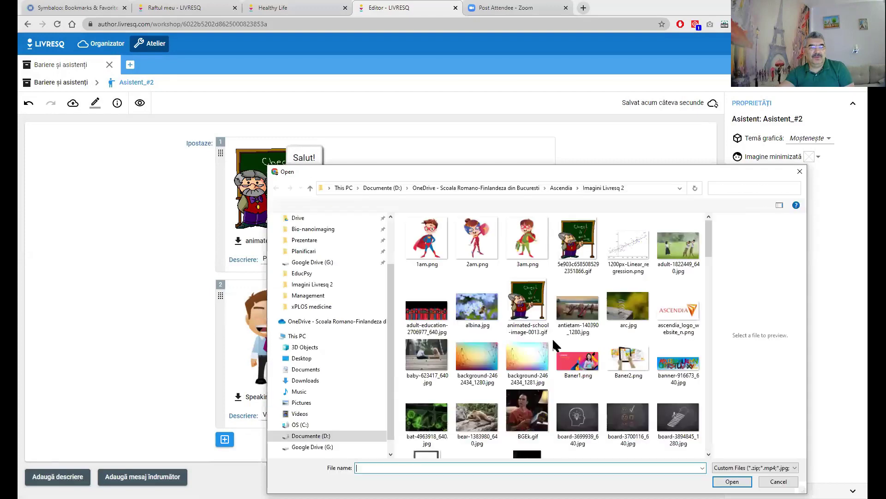
left_click(524, 292)
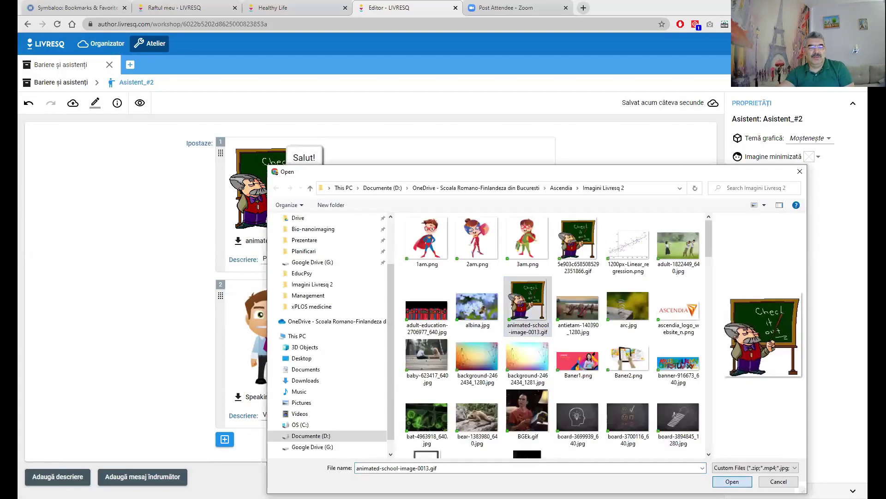
key("Return")
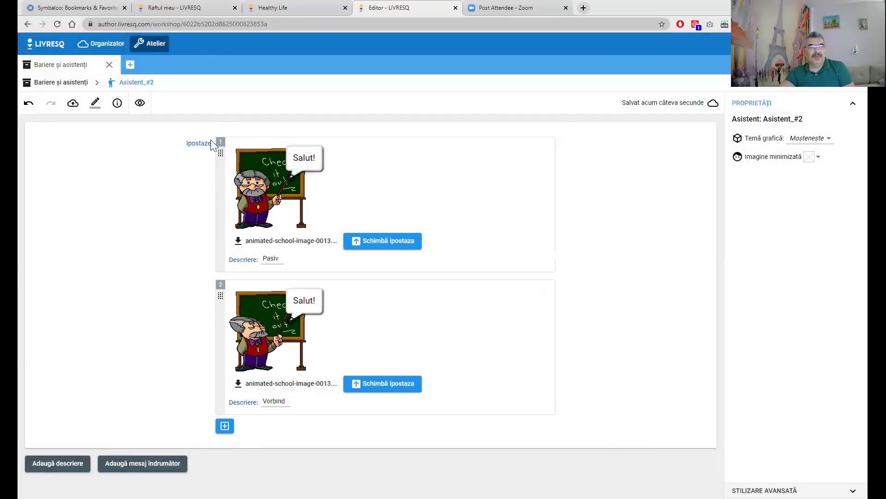
- Return to the project's sections and open the Copie după Bariere section for editing
left_click(62, 83)
left_click(54, 109)
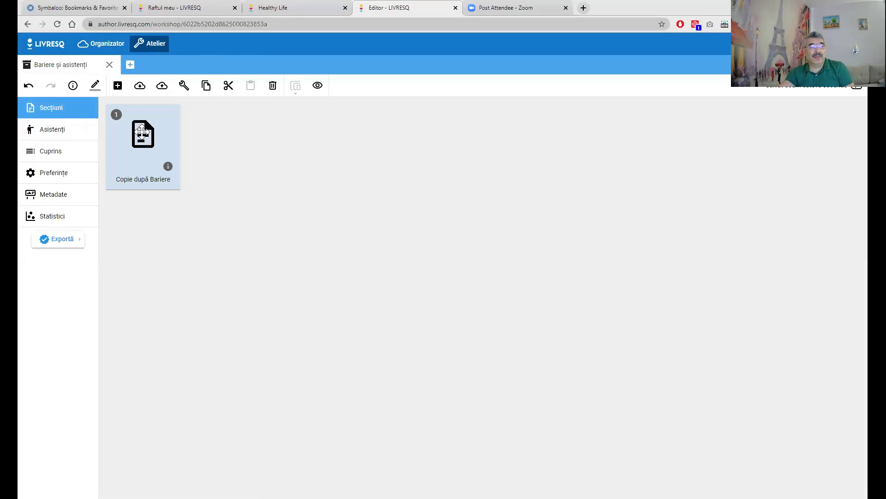
double_click(142, 133)
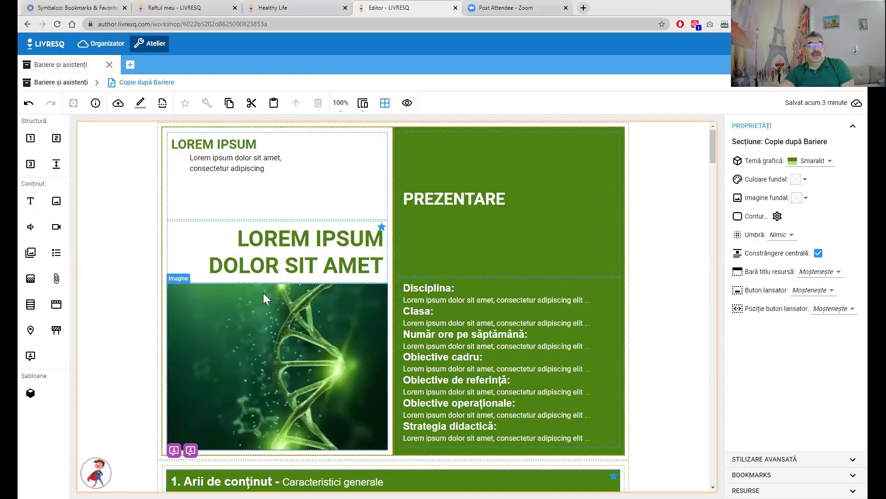
- Assign the first message below the DNA image, "In această lecție vom studia...", to Asistent_#2
scroll(263, 293, "down", 2)
scroll(264, 293, "down", 3)
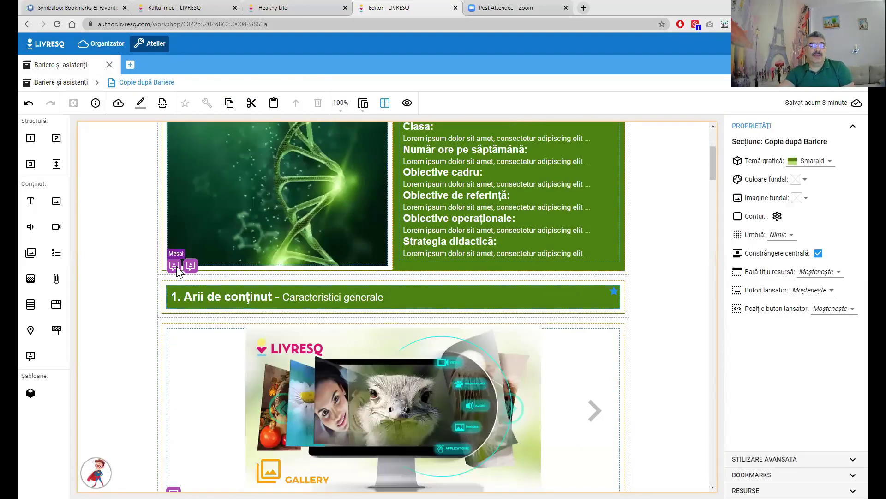
left_click(193, 266)
mouse_move(185, 271)
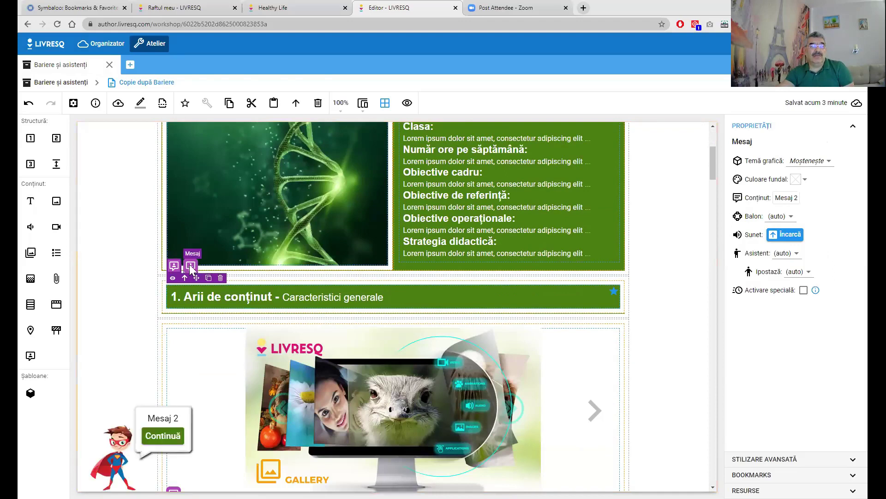
left_click_drag(191, 270, 175, 270)
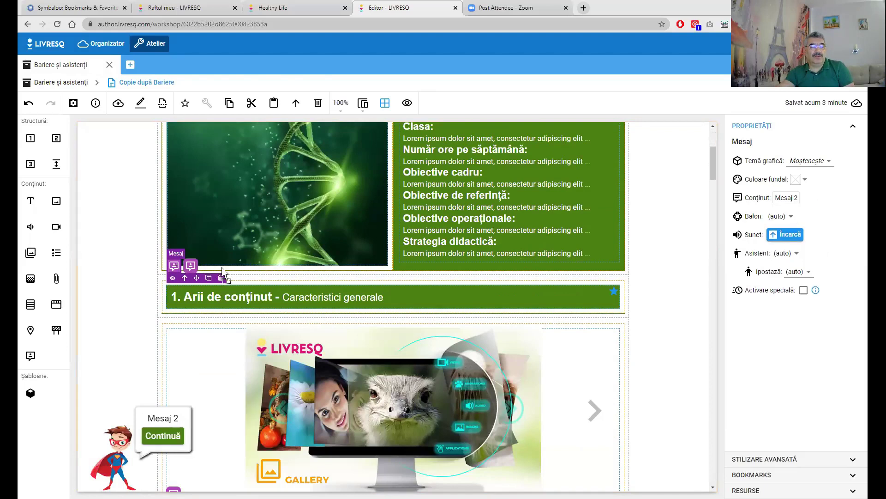
left_click(188, 267)
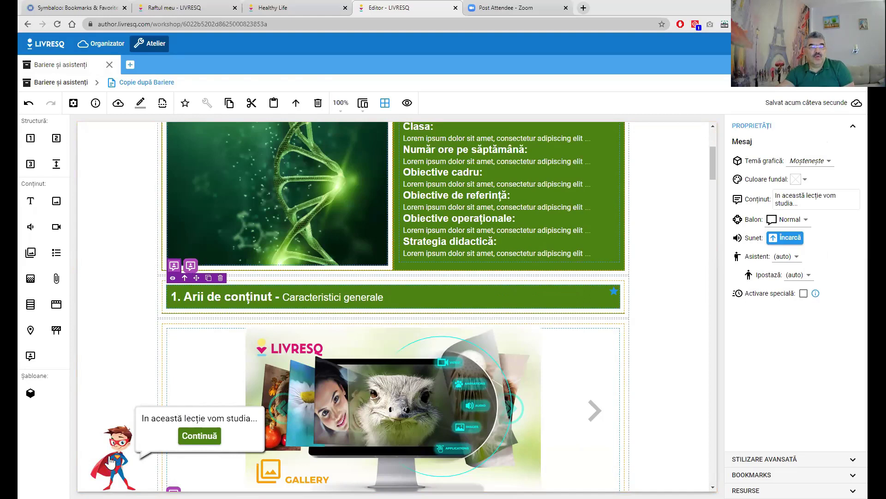
left_click(796, 260)
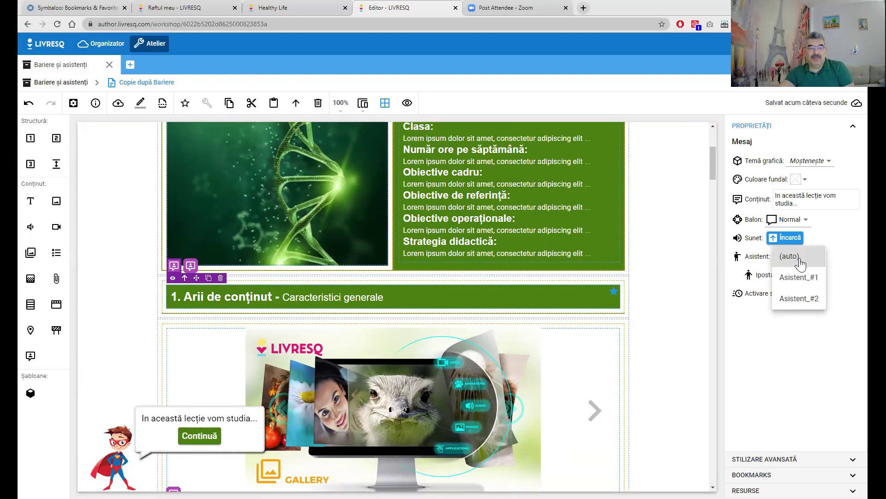
left_click(797, 300)
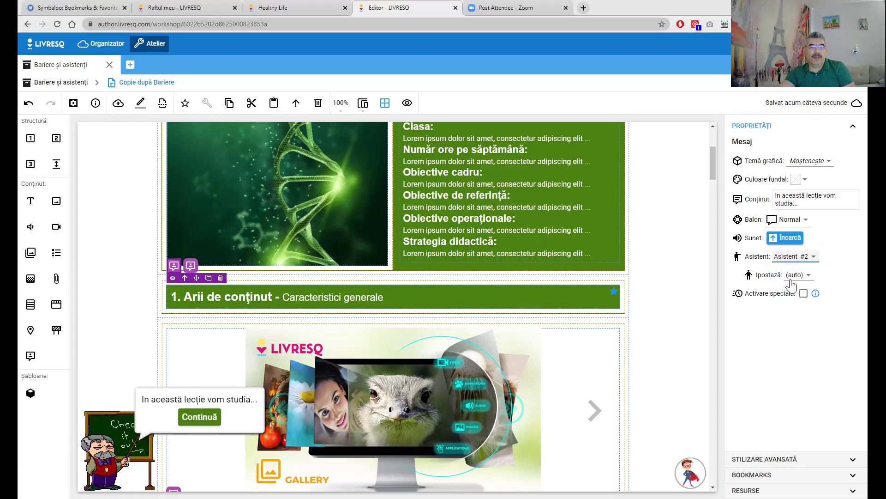
- Assign the message Mesaj 3, placed below the gallery, to Asistent_#2
left_click(191, 266)
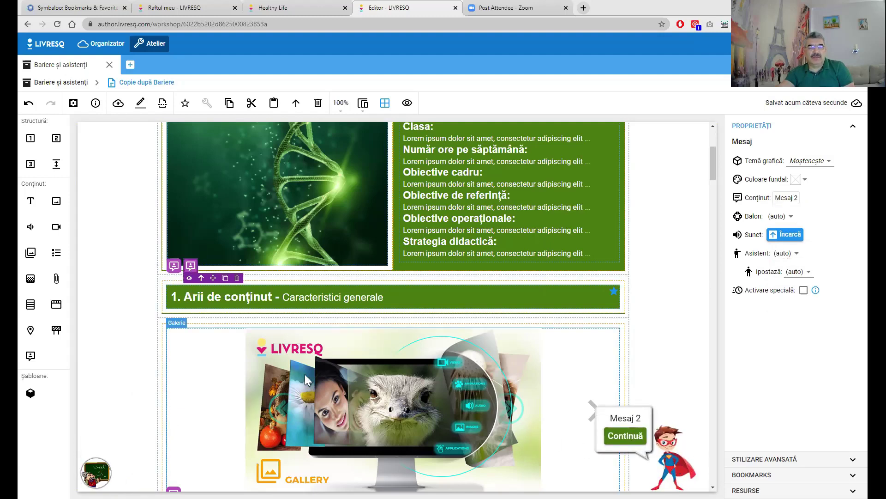
scroll(270, 374, "down", 5)
left_click(173, 266)
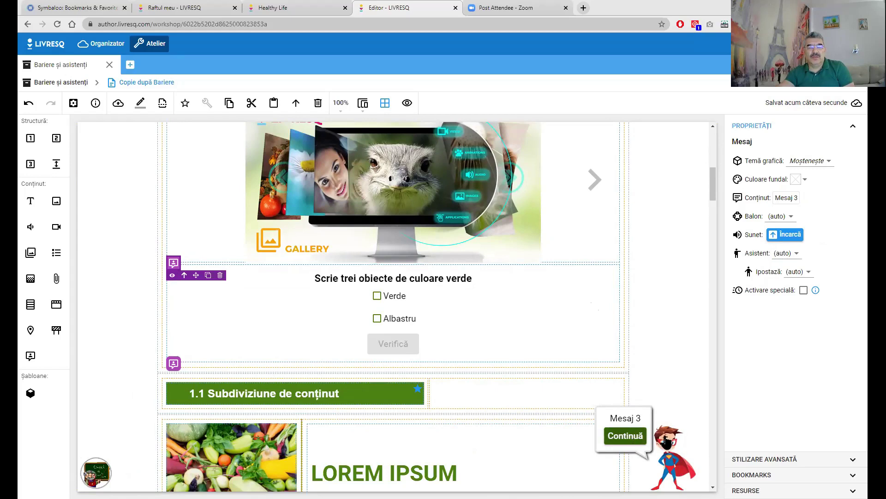
left_click(804, 272)
left_click(788, 258)
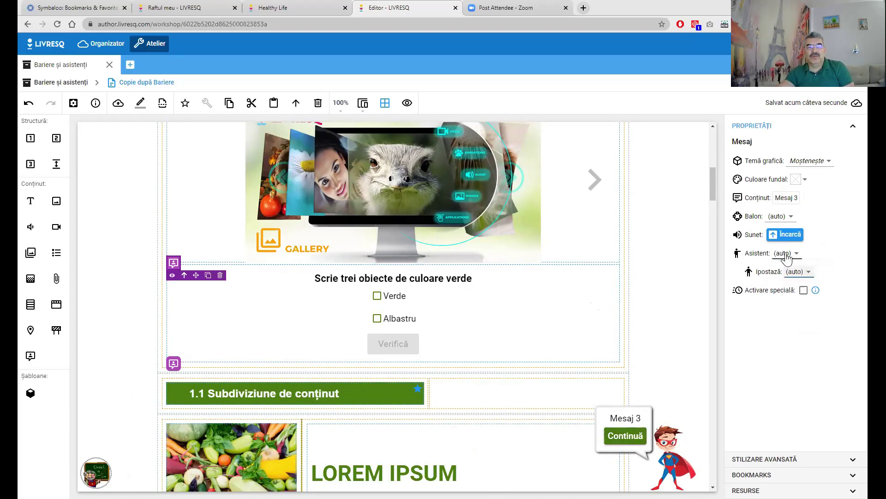
left_click(791, 254)
left_click(793, 293)
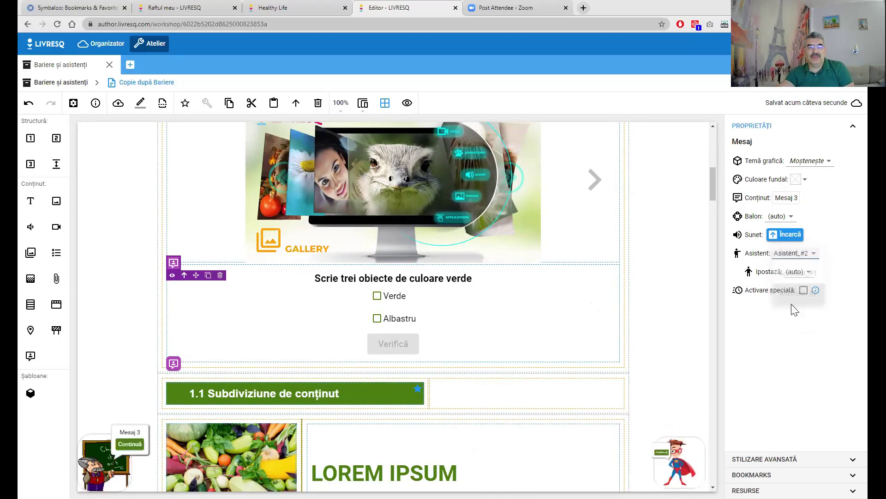
- Preview the section, continue past the assistants' first two messages, and advance the gallery to its next image
scroll(536, 469, "down", 4)
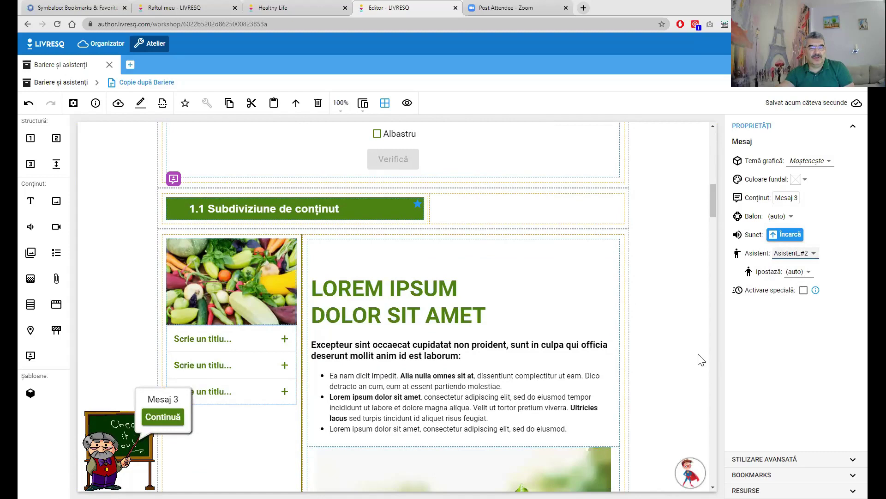
left_click(407, 104)
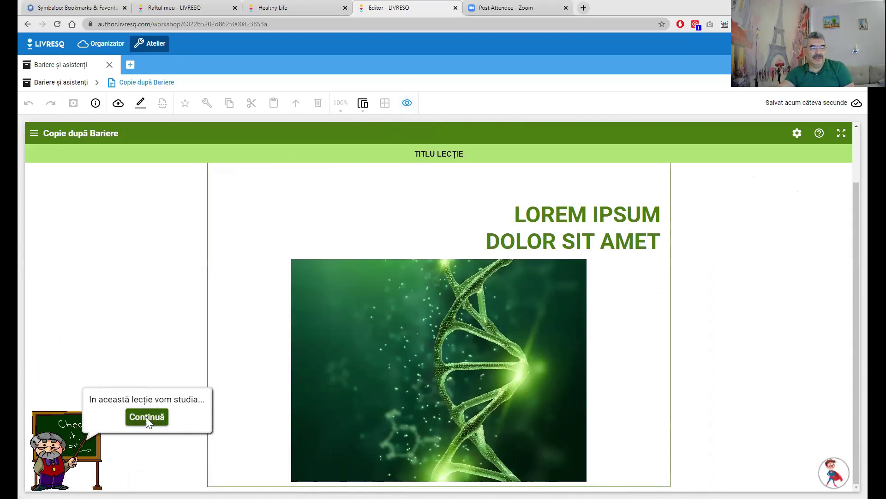
left_click(147, 418)
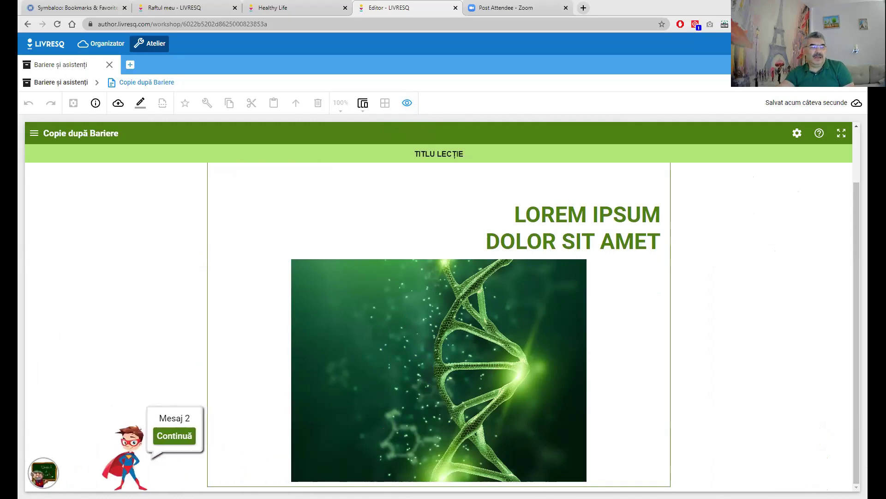
left_click(162, 436)
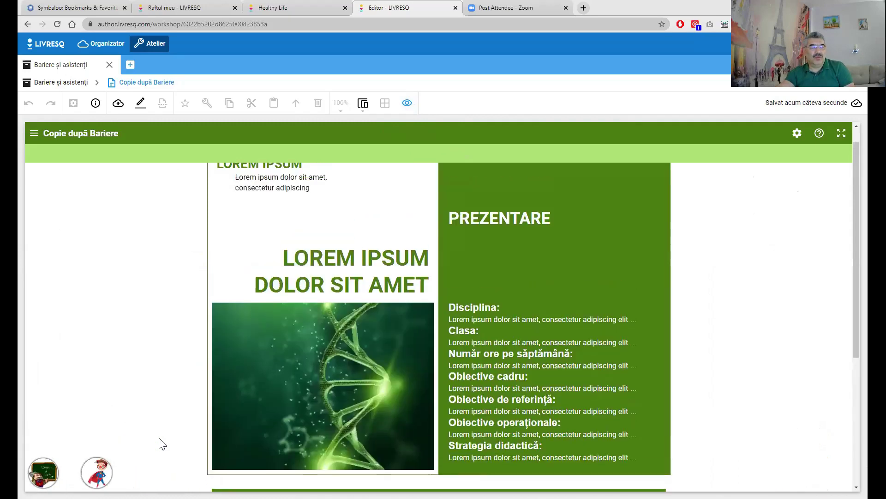
scroll(166, 437, "down", 5)
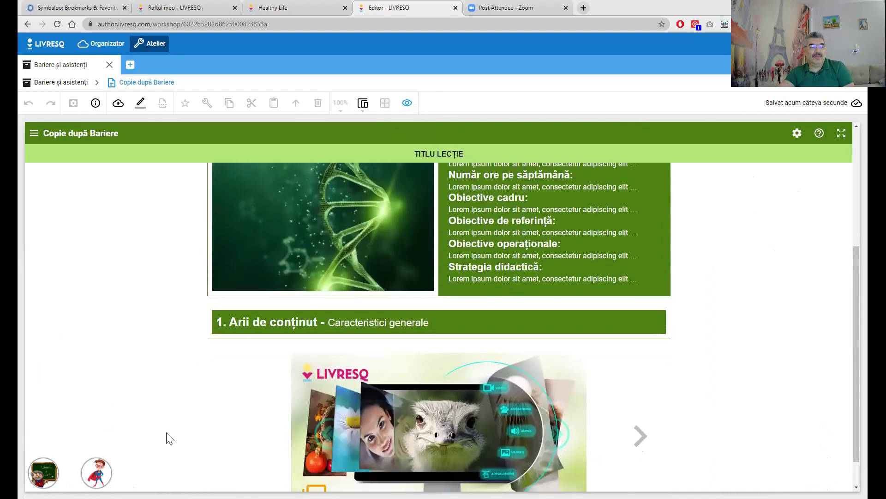
left_click(639, 399)
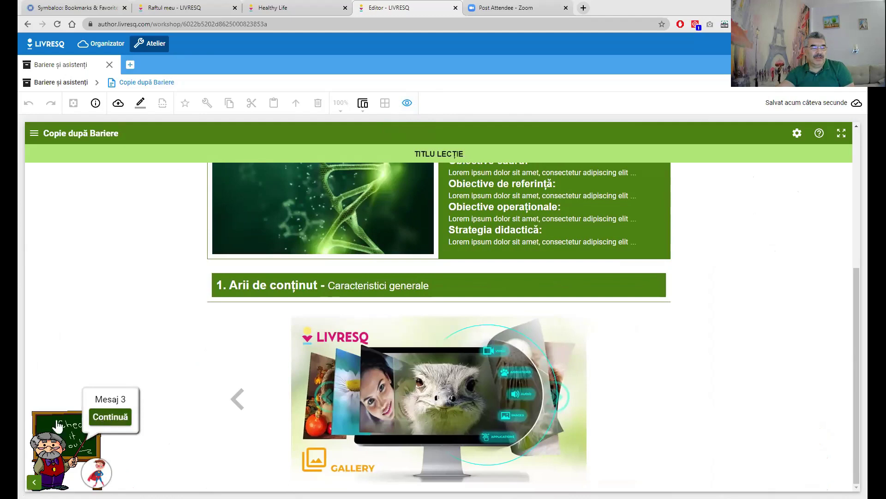
- Continue past Mesaj 3 in the preview, answer the quiz with Verde, check the answer, and try continuing past mesaj 4
left_click(113, 284)
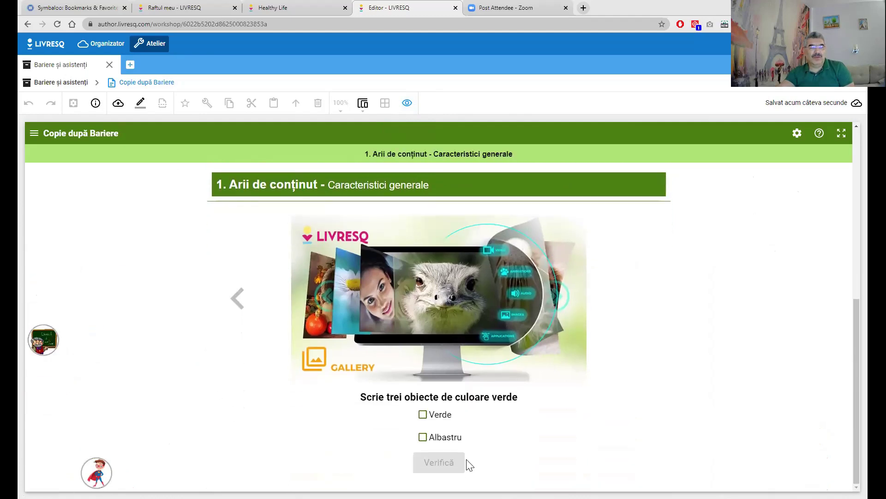
left_click(423, 414)
left_click(444, 461)
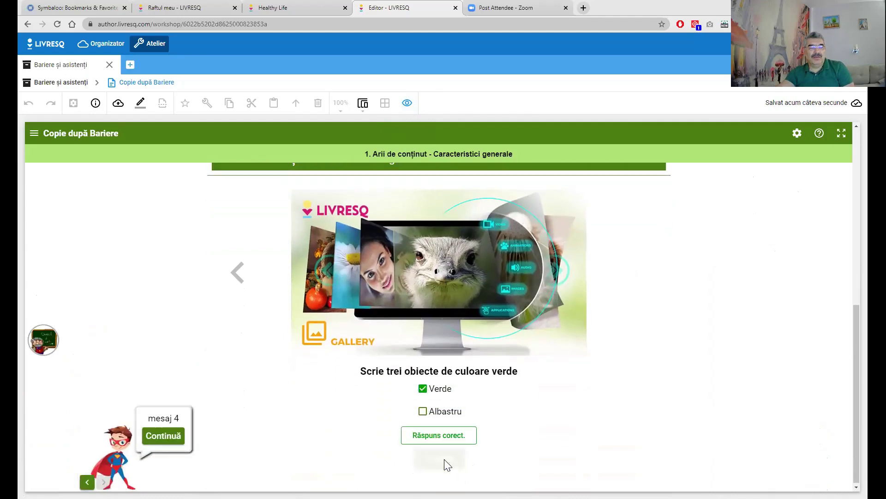
left_click(163, 435)
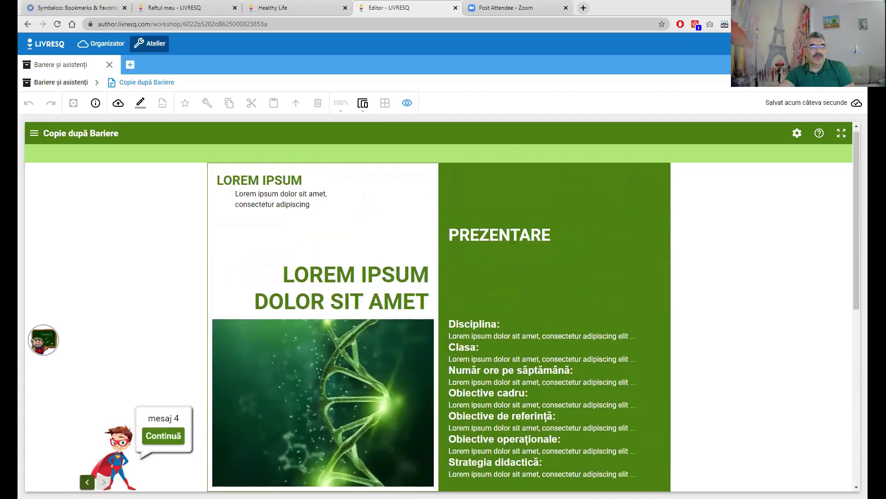
- Reopen the teacher assistant in the preview, step through its messages to Mesaj 3, and leave the preview
left_click(43, 352)
left_click(50, 351)
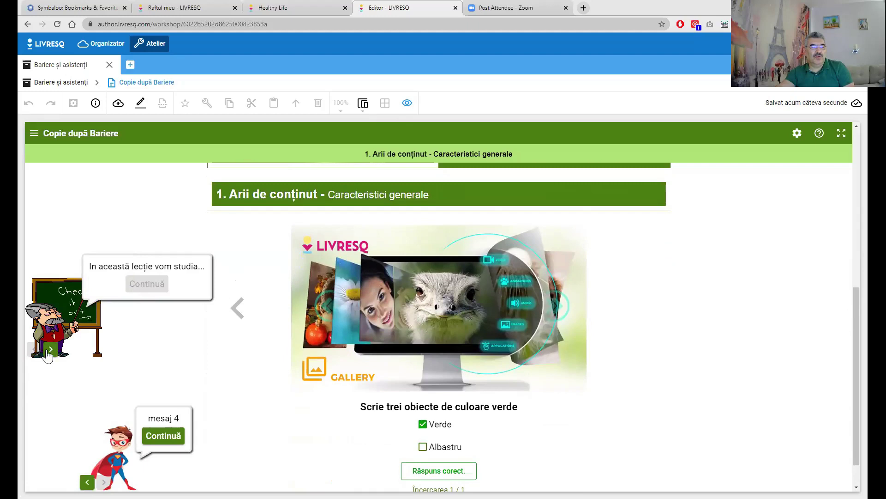
left_click(49, 351)
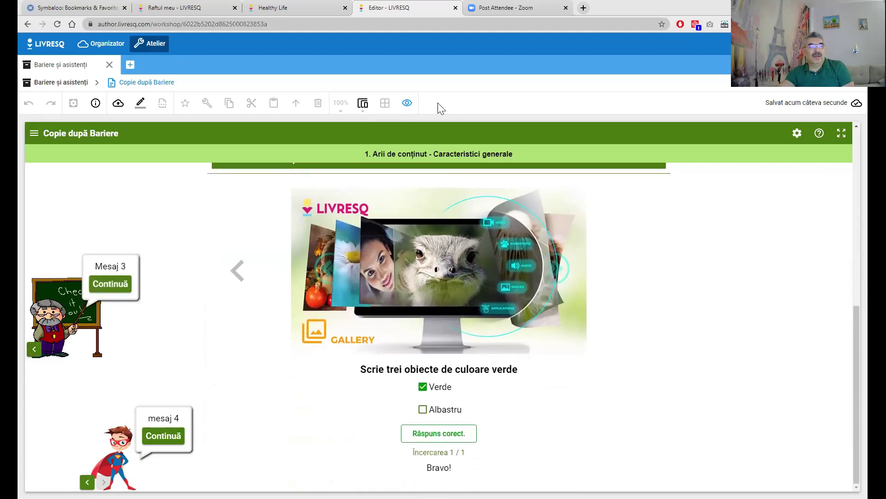
left_click(407, 102)
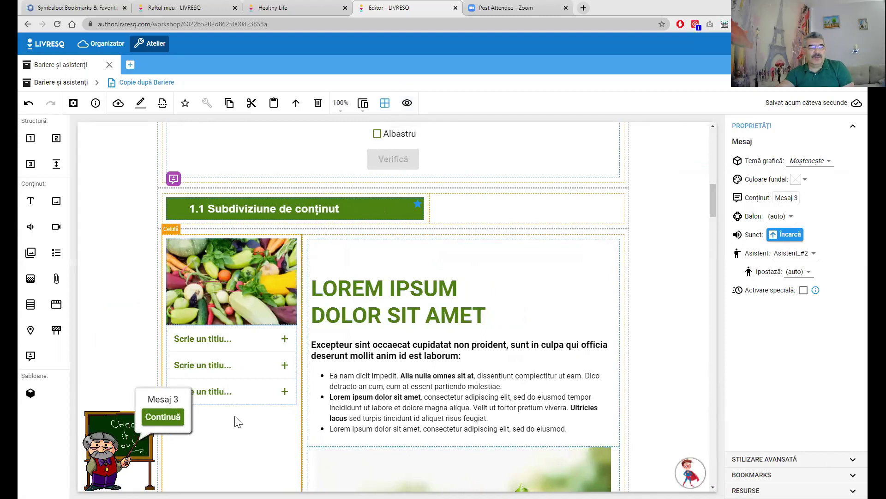
- Continue past Mesaj 3 in the editor and read the explanation of the Activare specială option
left_click(163, 417)
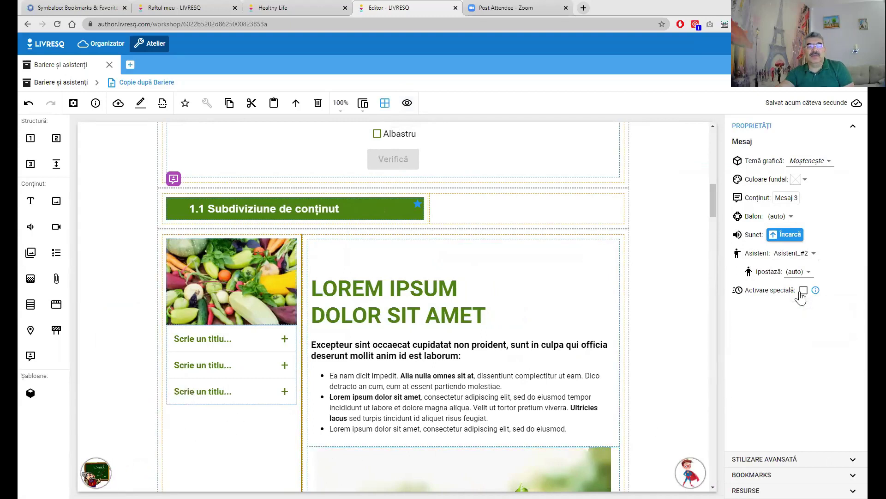
mouse_move(816, 292)
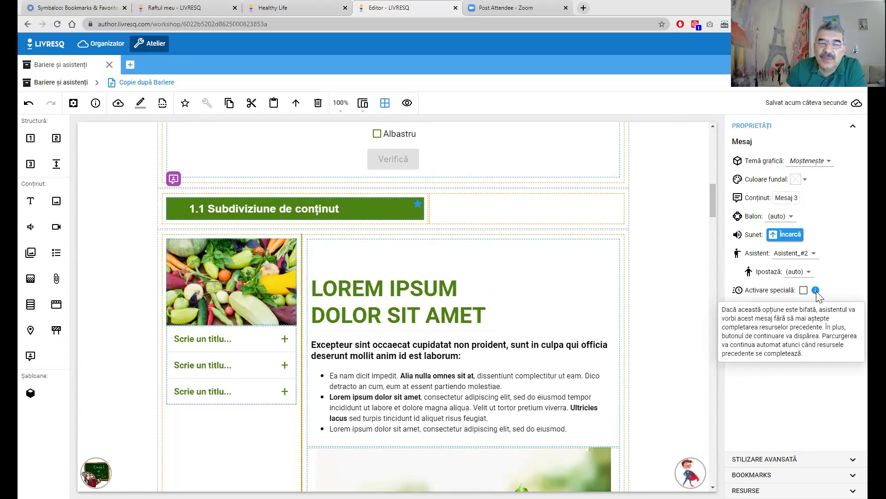
- Enable Activare specială for Mesaj 3, and preview the section past the first two messages to the gallery's next image
left_click(804, 290)
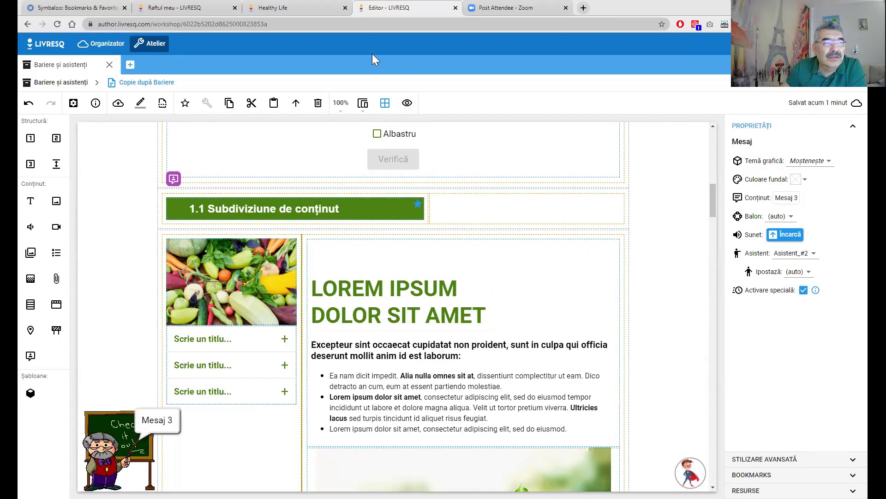
left_click(406, 104)
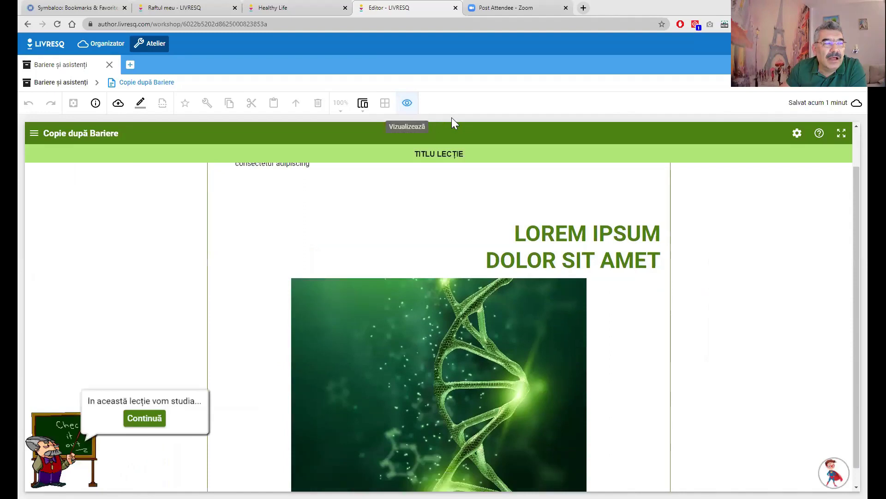
left_click(147, 417)
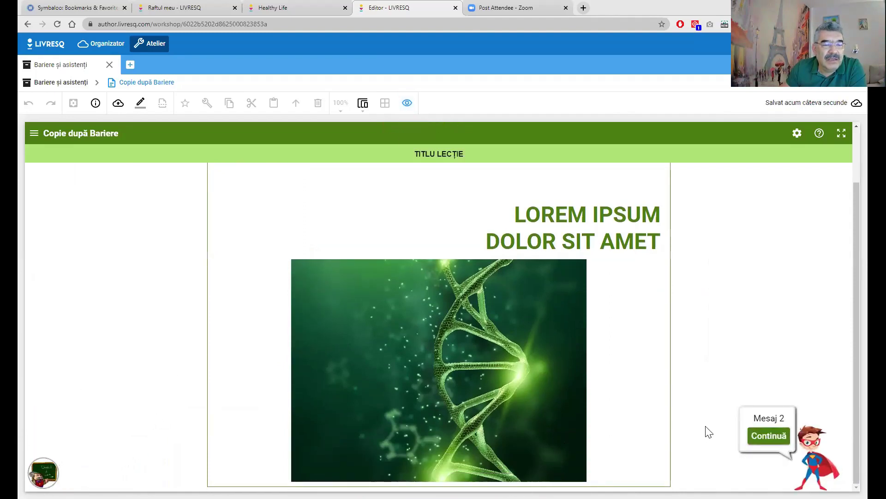
left_click(776, 445)
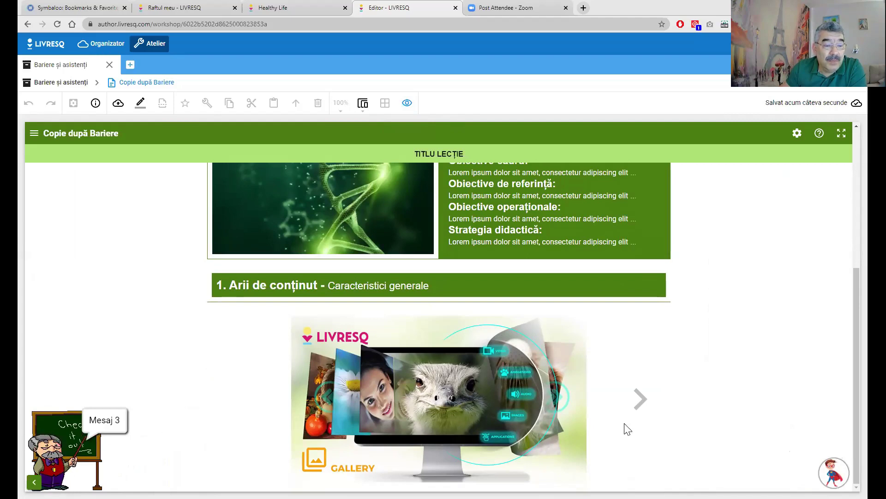
left_click(642, 406)
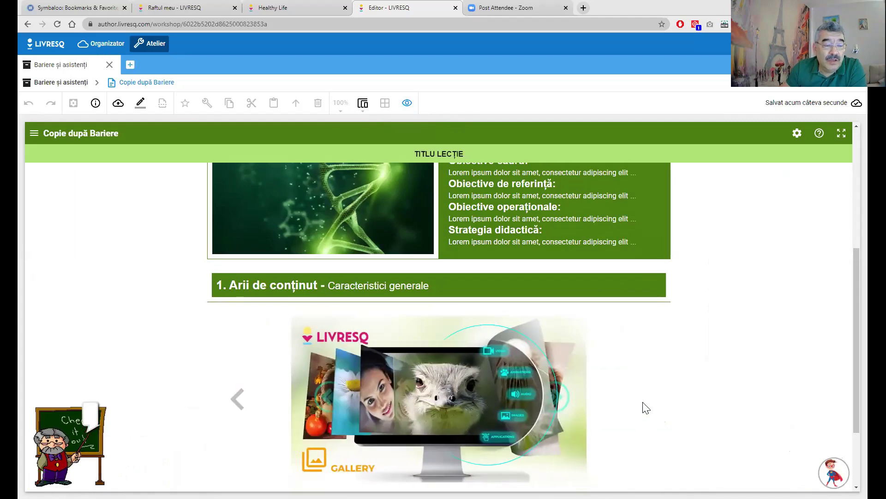
- Answer the preview's quiz with Verde, check the answer, continue past mesaj 4, and return to the editor
scroll(641, 408, "down", 2)
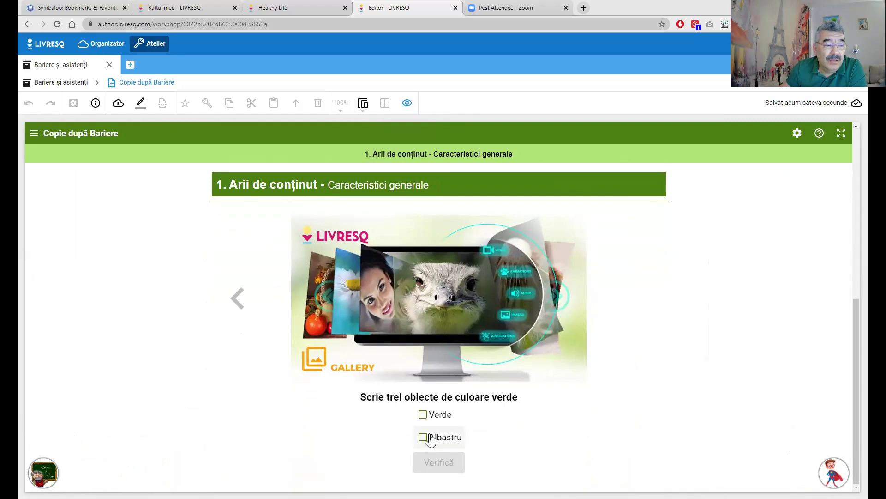
left_click(423, 414)
left_click(447, 467)
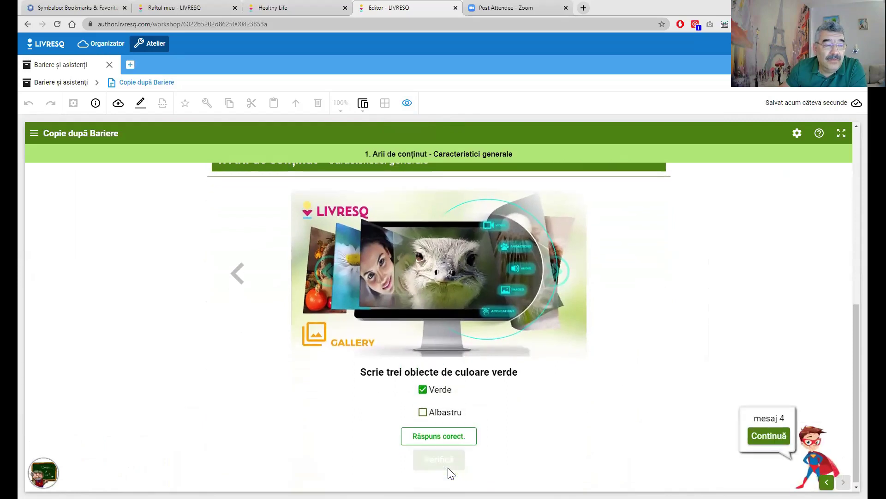
left_click(767, 435)
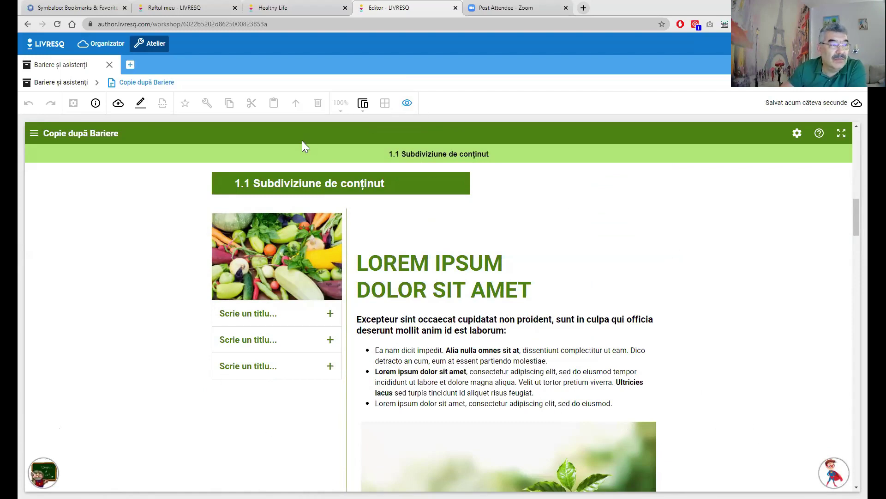
left_click(407, 103)
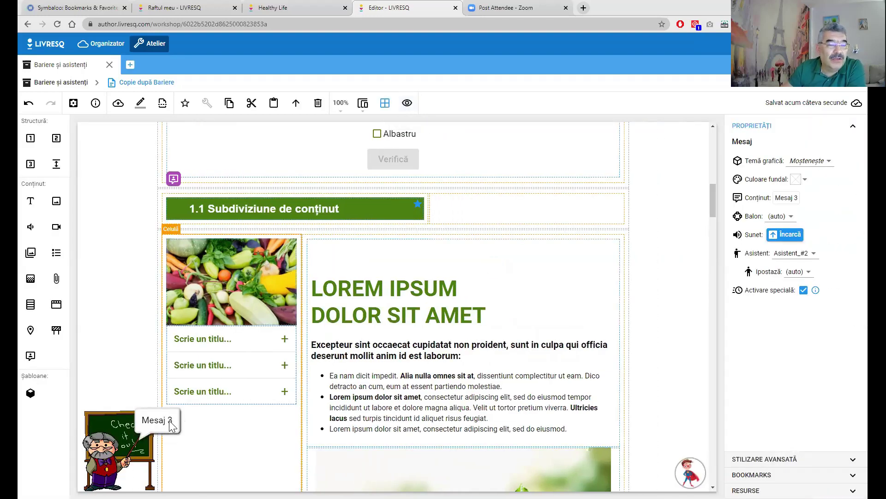
- Enable Activare specială for mesaj 4, placed just below the quiz
scroll(178, 271, "up", 3)
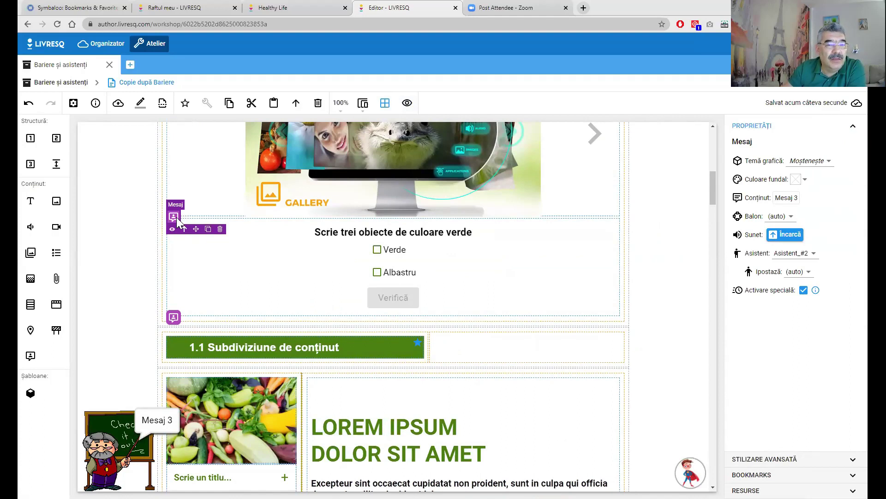
left_click(173, 317)
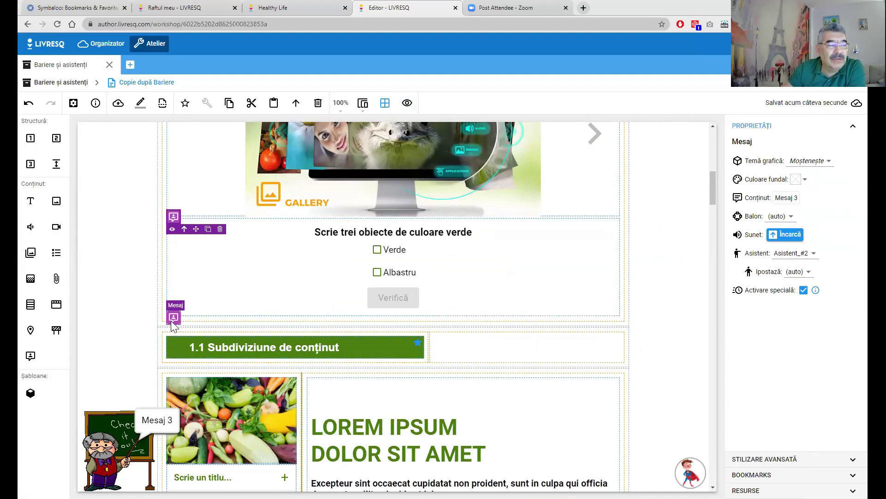
left_click(804, 290)
- Enable Activare specială for the opening message and Mesaj 2 below the DNA image
scroll(353, 368, "up", 8)
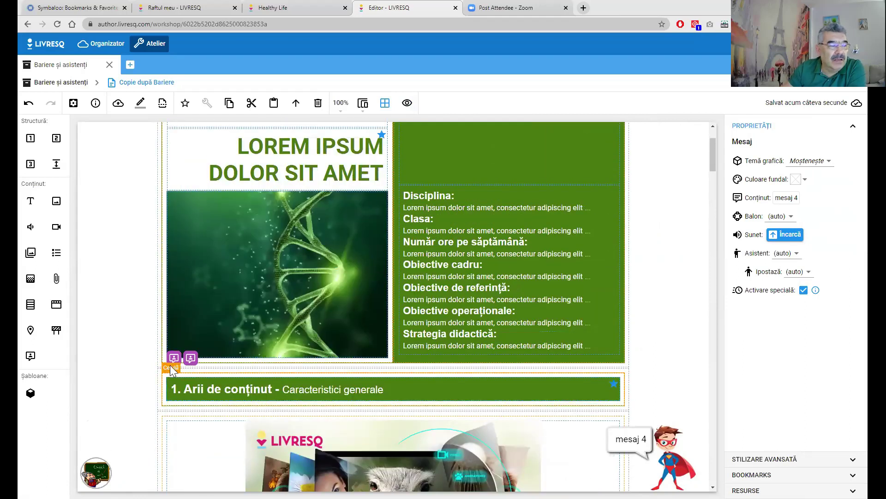
left_click(173, 359)
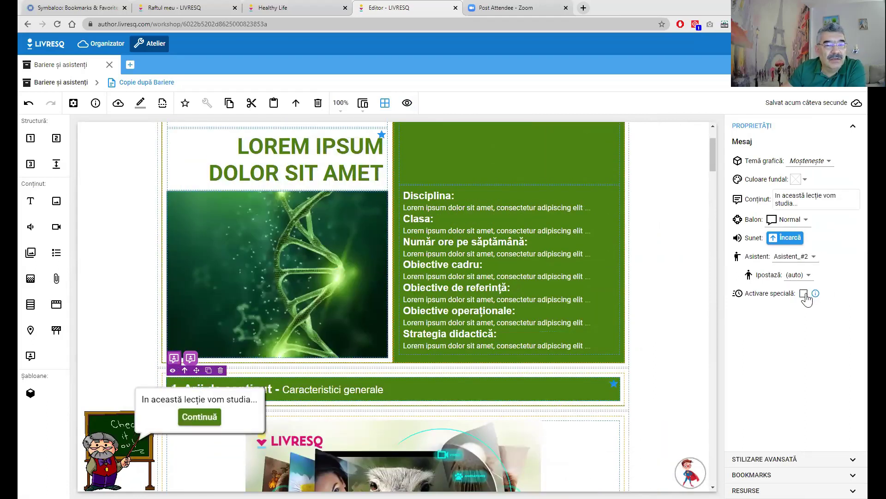
left_click(191, 357)
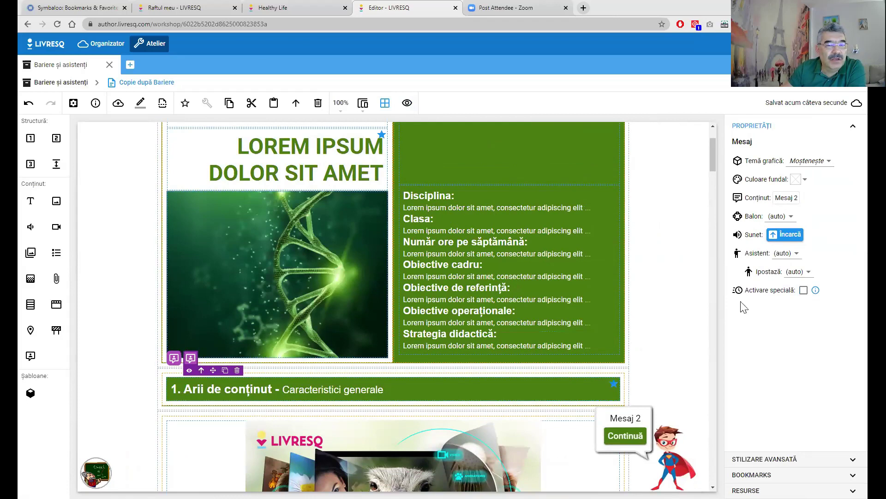
left_click(804, 290)
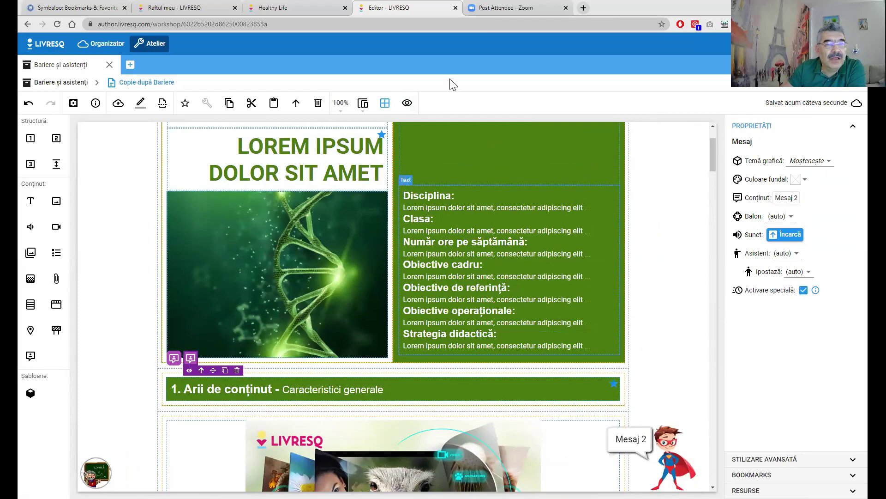
- Preview the section, highlight the opening message's text, close and reopen the teacher assistant's message, and leave the preview
left_click(407, 103)
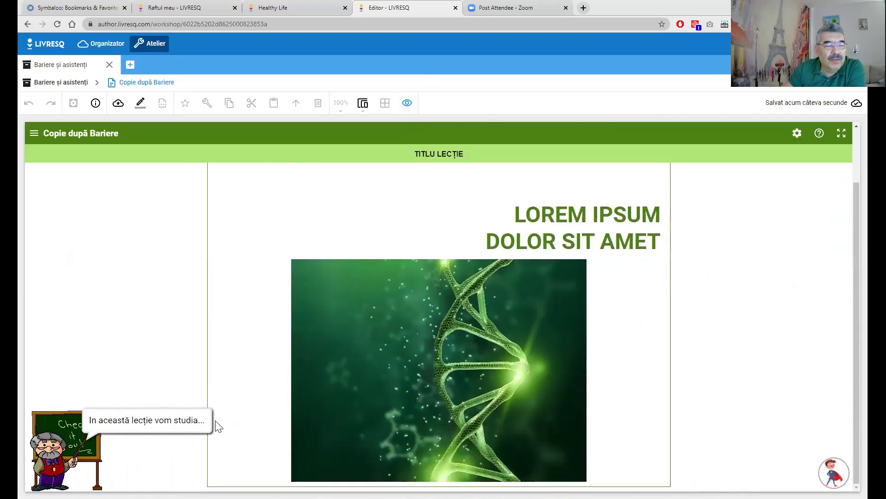
left_click_drag(89, 420, 189, 425)
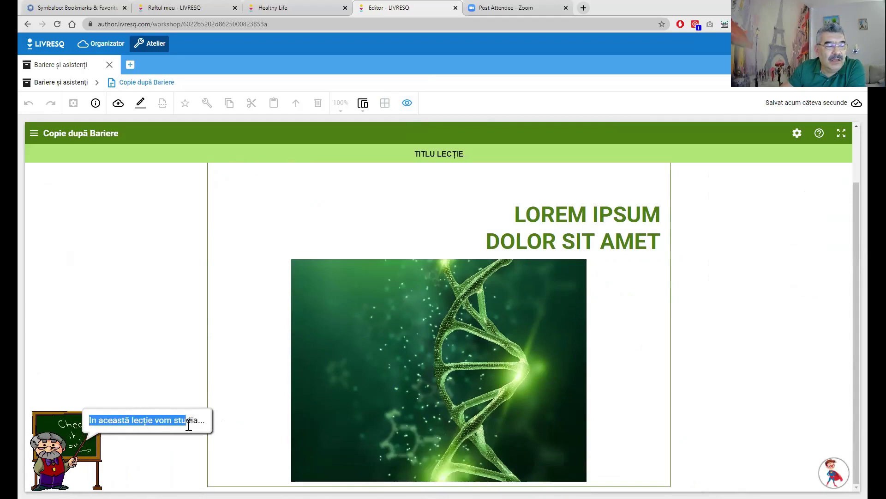
left_click(211, 432)
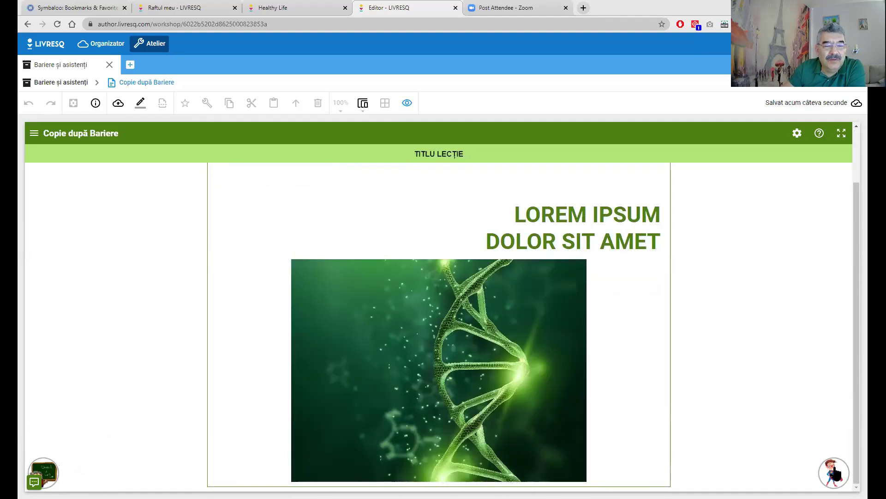
scroll(305, 445, "up", 2)
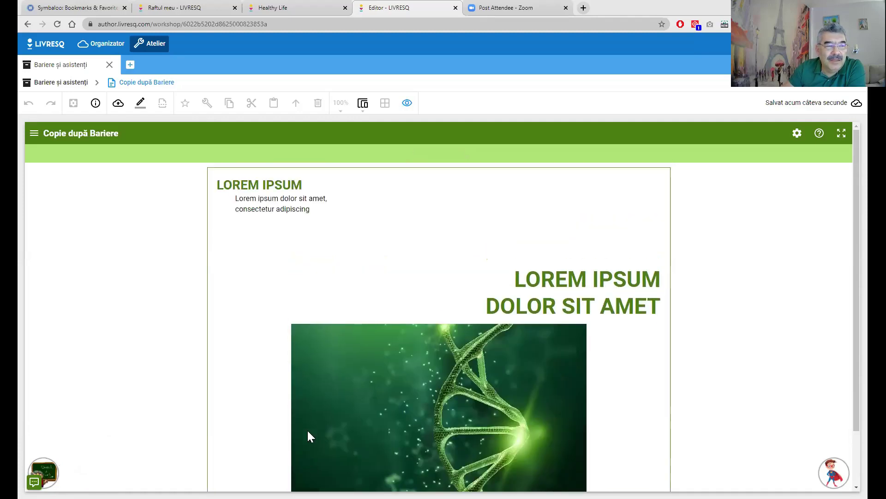
scroll(125, 447, "down", 2)
left_click(39, 474)
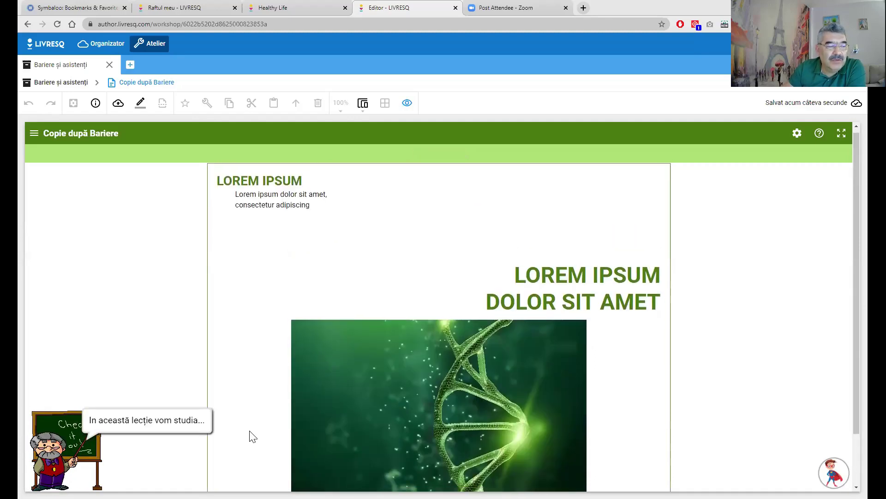
left_click(56, 440)
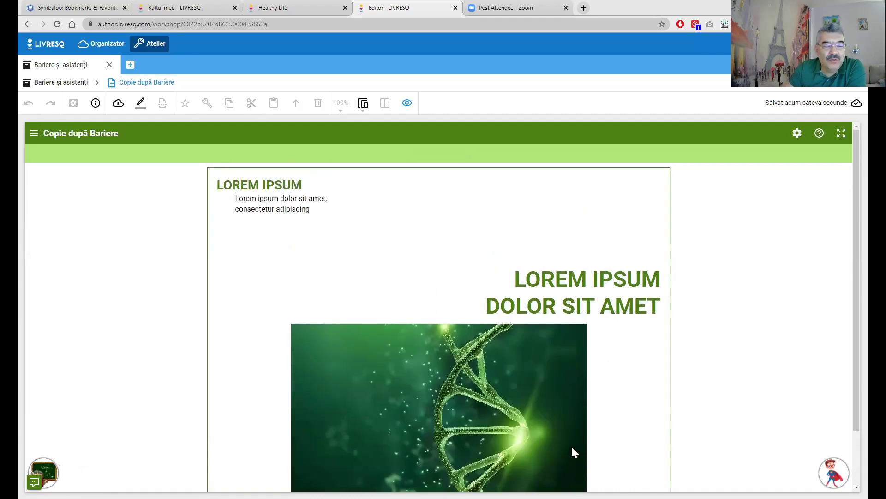
left_click(410, 107)
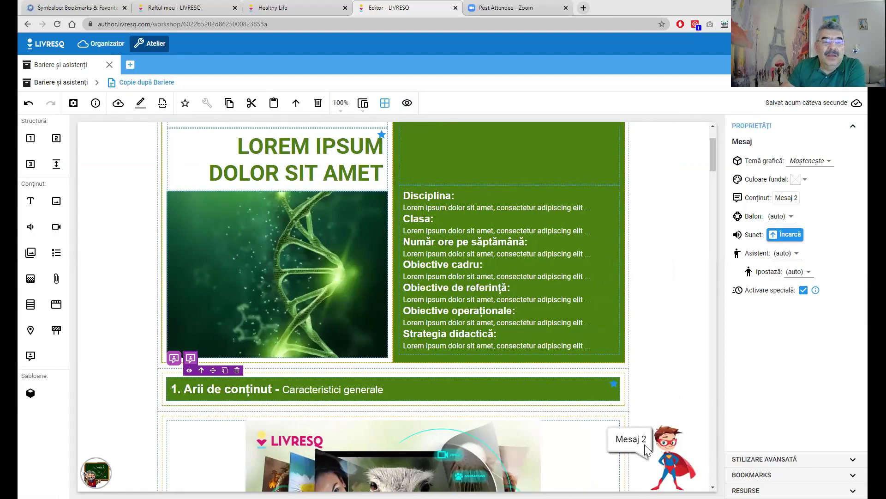
- Turn off Activare specială for Mesaj 2 and for the opening message below the DNA image
left_click(804, 290)
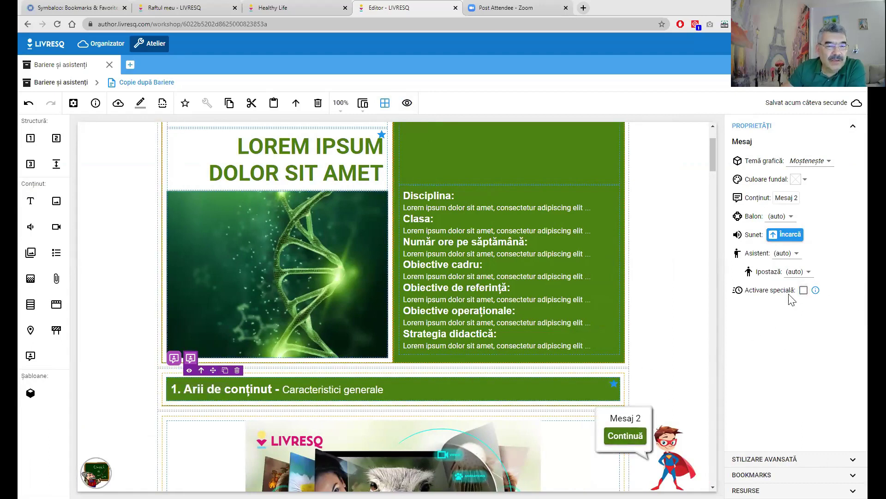
left_click(175, 360)
left_click(804, 296)
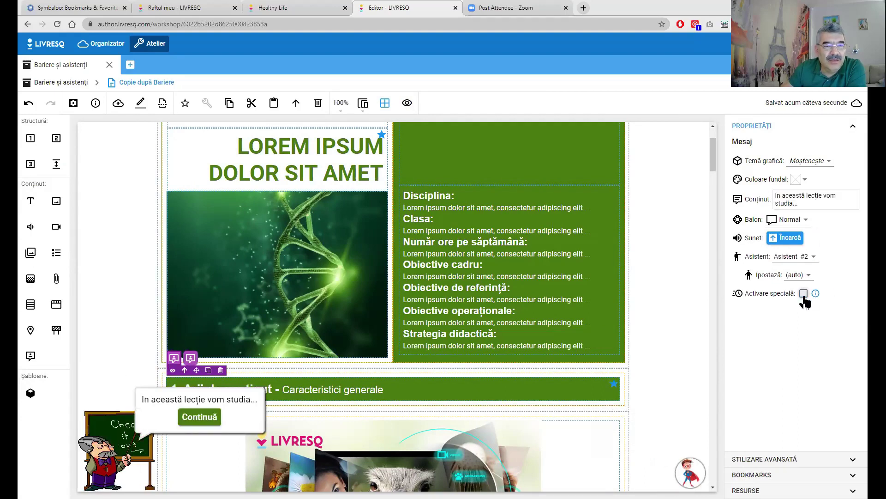
scroll(652, 408, "down", 4)
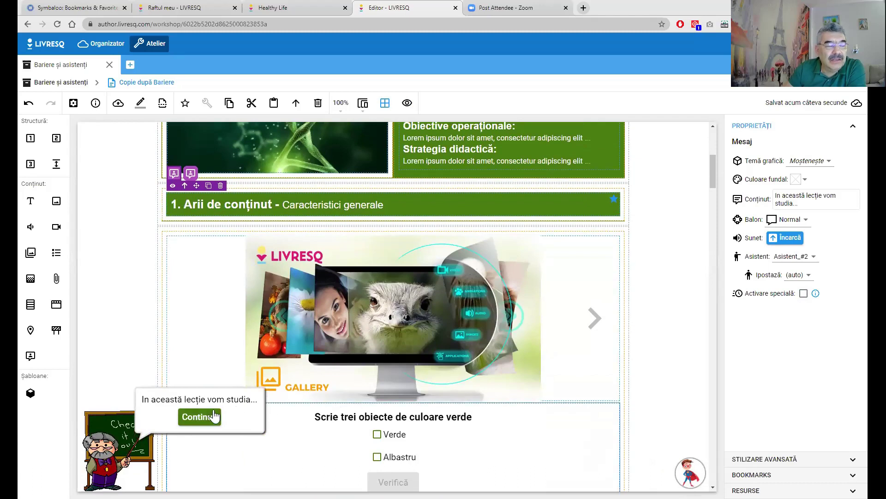
scroll(378, 421, "up", 4)
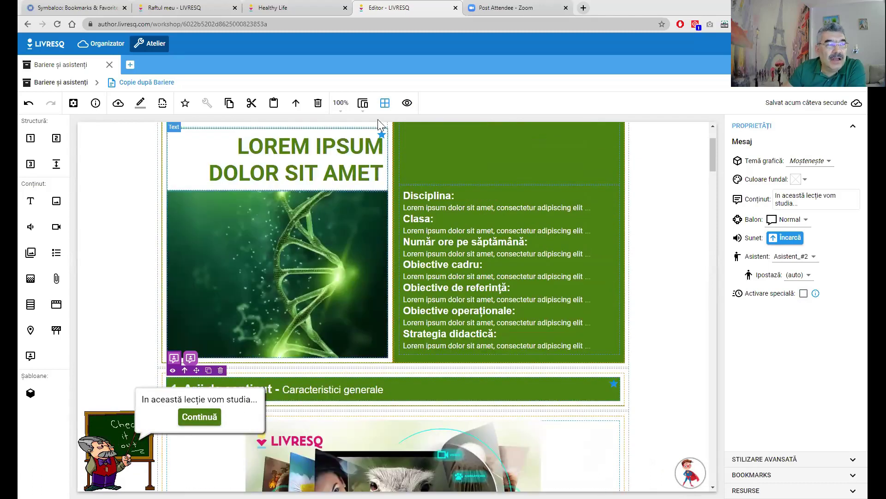
- Preview the section again, continue past the opening message and Mesaj 2, and advance the gallery to reach the quiz
left_click(407, 103)
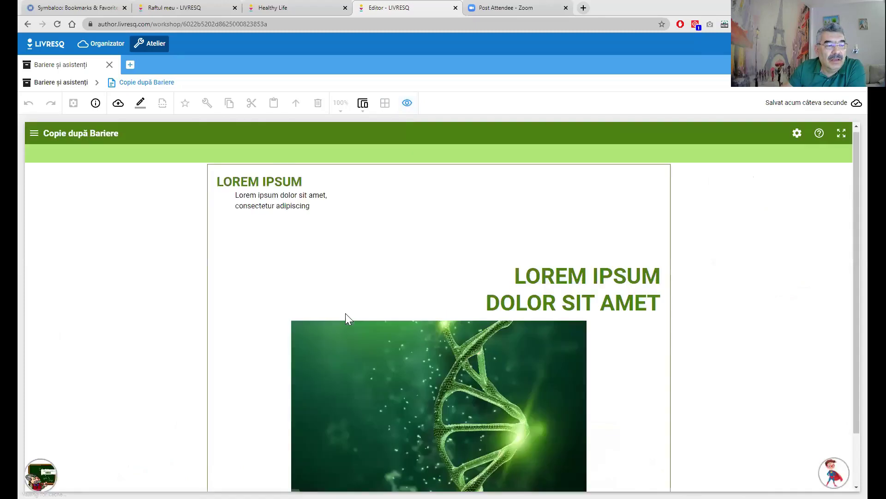
left_click(150, 421)
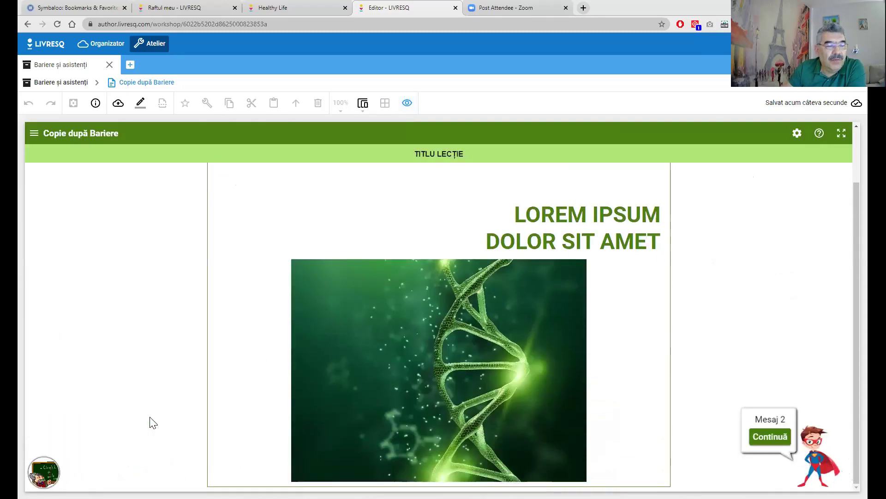
left_click(778, 436)
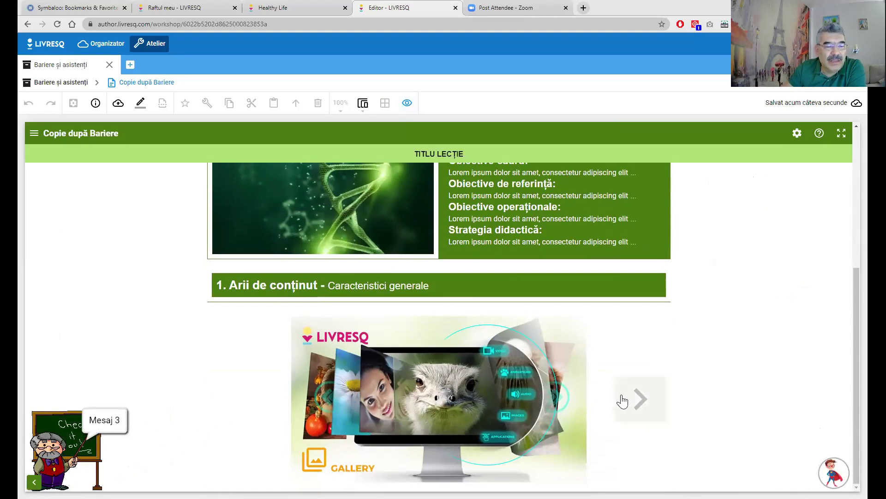
left_click(644, 402)
scroll(645, 395, "down", 2)
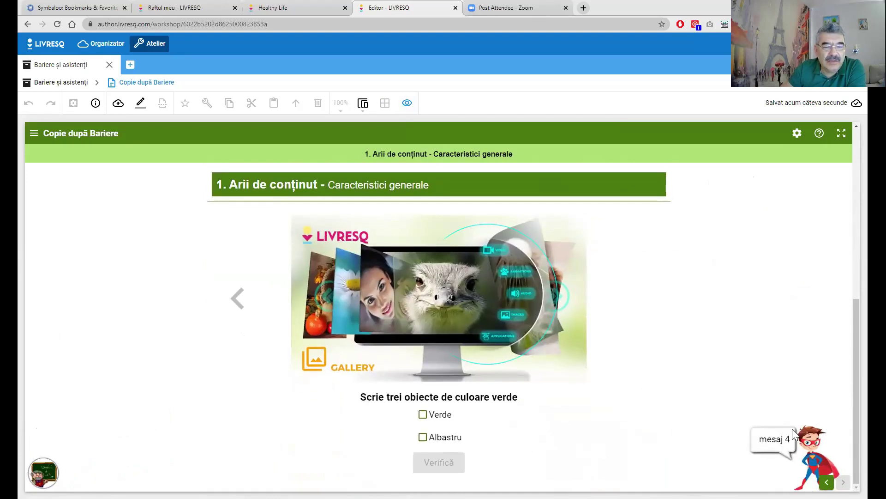
- Check Verde as the quiz answer in the preview, look through the content that follows, and return to the editor
left_click(423, 414)
left_click(438, 463)
scroll(435, 464, "down", 8)
scroll(418, 432, "down", 5)
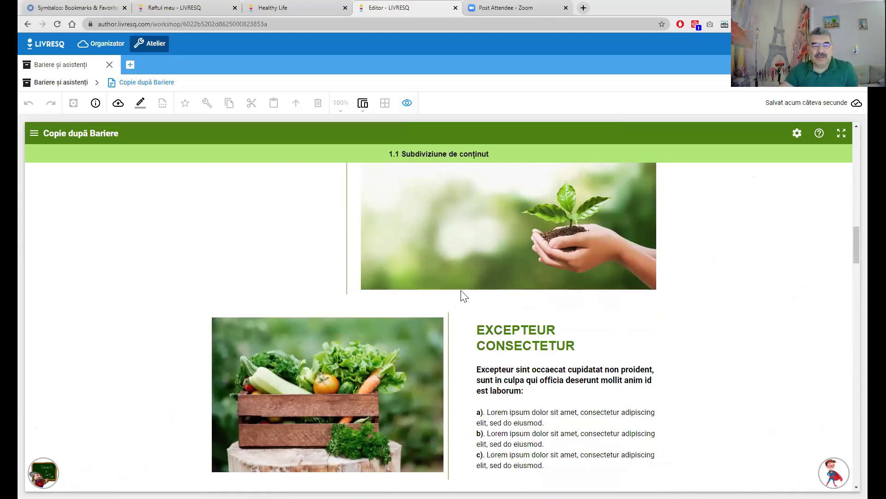
scroll(462, 290, "up", 15)
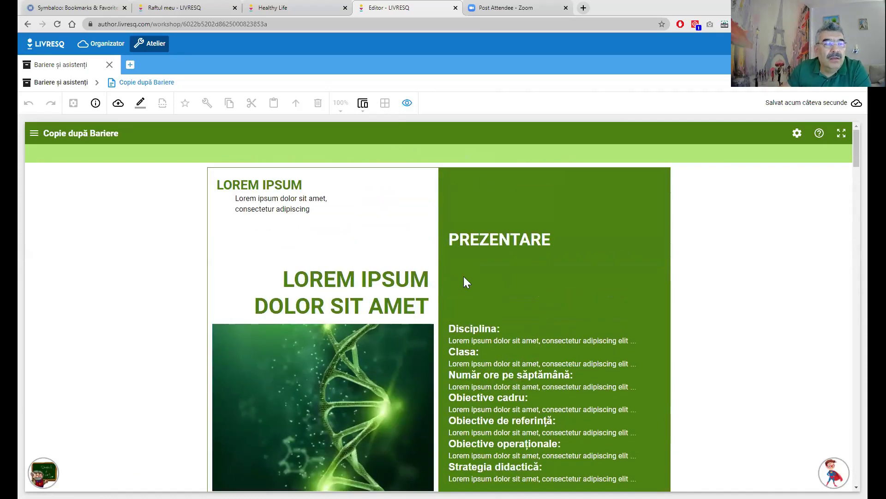
left_click(407, 102)
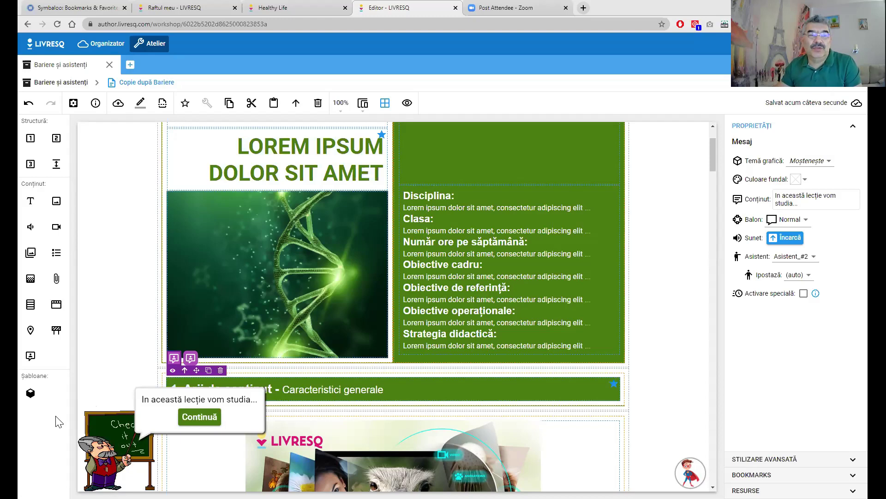
- Set the browser page zoom to 125%
key("ctrl+minus")
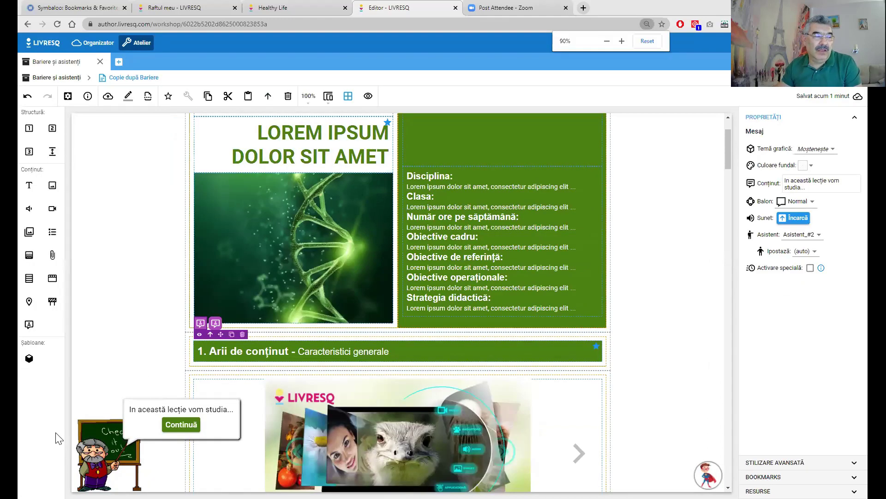
key("ctrl+plus")
key("ctrl+plus")
key("ctrl+plus")
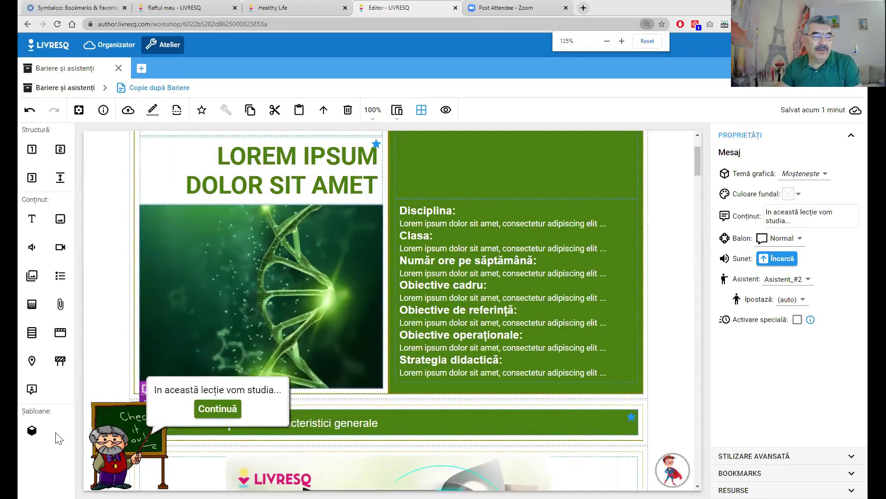
key("ctrl+plus")
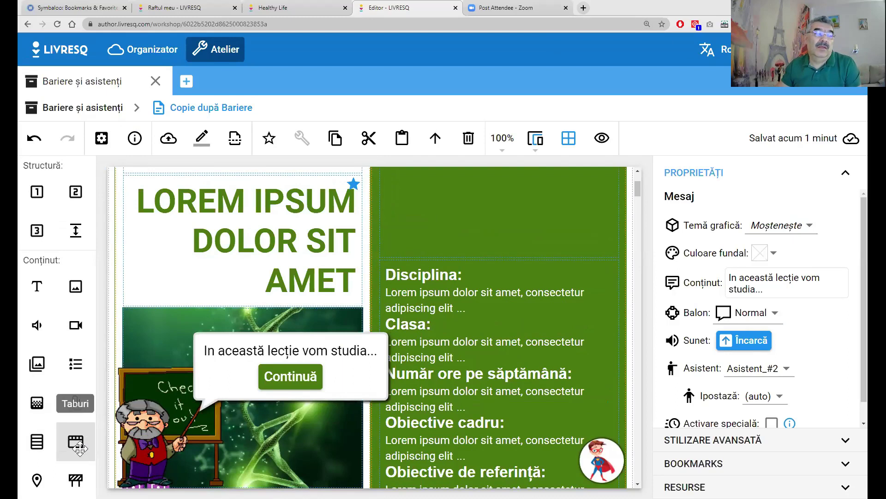
key("ctrl+minus")
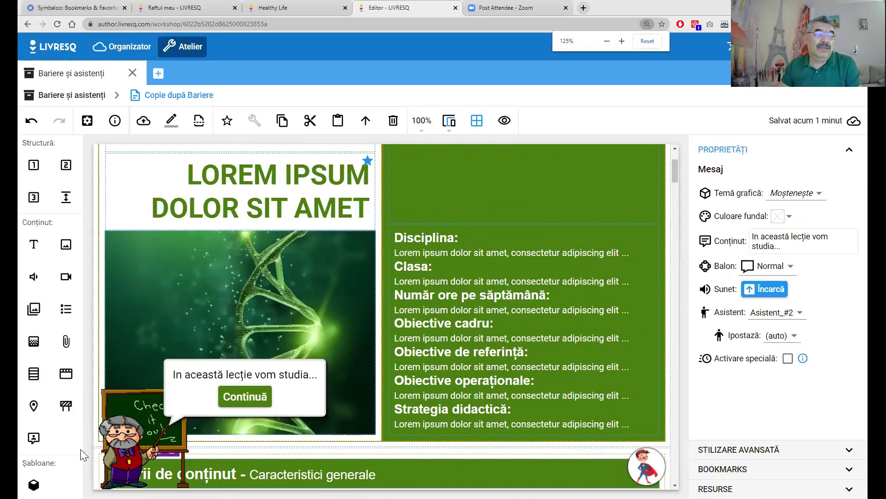
key("ctrl+minus")
key("ctrl+minus")
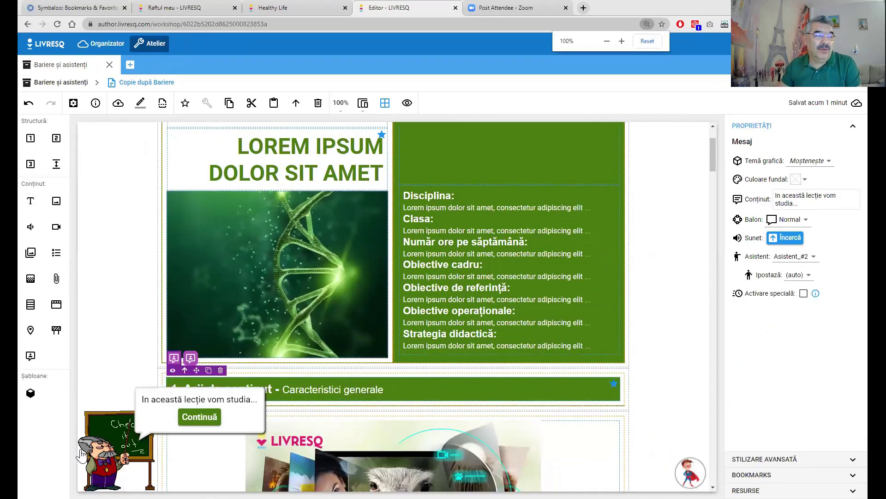
key("ctrl+plus")
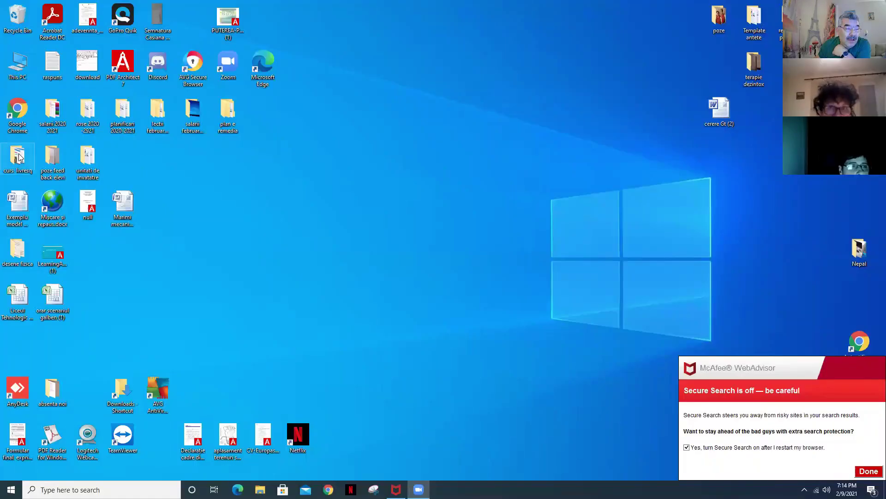
- Open the Capture1 Livresq 3 02 2021 image from the curs livresq folder, examine its text elements up close, and close it
double_click(13, 162)
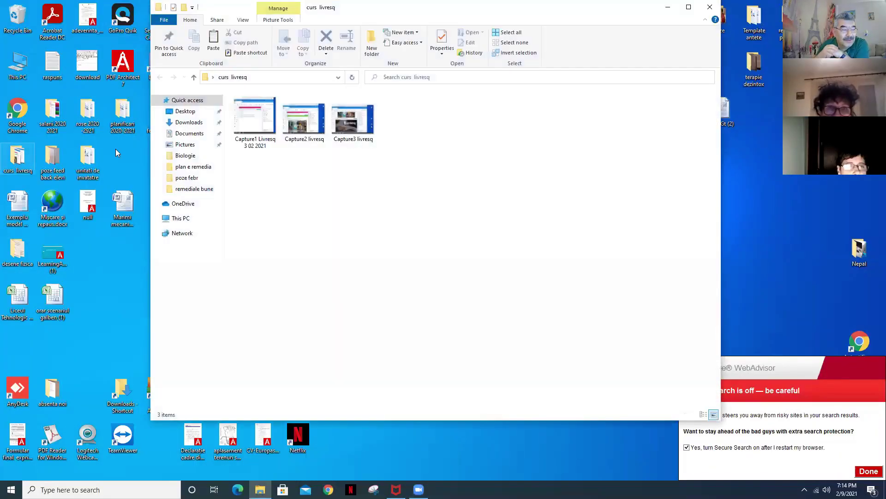
double_click(243, 121)
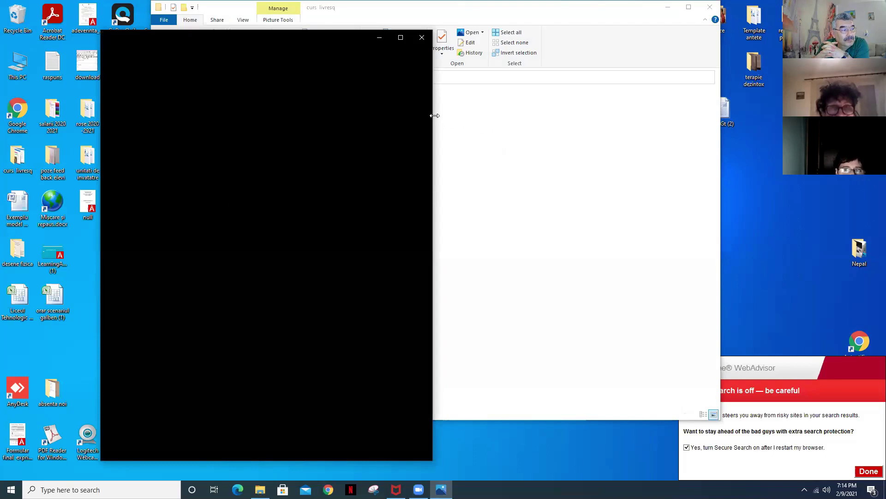
left_click_drag(434, 116, 456, 116)
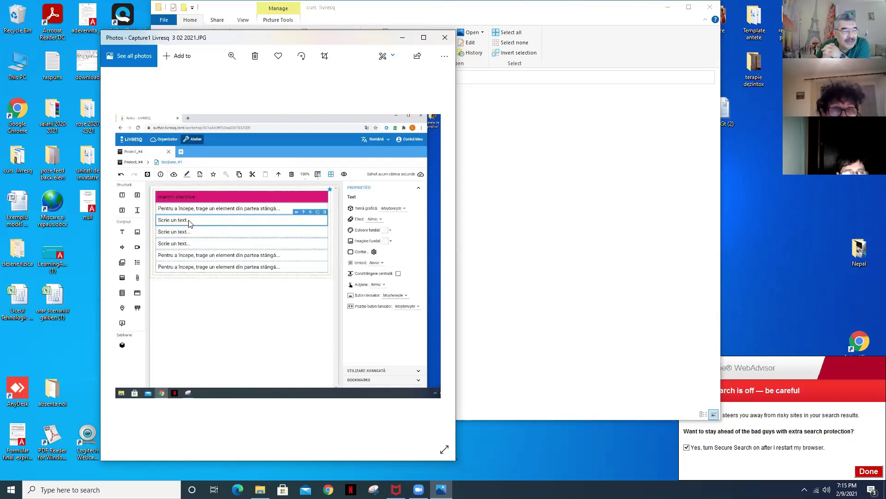
scroll(191, 223, "up", 2)
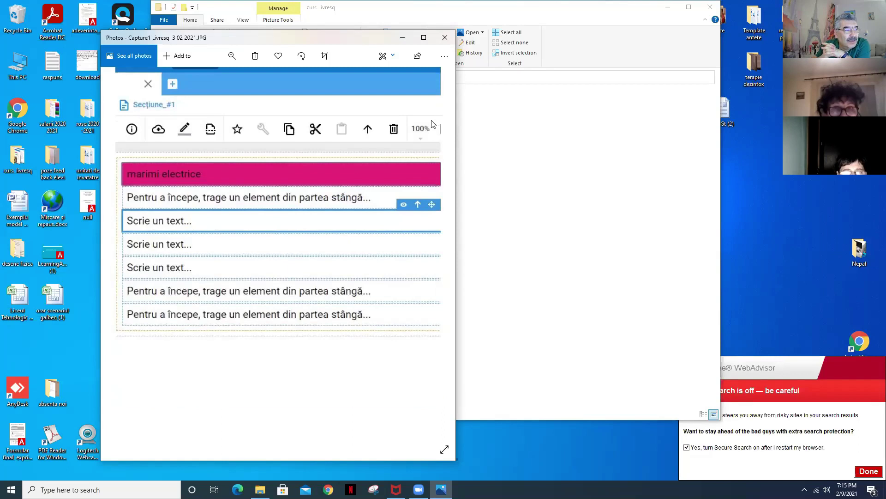
left_click_drag(456, 132, 514, 137)
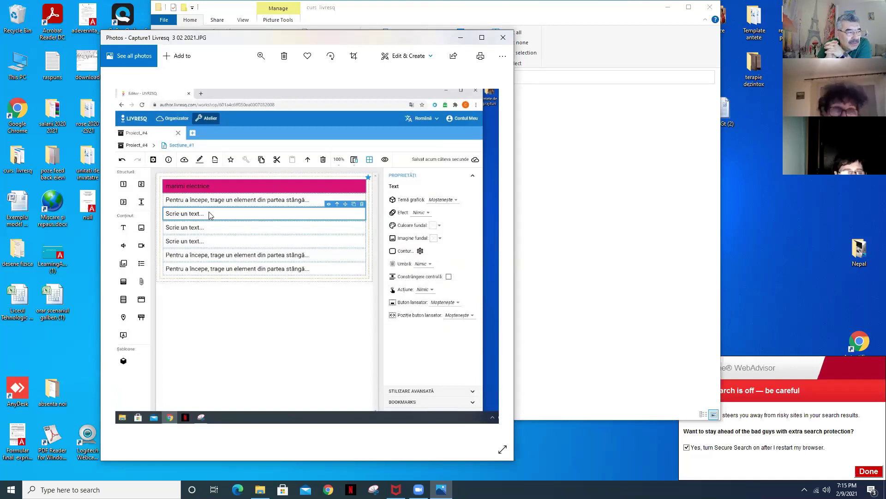
scroll(210, 215, "up", 3)
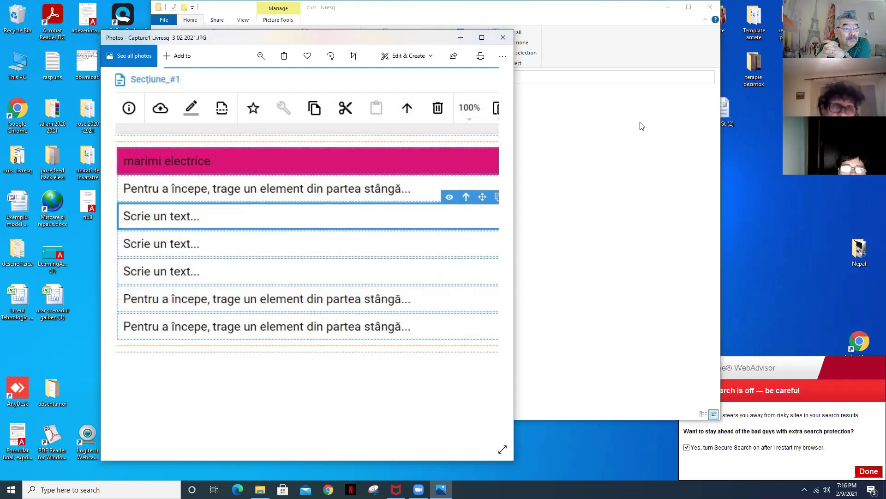
left_click(502, 37)
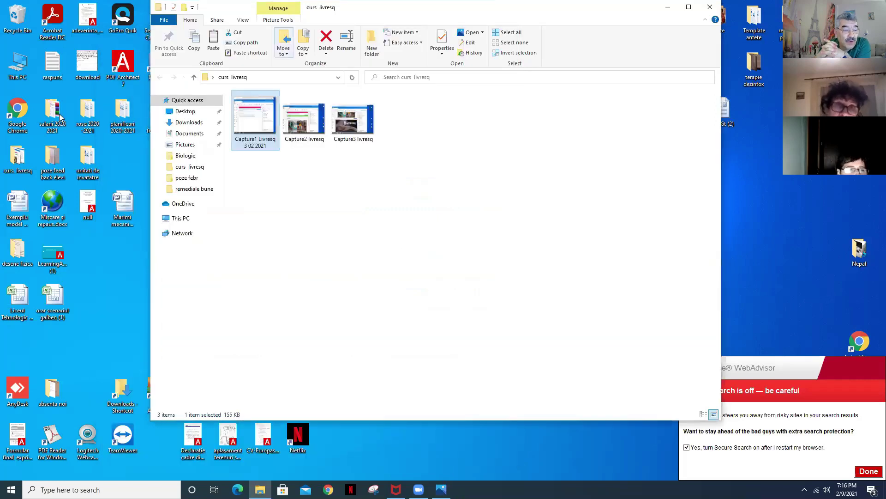
- View the Capture2 livresq and Capture3 livresq images from the folder, and enlarge Capture2 around its image element
double_click(307, 121)
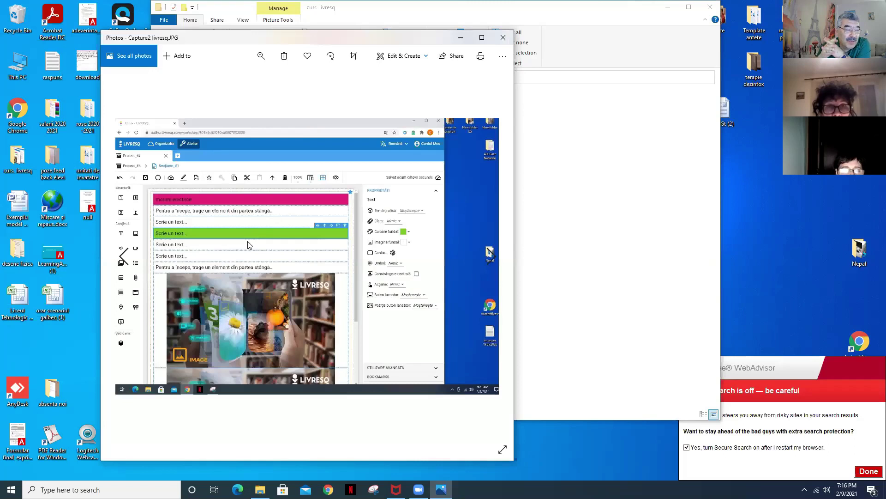
key("Right")
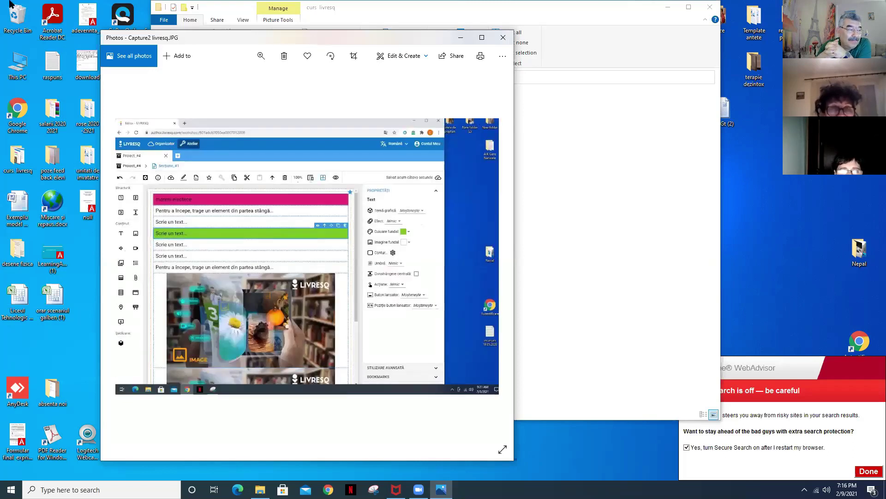
scroll(236, 341, "down", 1)
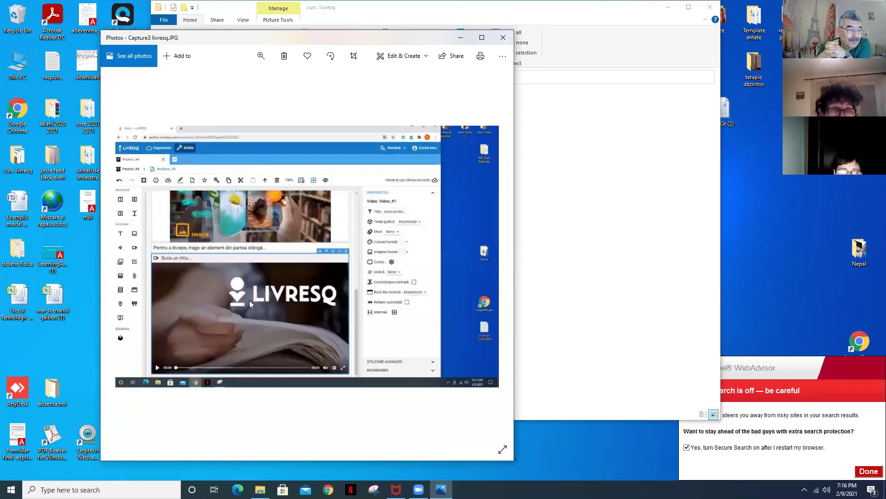
scroll(255, 291, "up", 1)
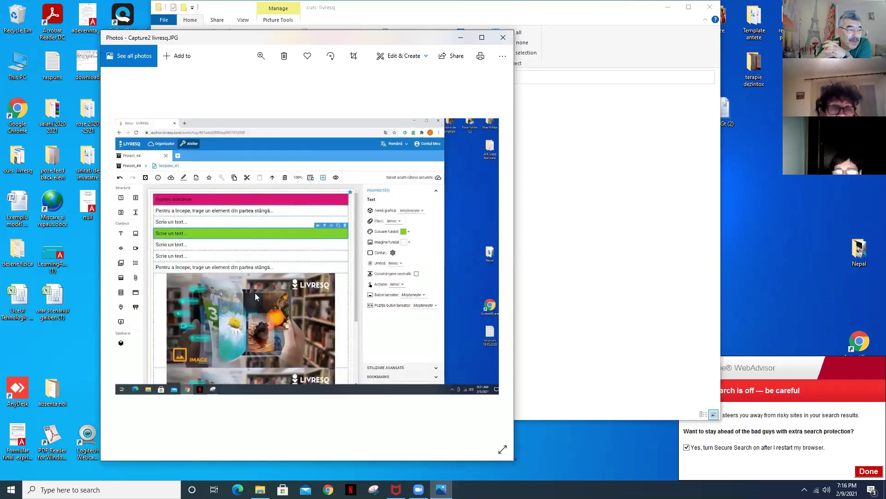
scroll(255, 293, "down", 1)
scroll(255, 293, "up", 1)
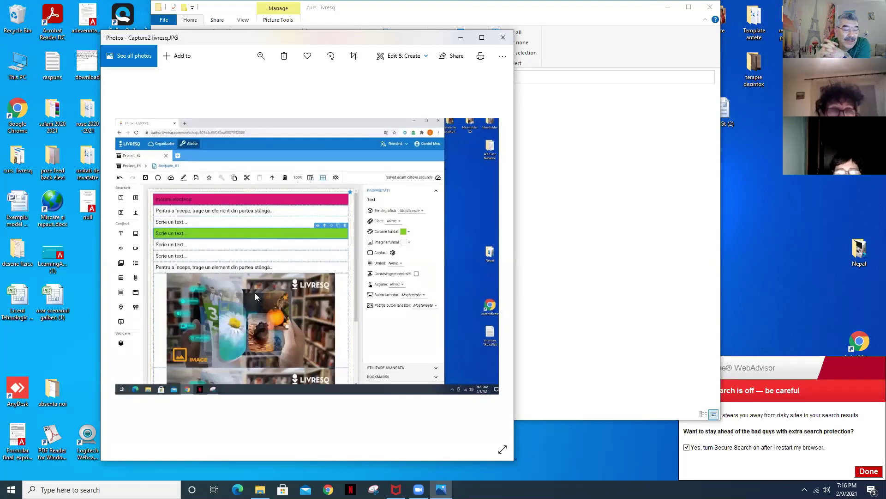
double_click(257, 301)
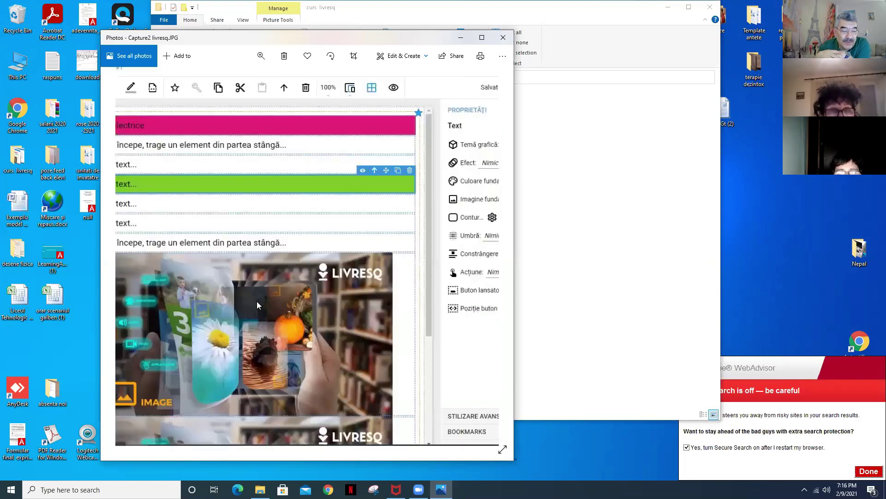
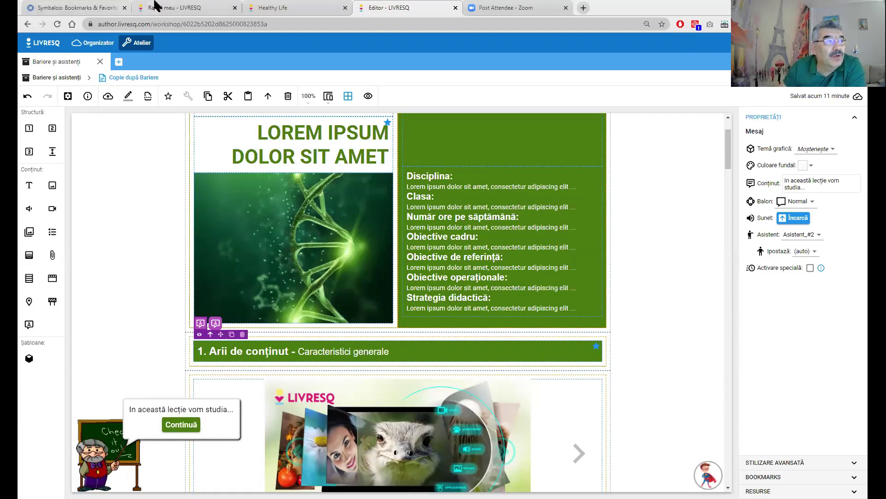
- Find the Centre de greutate. Echilibru lesson on the LIVRESQ library shelf, view its details page, and return to the lesson editor
key("ctrl+2")
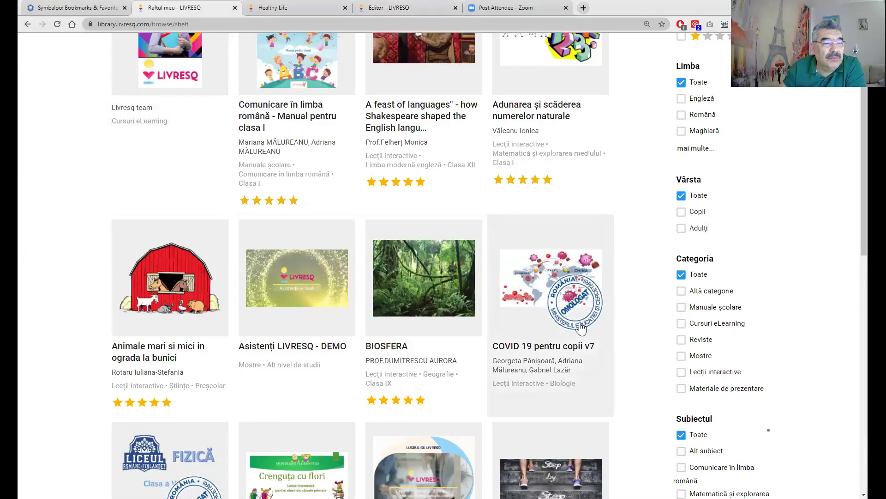
scroll(354, 291, "down", 3)
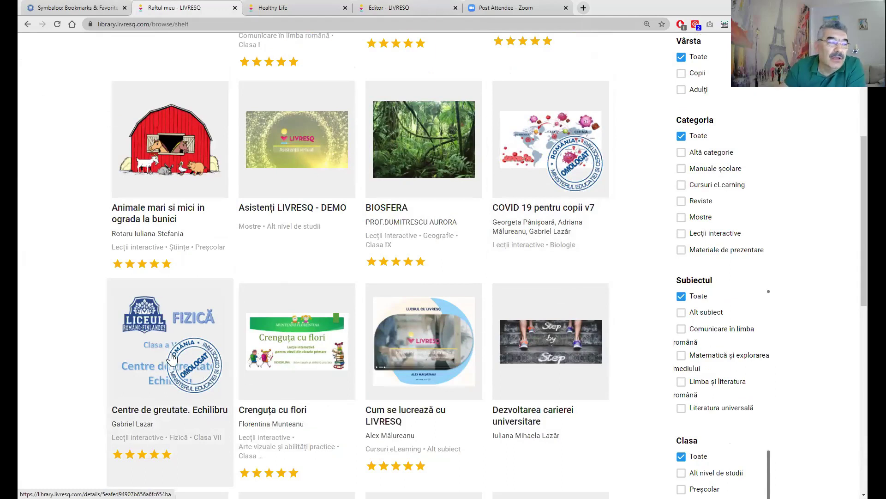
left_click(159, 327)
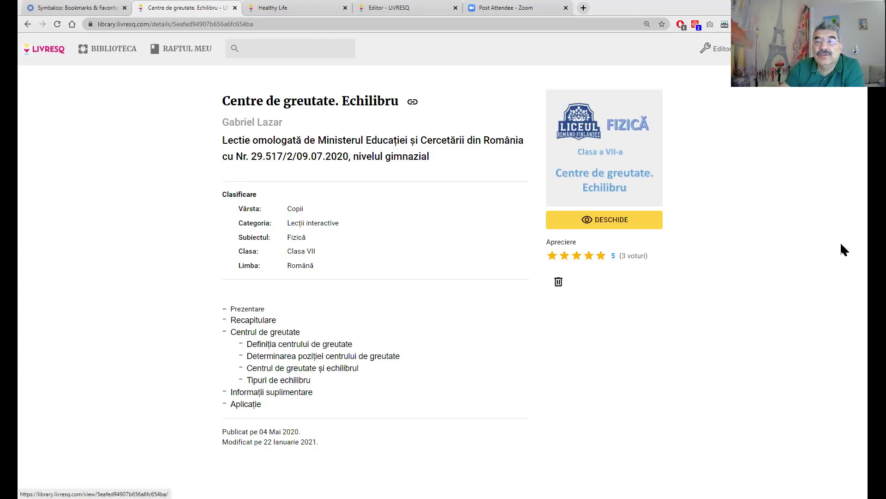
left_click(390, 9)
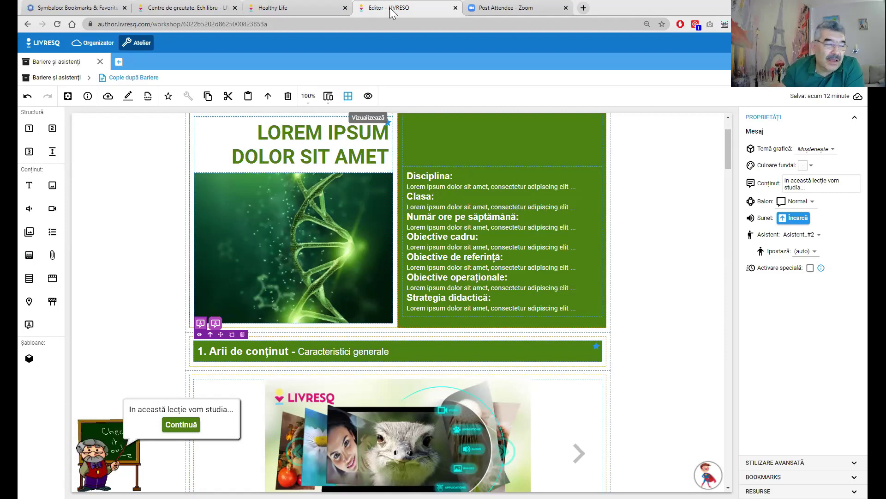
- Continue past the opening message and move the teacher assistant higher, beside the 1. Arii de conținut heading
left_click(181, 425)
left_click_drag(88, 475, 114, 358)
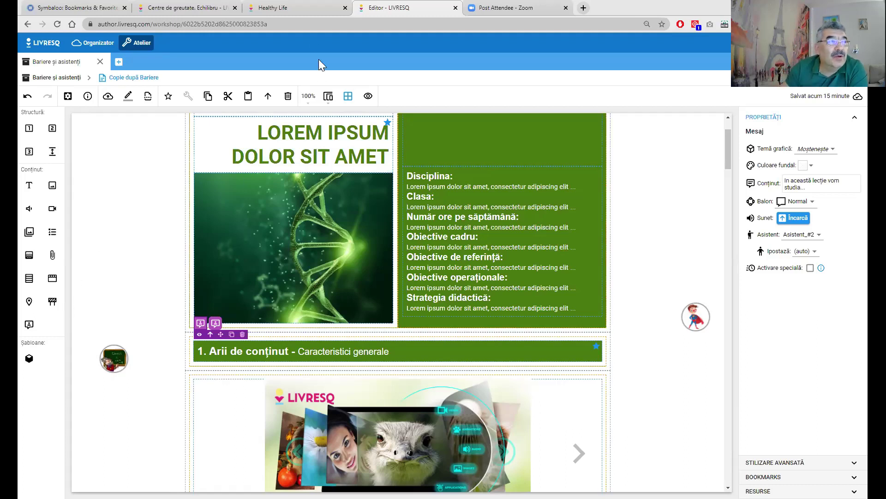
- Open the quiz below the gallery for editing, look over the available question types, and add a second Răspunsuri multiple question
scroll(144, 261, "down", 5)
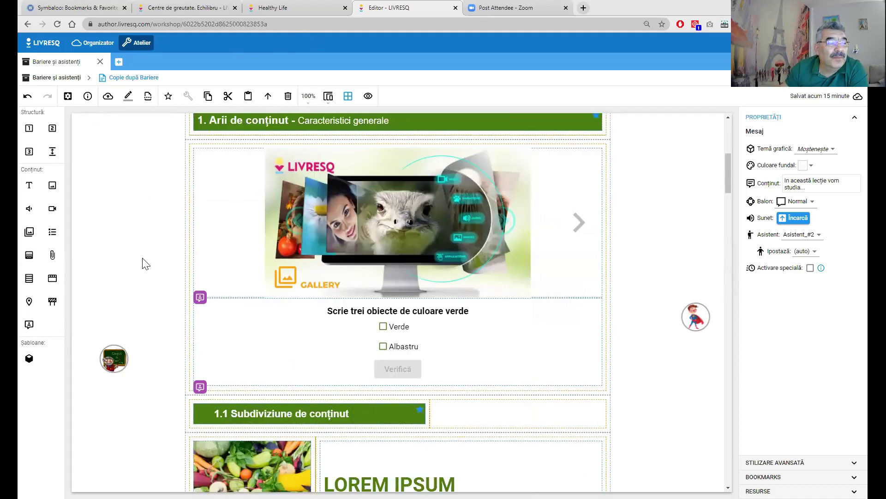
scroll(144, 259, "down", 3)
double_click(556, 184)
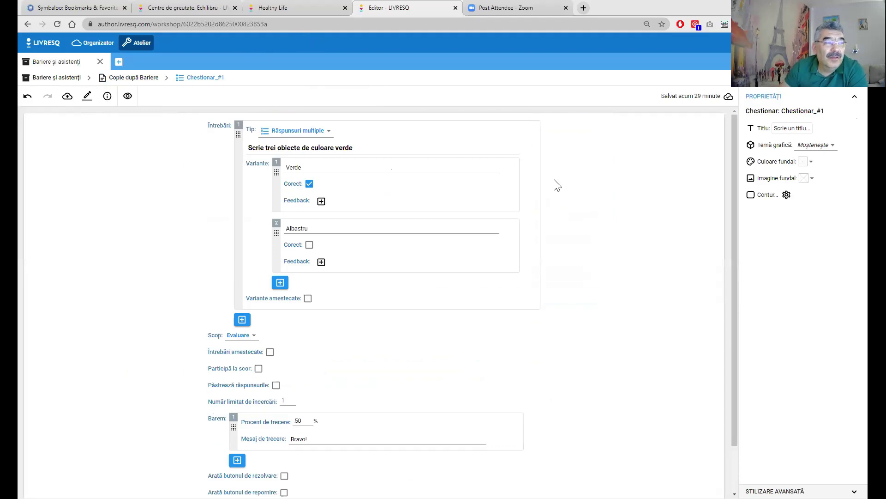
left_click(329, 133)
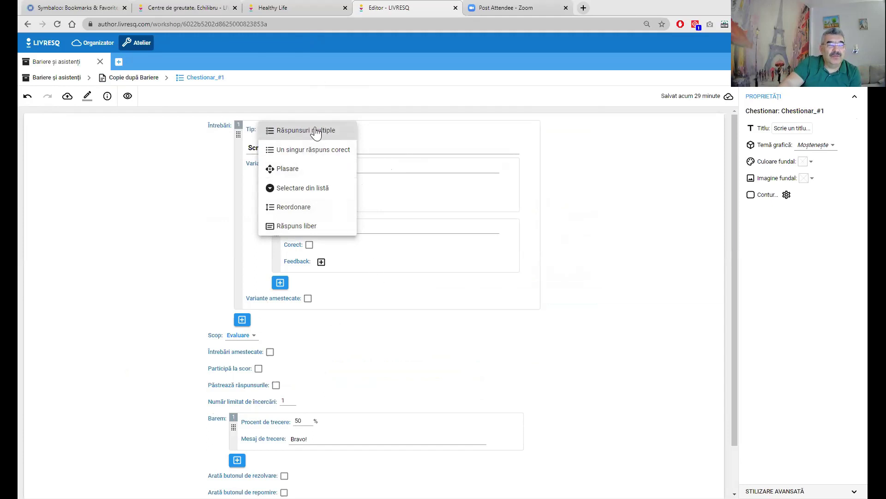
left_click(242, 319)
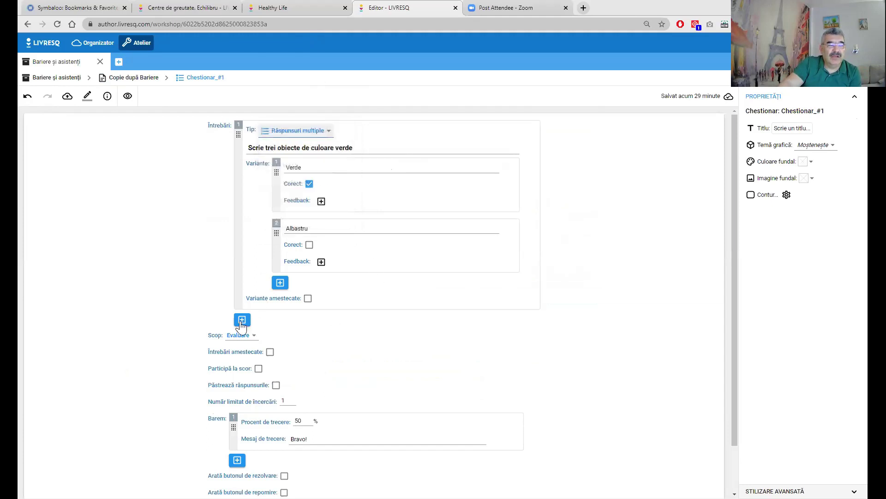
left_click(242, 319)
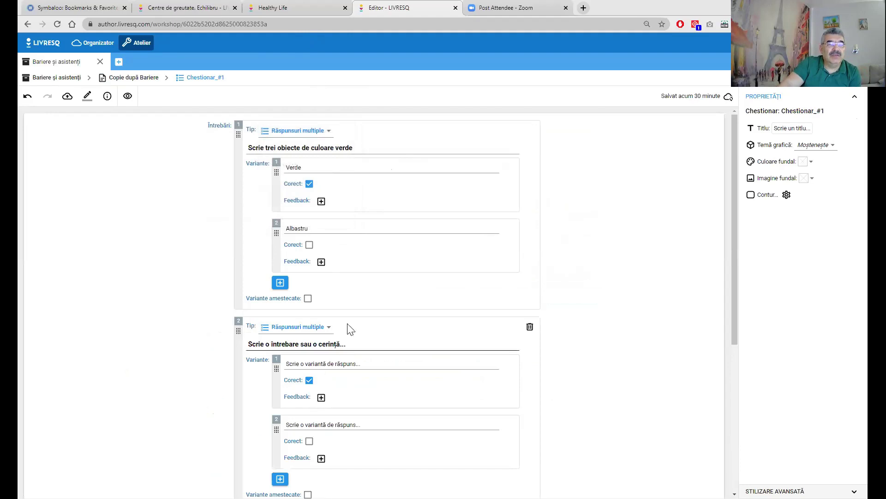
- Look over the quiz settings, add a third and a fourth Răspunsuri multiple question, and review the question list
scroll(347, 330, "down", 5)
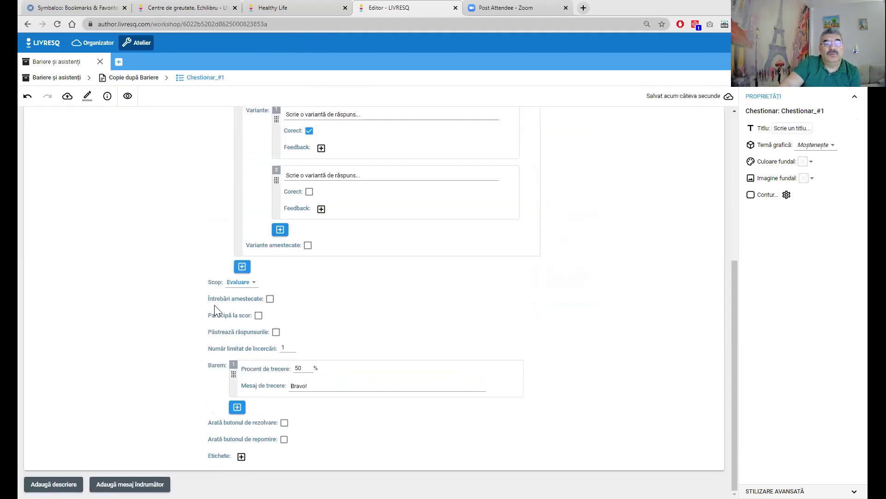
scroll(182, 238, "up", 5)
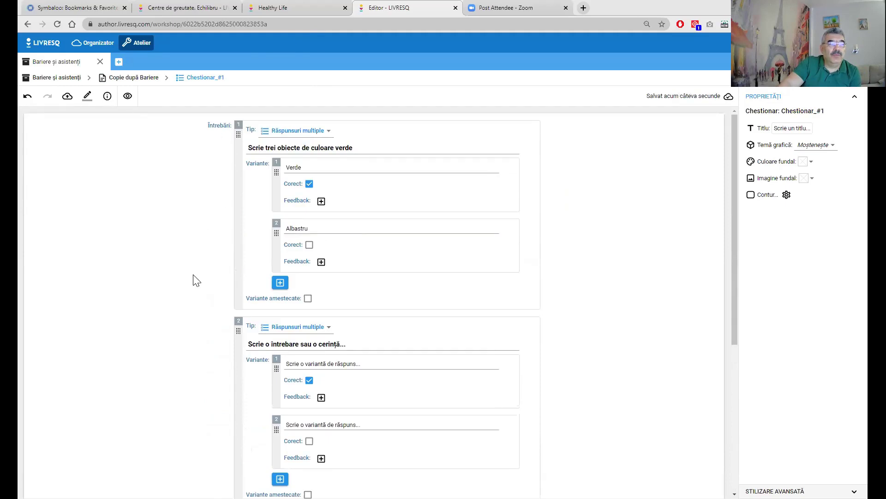
scroll(194, 277, "down", 5)
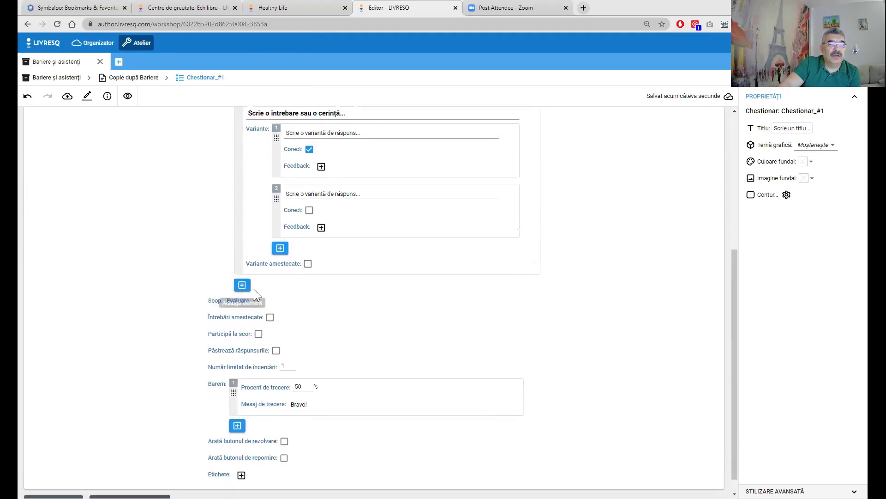
left_click(242, 285)
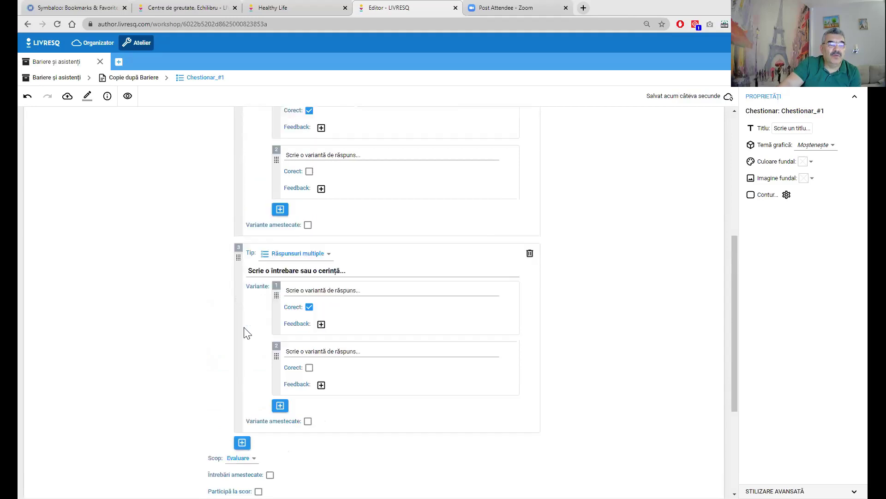
scroll(247, 333, "down", 3)
left_click(243, 298)
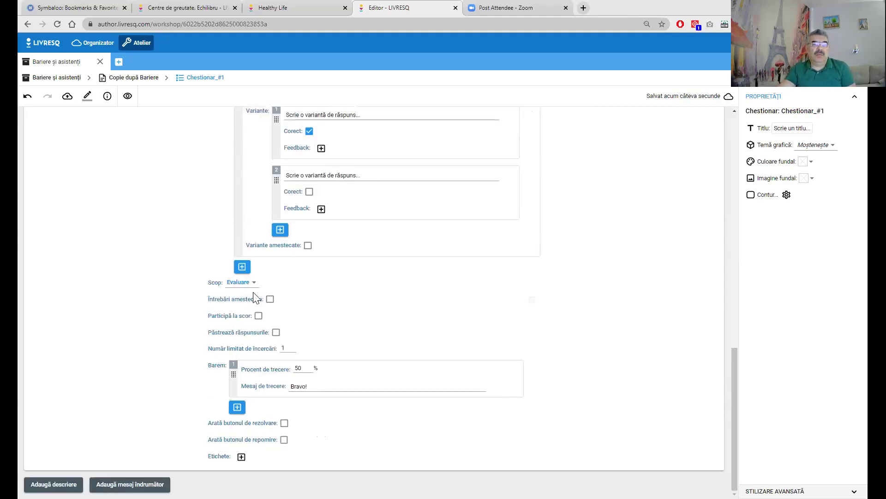
scroll(245, 302, "up", 9)
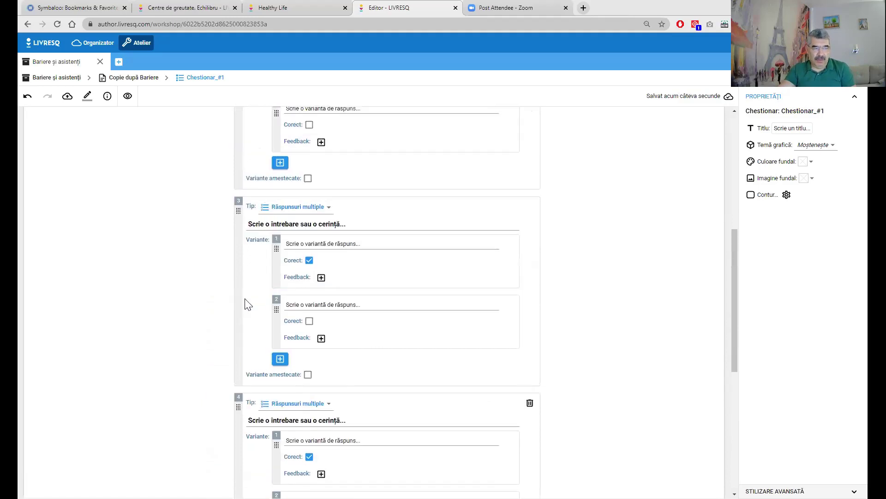
scroll(237, 311, "down", 10)
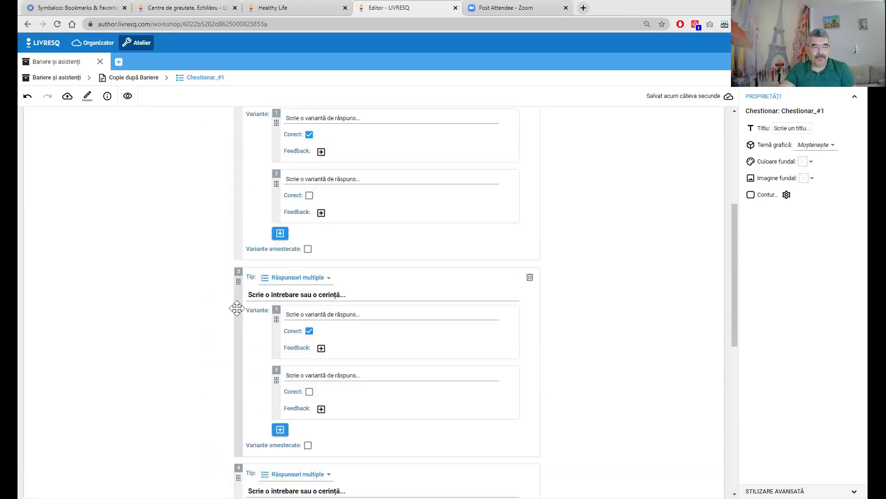
- Change the fourth quiz question's type to Selectare din listă and the third question's type to Plasare
scroll(329, 244, "up", 3)
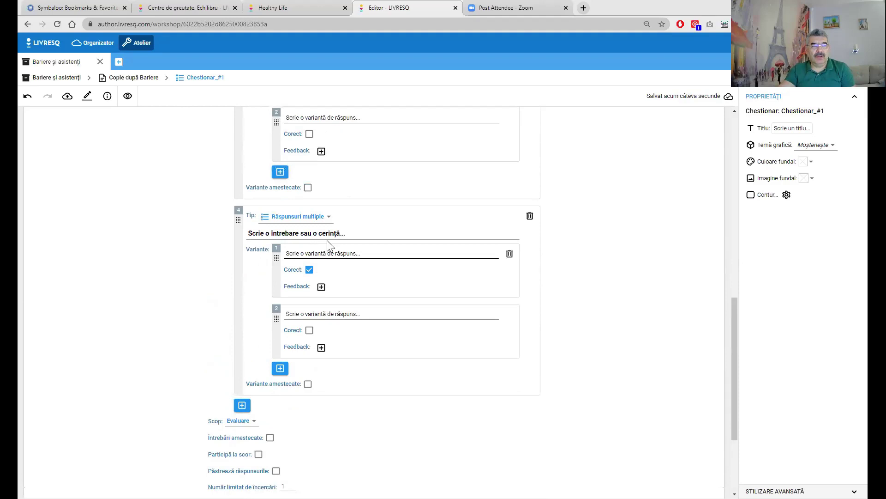
left_click(308, 219)
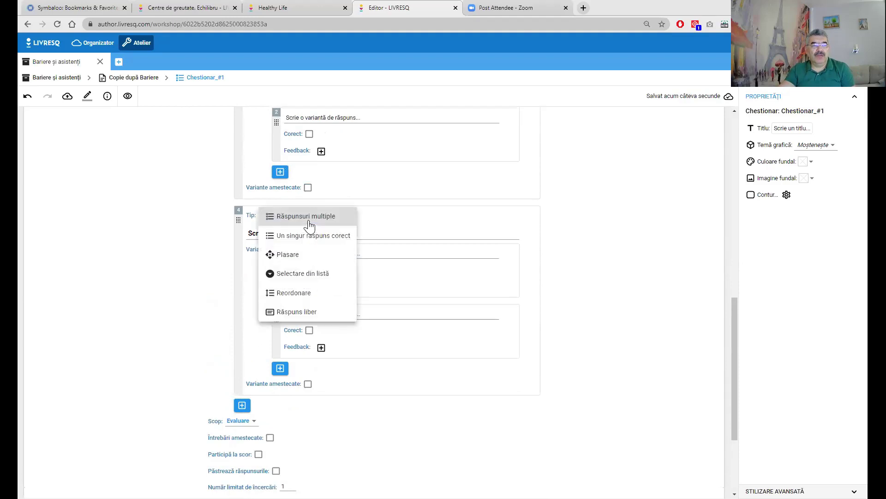
left_click(290, 276)
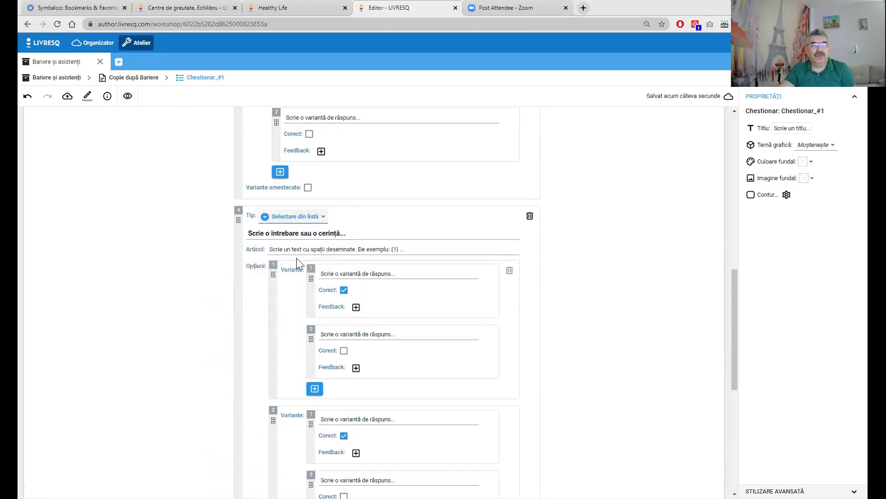
scroll(296, 258, "up", 5)
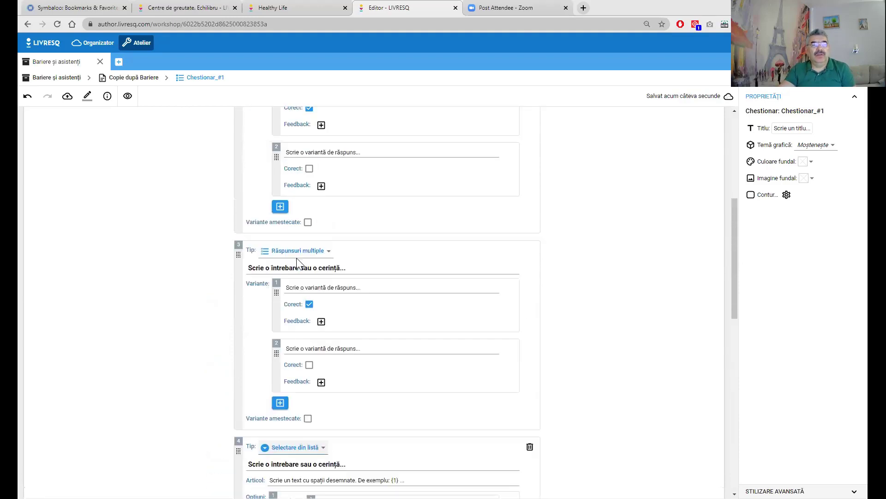
left_click(326, 252)
left_click(284, 290)
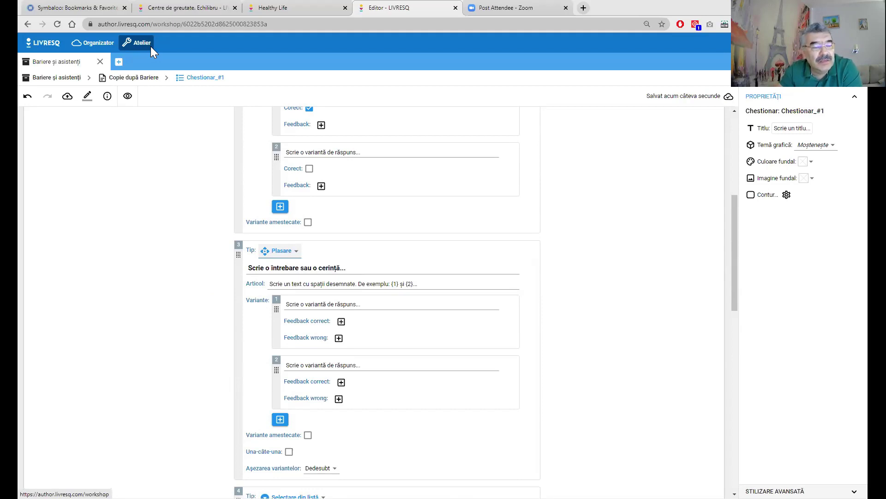
- Switch to the Symbaloo bookmarks page, open YouTube from it, and search for livresq
left_click(82, 7)
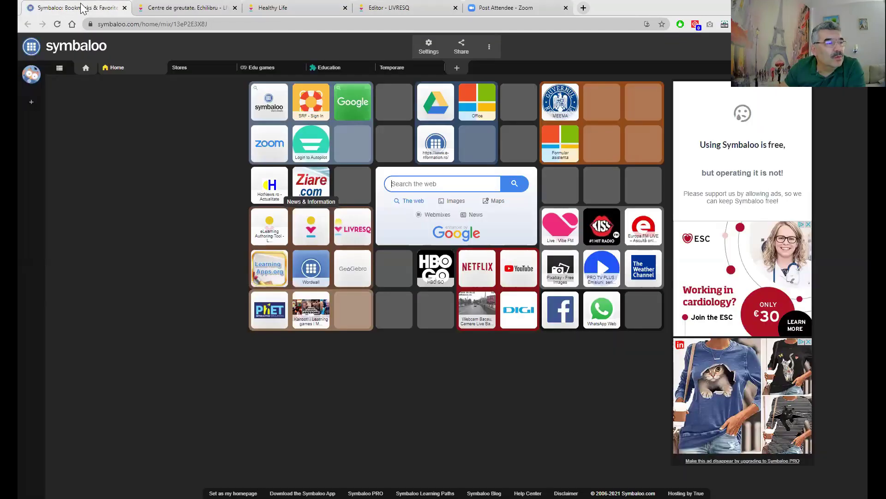
left_click(523, 266)
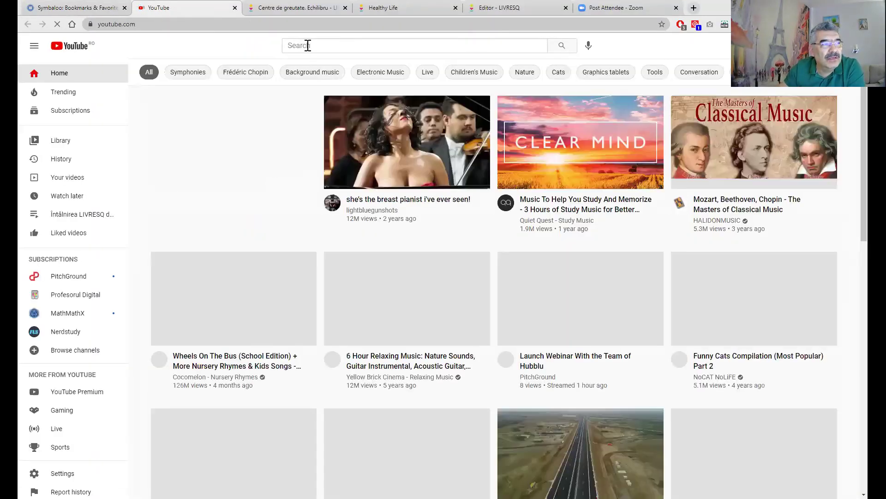
left_click(307, 45)
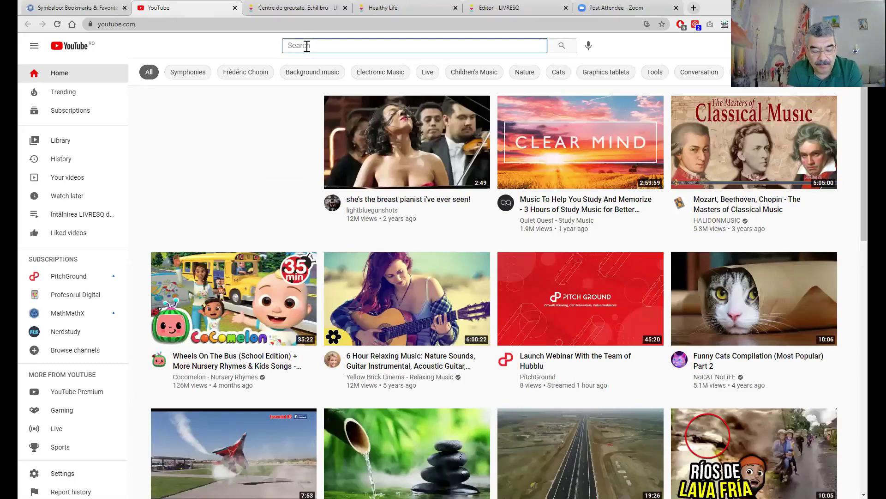
type("livresq")
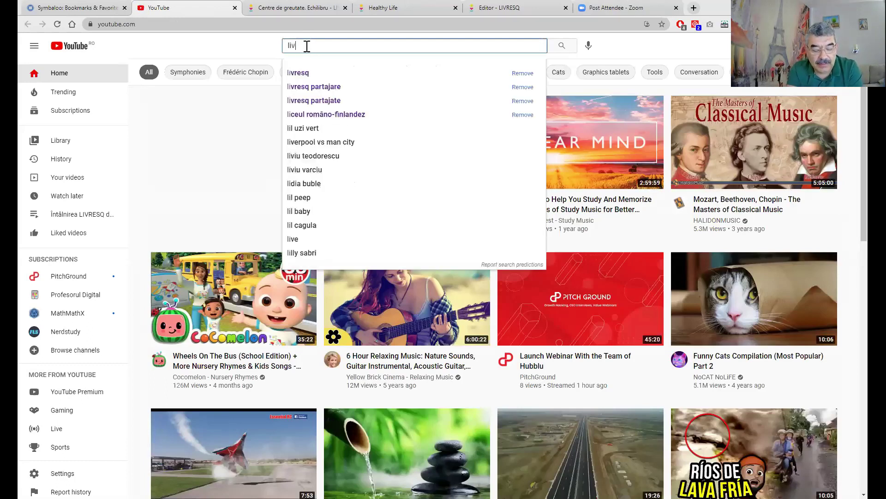
key("Return")
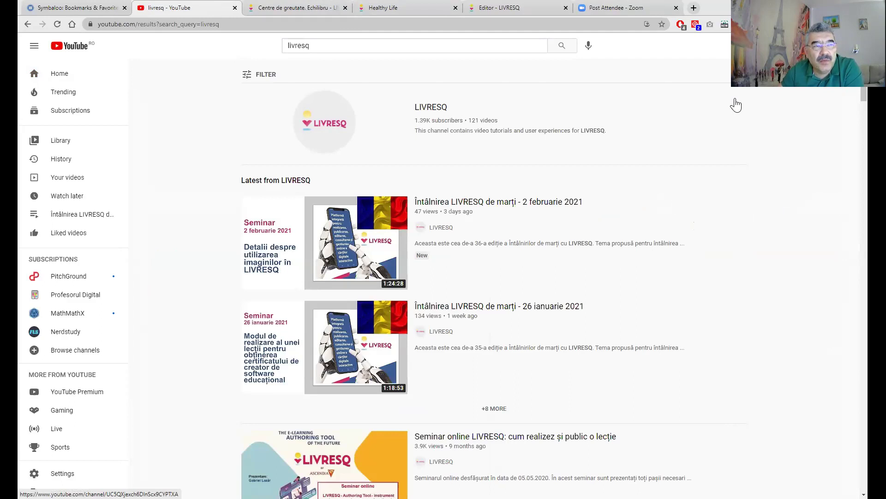
- Open the LIVRESQ channel's videos and look through the uploaded seminars and short resource tutorials
left_click(434, 109)
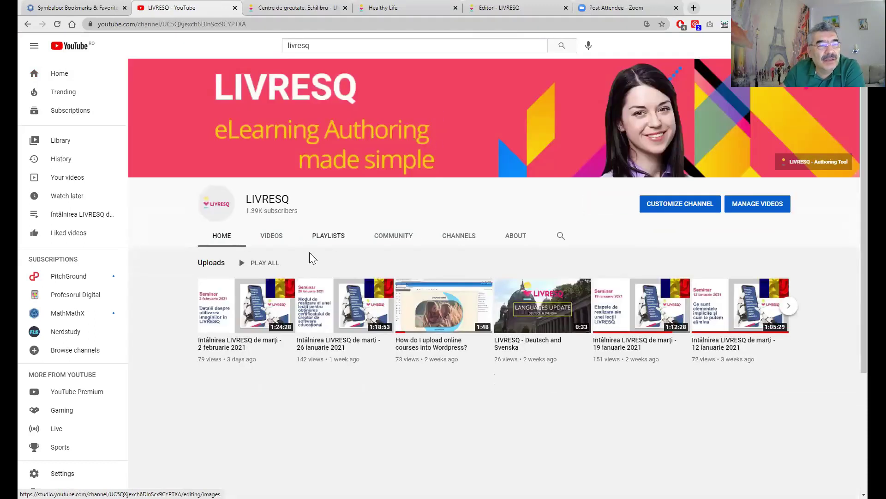
left_click(270, 237)
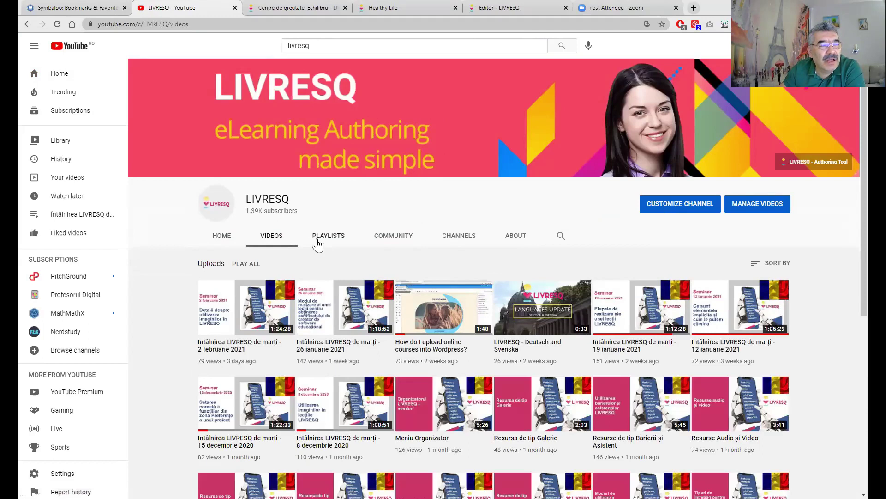
scroll(324, 240, "down", 6)
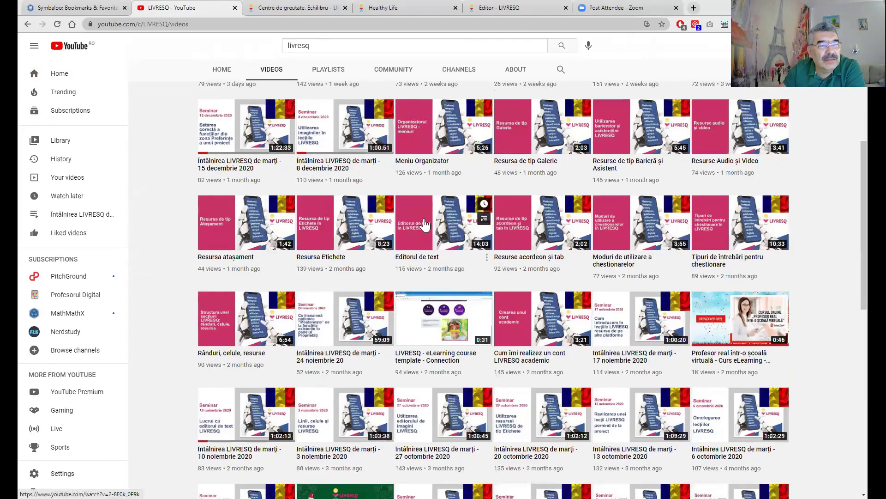
scroll(425, 225, "up", 3)
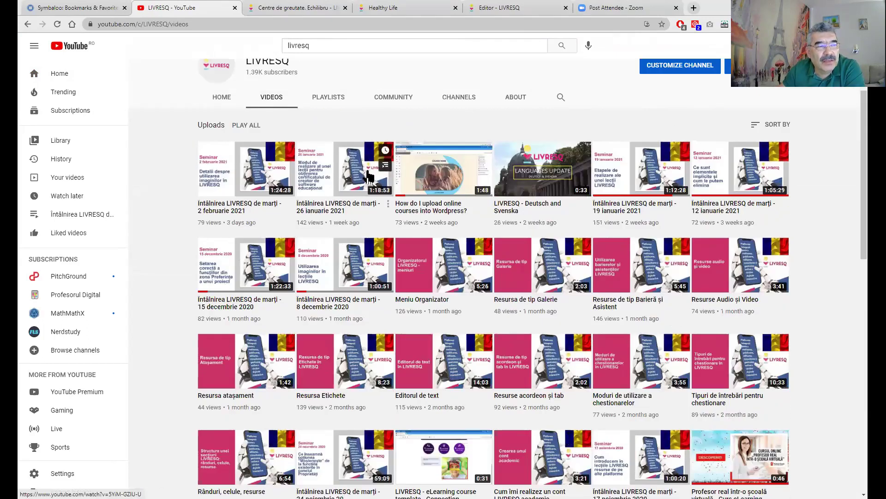
mouse_move(322, 284)
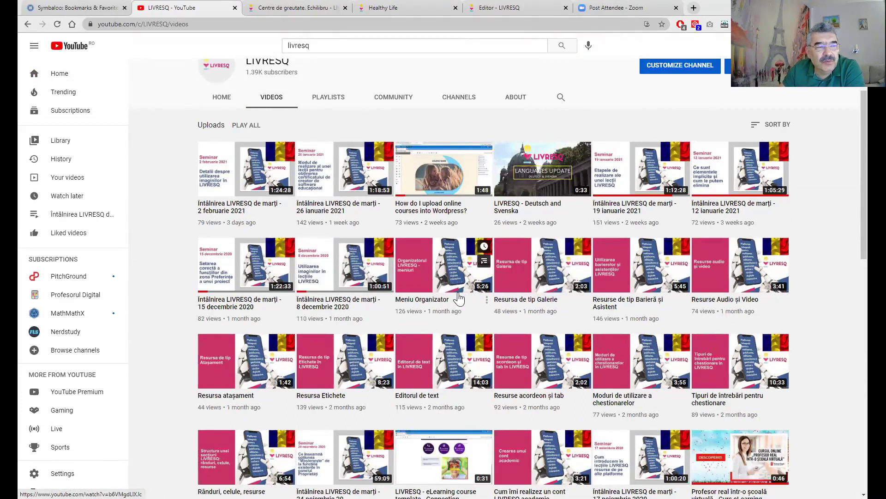
scroll(458, 299, "down", 2)
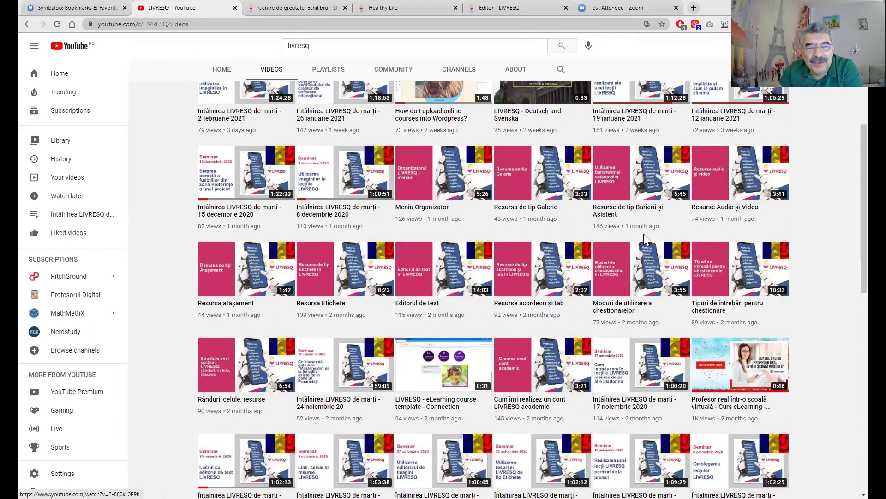
scroll(639, 304, "down", 2)
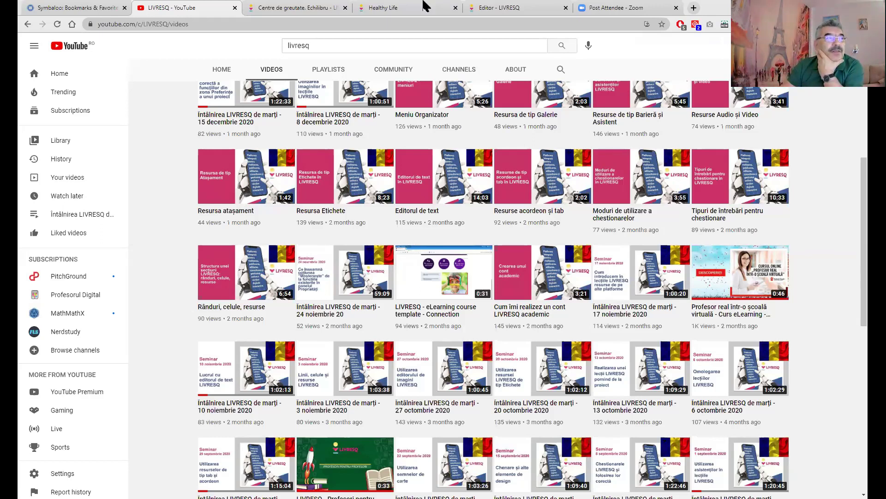
- Close the Healthy Life lesson and return from the quiz editor to the Copie după Bariere section
left_click(402, 8)
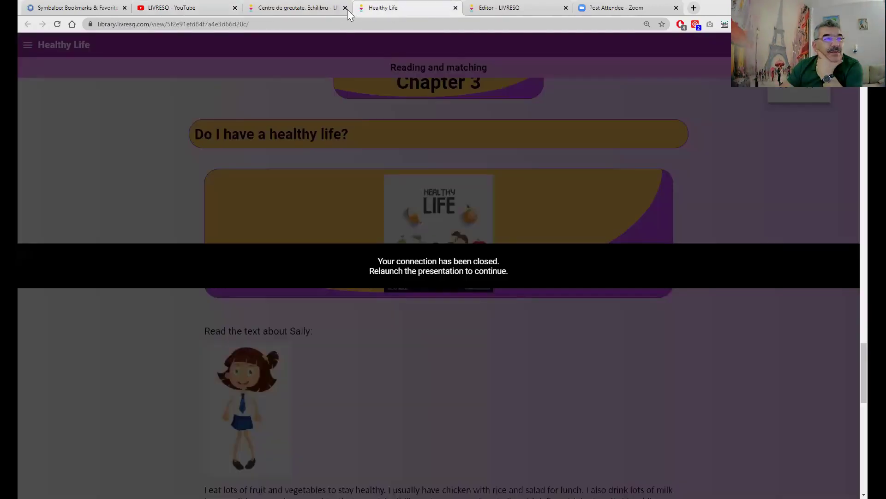
left_click(455, 8)
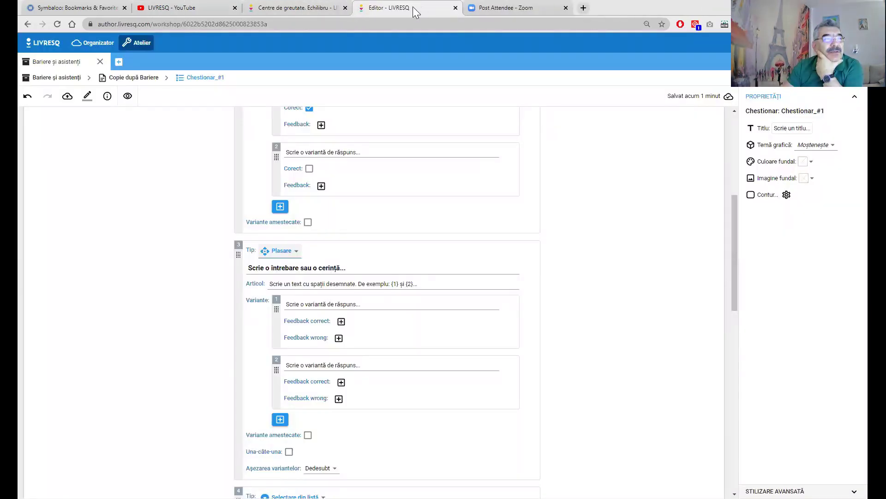
scroll(389, 279, "up", 5)
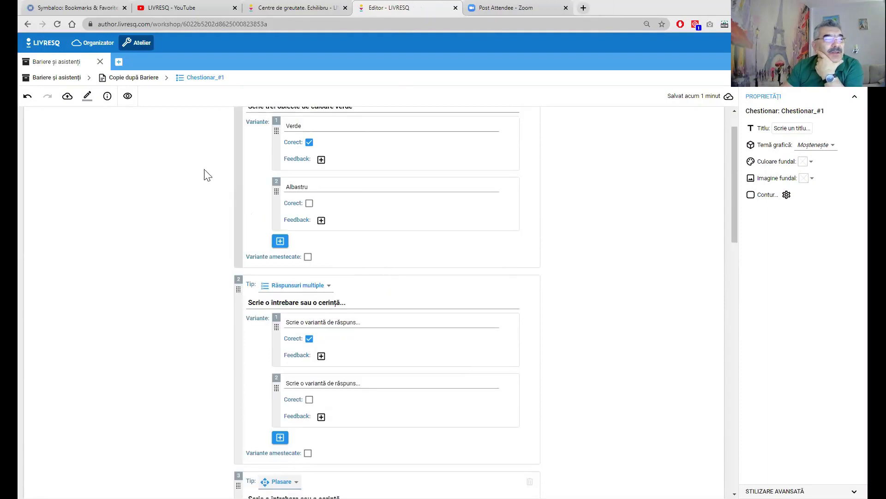
left_click(134, 79)
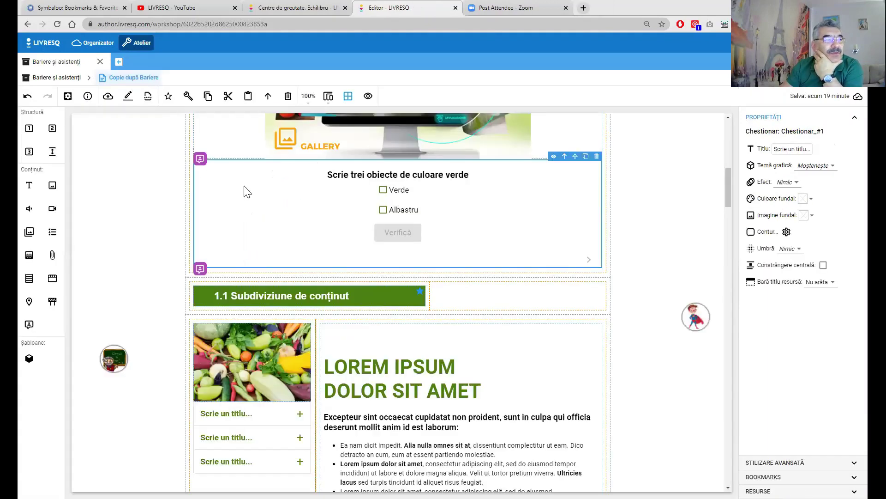
- Delete the assistant messages attached around the quiz and above the 1. Arii de conținut heading
left_click(200, 162)
left_click(198, 182)
left_click(200, 267)
left_click(242, 277)
scroll(249, 272, "up", 5)
left_click(200, 184)
left_click(213, 184)
left_click(201, 184)
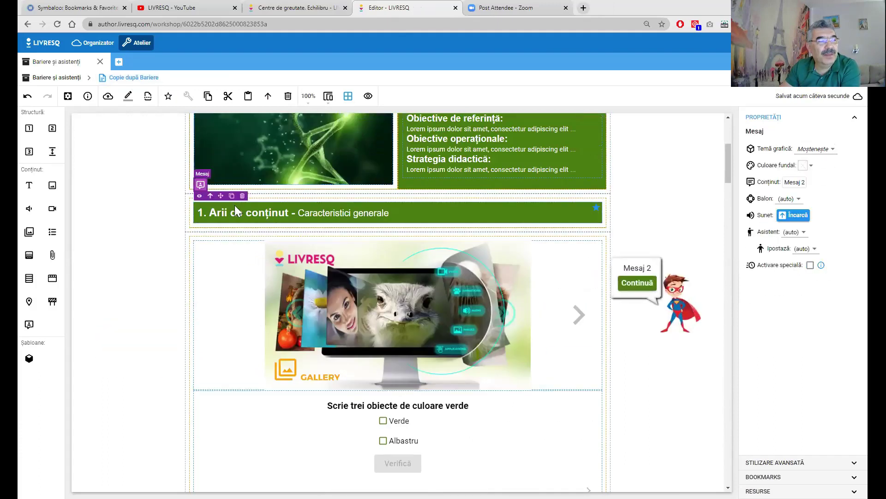
left_click(217, 181)
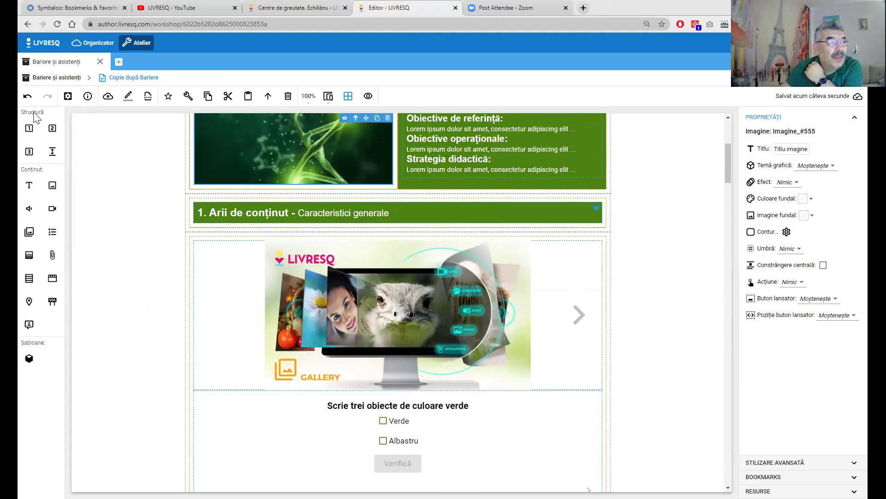
- Delete both existing assistants, Asistent_#1 and Asistent_#2, from the Bariere și asistenți project
left_click(56, 78)
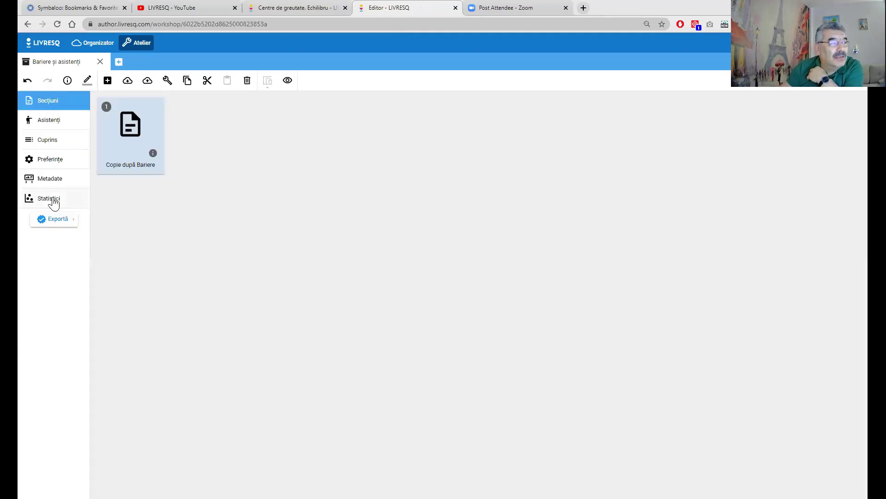
left_click(50, 121)
left_click(141, 135)
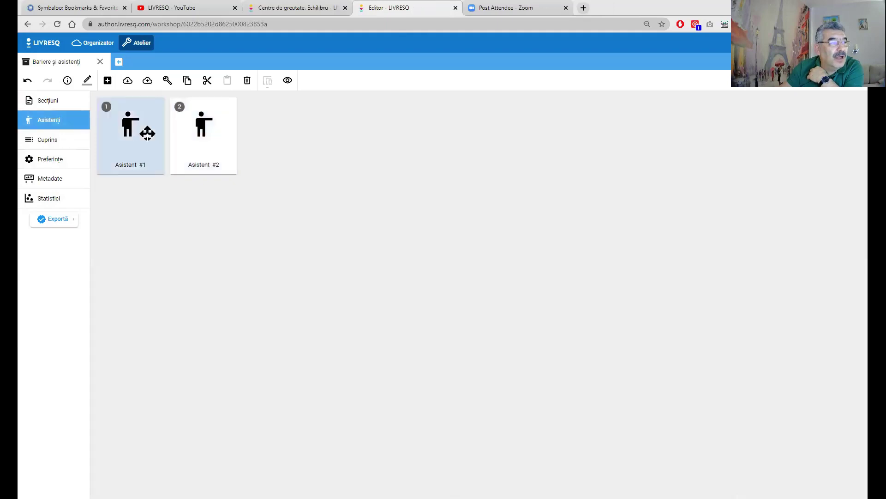
left_click(246, 82)
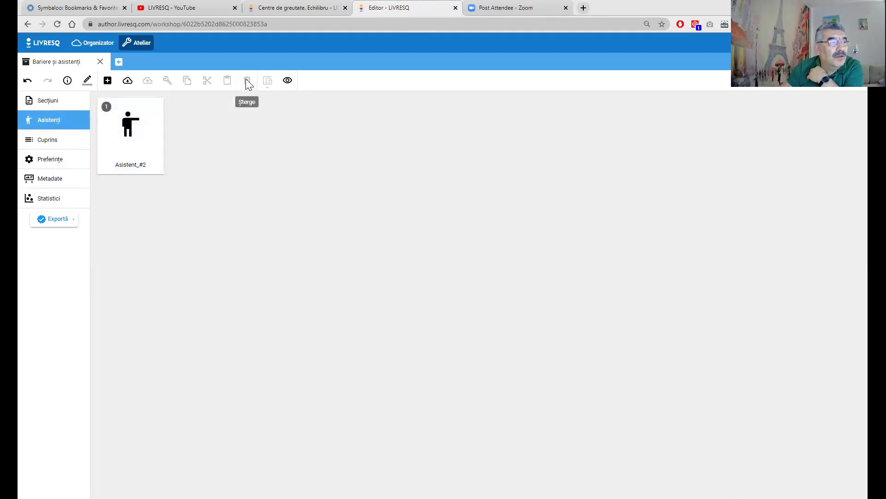
left_click(246, 81)
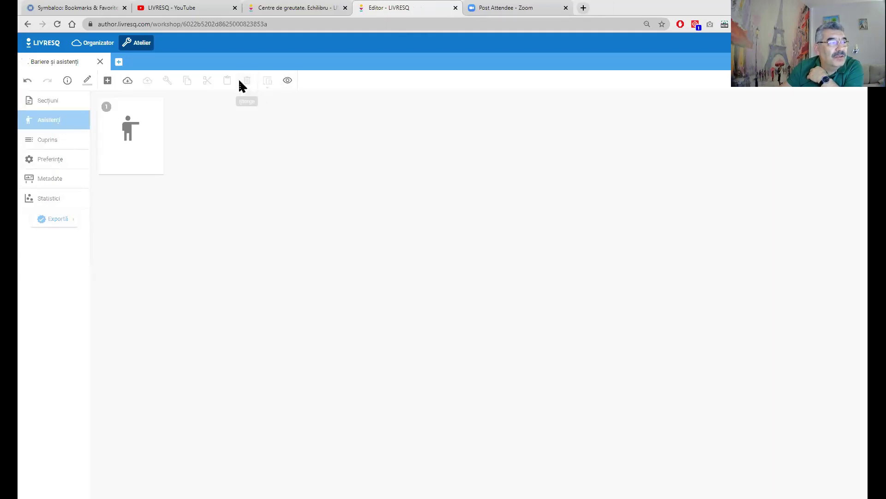
- View the poses of the project's default assistant, and return to the Copie după Bariere section
left_click(153, 130)
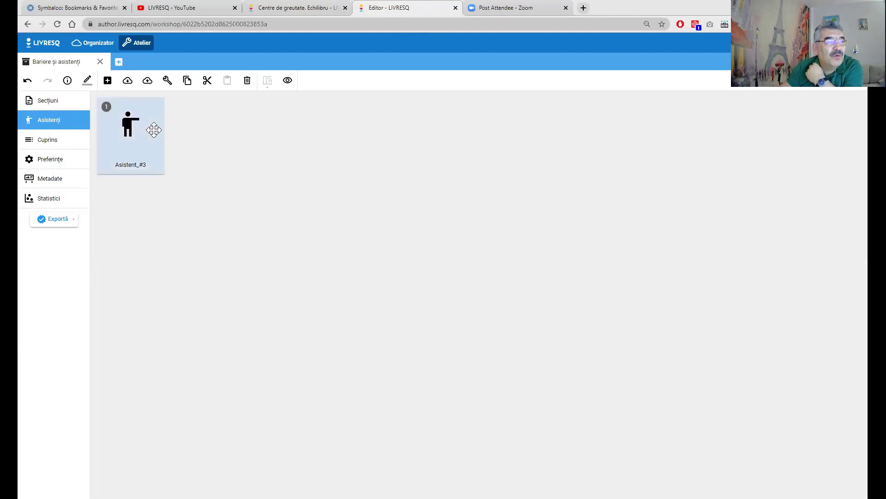
double_click(153, 130)
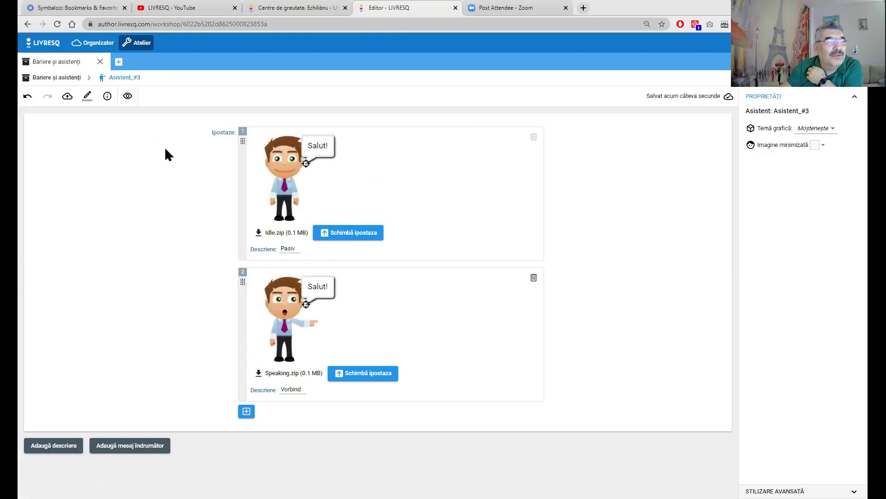
left_click(52, 79)
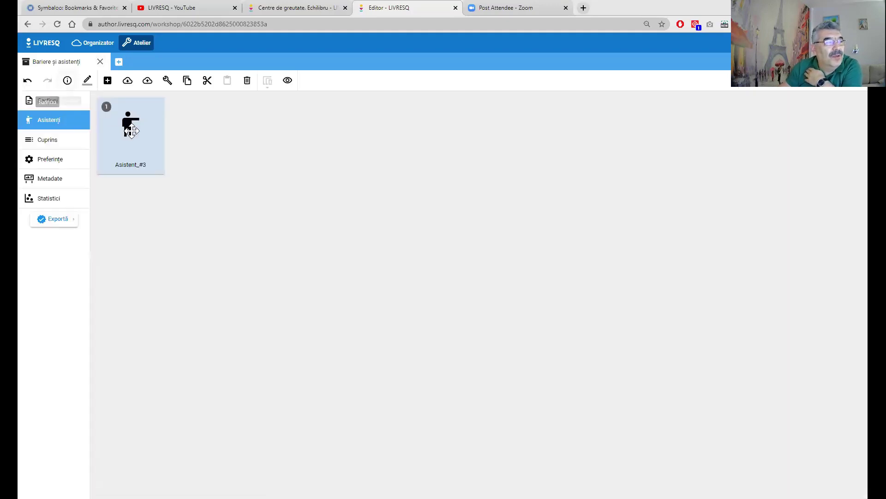
left_click(48, 102)
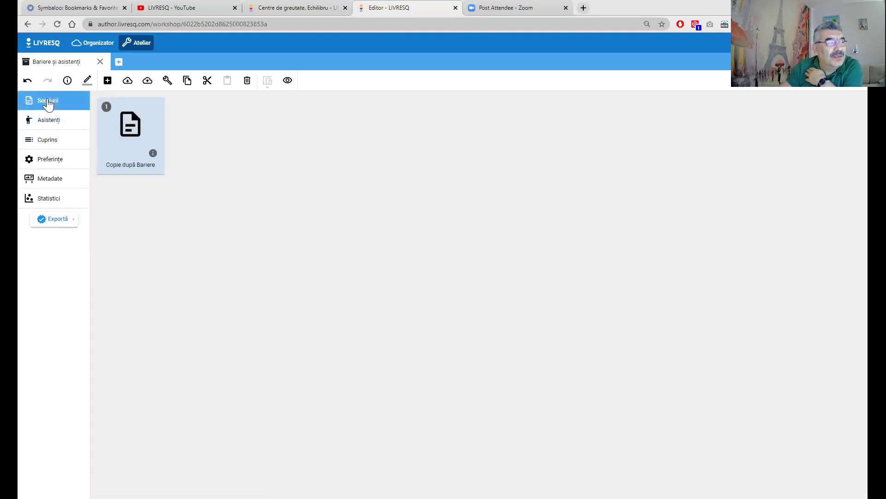
double_click(134, 139)
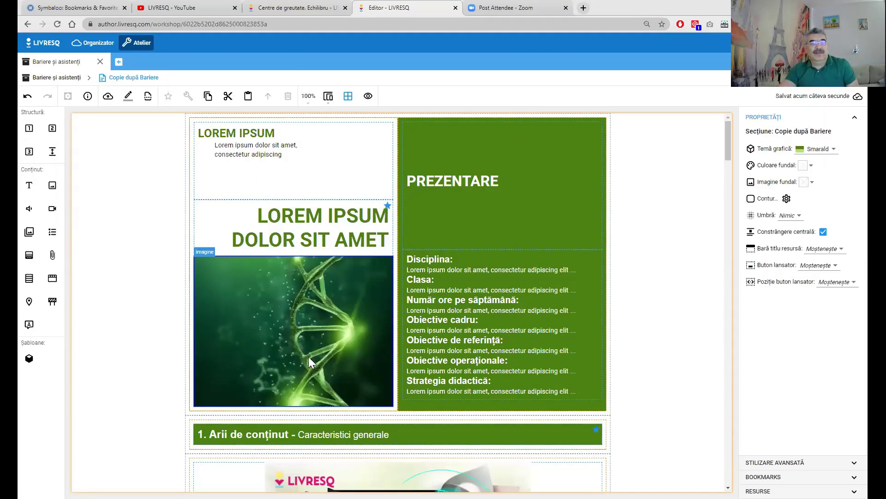
- Add an assistant message just above the 1. Arii de conținut heading with the content "Mesajul 1"
scroll(310, 305, "down", 2)
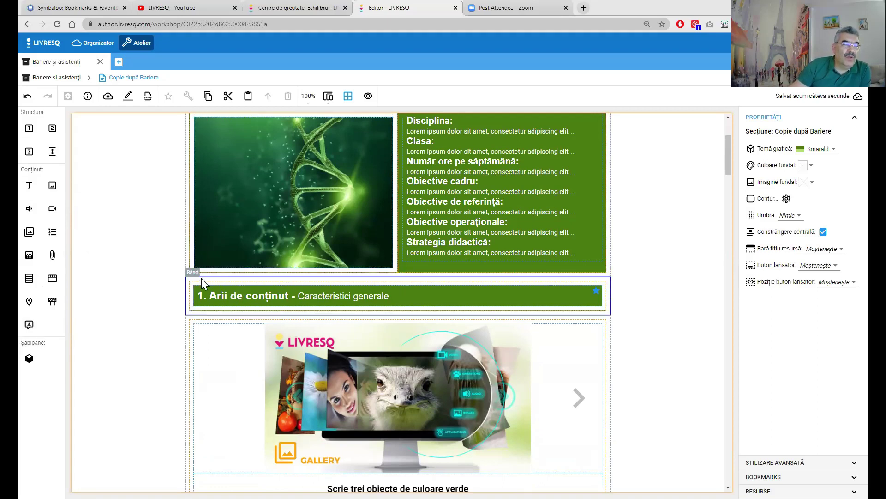
left_click_drag(29, 324, 222, 272)
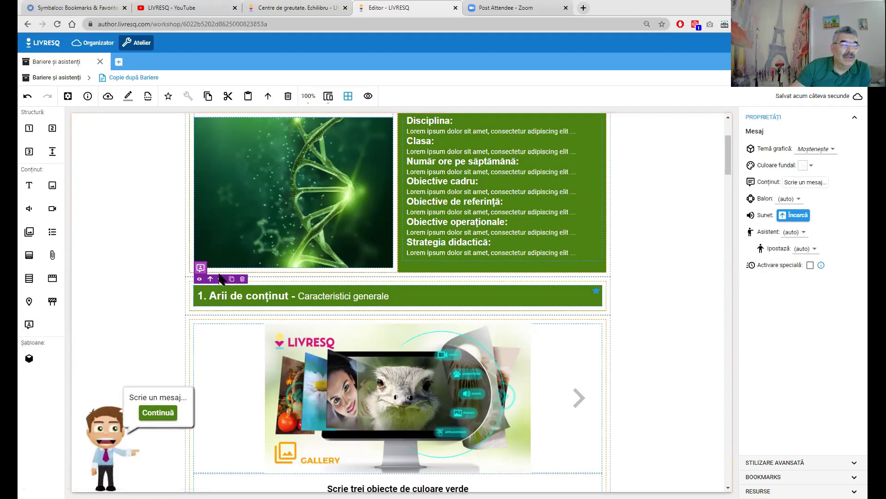
left_click(806, 184)
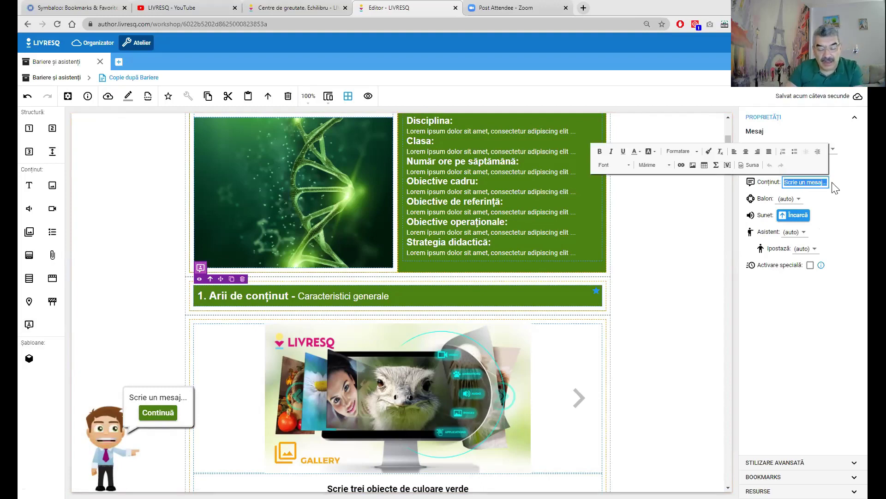
type("Mes")
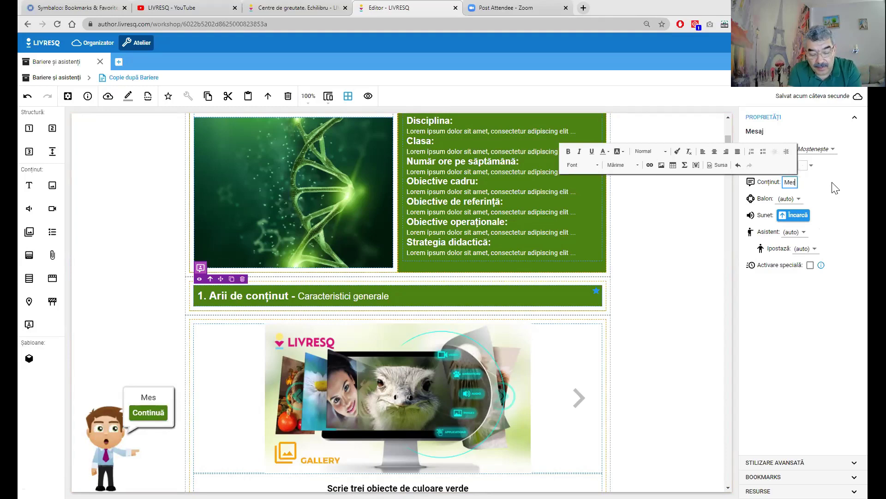
type("ajul 1")
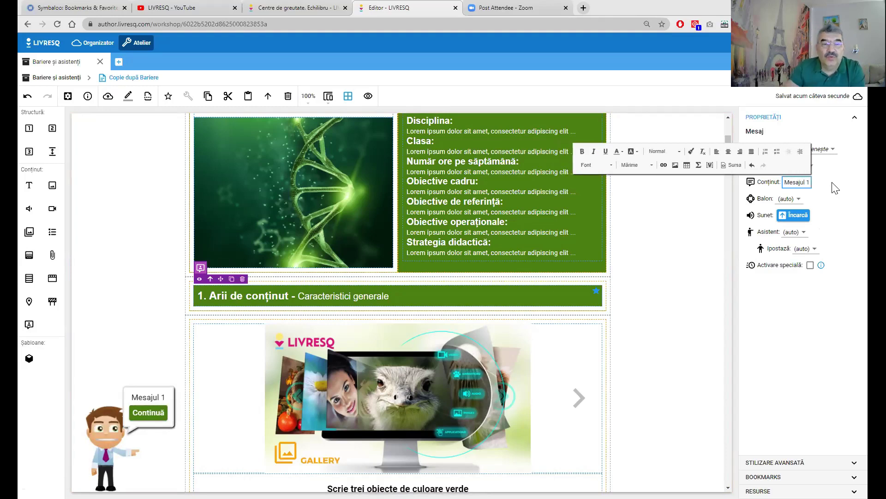
- Set the new message's balloon to the Gândire style and deselect the message
left_click(795, 200)
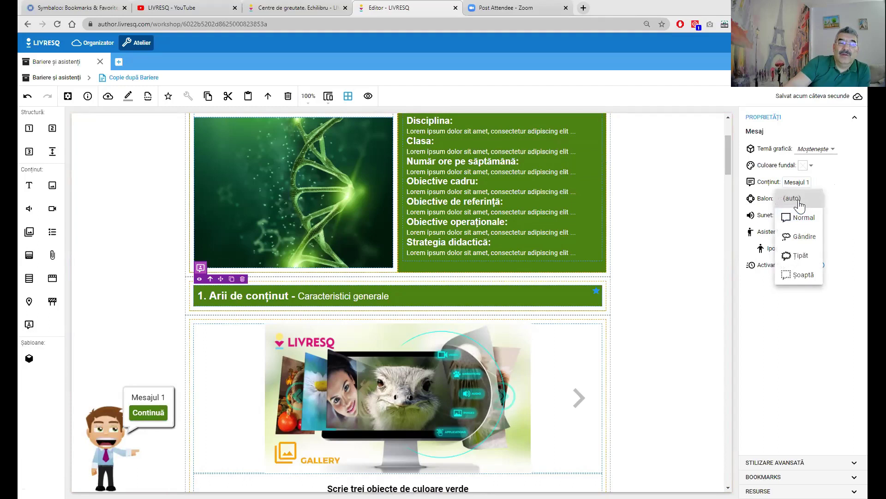
left_click(801, 237)
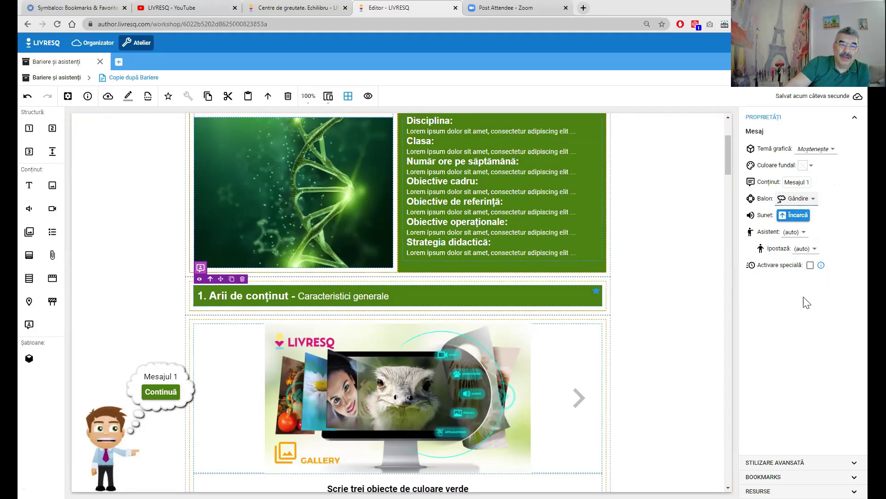
left_click(629, 384)
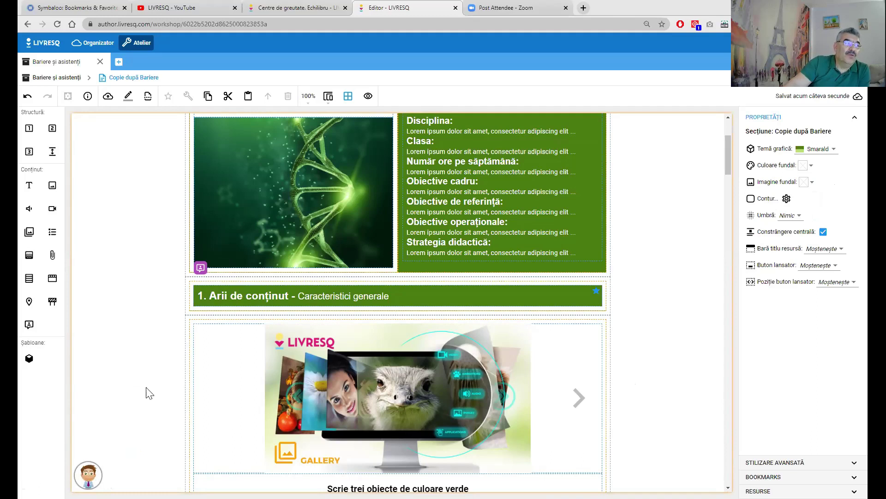
- Open the assistant of the Bariere și asistenți project and replace its Pasiv pose with BGEk.gif
left_click(54, 76)
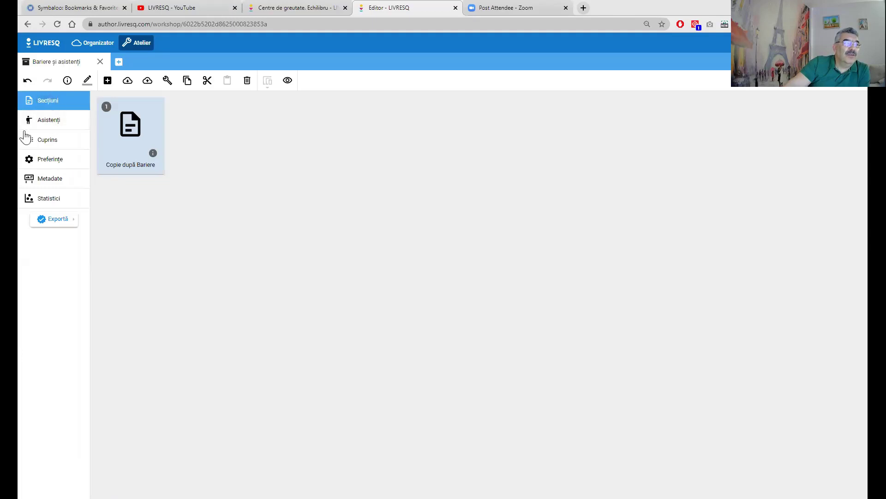
left_click(51, 122)
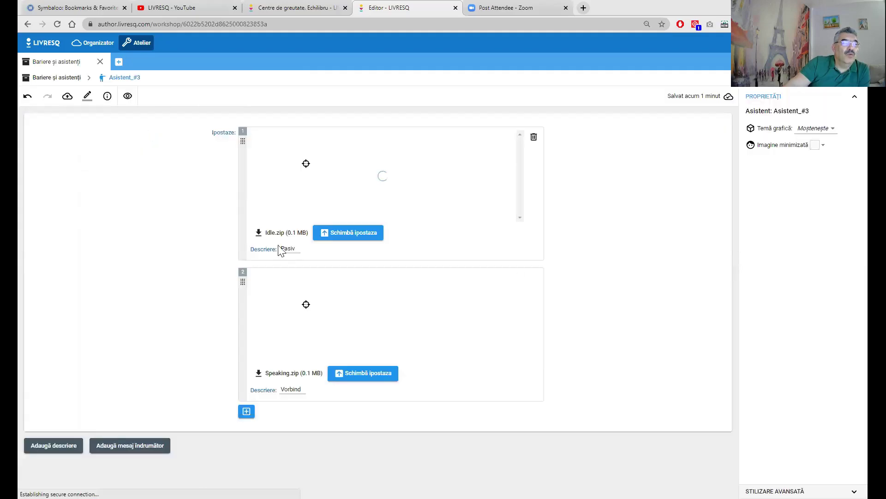
left_click(357, 236)
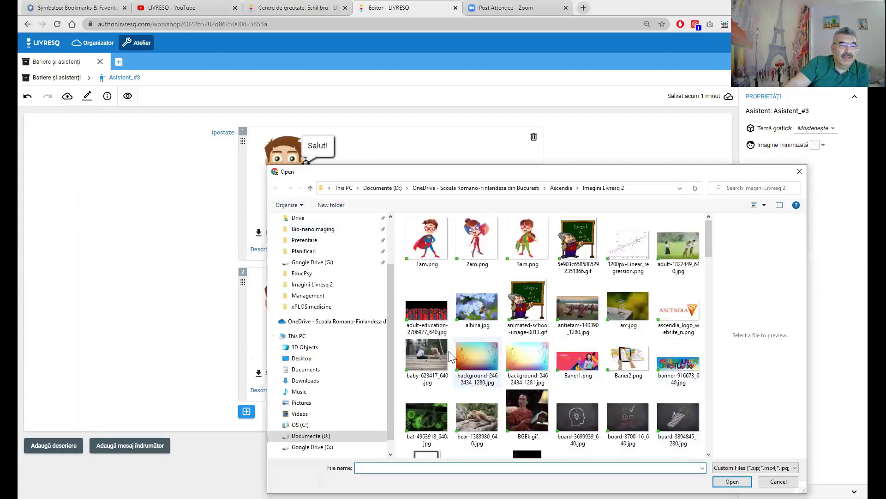
left_click(532, 405)
left_click(734, 481)
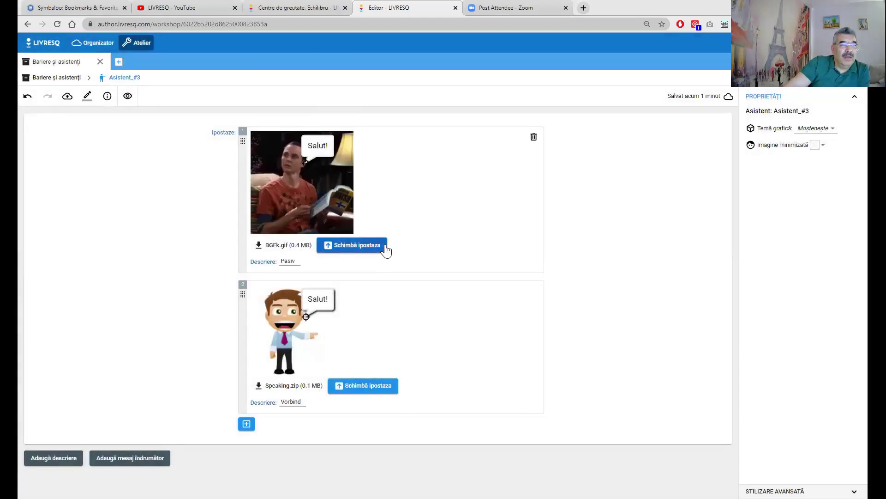
- Replace the assistant's Vorbind pose with BGEk.gif as well
mouse_move(288, 318)
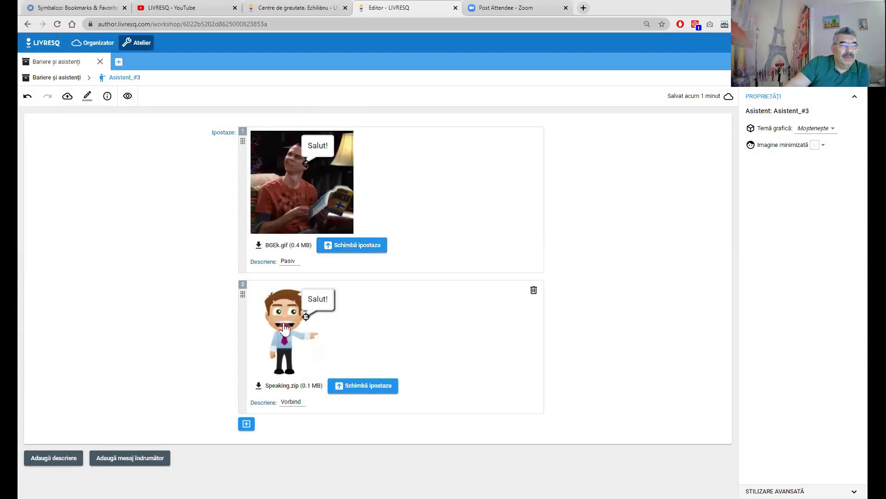
left_click(365, 389)
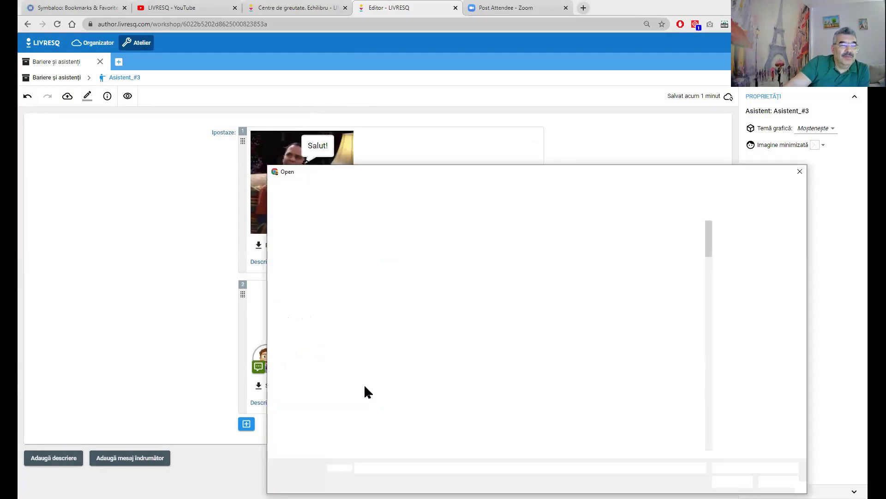
left_click(525, 400)
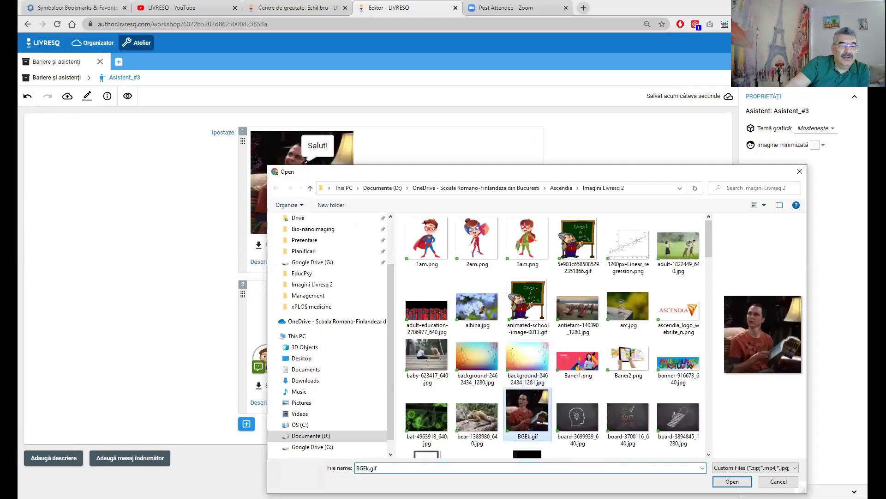
key("Return")
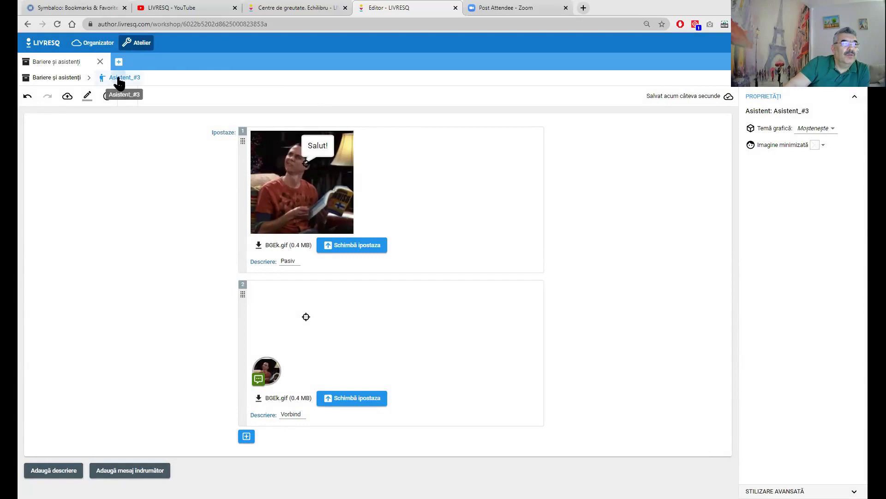
- Return to the project's sections, preview the lesson, continue past the assistant's message, look through the page, and close the preview
left_click(65, 78)
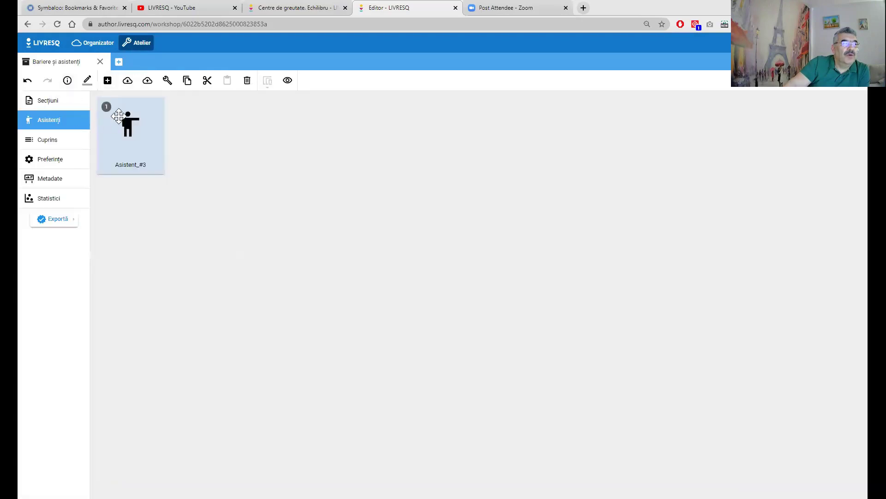
left_click(51, 104)
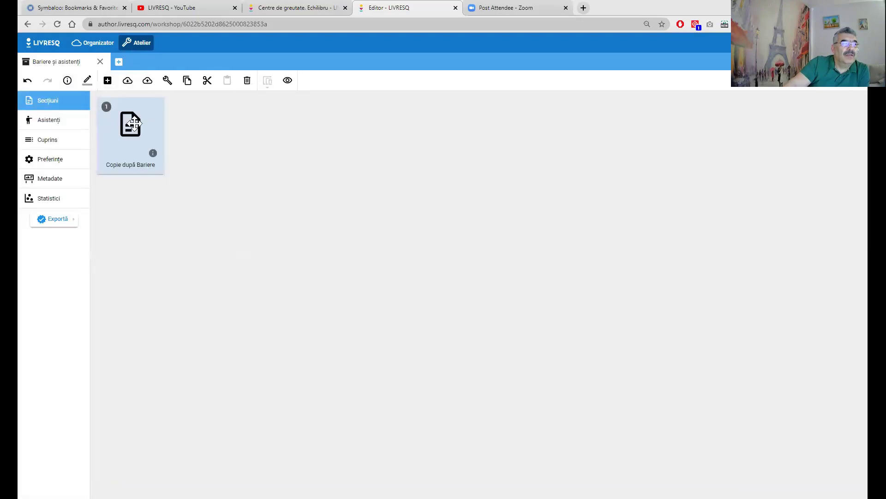
left_click(288, 81)
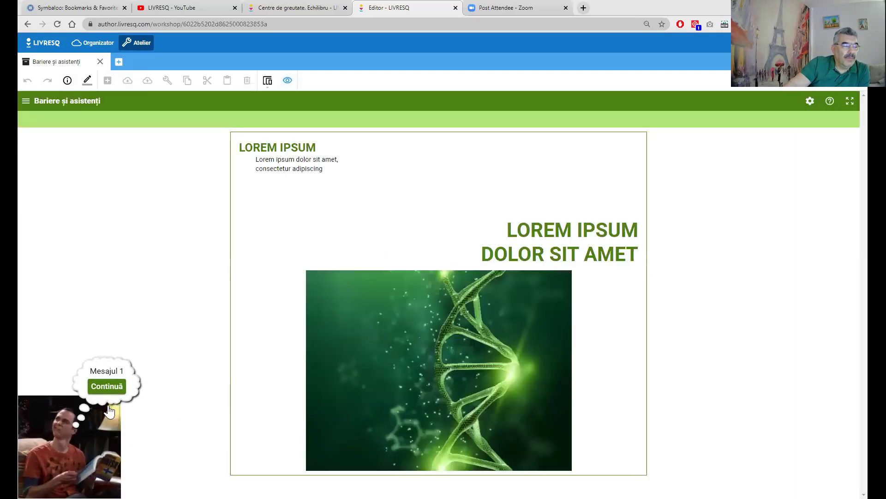
left_click(106, 387)
left_click(105, 386)
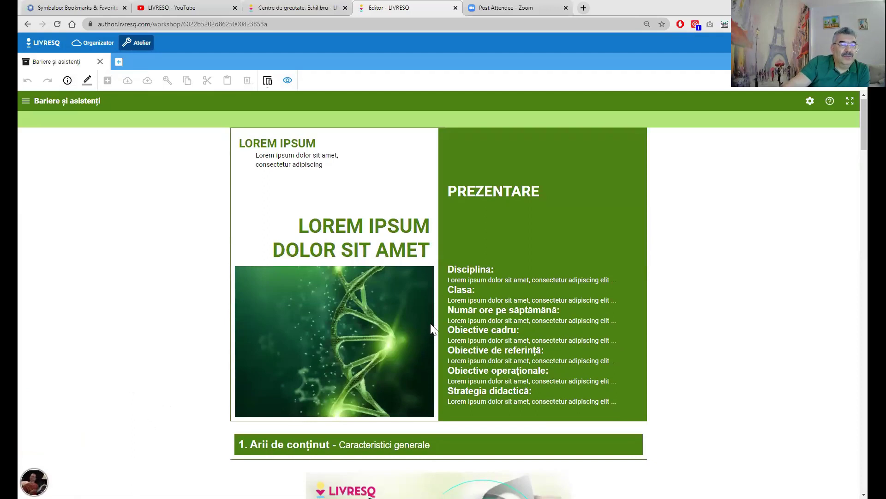
scroll(431, 327, "down", 7)
scroll(190, 198, "up", 6)
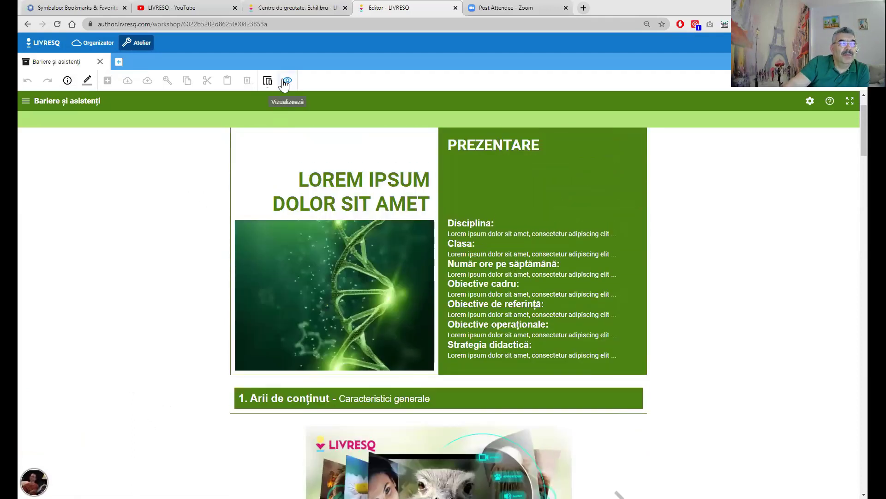
left_click(287, 81)
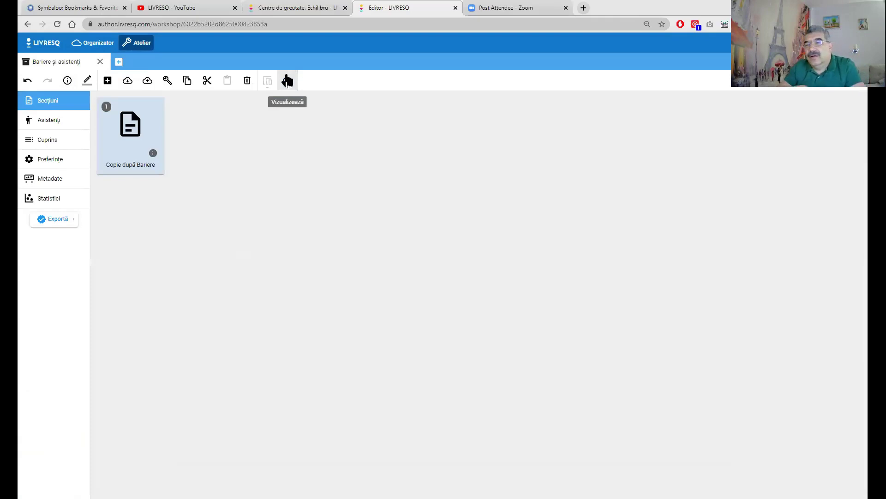